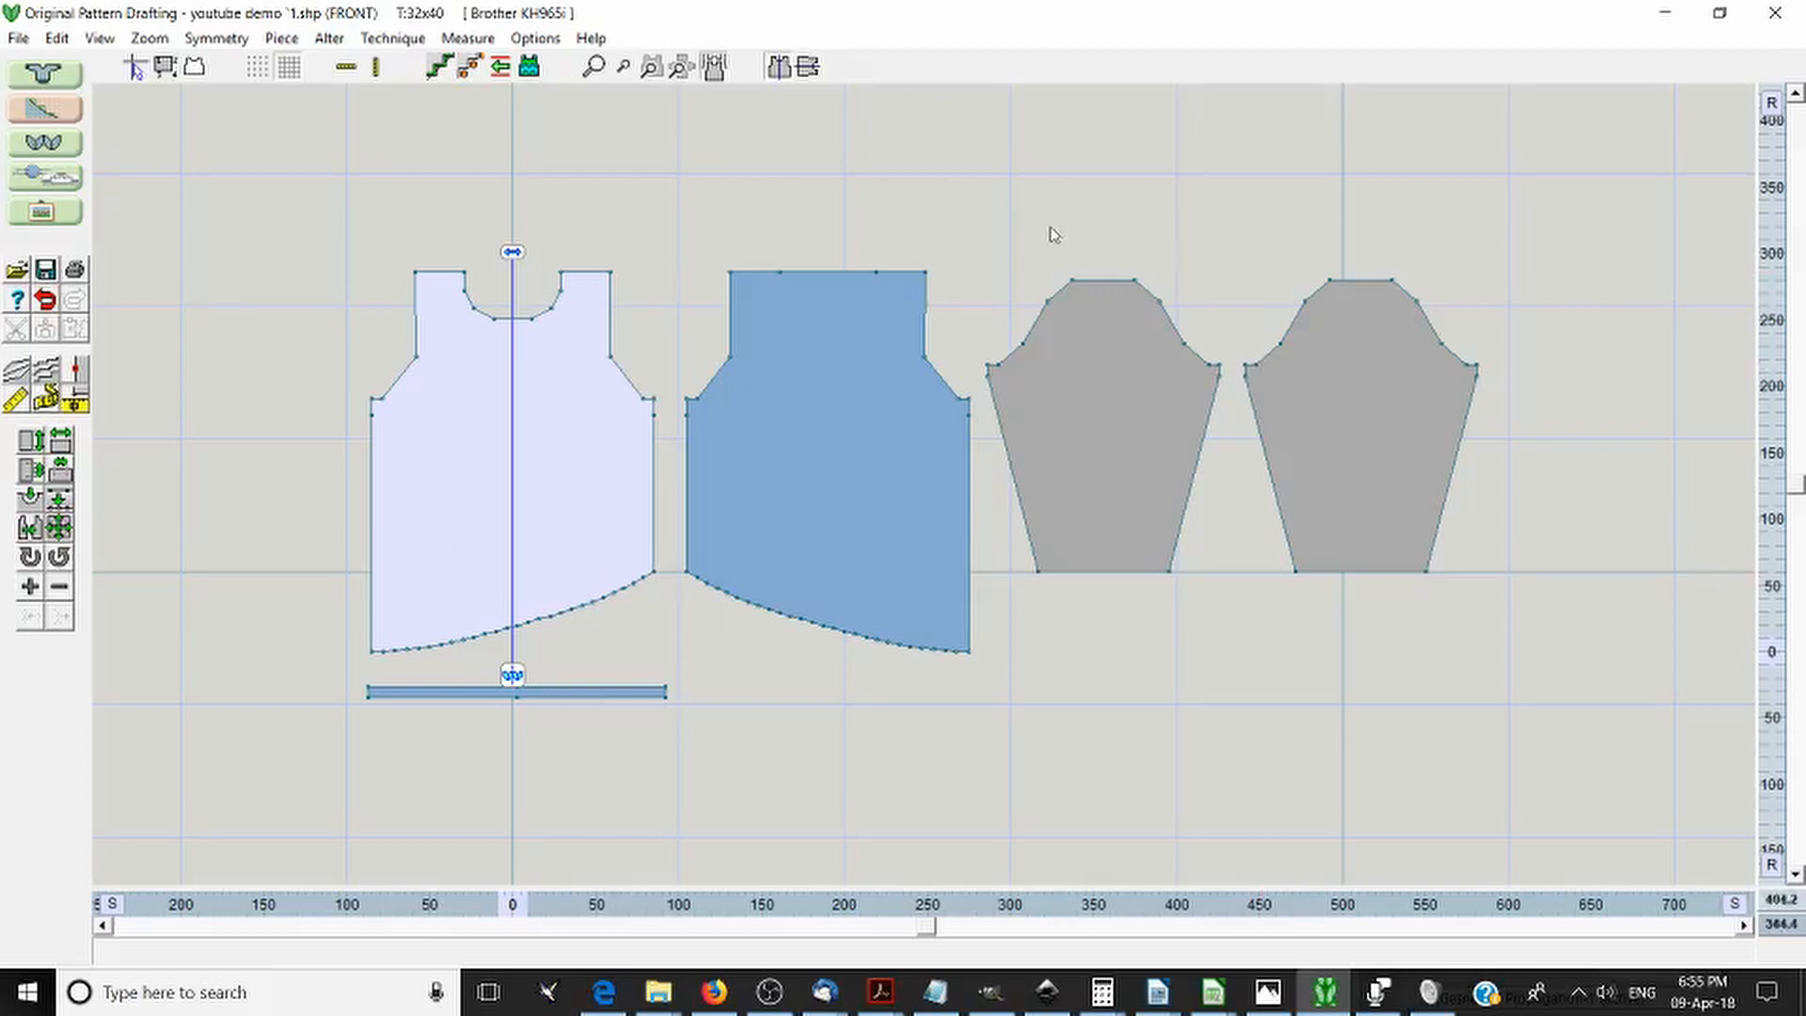
# - Start printing the FRONT piece in the Shaping as X's format without saving the pattern changes, and proceed to page setup
pyautogui.click(18, 37)
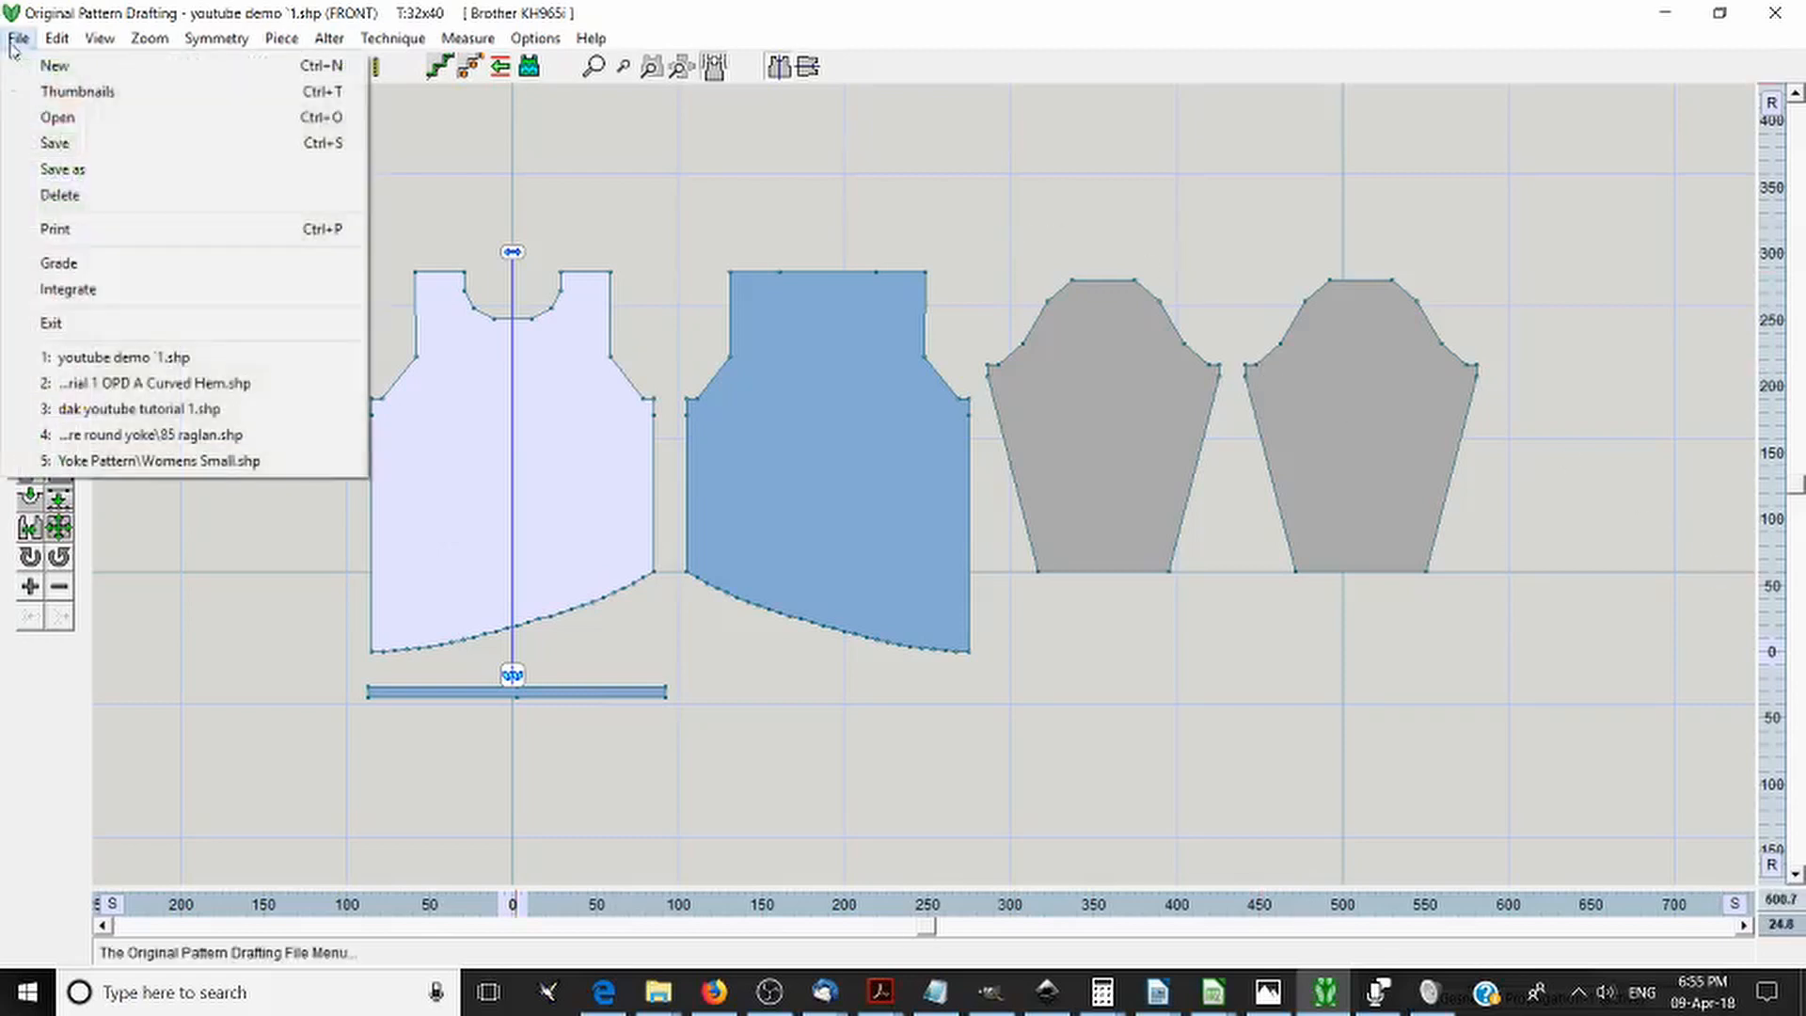
pyautogui.click(83, 229)
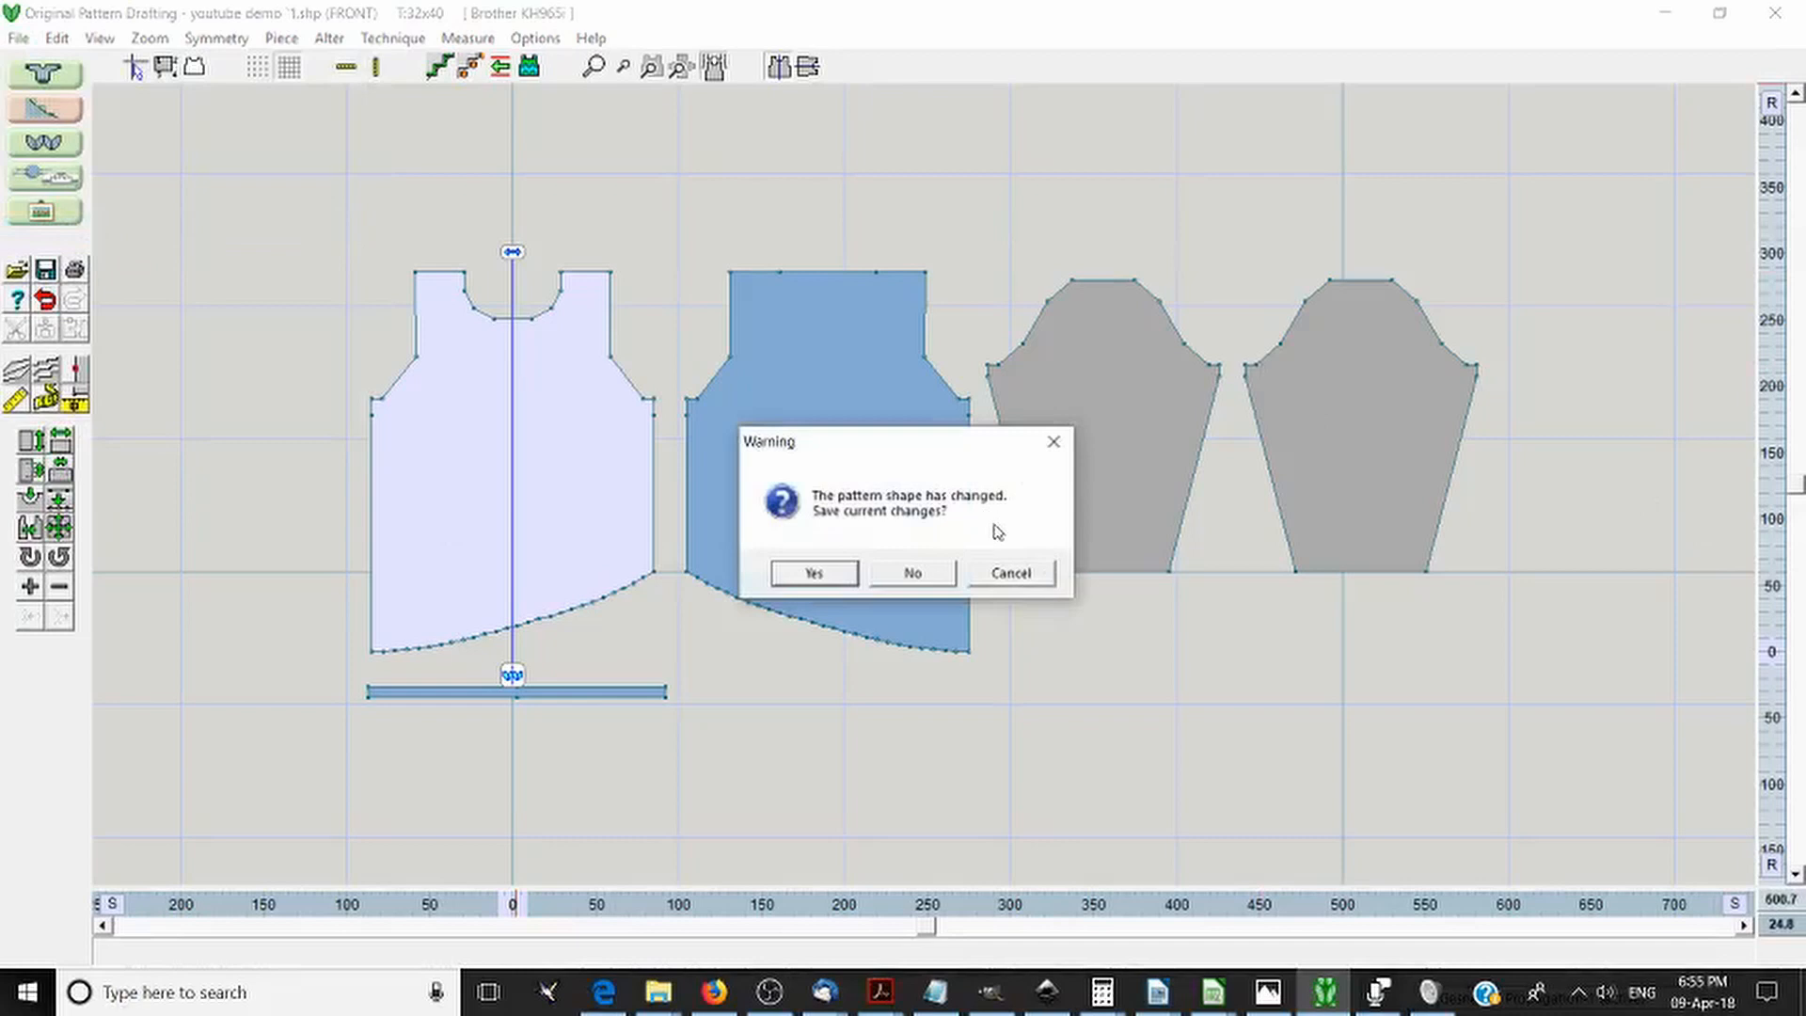
pyautogui.click(903, 576)
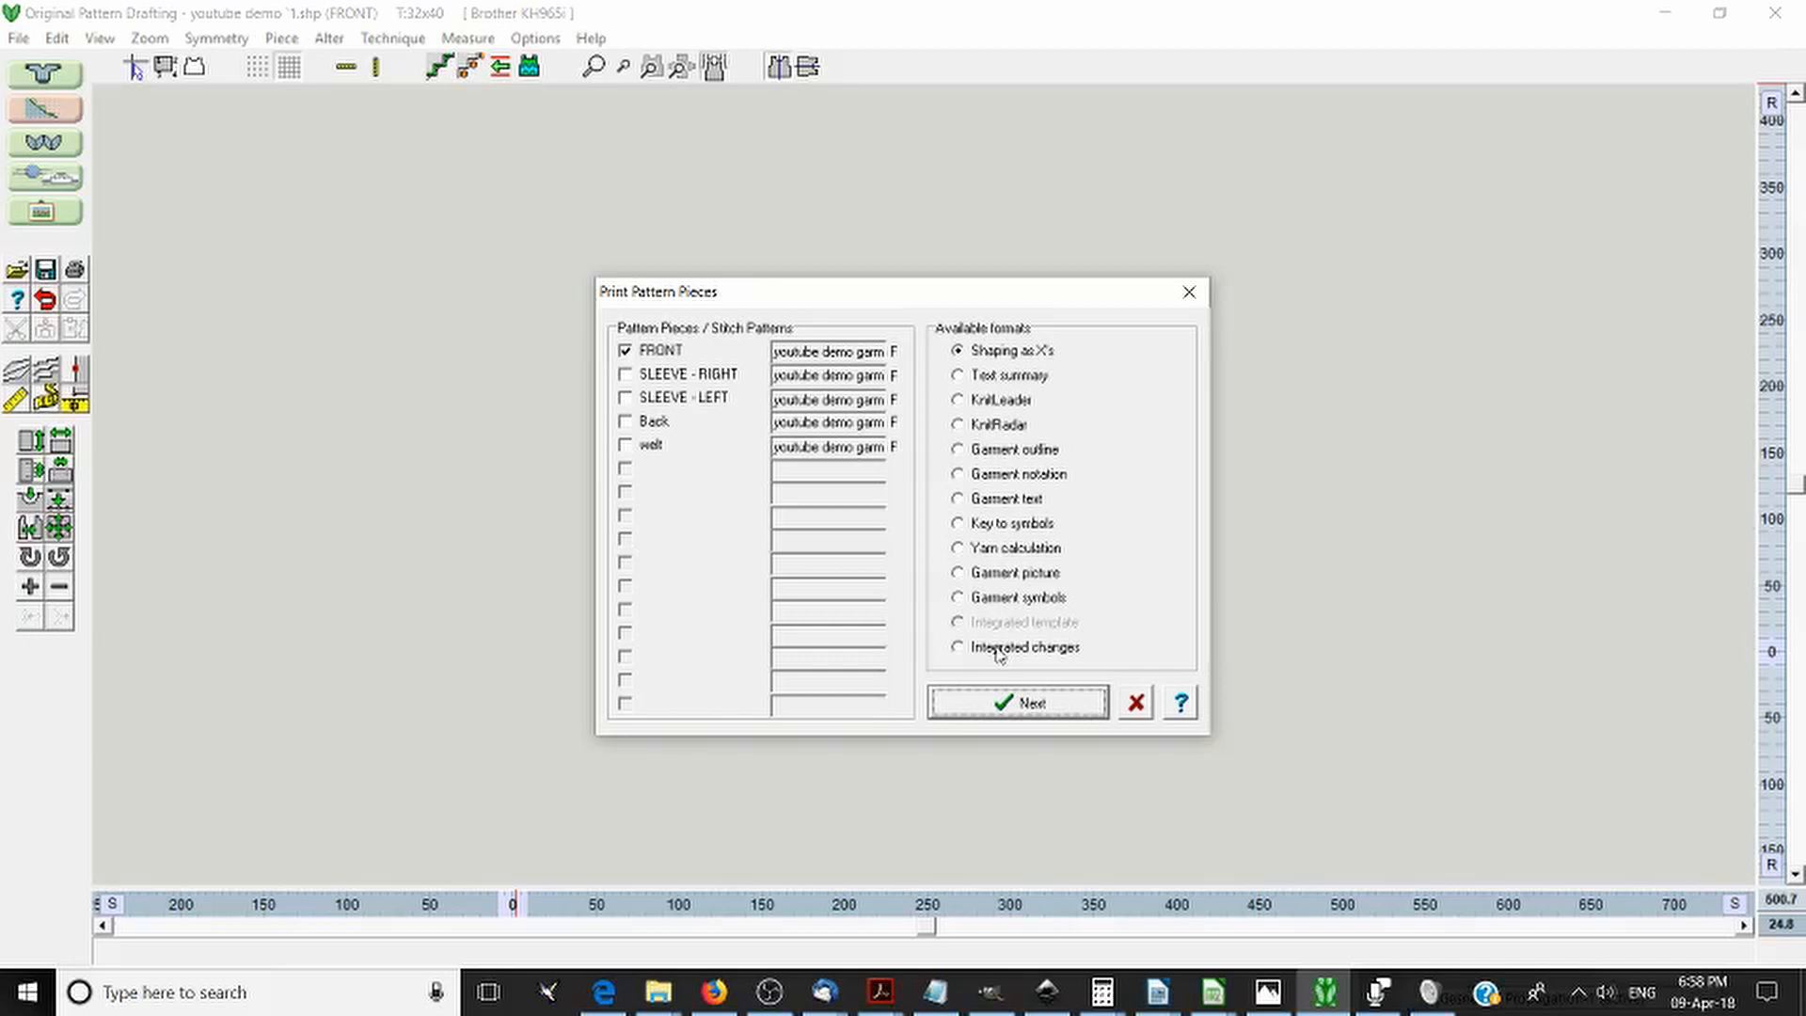
pyautogui.click(1024, 355)
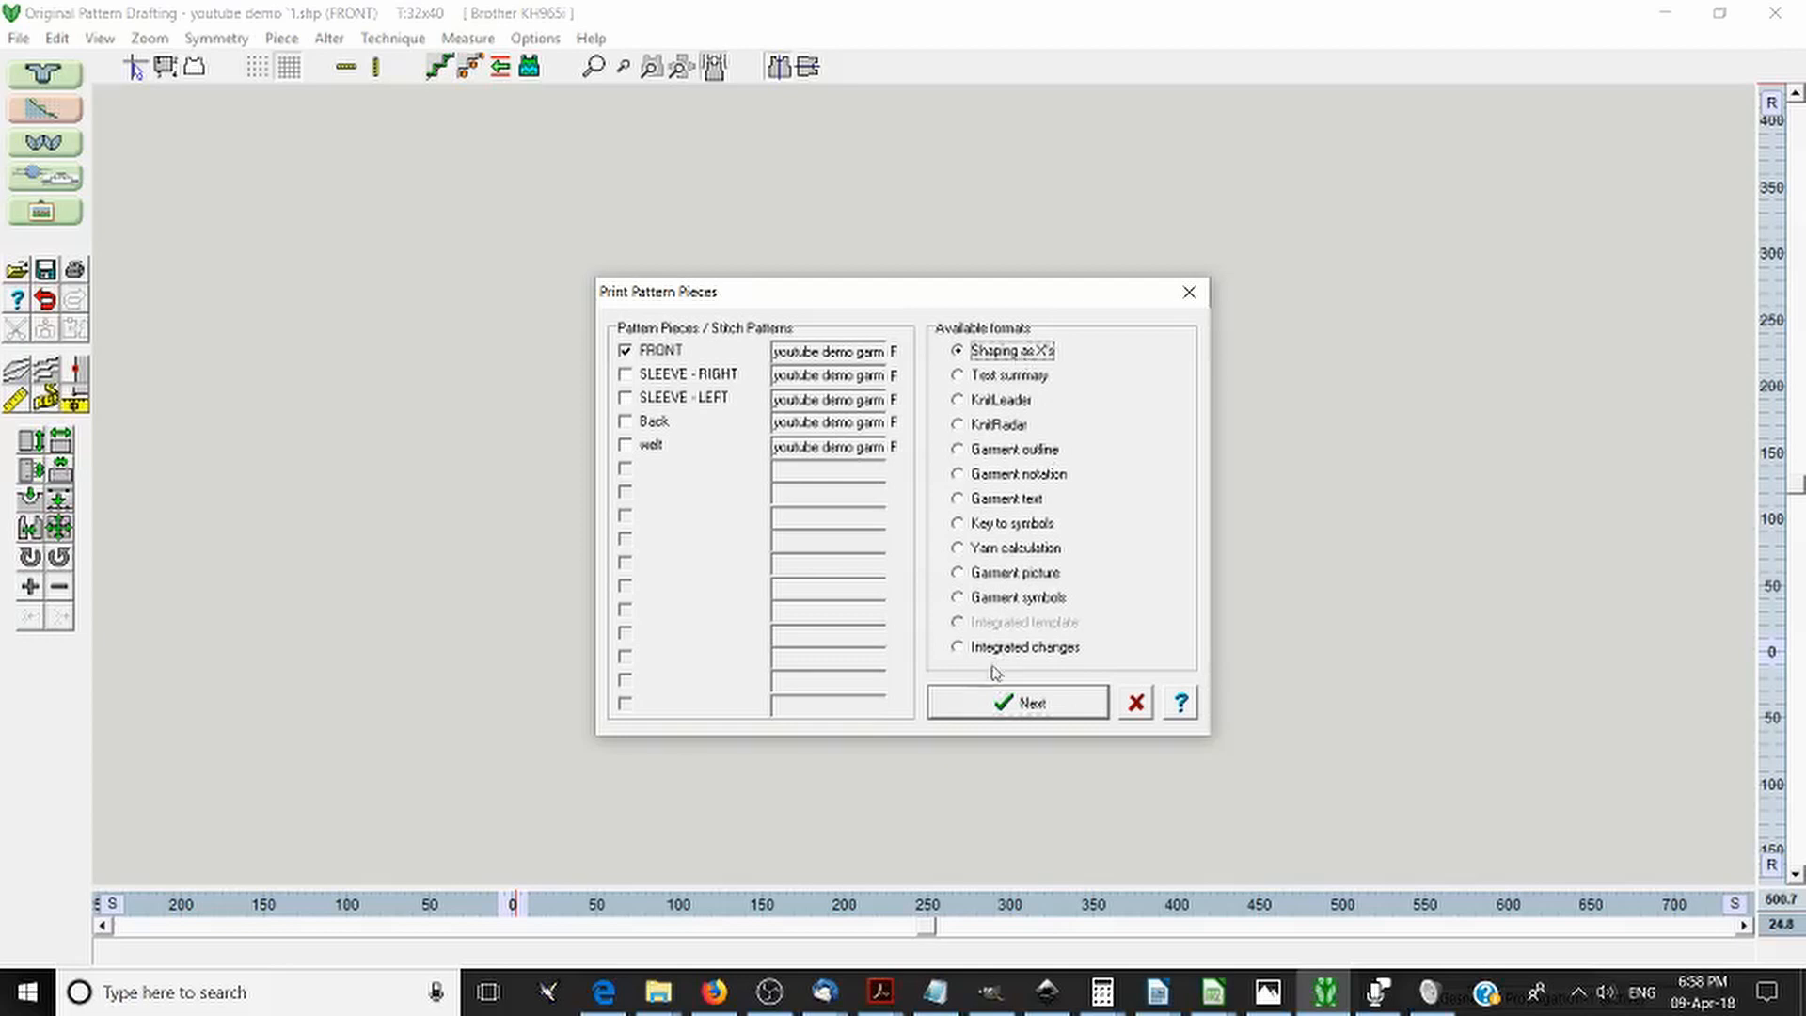
pyautogui.click(1005, 715)
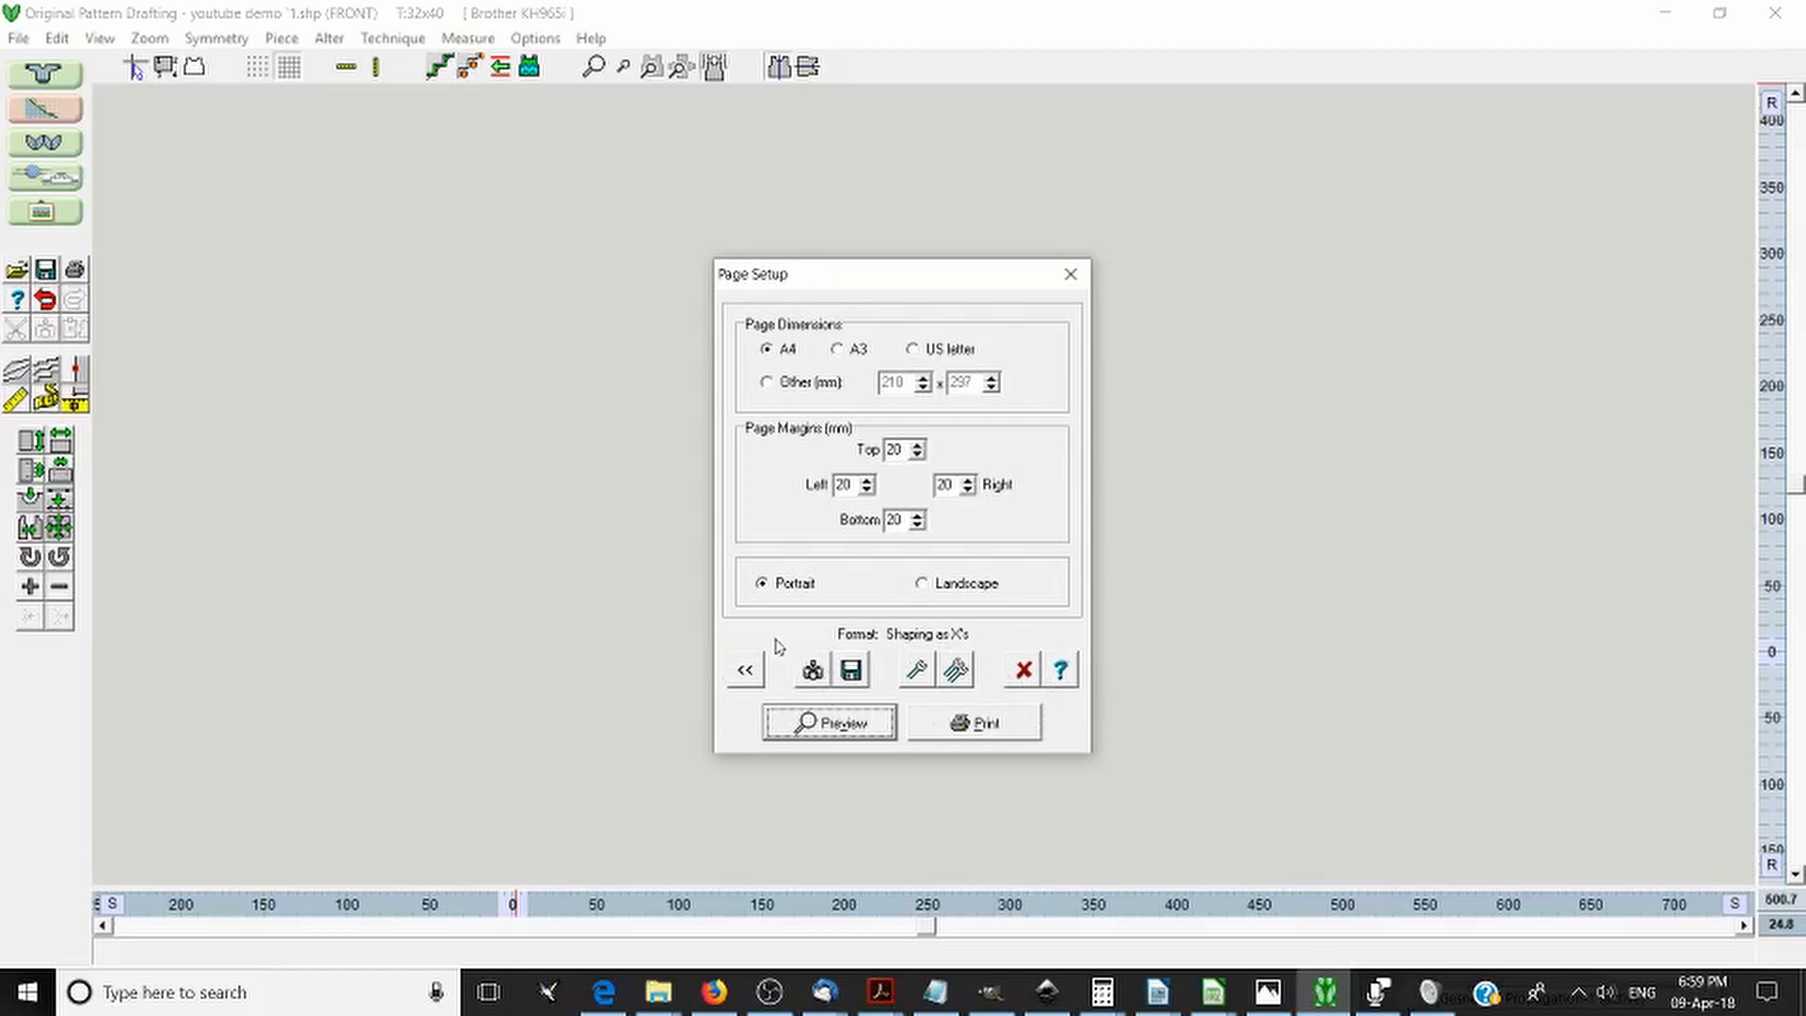
# - Revisit the pattern piece and format selection, return to page setup, and open the bitmap file export, then cancel it
pyautogui.click(745, 670)
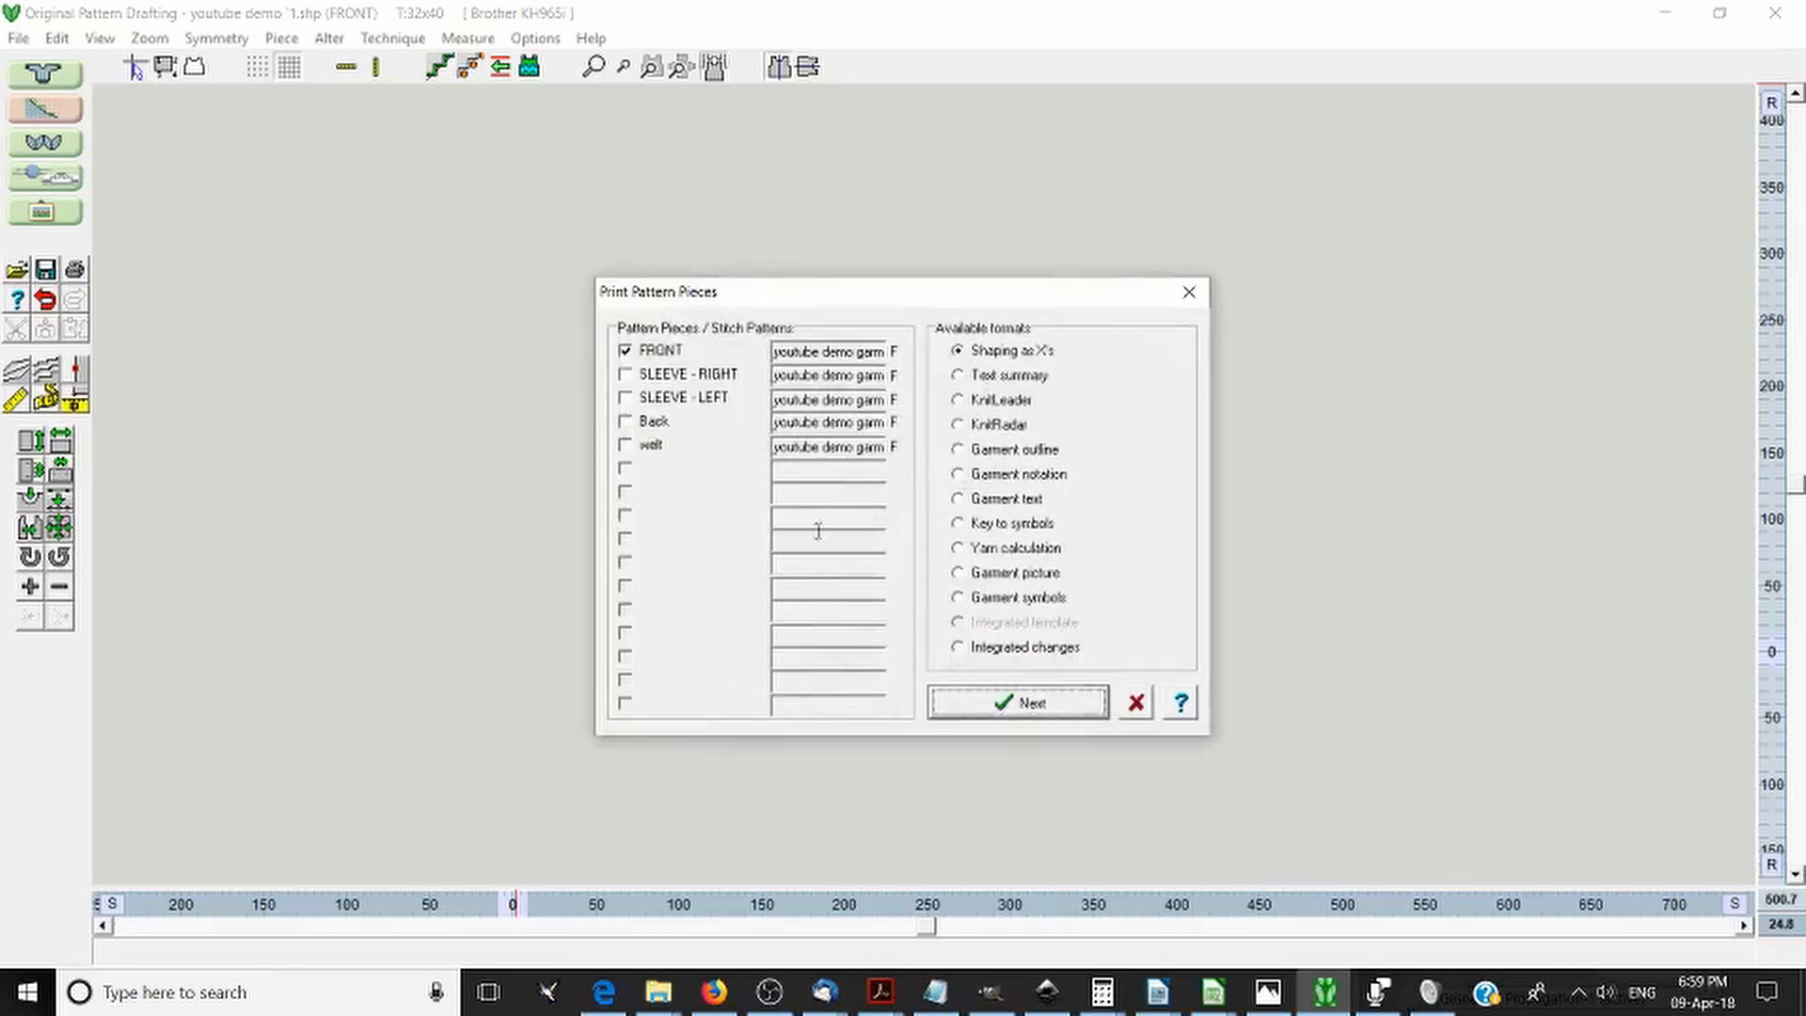
pyautogui.click(995, 703)
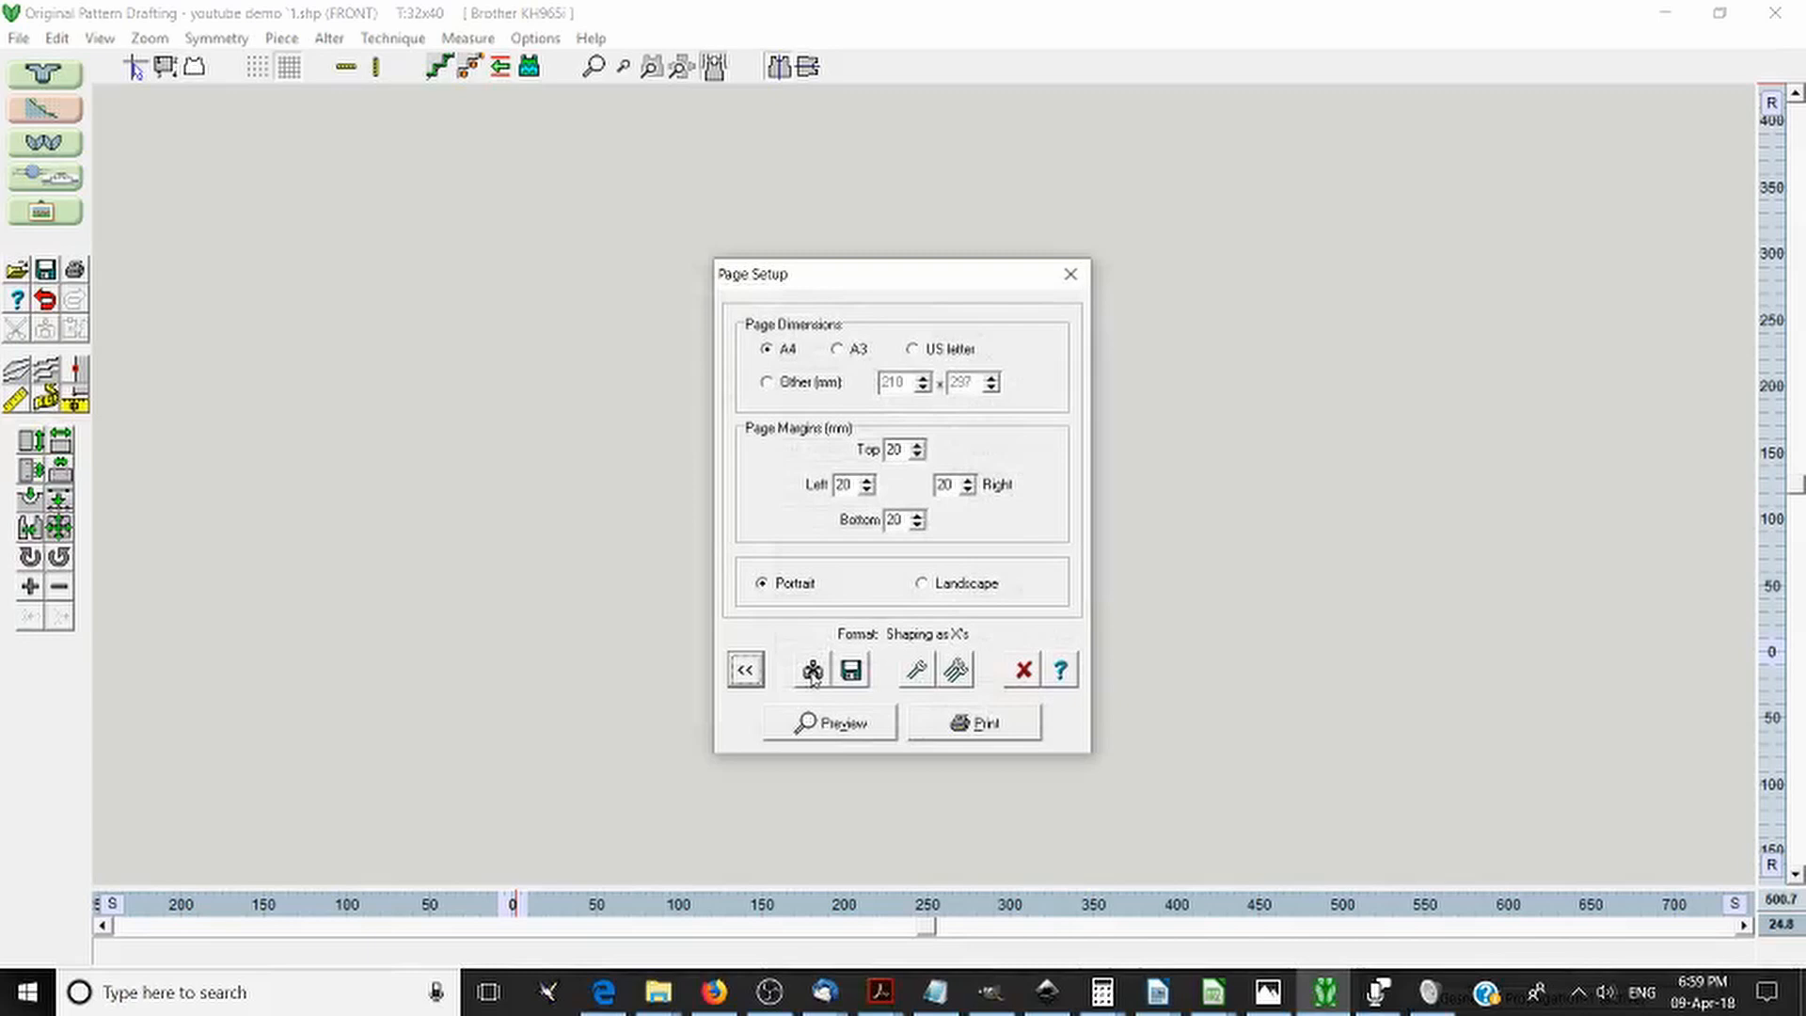
pyautogui.click(853, 671)
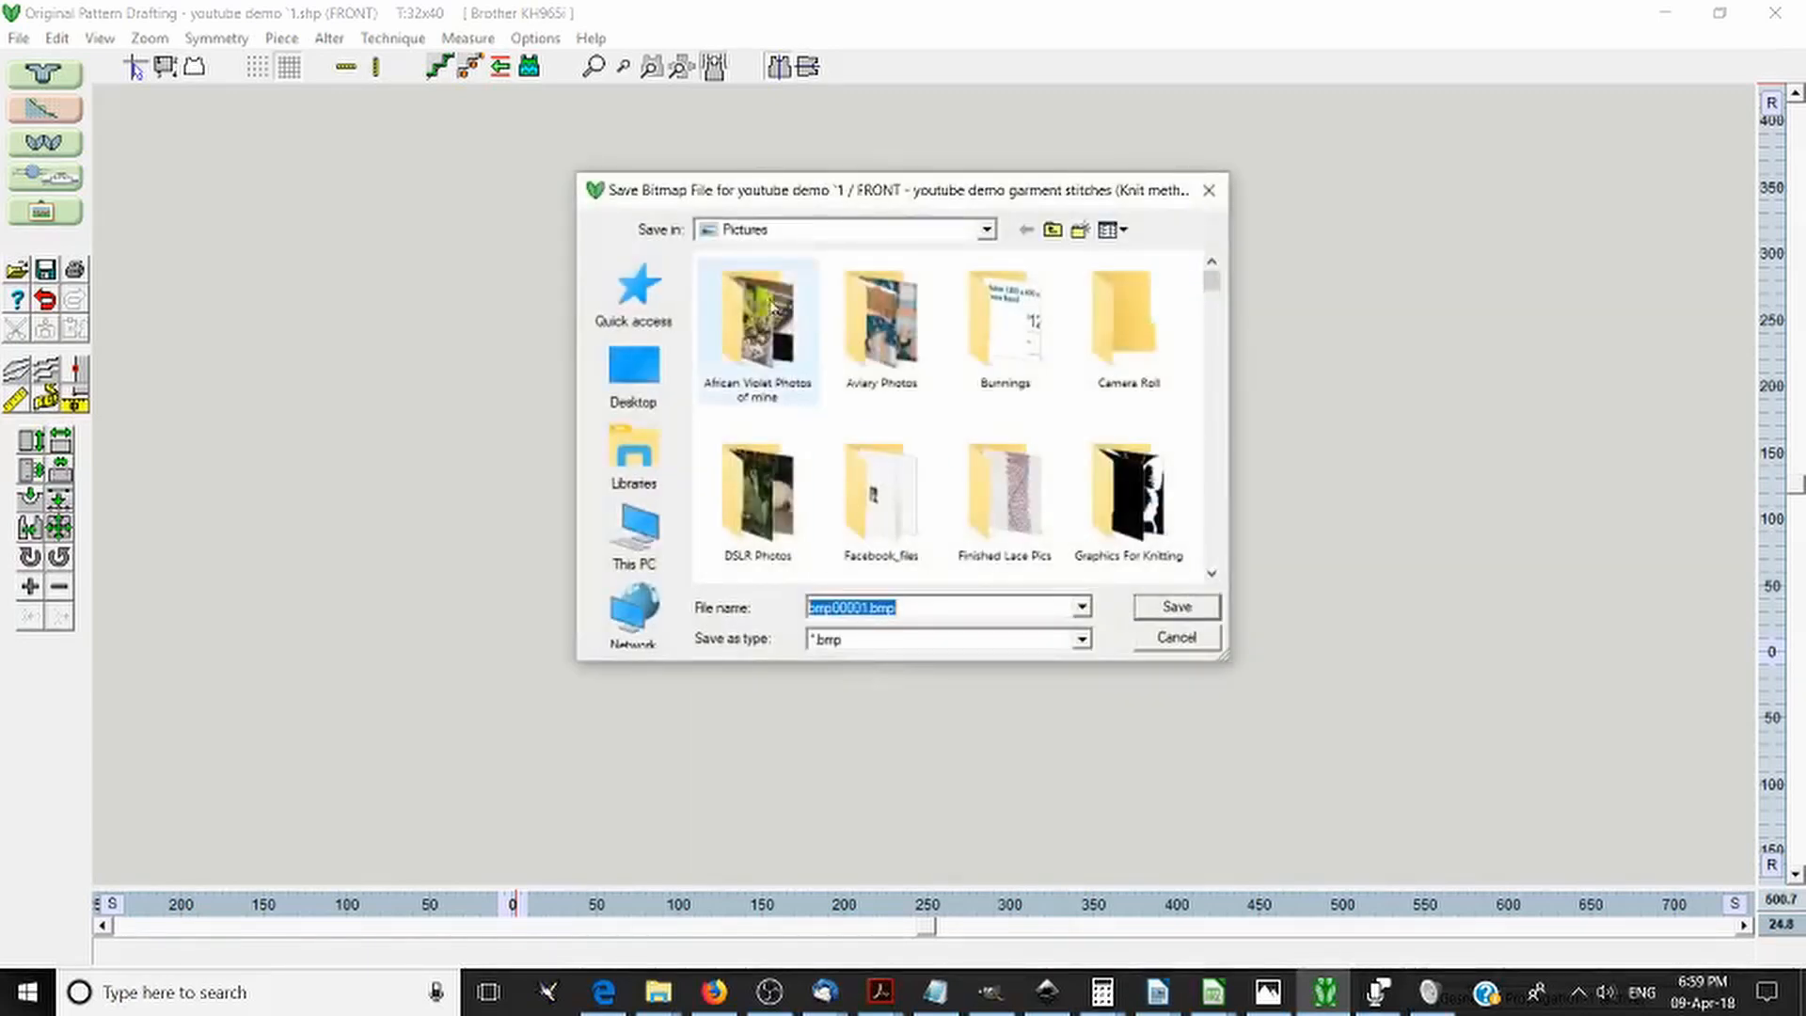
pyautogui.click(1207, 191)
# - Restart printing the FRONT piece as Shaping as X's without saving the pattern changes, and proceed to page setup
pyautogui.click(17, 39)
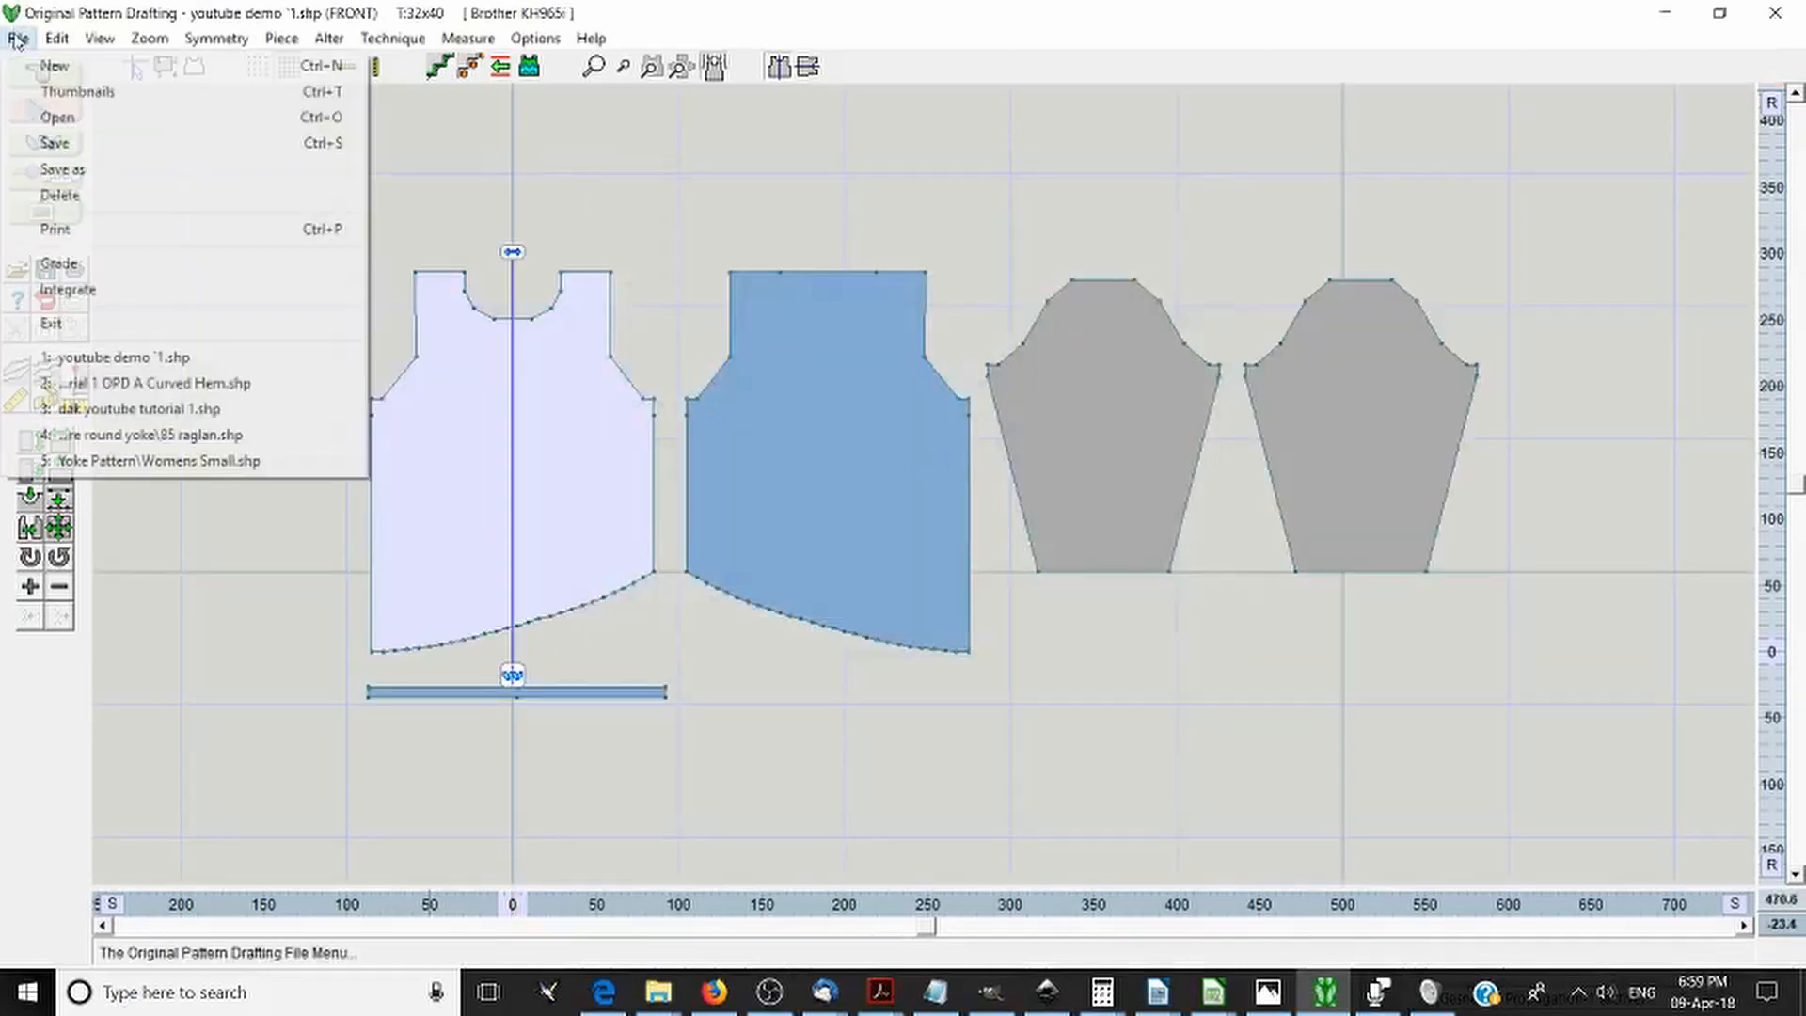
pyautogui.click(170, 230)
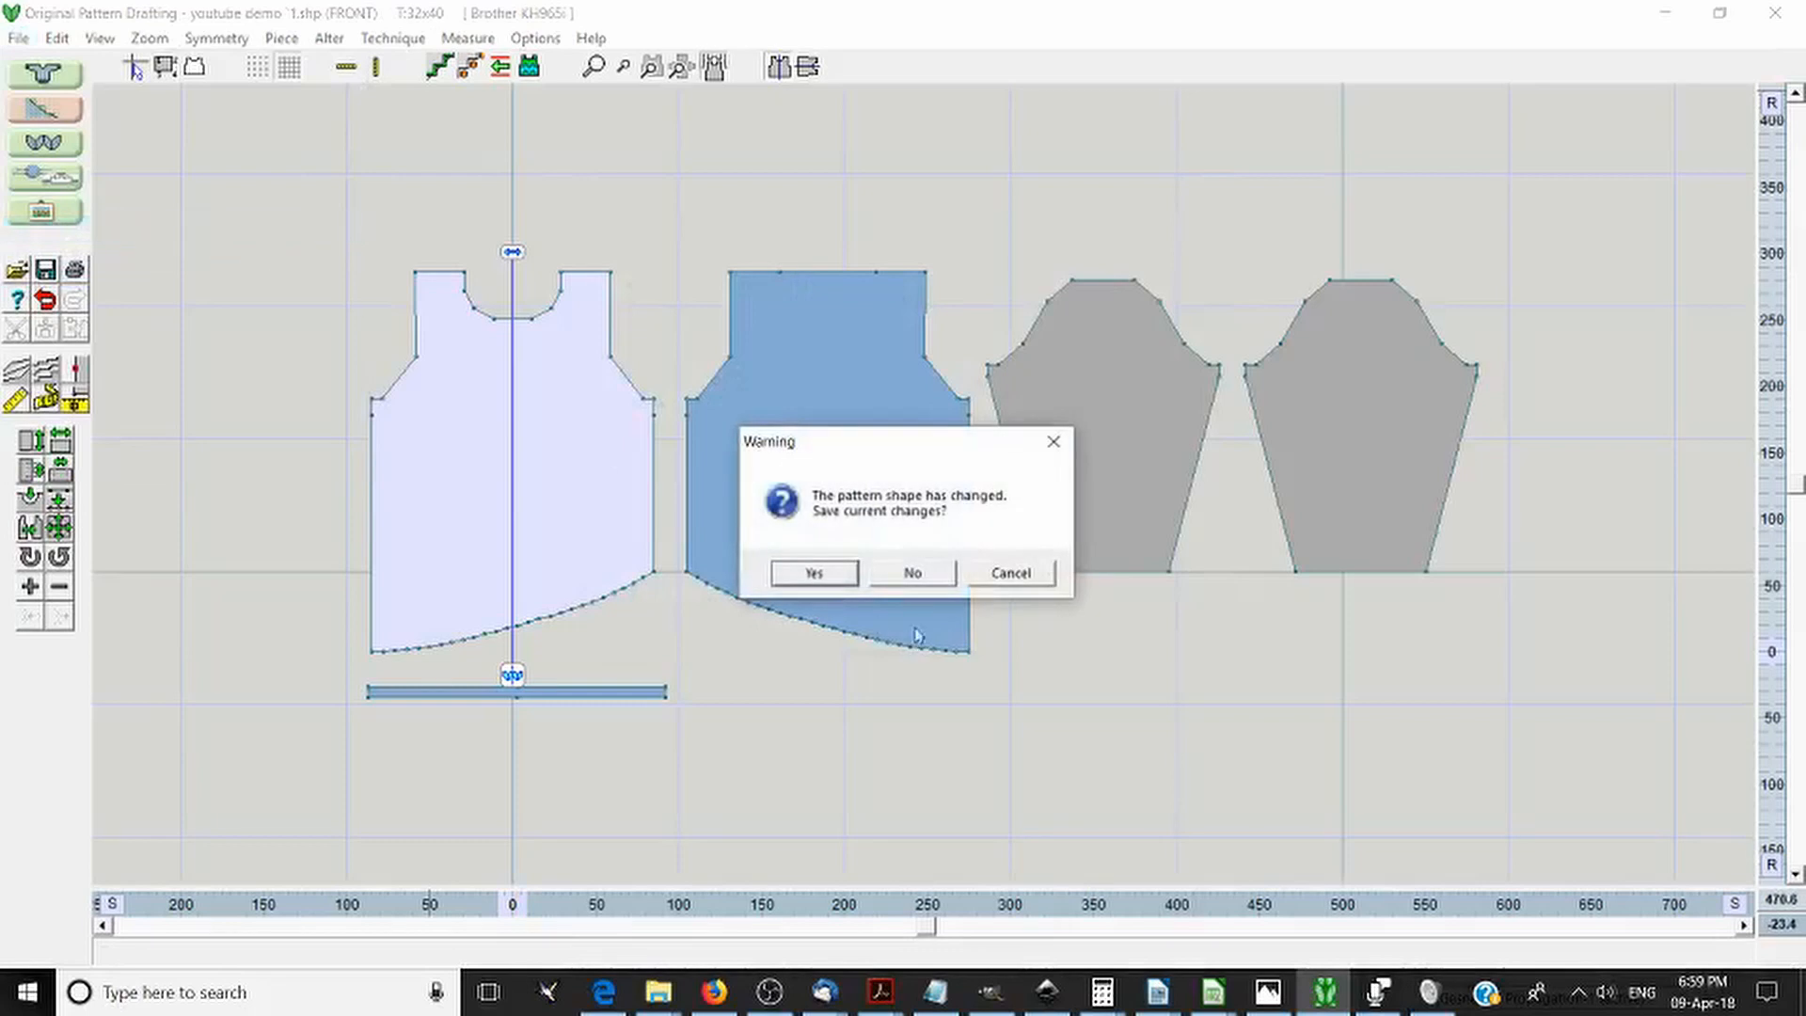
pyautogui.click(917, 573)
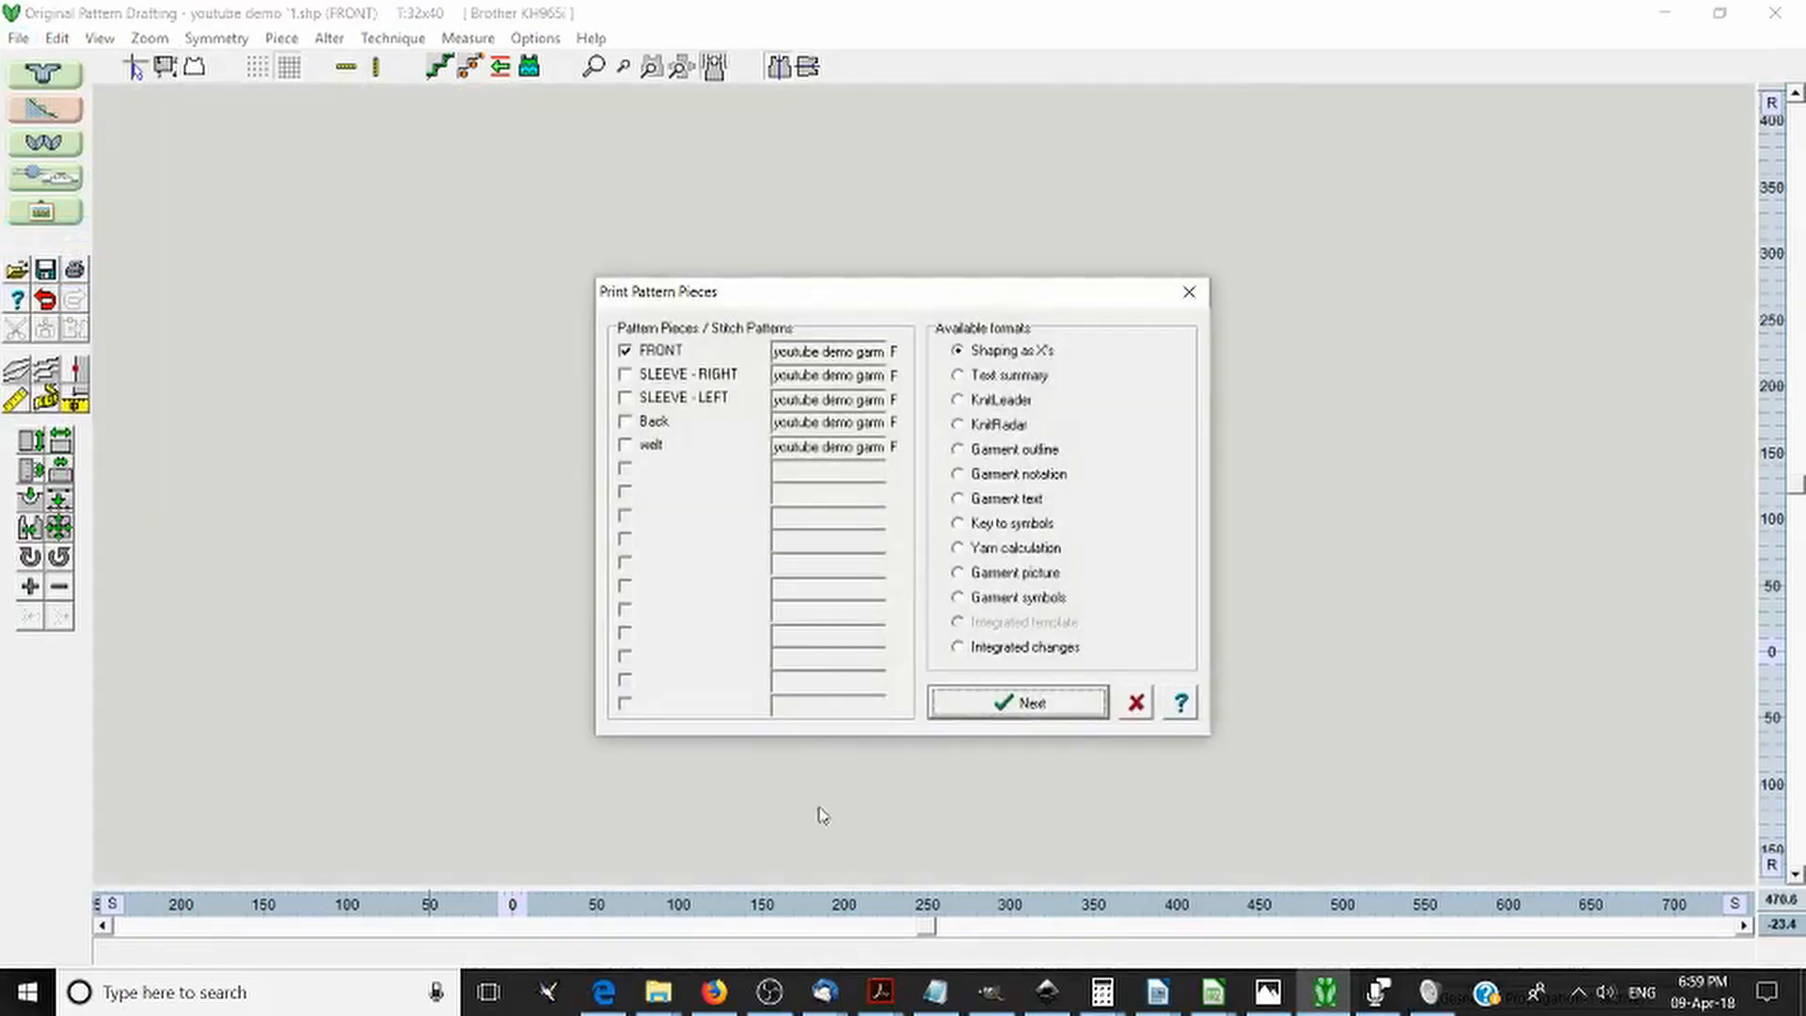
pyautogui.click(1067, 713)
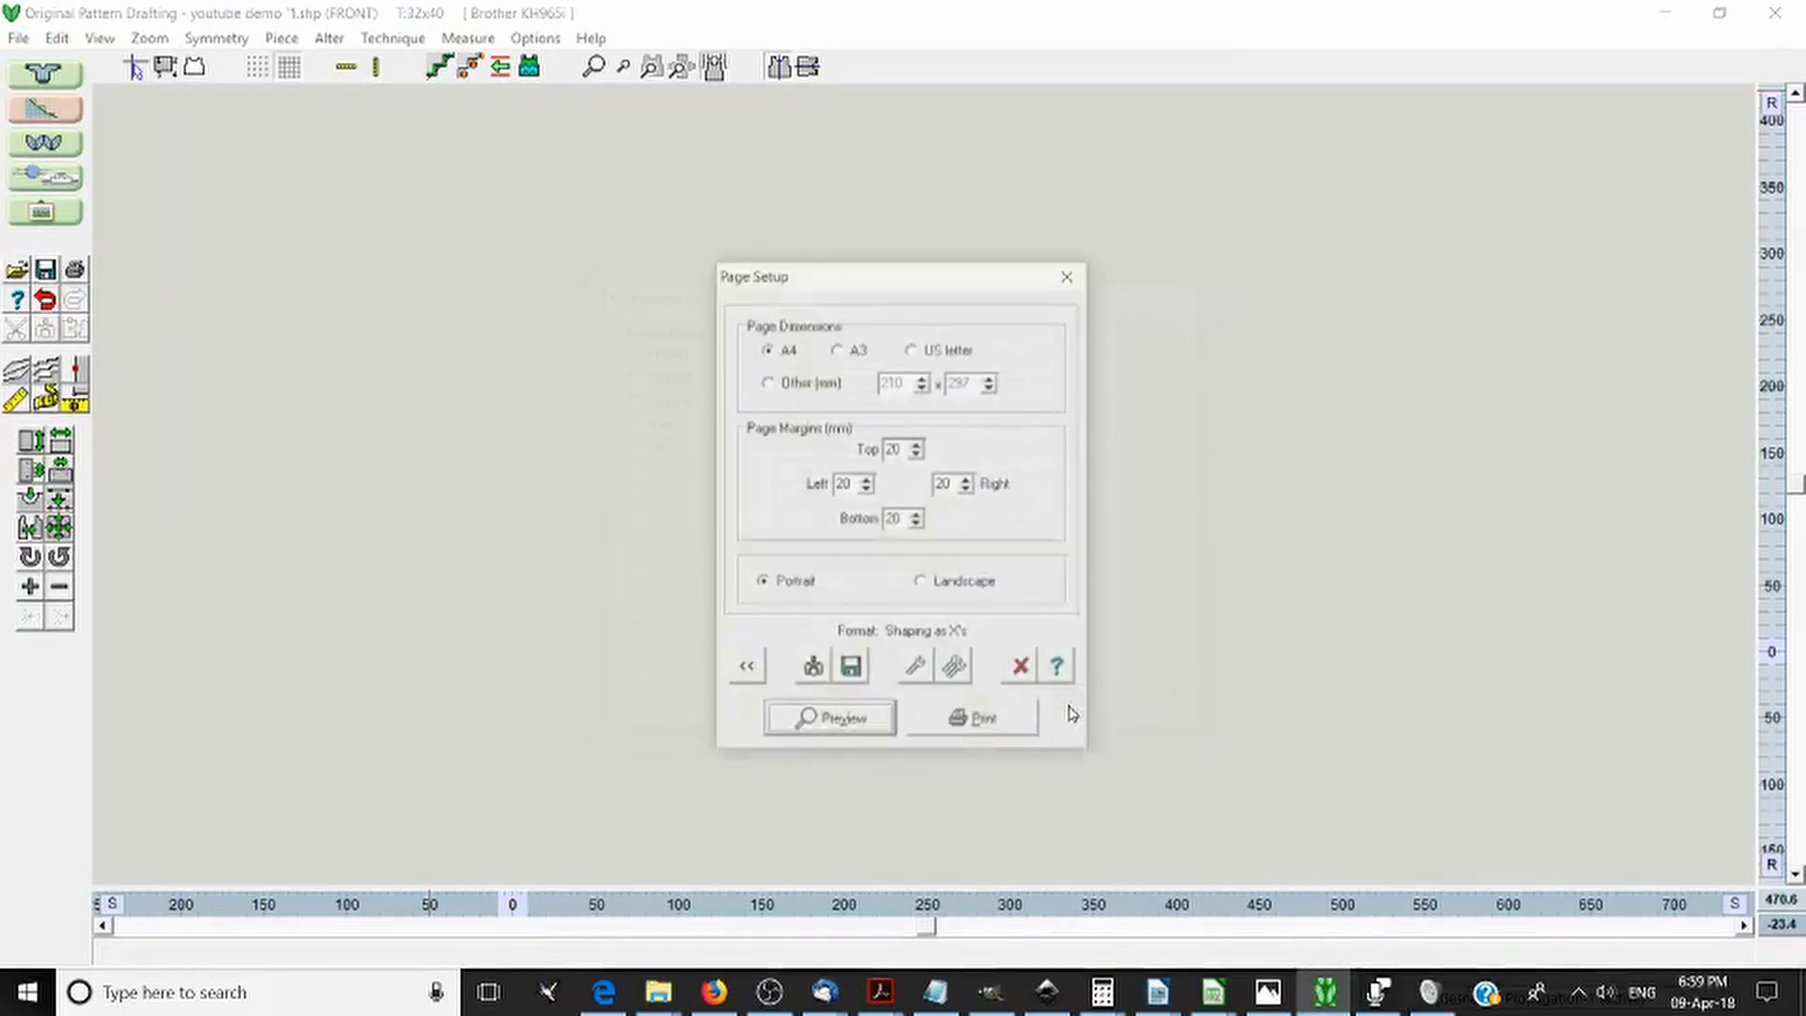
# - Review the Shaping as X's format settings and the general output options, accepting both without changes
pyautogui.click(918, 672)
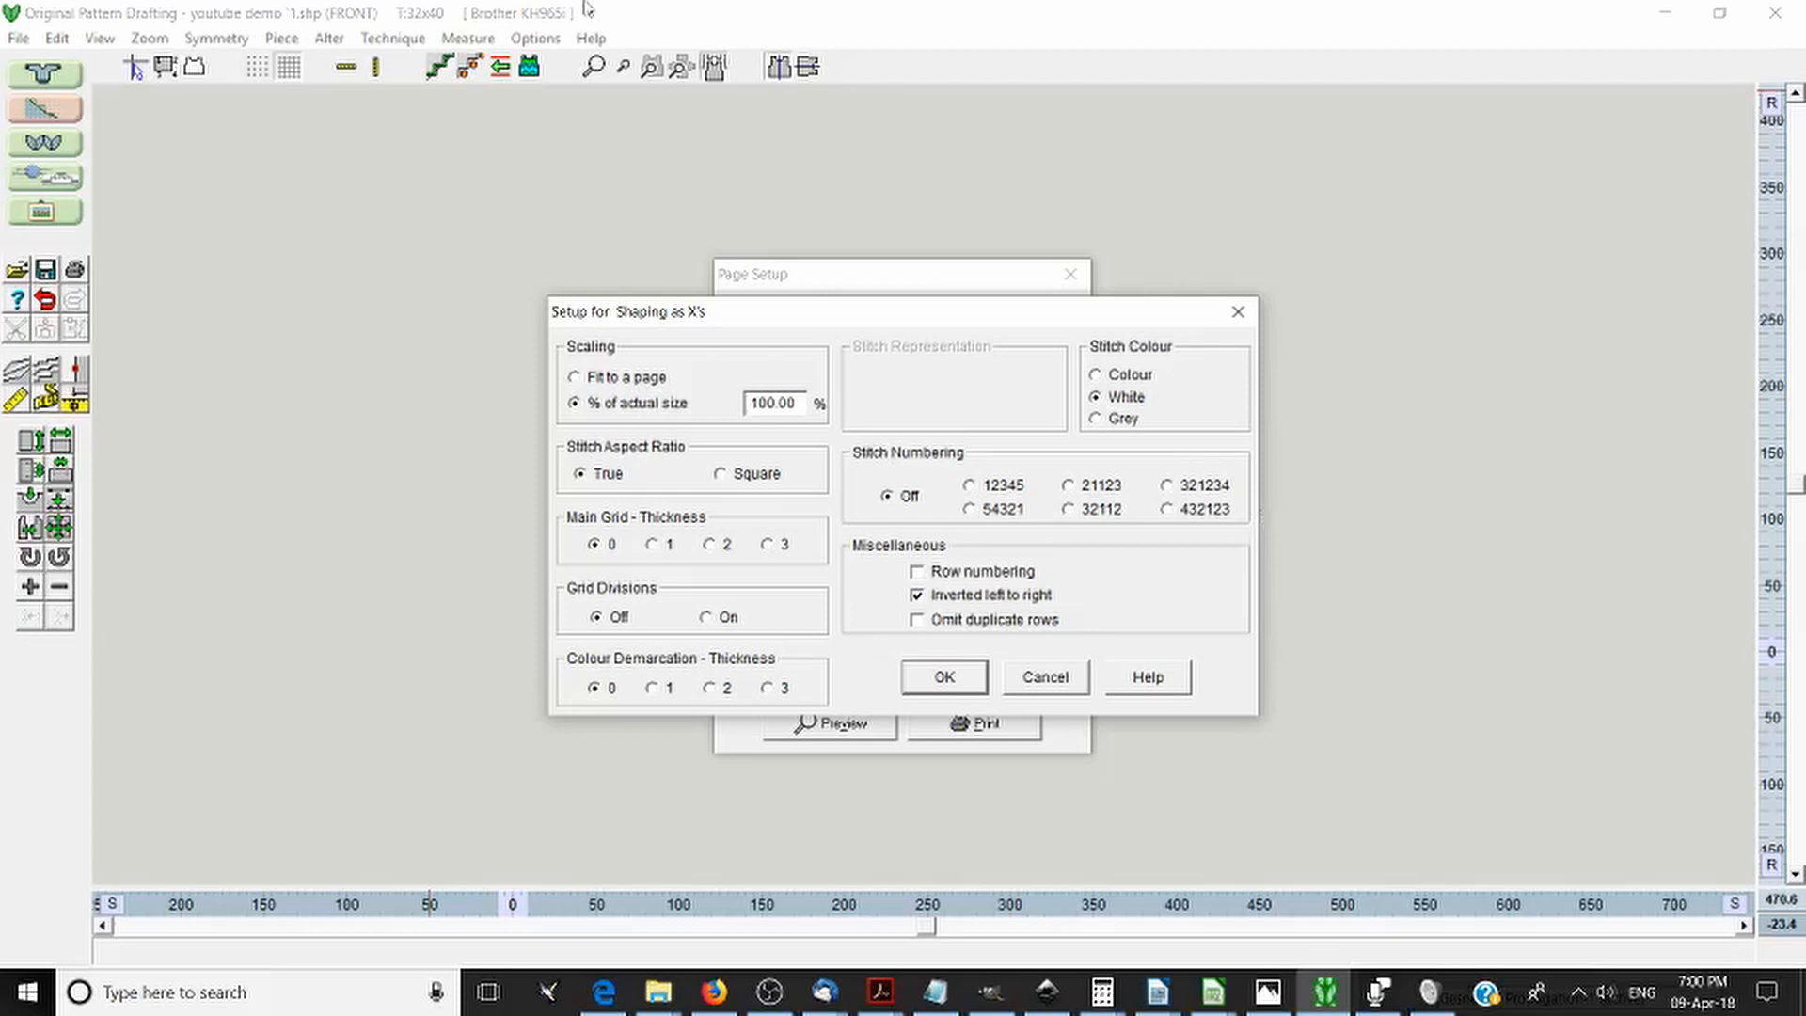
pyautogui.click(964, 679)
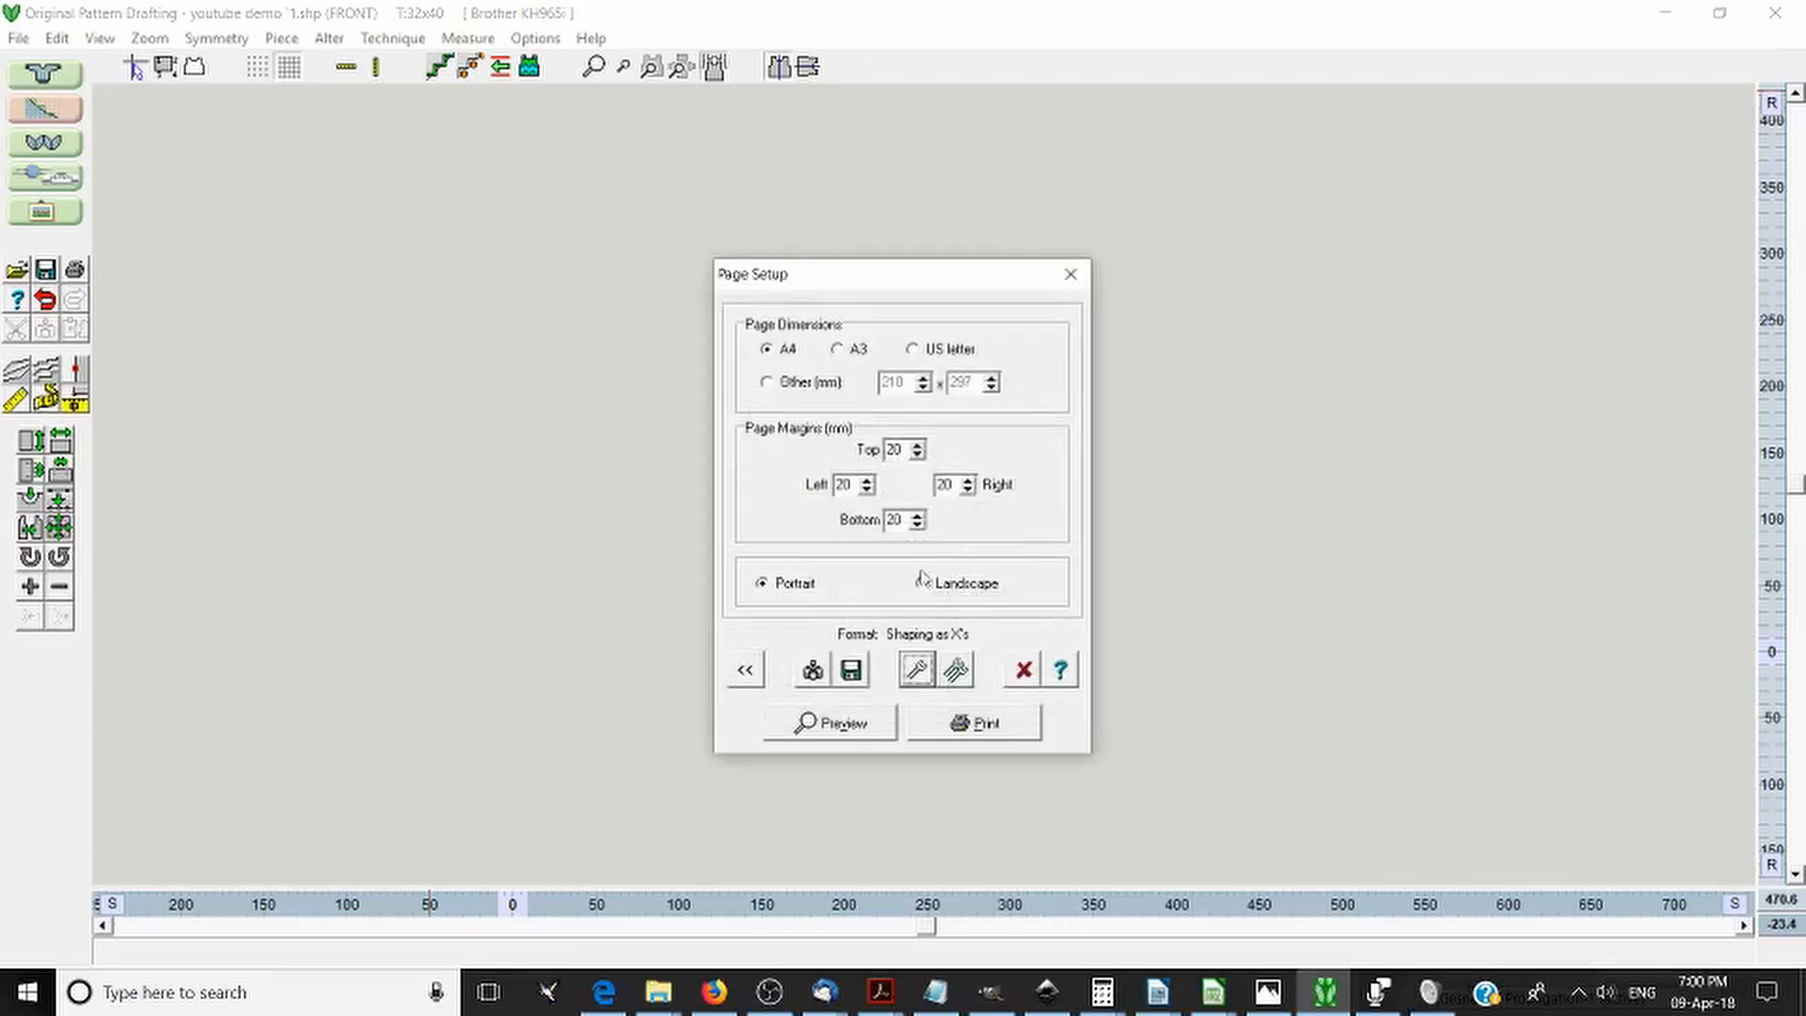
pyautogui.click(958, 671)
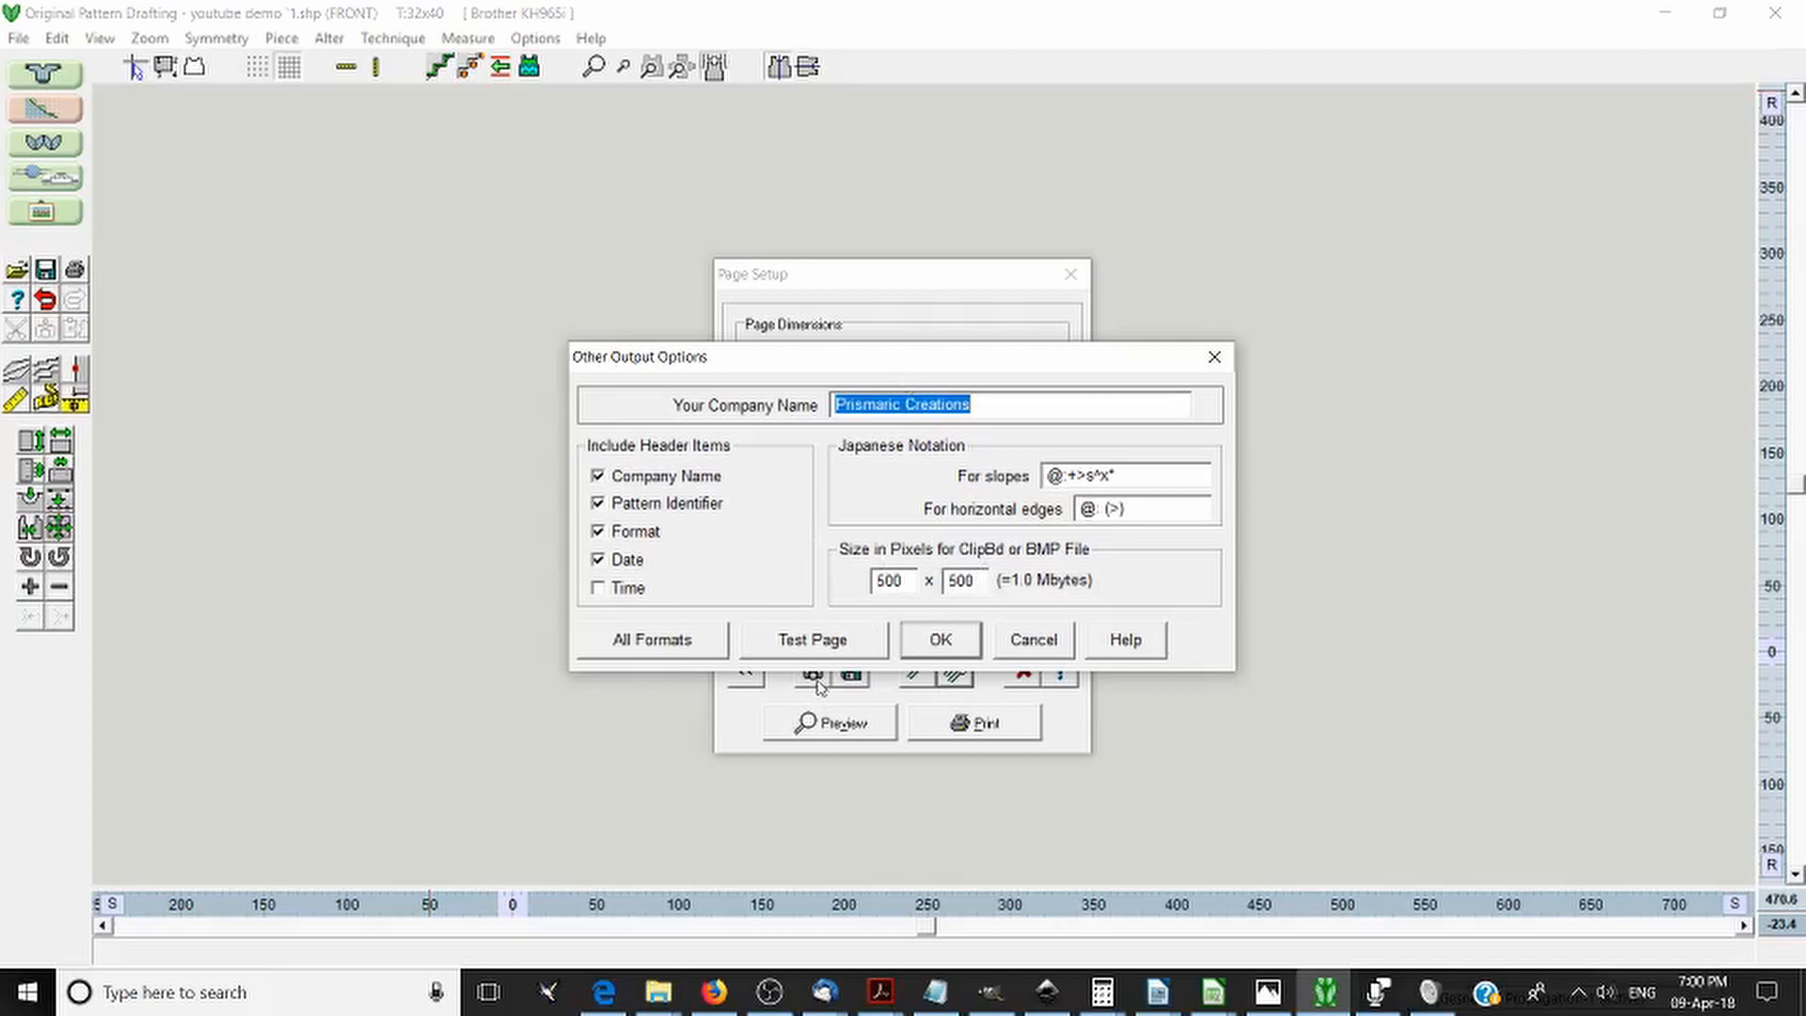
pyautogui.click(971, 646)
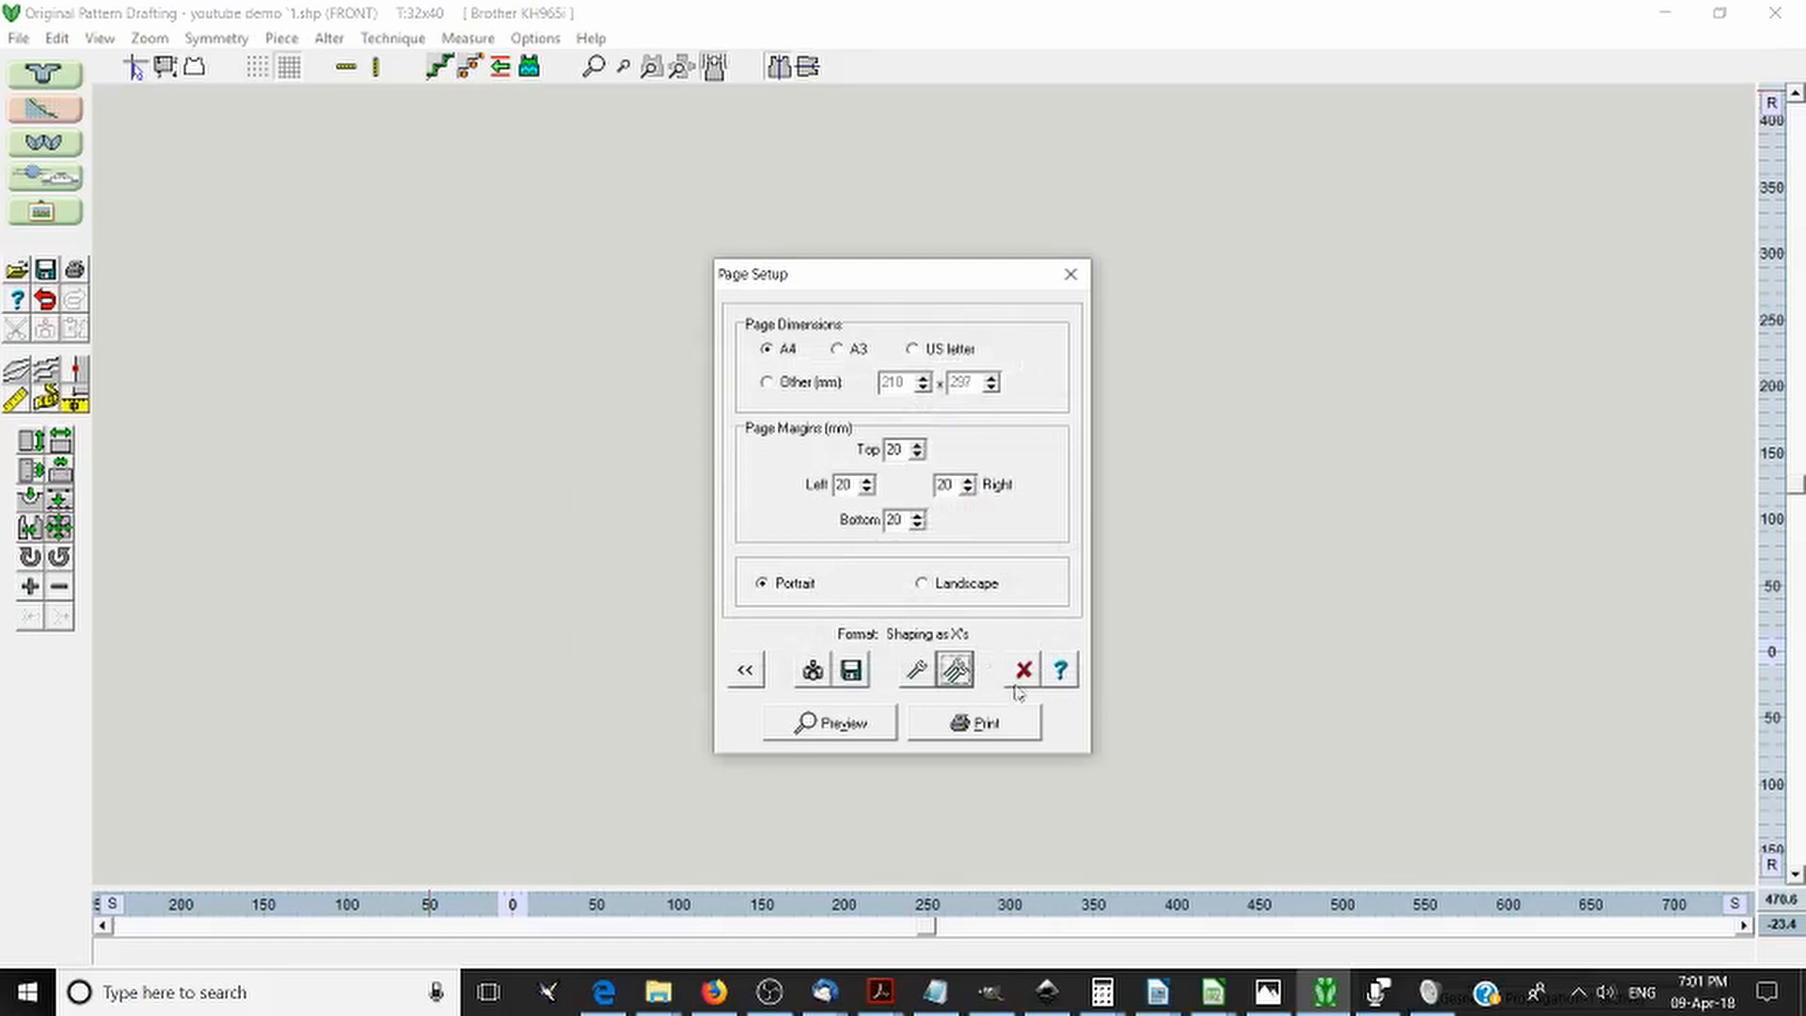
# - Read through the Print Options help topic down to its list of available print formats, and close the help
pyautogui.click(1060, 669)
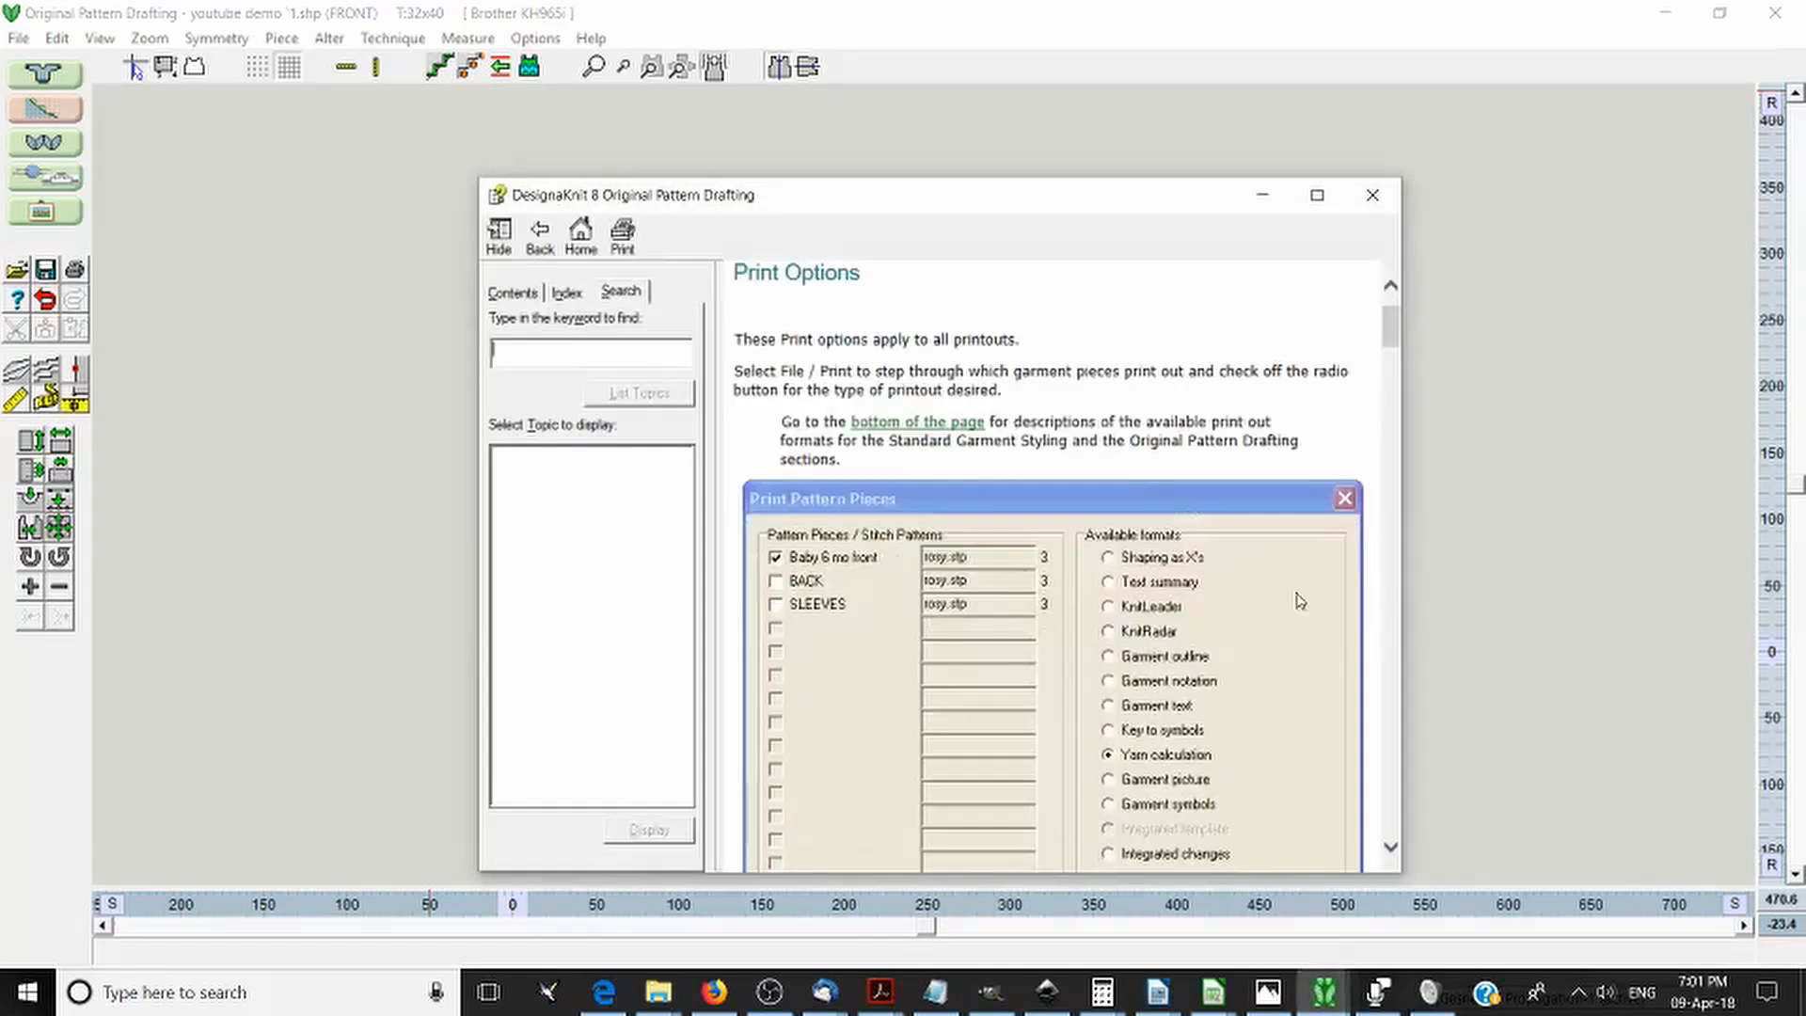
pyautogui.scroll(-20, 1312, 497)
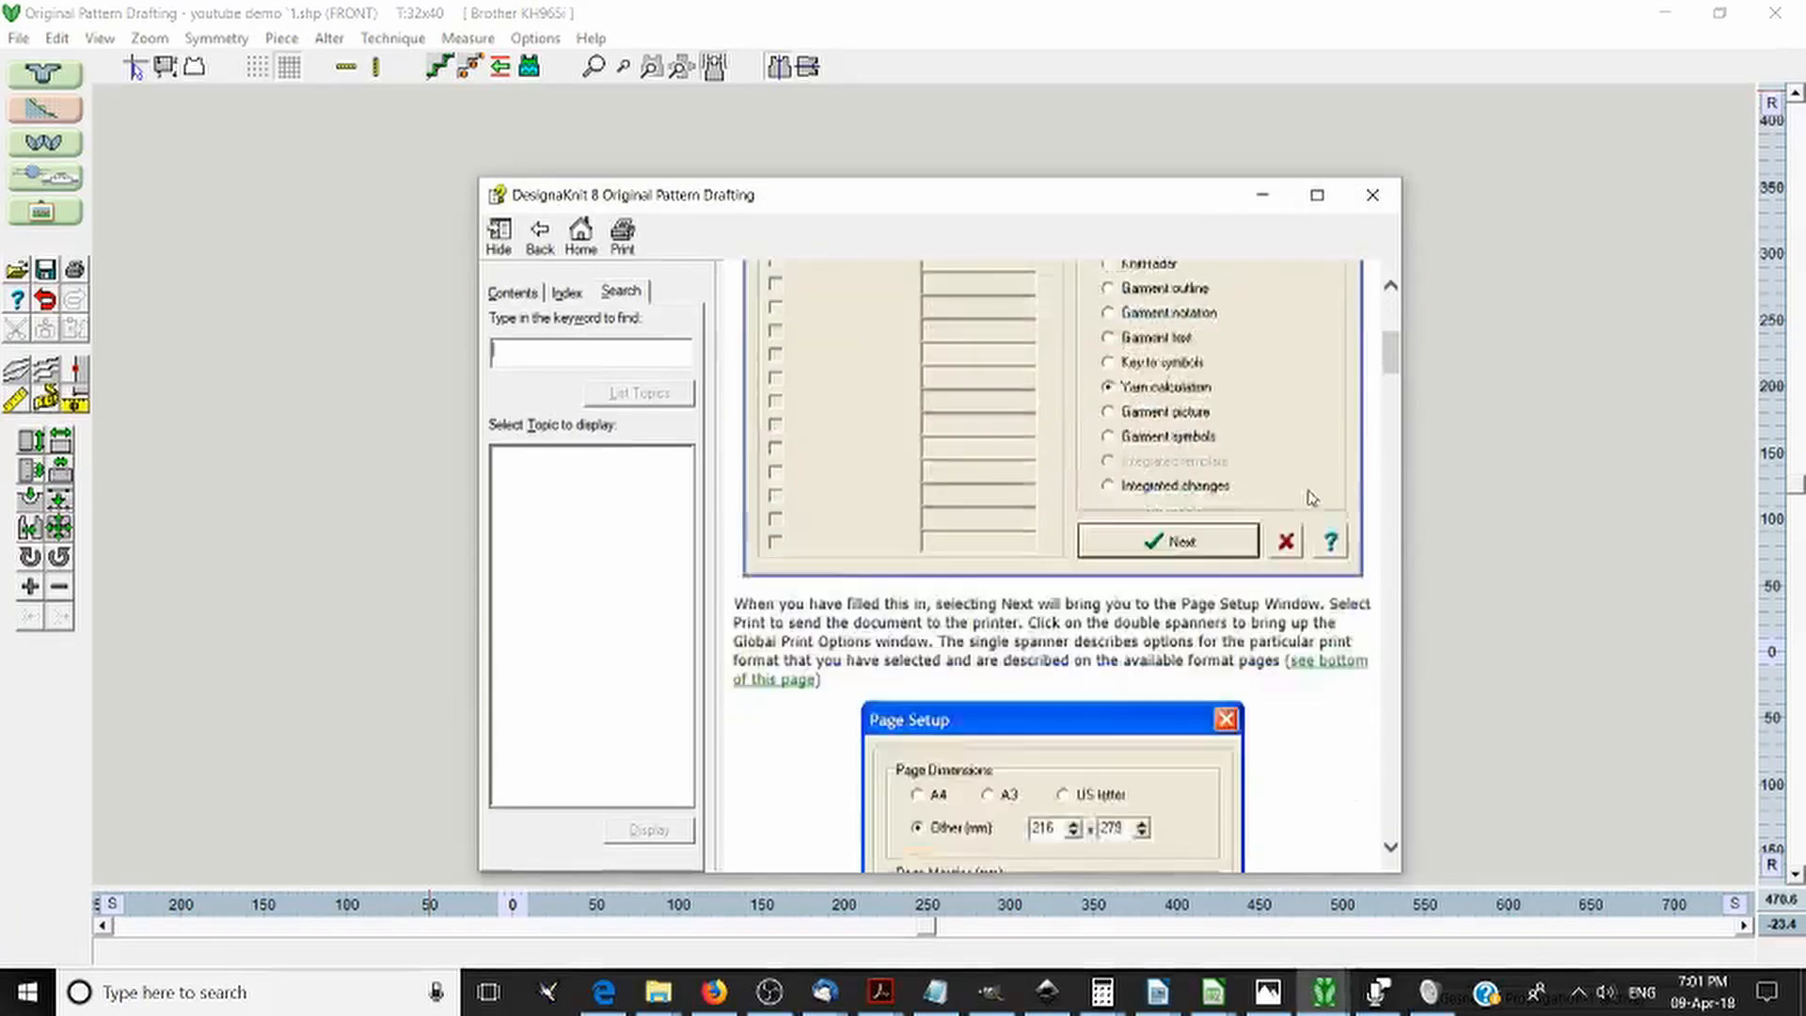
pyautogui.scroll(-10, 1312, 493)
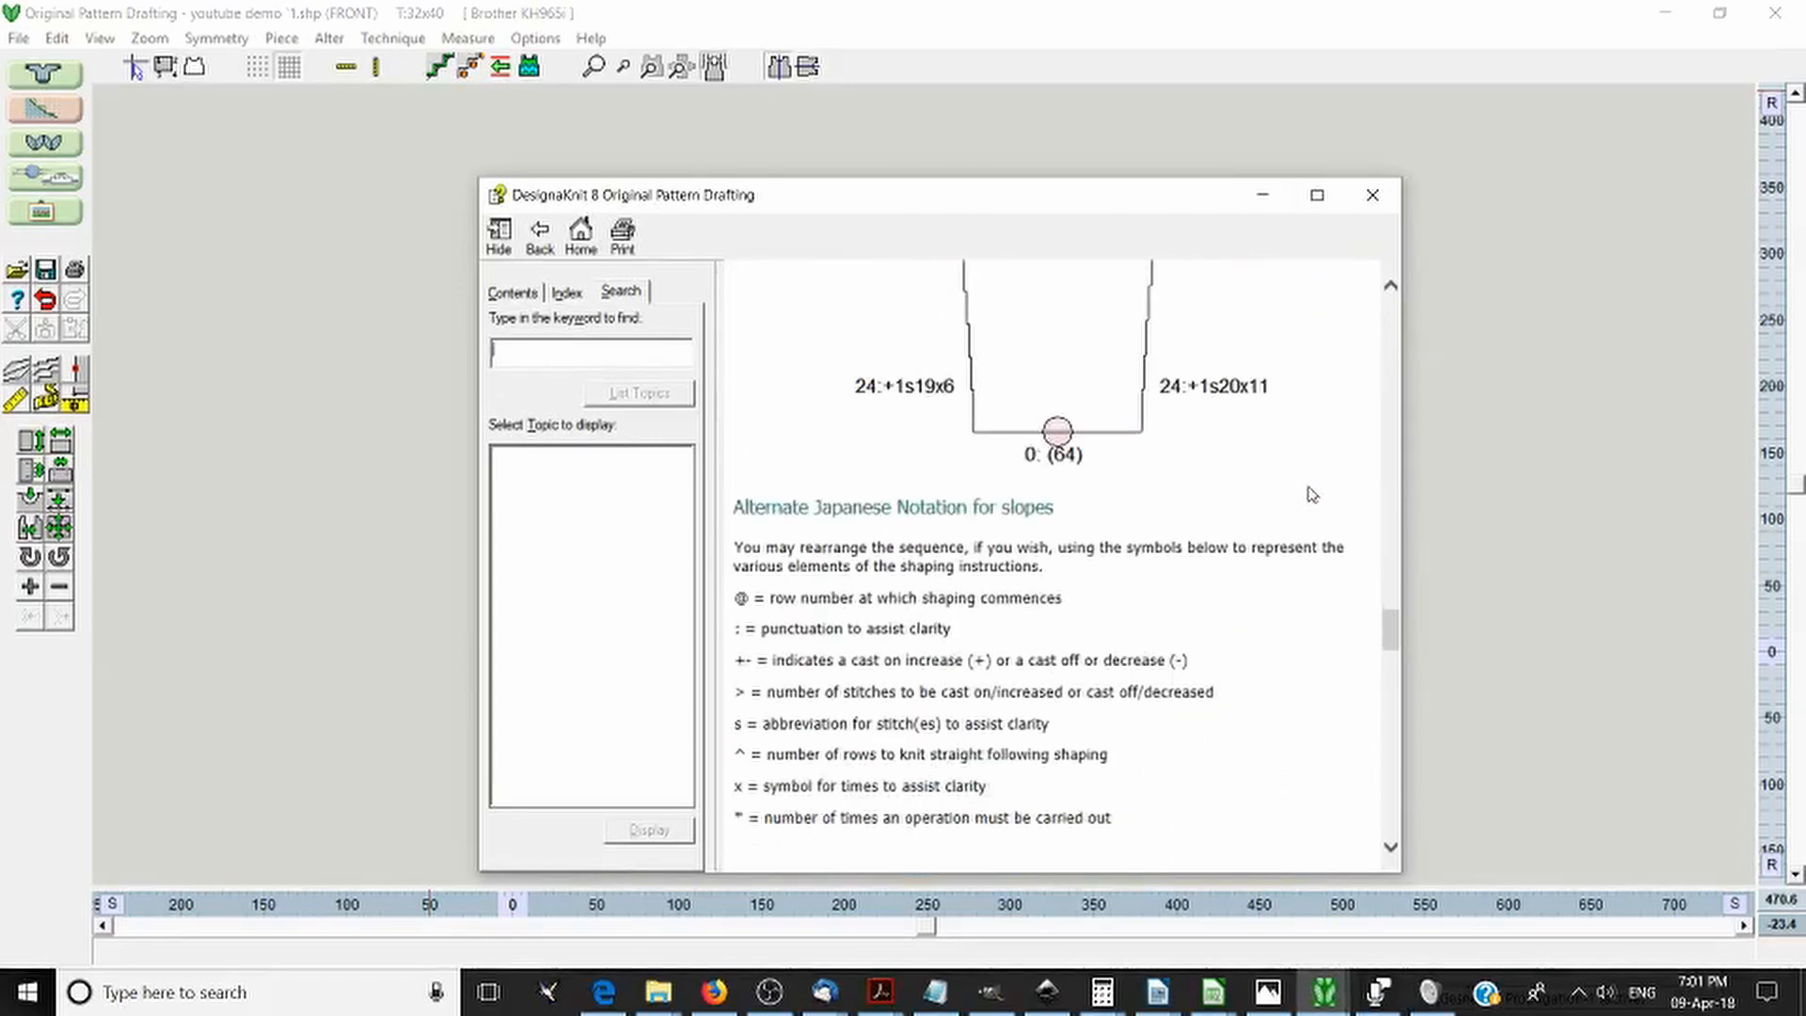
pyautogui.scroll(-15, 1312, 494)
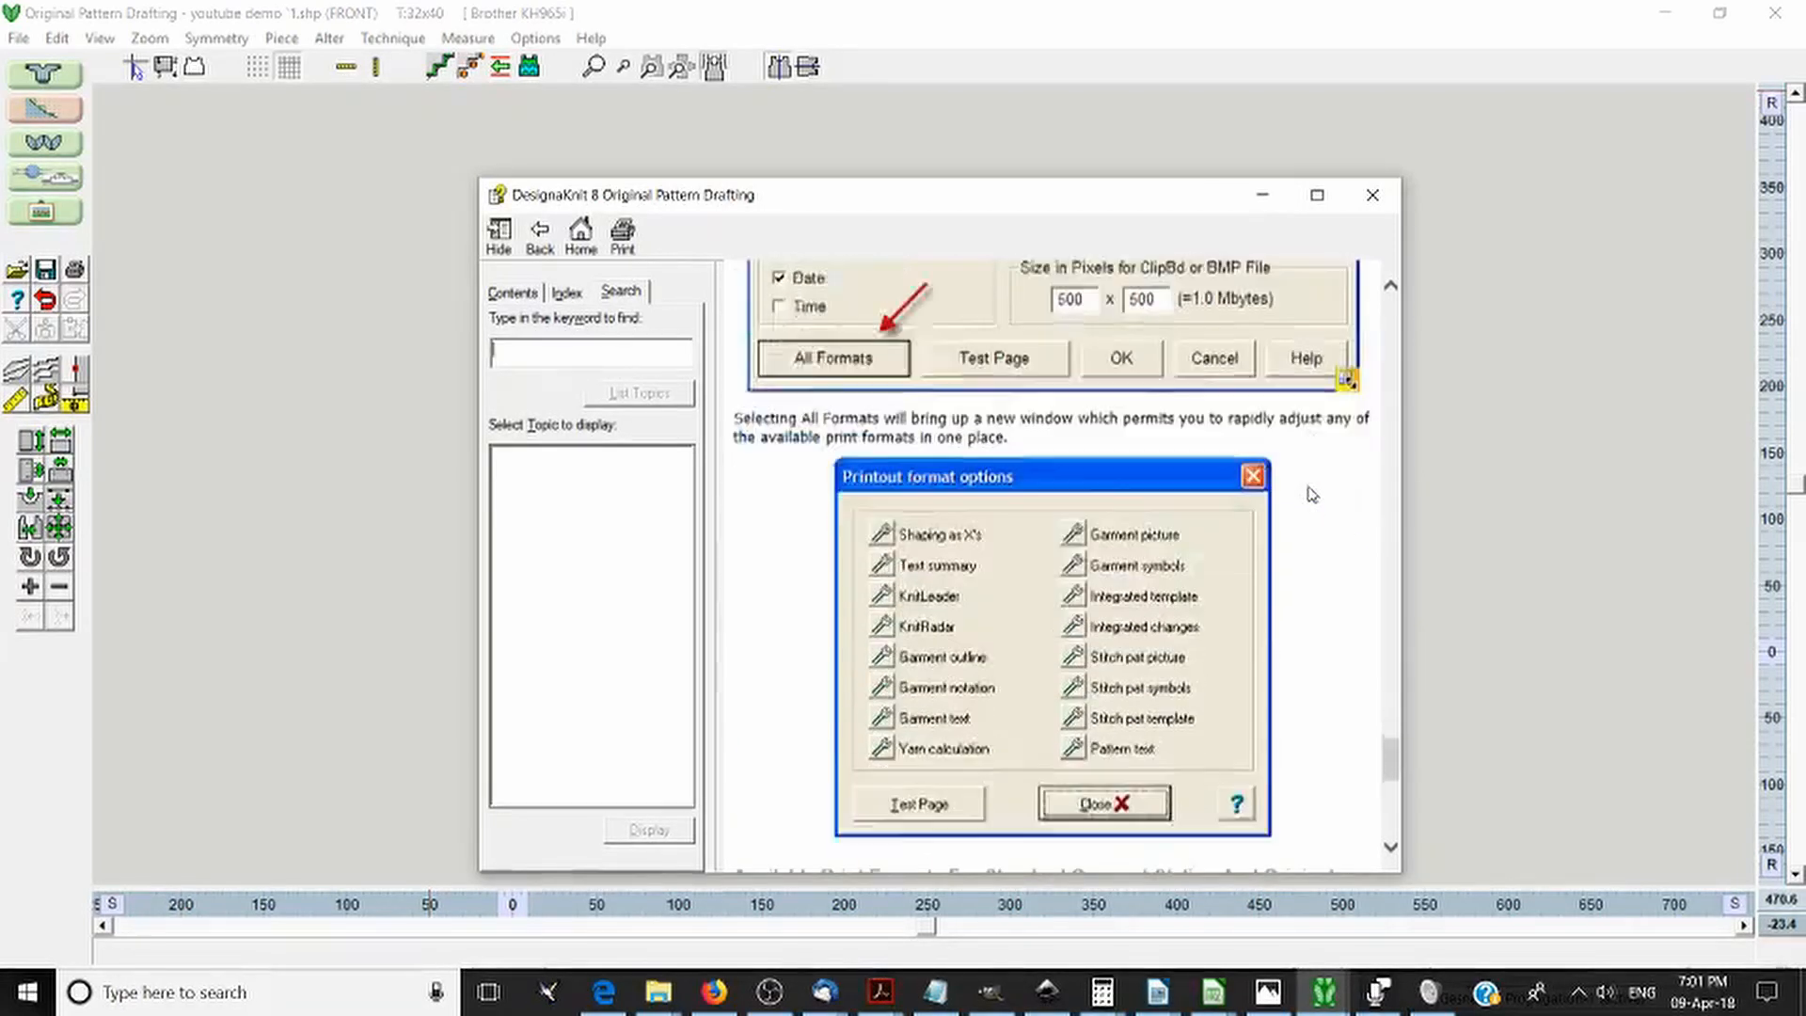
pyautogui.scroll(-3, 1312, 493)
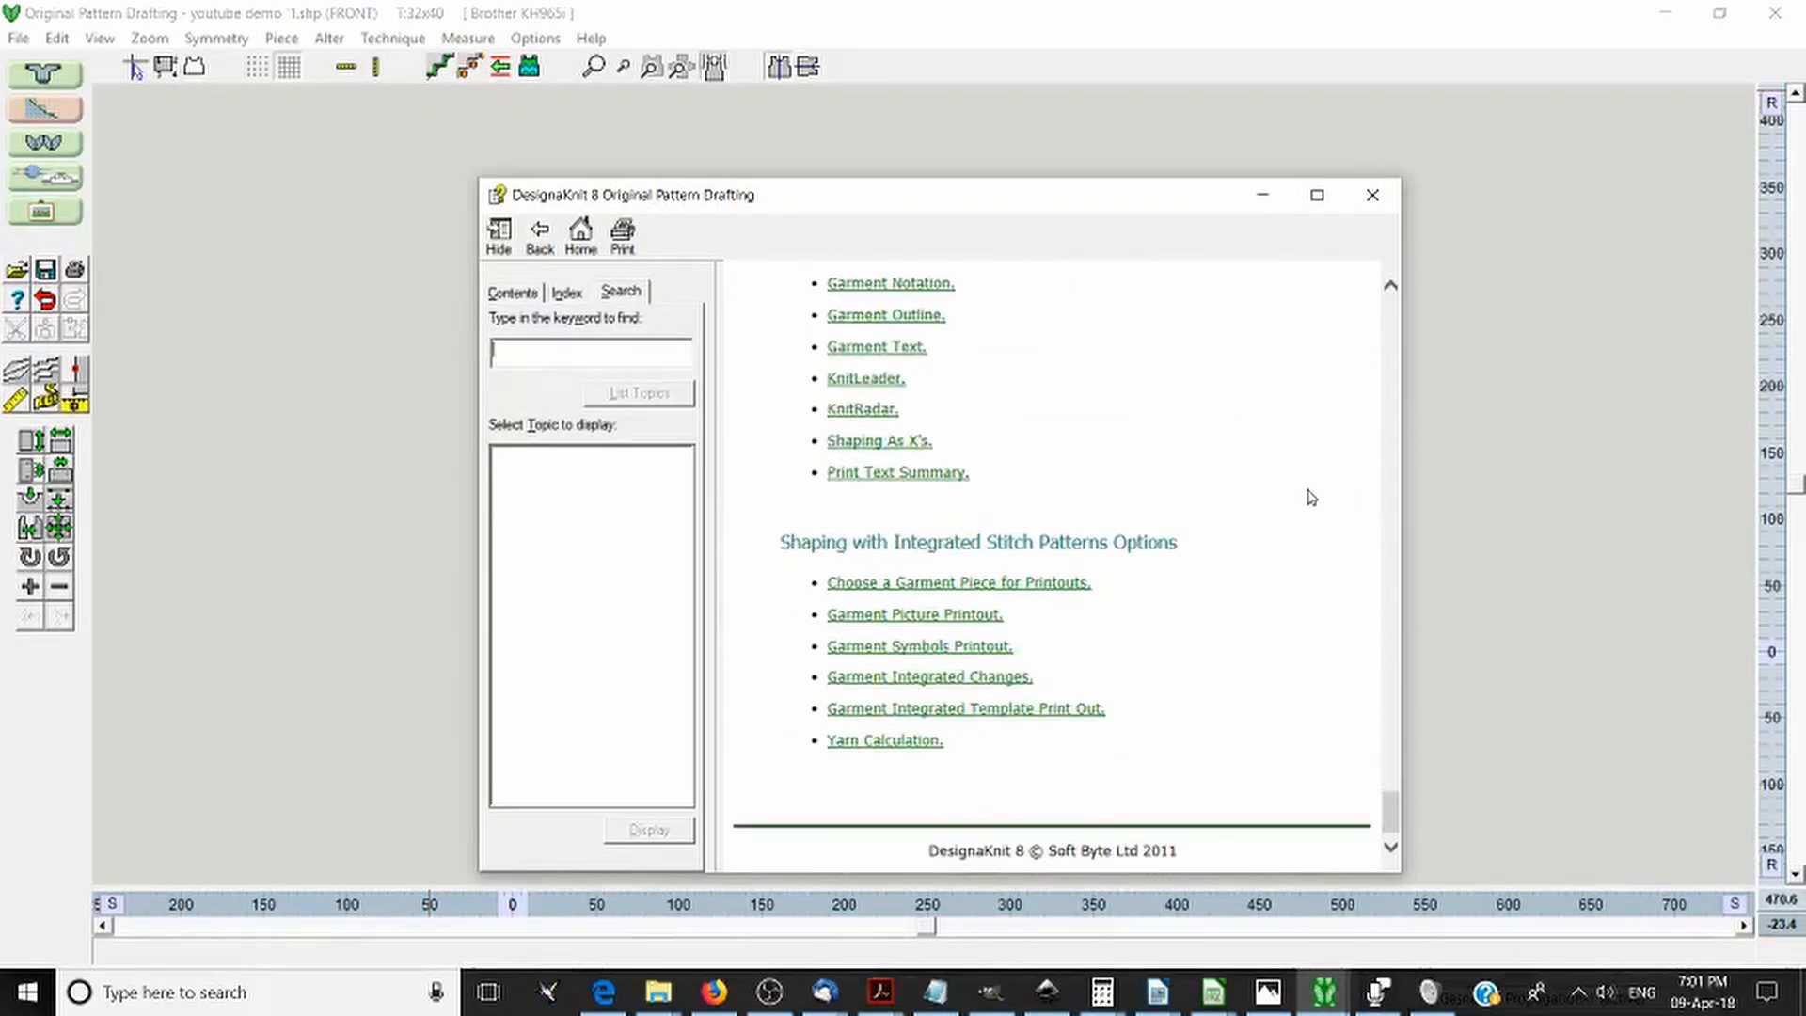
pyautogui.click(1372, 197)
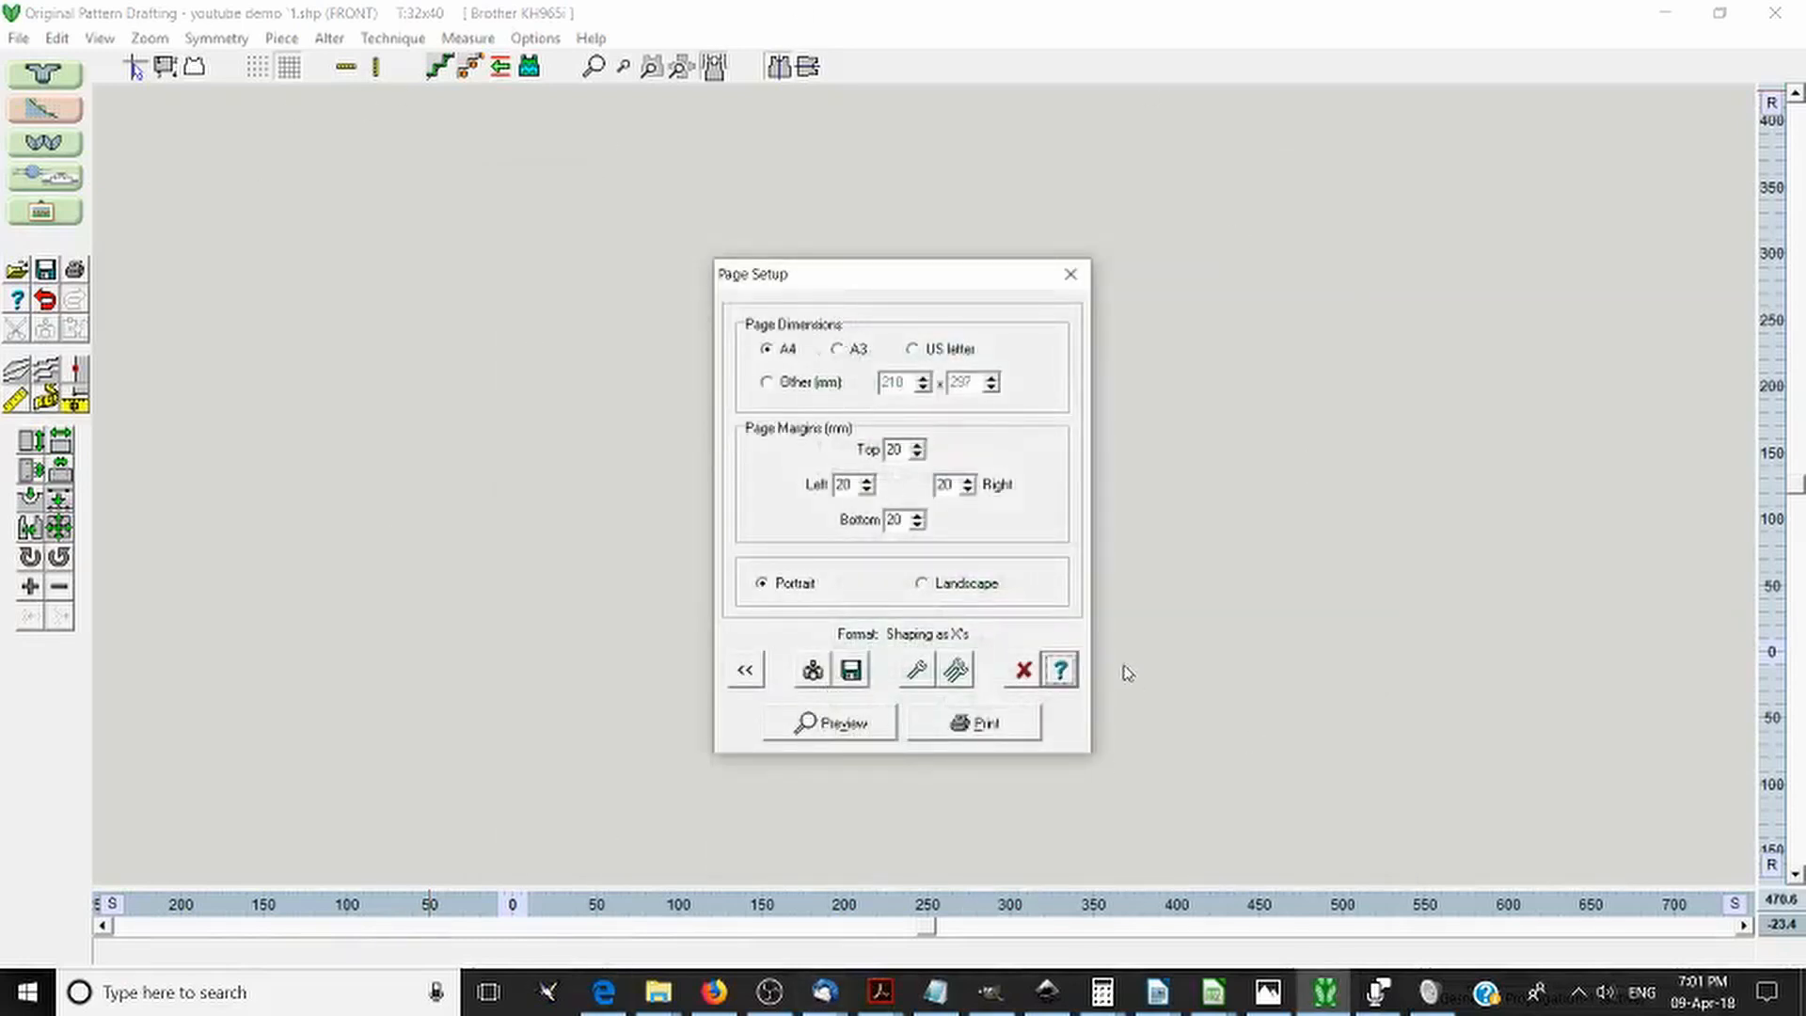
# - Preview the full-size shaping chart of the FRONT piece and examine the stepped hem edge on its first page
pyautogui.click(852, 728)
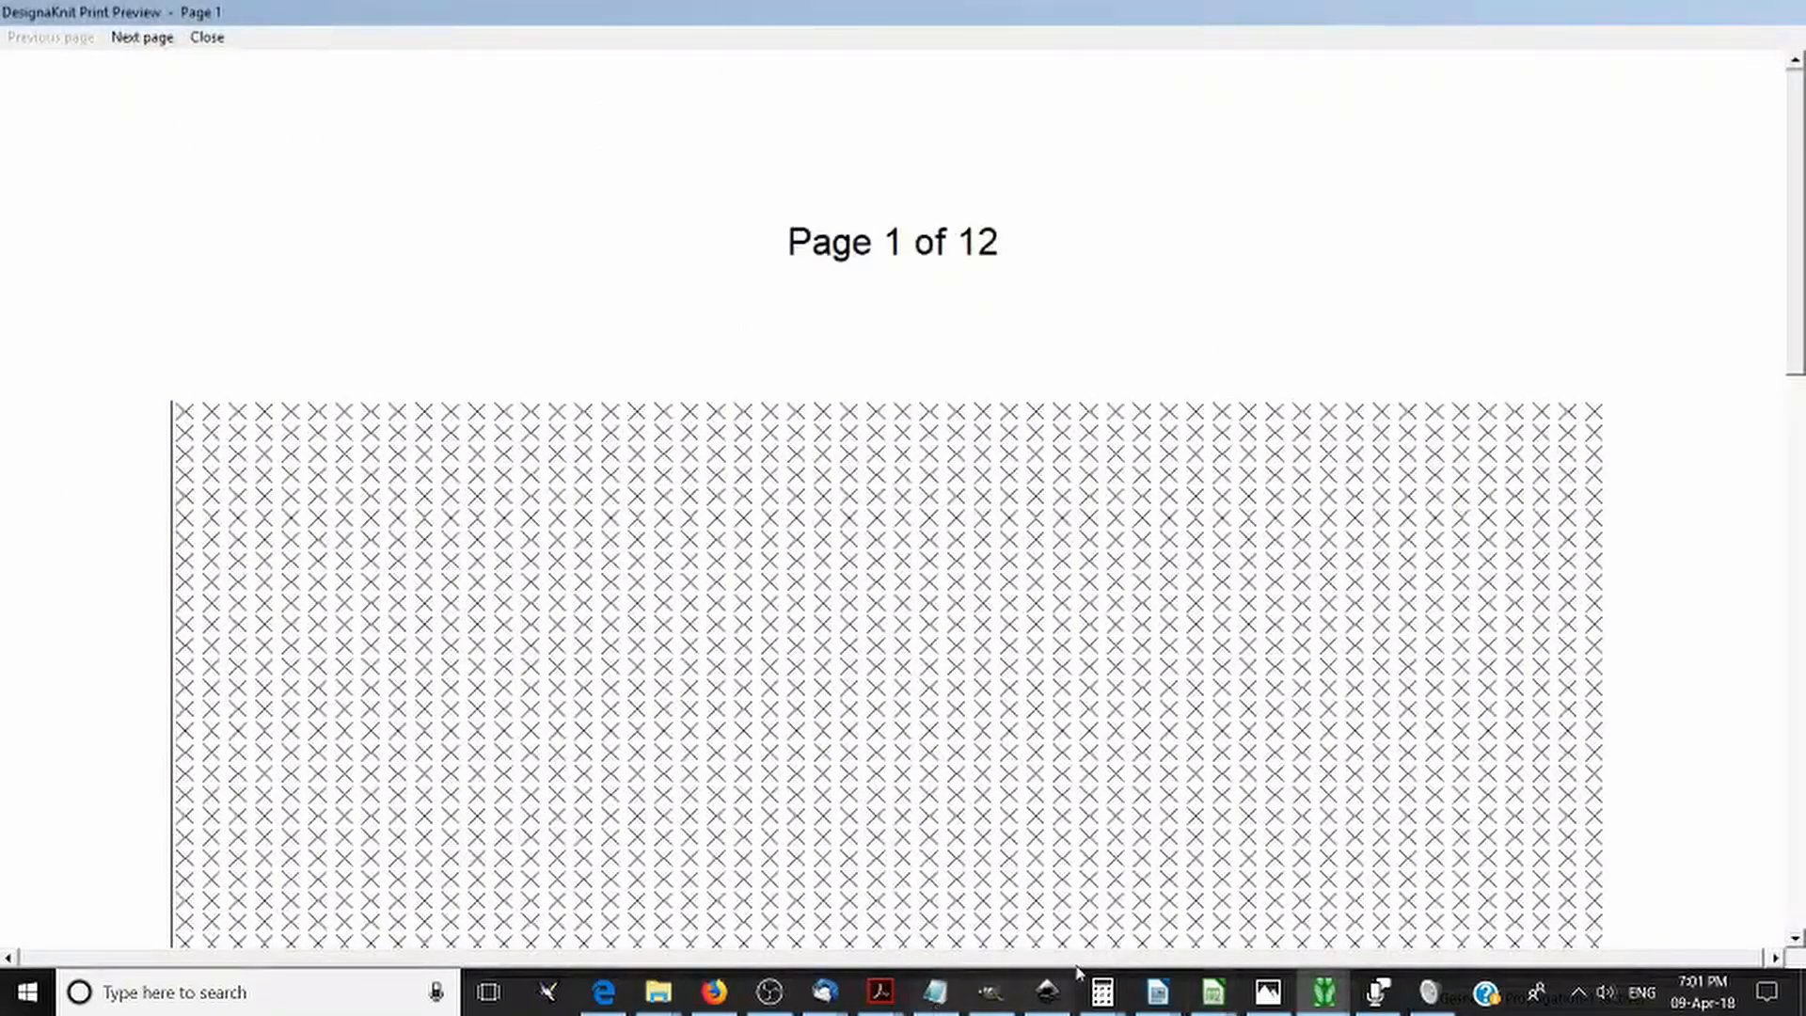
pyautogui.scroll(-2, 1075, 503)
pyautogui.scroll(-3, 1075, 503)
pyautogui.scroll(5, 1076, 503)
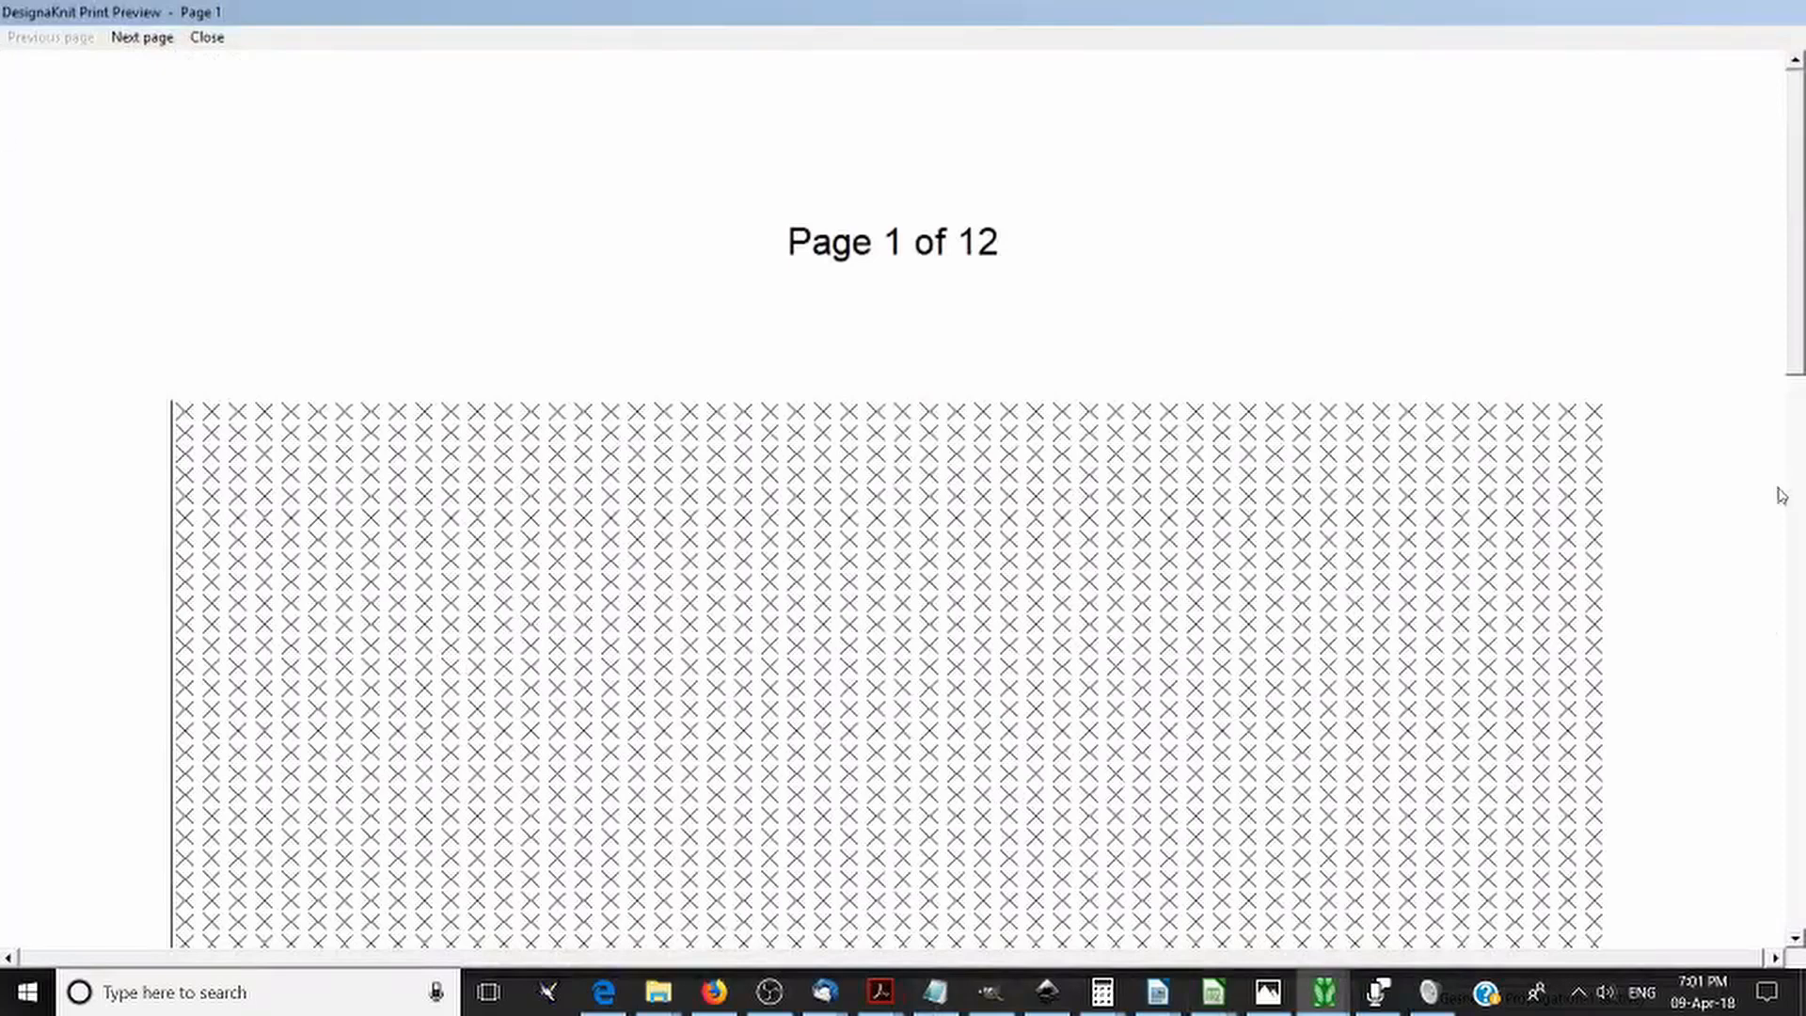
pyautogui.scroll(-6, 182, 432)
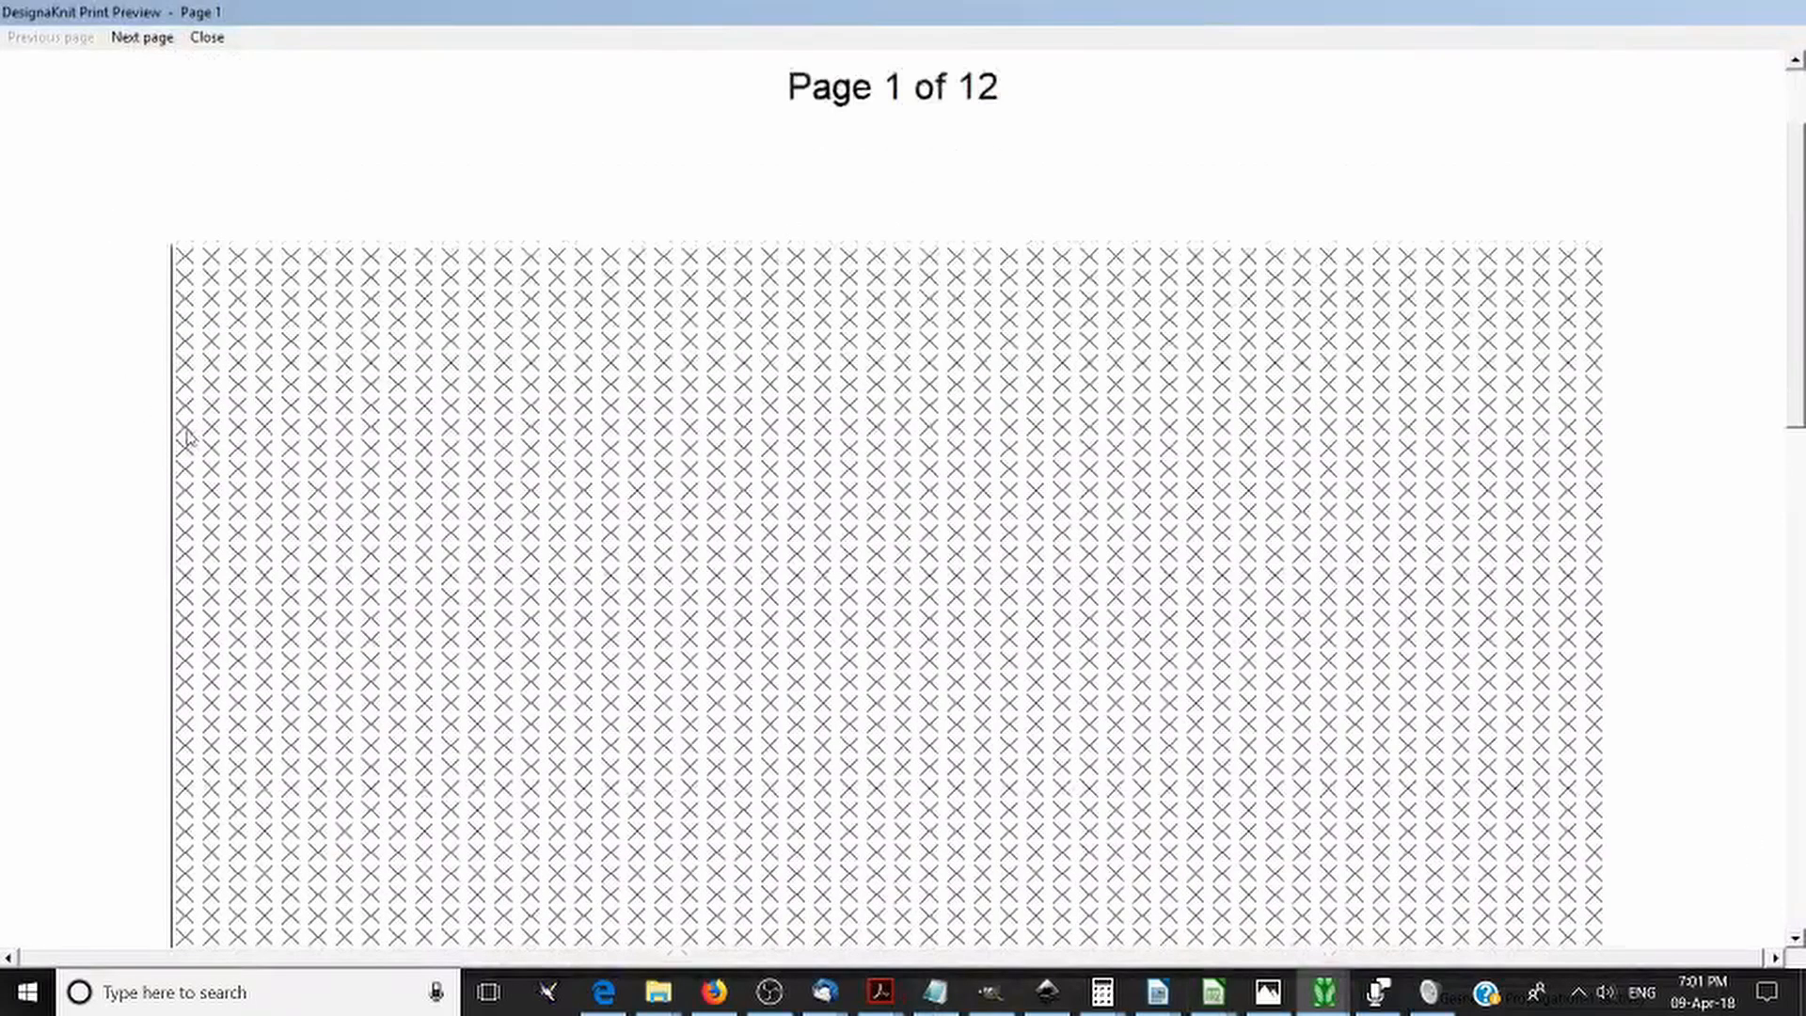
pyautogui.scroll(-4, 260, 192)
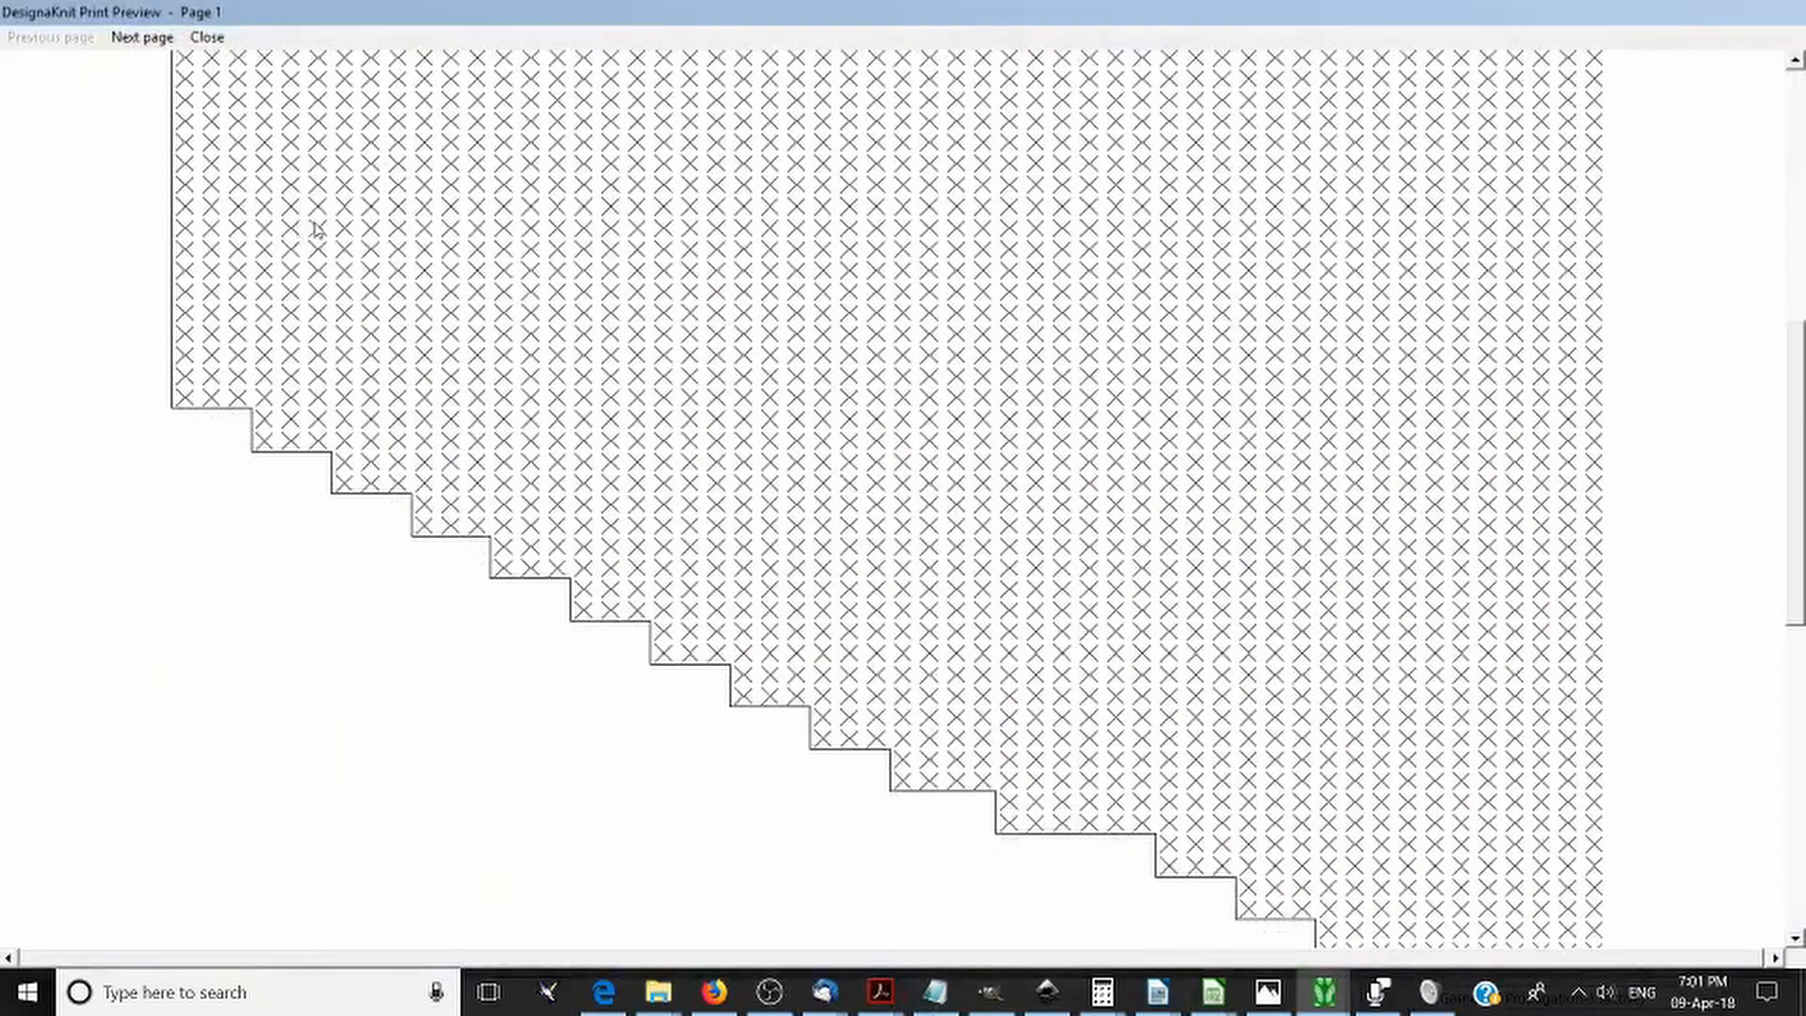
pyautogui.scroll(-2, 1060, 766)
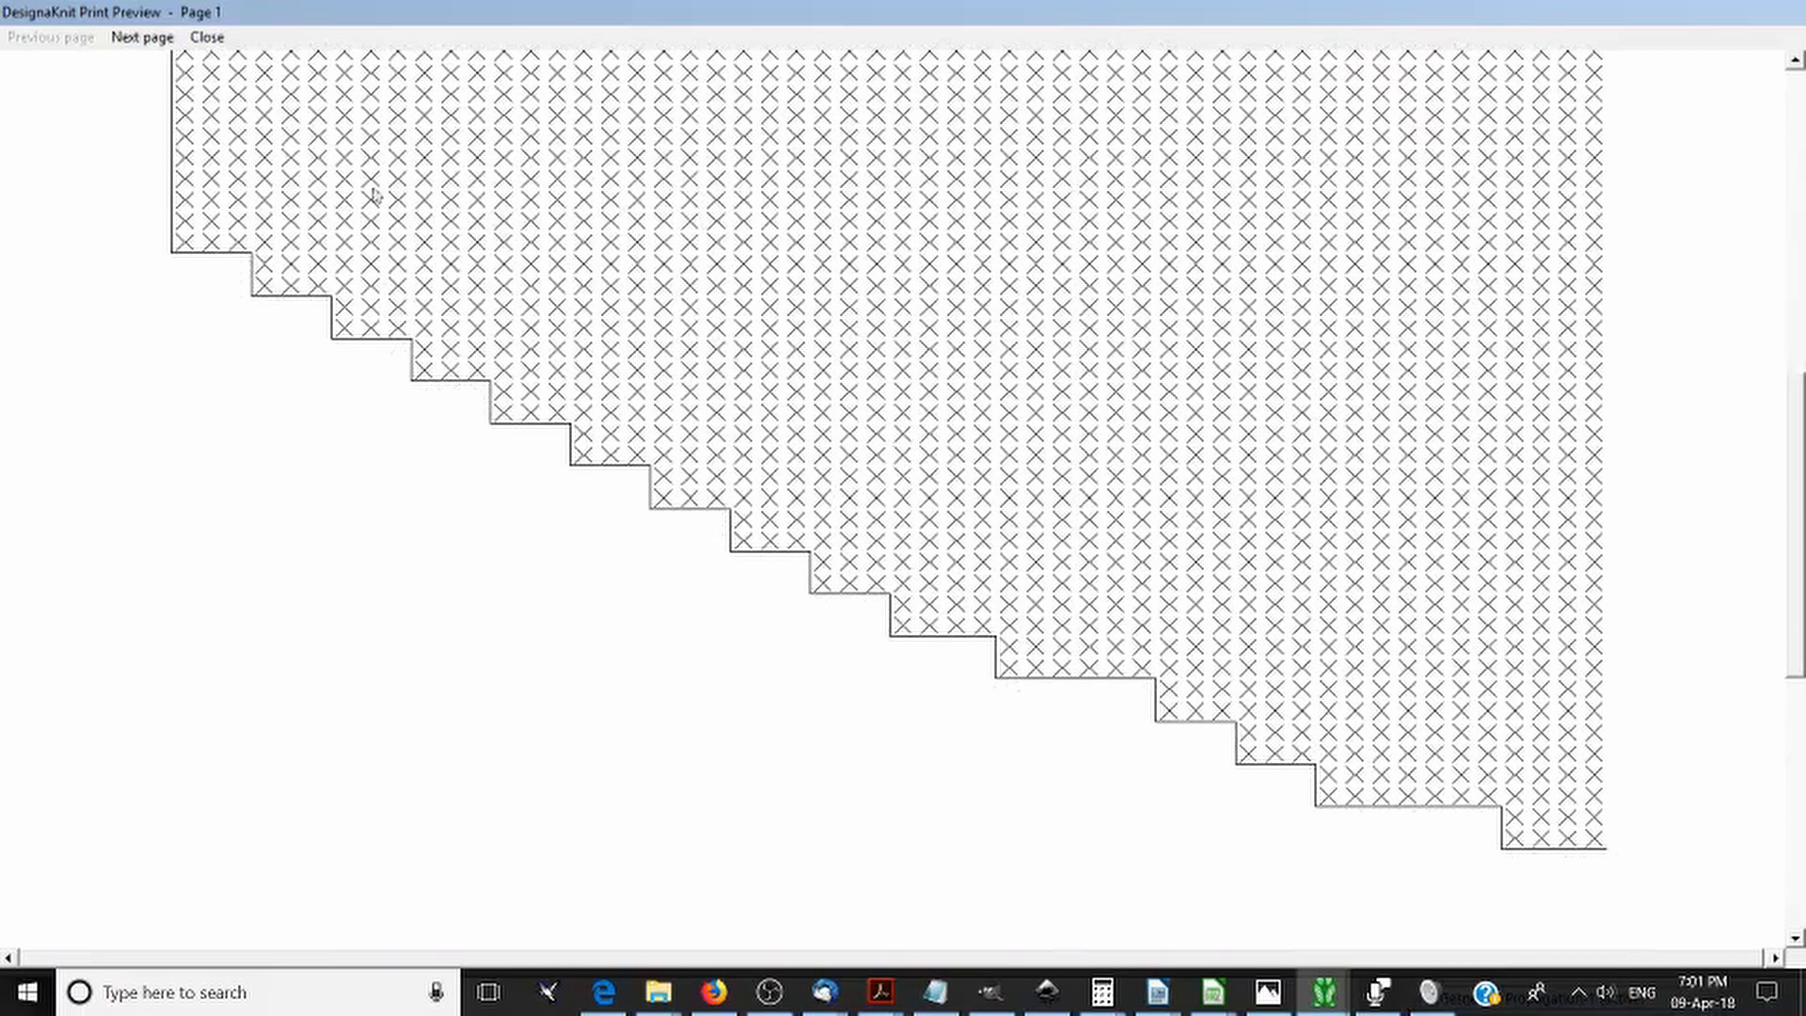
# - Page through the following pages of the full-size print preview and close it
pyautogui.click(157, 47)
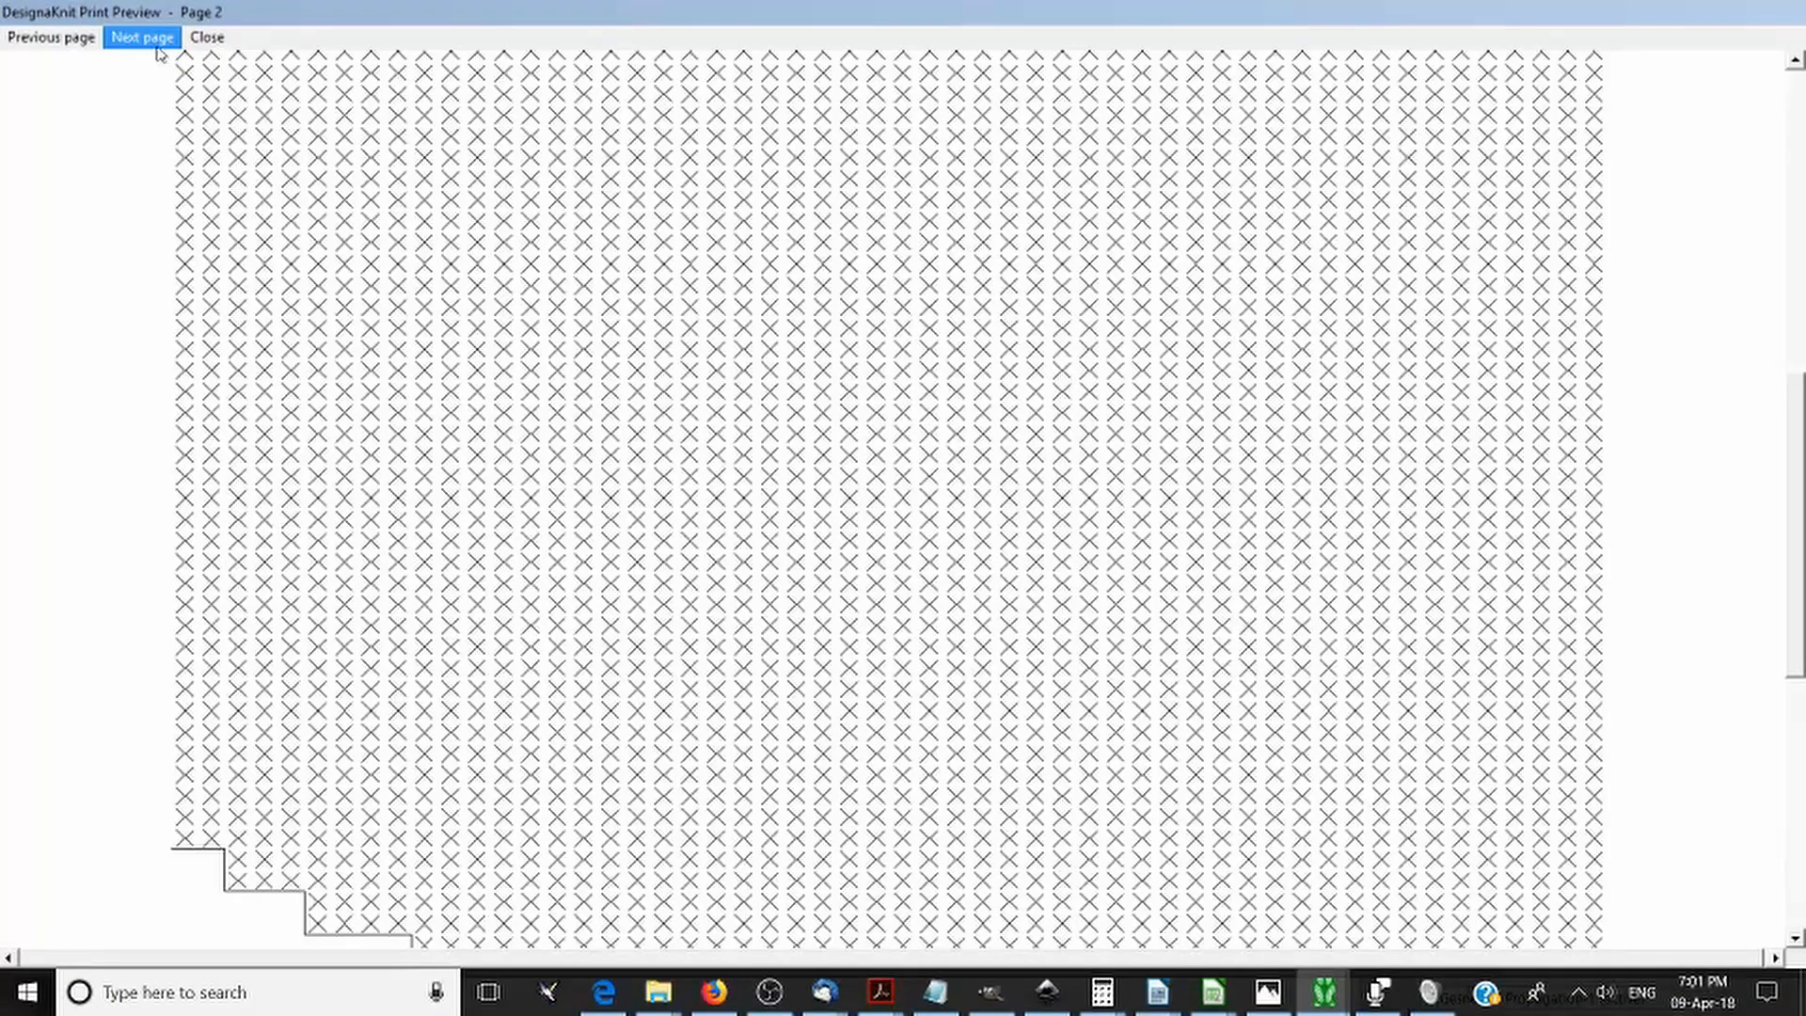
pyautogui.click(159, 47)
pyautogui.click(159, 47)
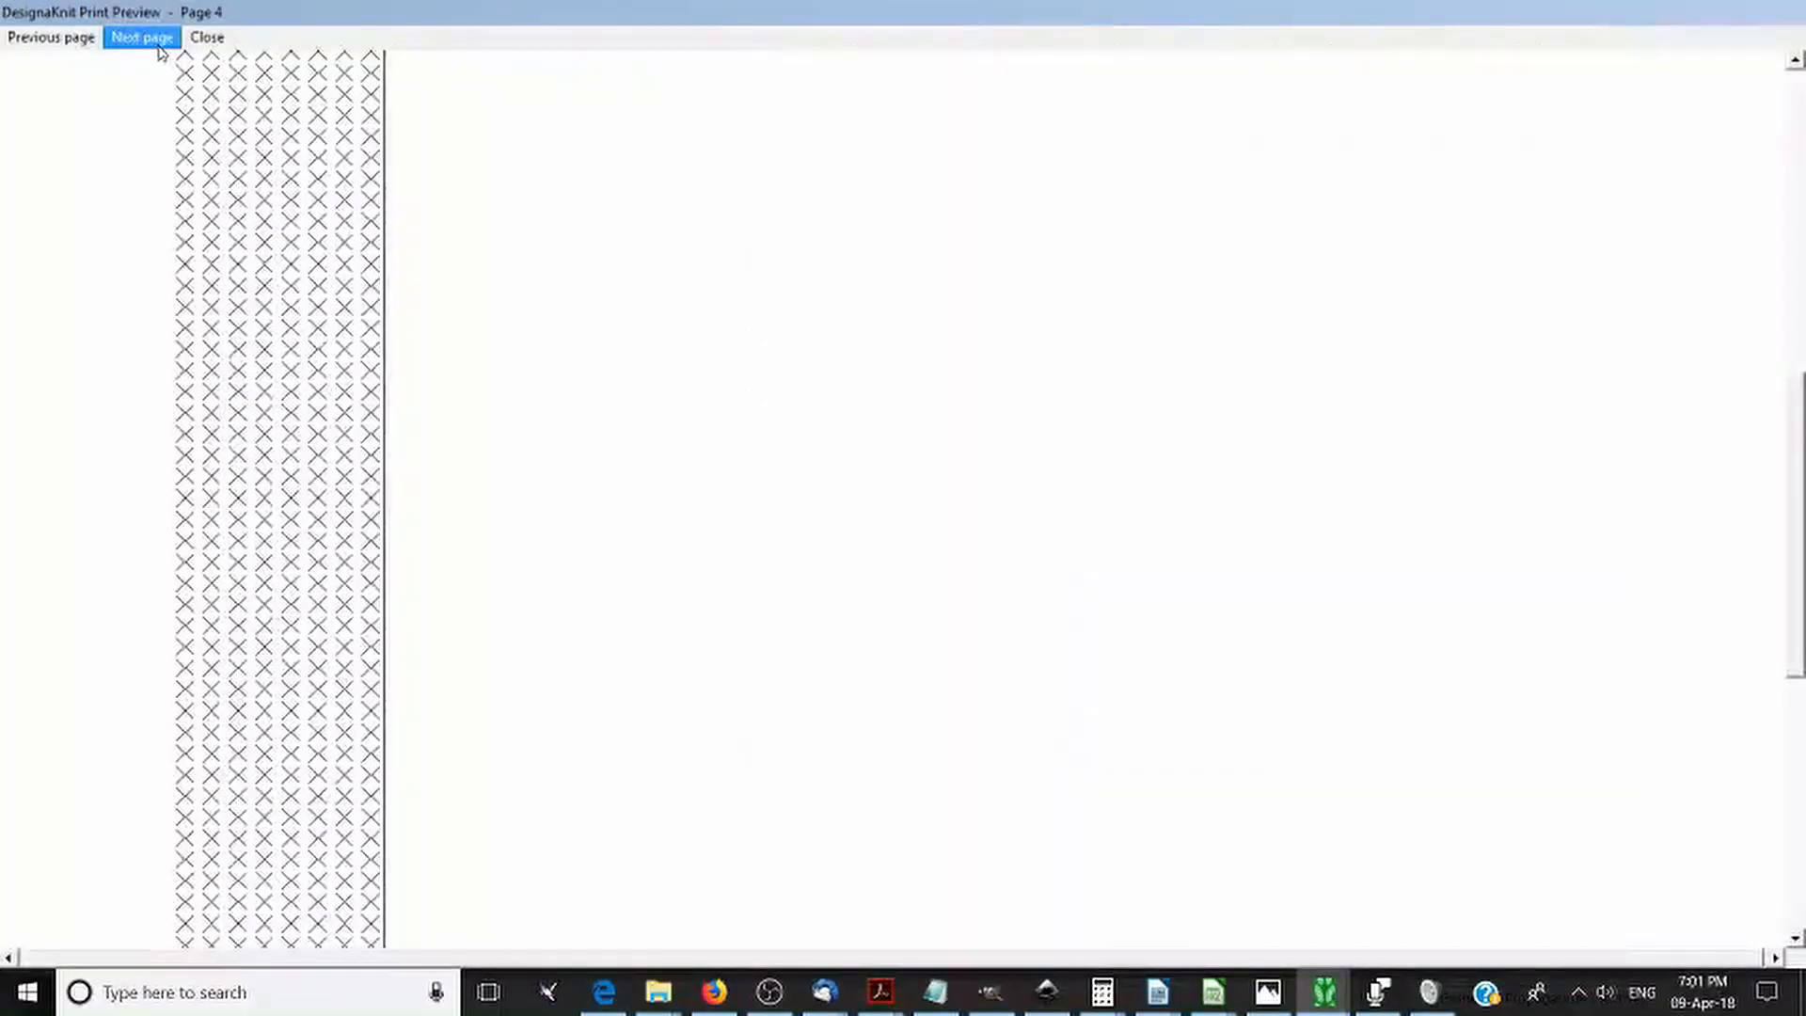
pyautogui.click(159, 47)
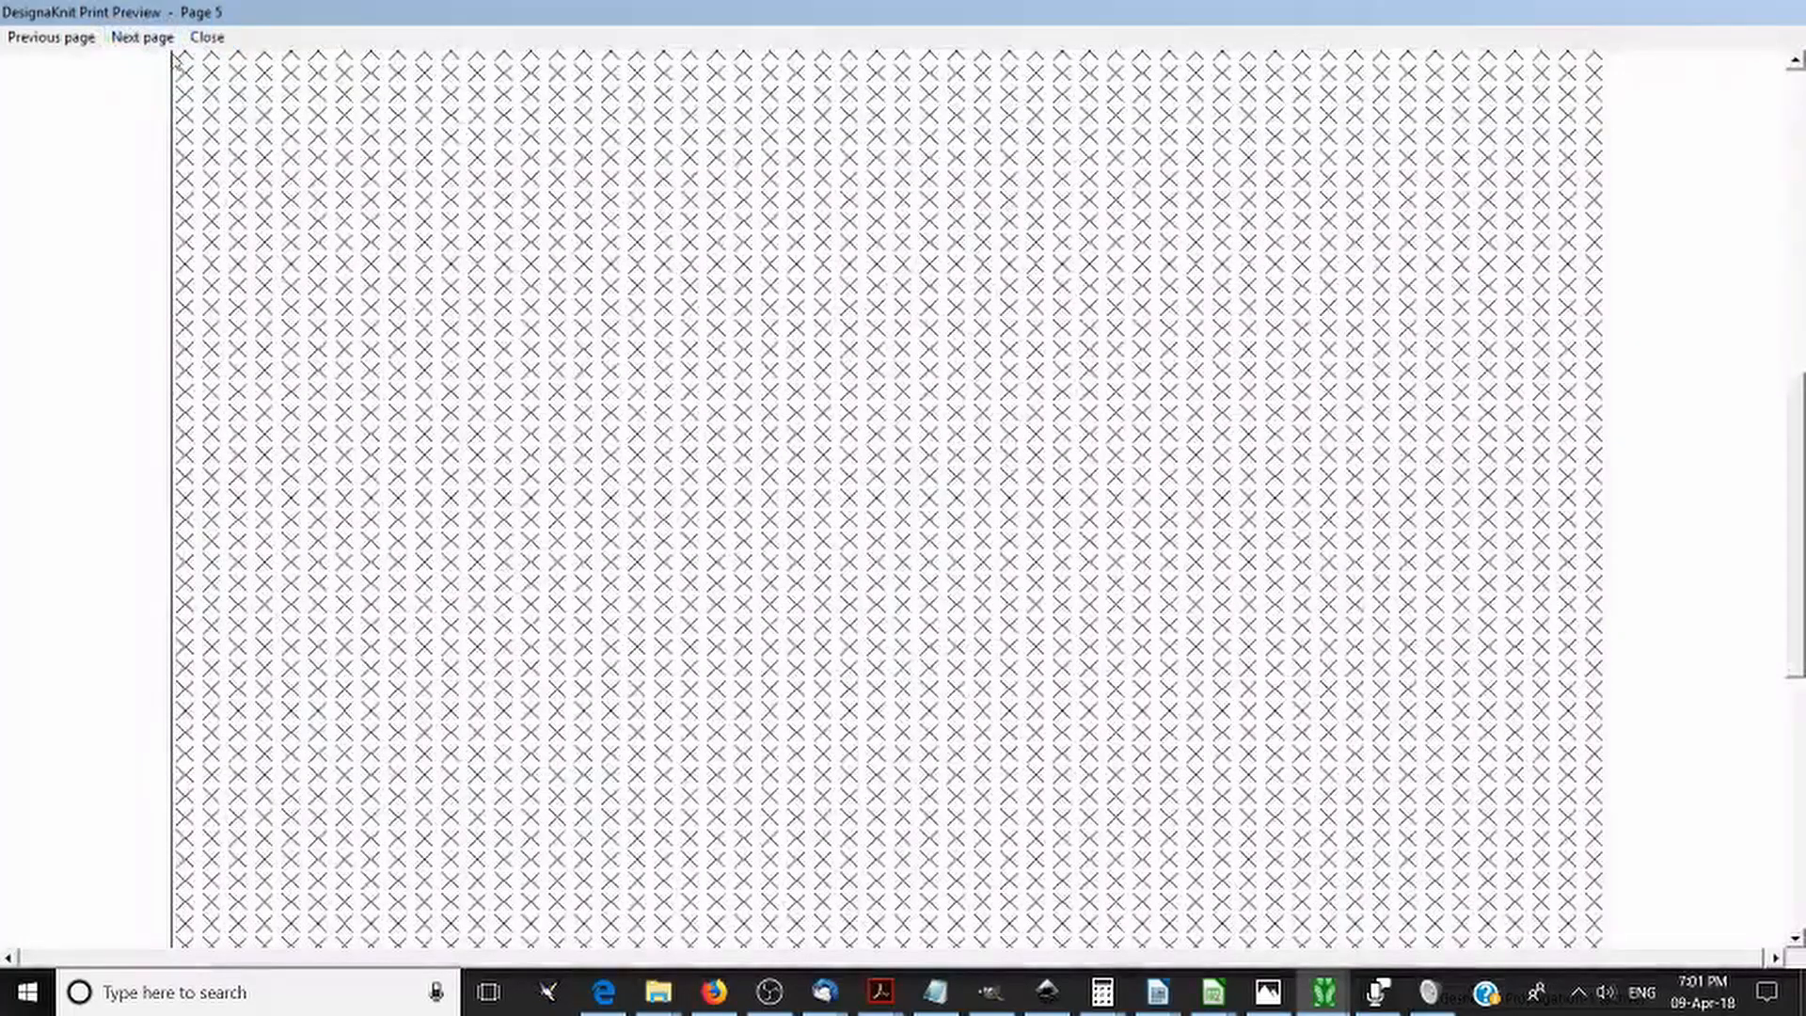
pyautogui.click(171, 47)
pyautogui.click(208, 45)
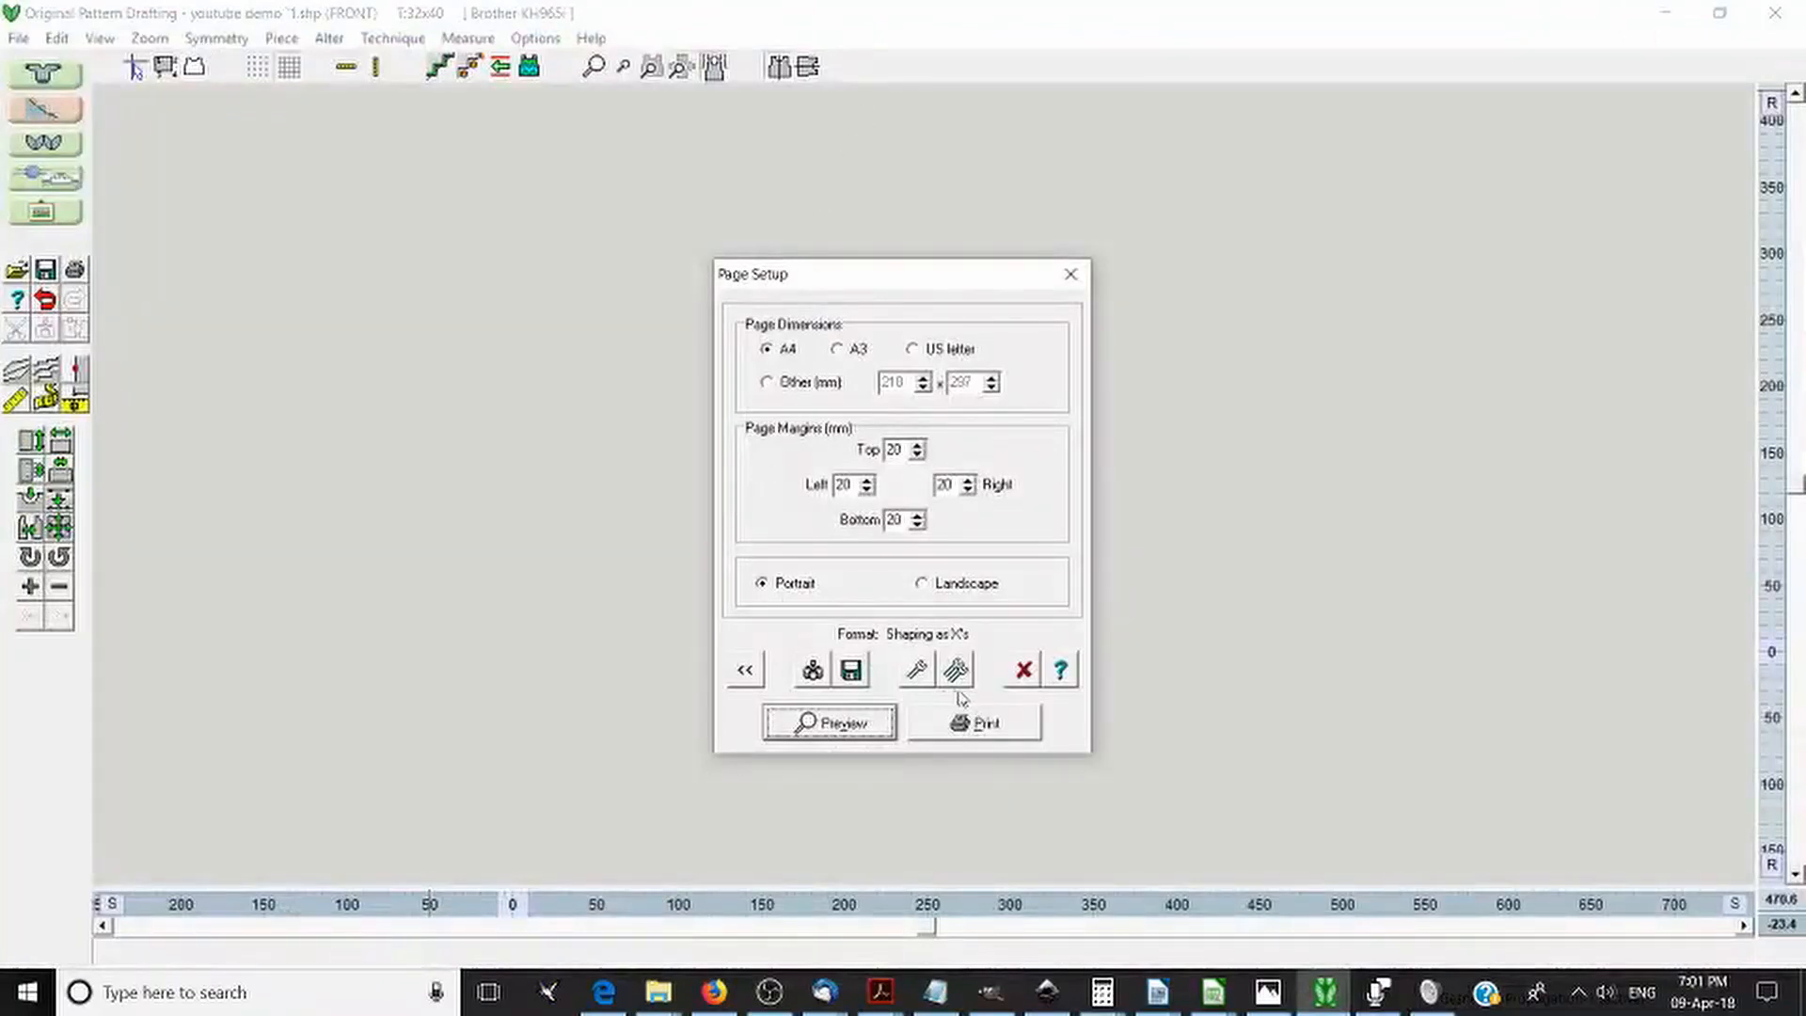
# - Set the scaling of the Shaping as X's printout to 25% of actual size
pyautogui.click(917, 669)
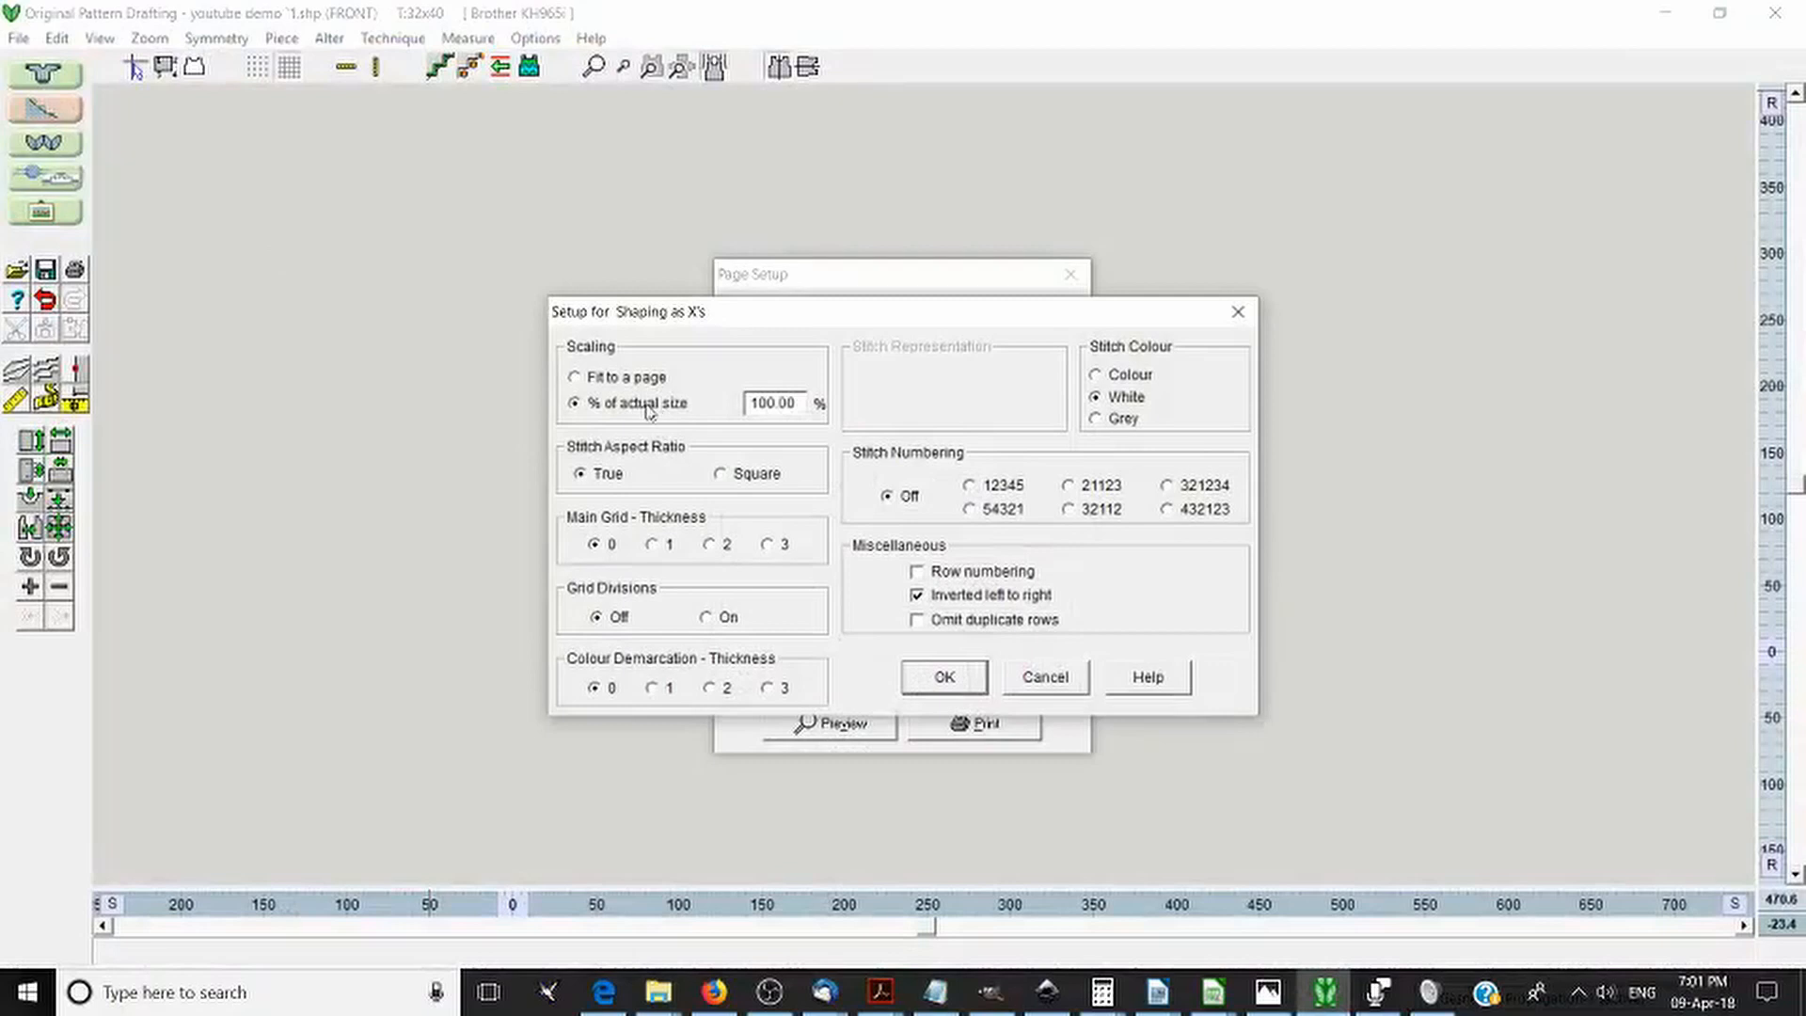
pyautogui.doubleClick(765, 402)
pyautogui.write('25')
pyautogui.click(967, 685)
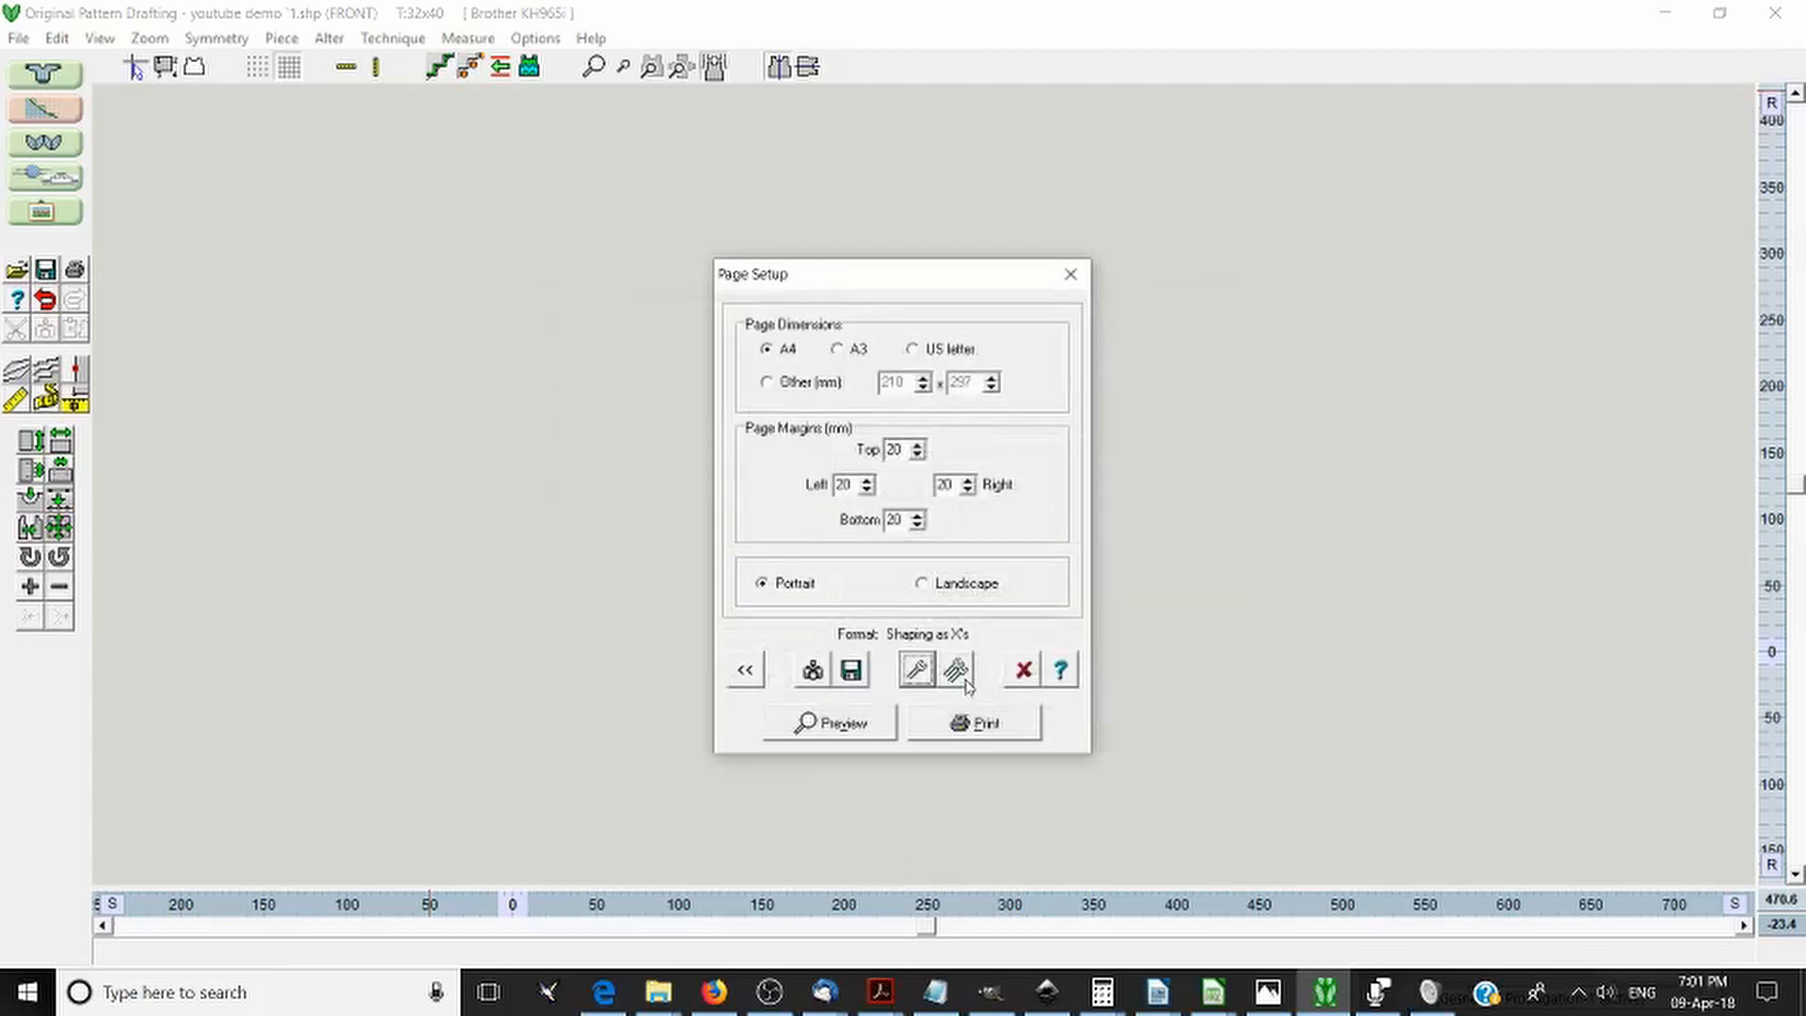
# - Preview the scaled-down printout of the FRONT piece and examine its shaping from the neckline to the curved hem
pyautogui.click(849, 743)
pyautogui.scroll(-2, 1150, 322)
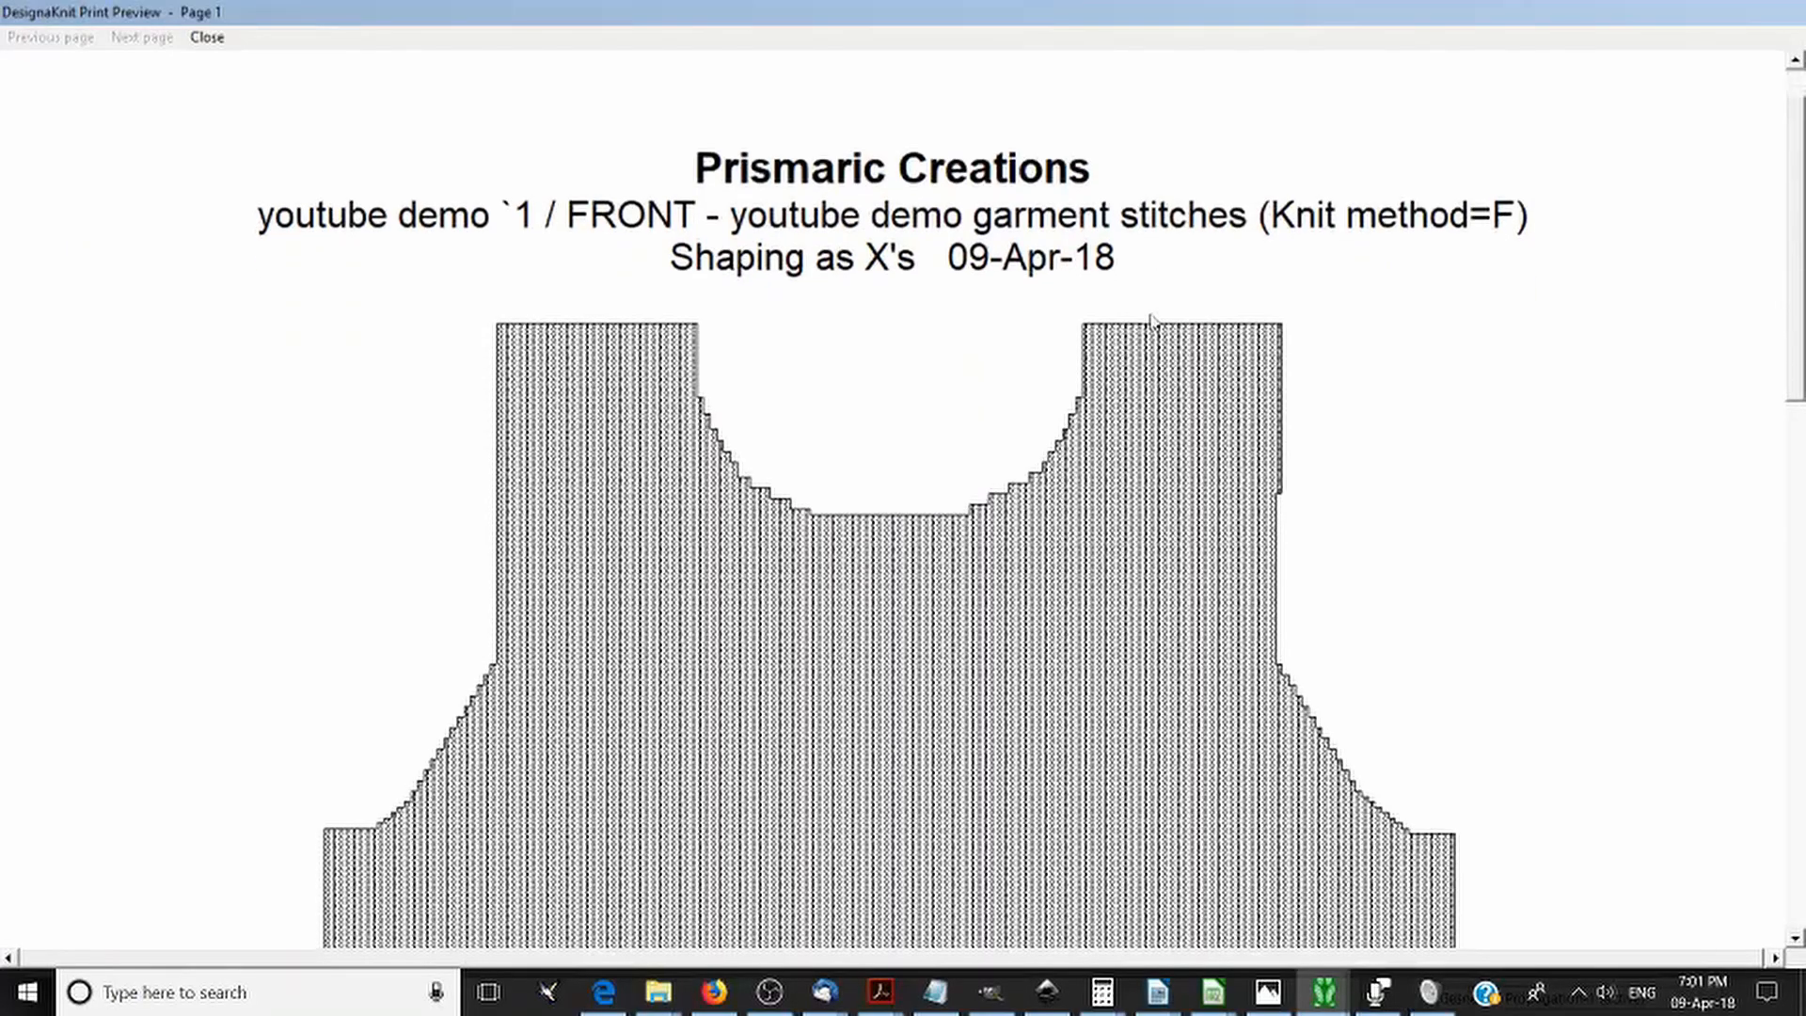
pyautogui.scroll(-10, 1150, 322)
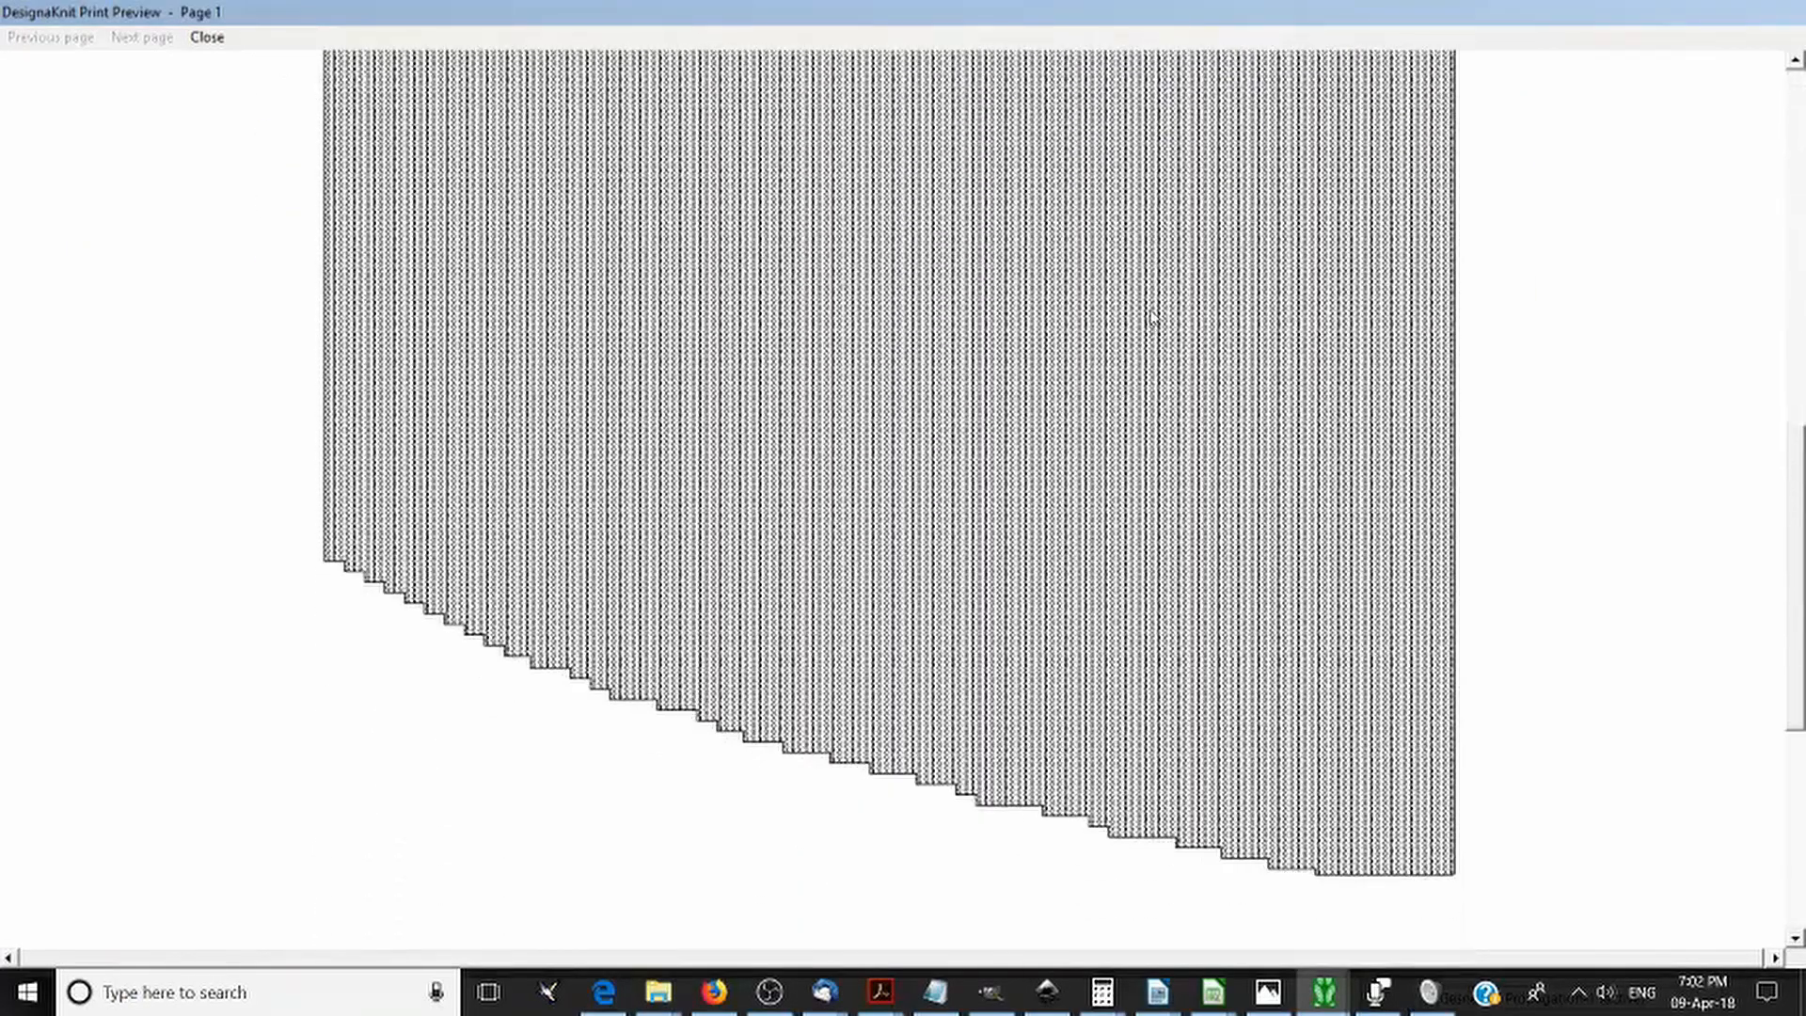
# - Examine the scaled-down shaping chart of the FRONT piece from neckline to hem once more and close the print preview
pyautogui.scroll(-3, 1151, 322)
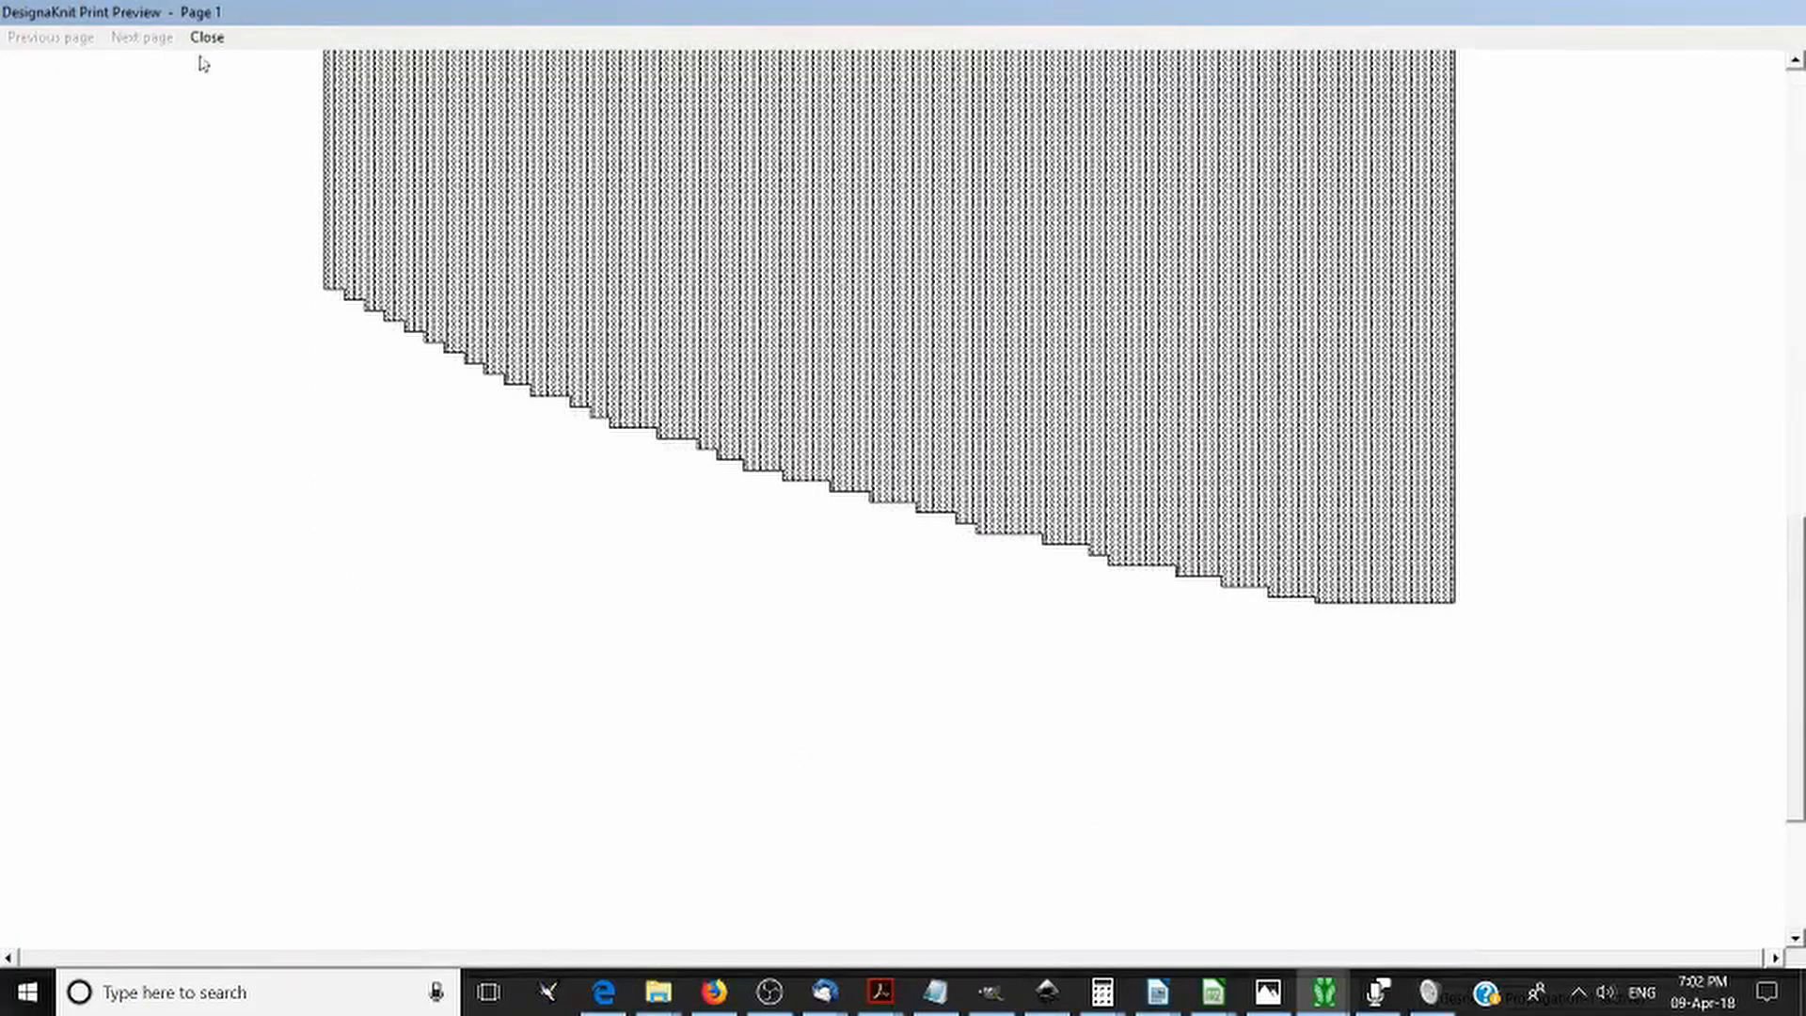
pyautogui.scroll(3, 1728, 750)
pyautogui.scroll(12, 1721, 743)
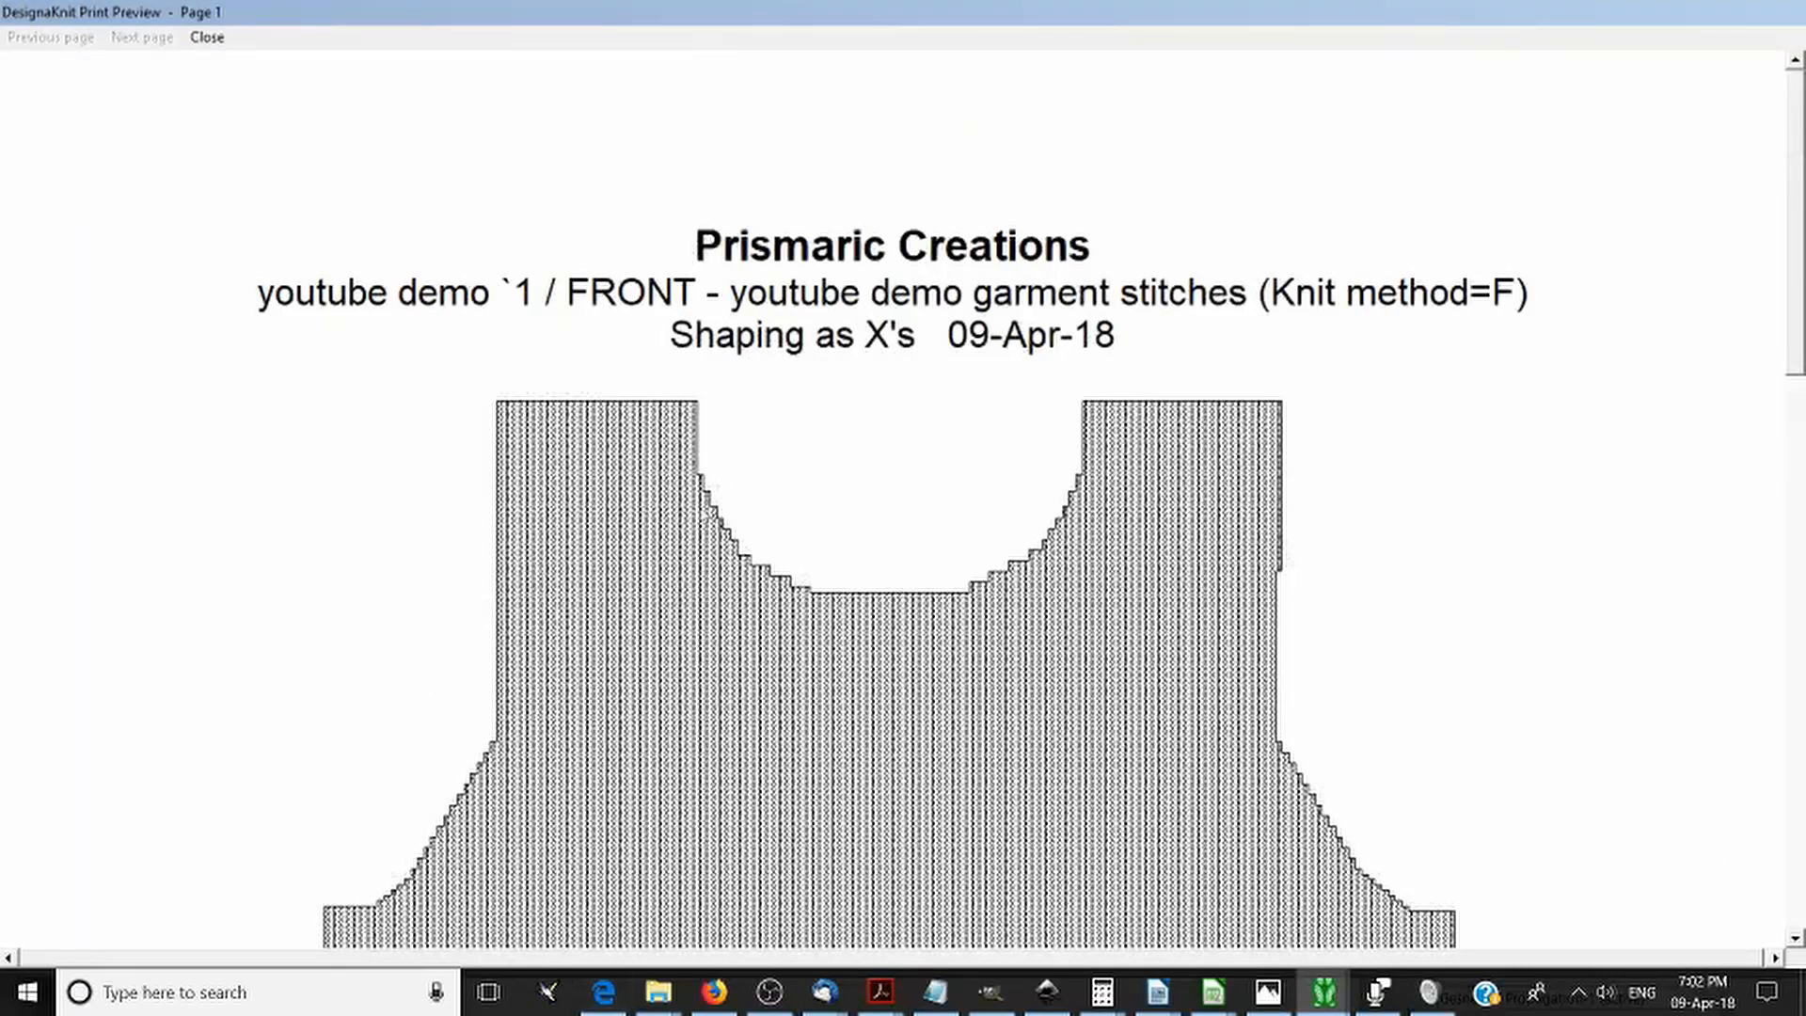
pyautogui.scroll(-15, 404, 169)
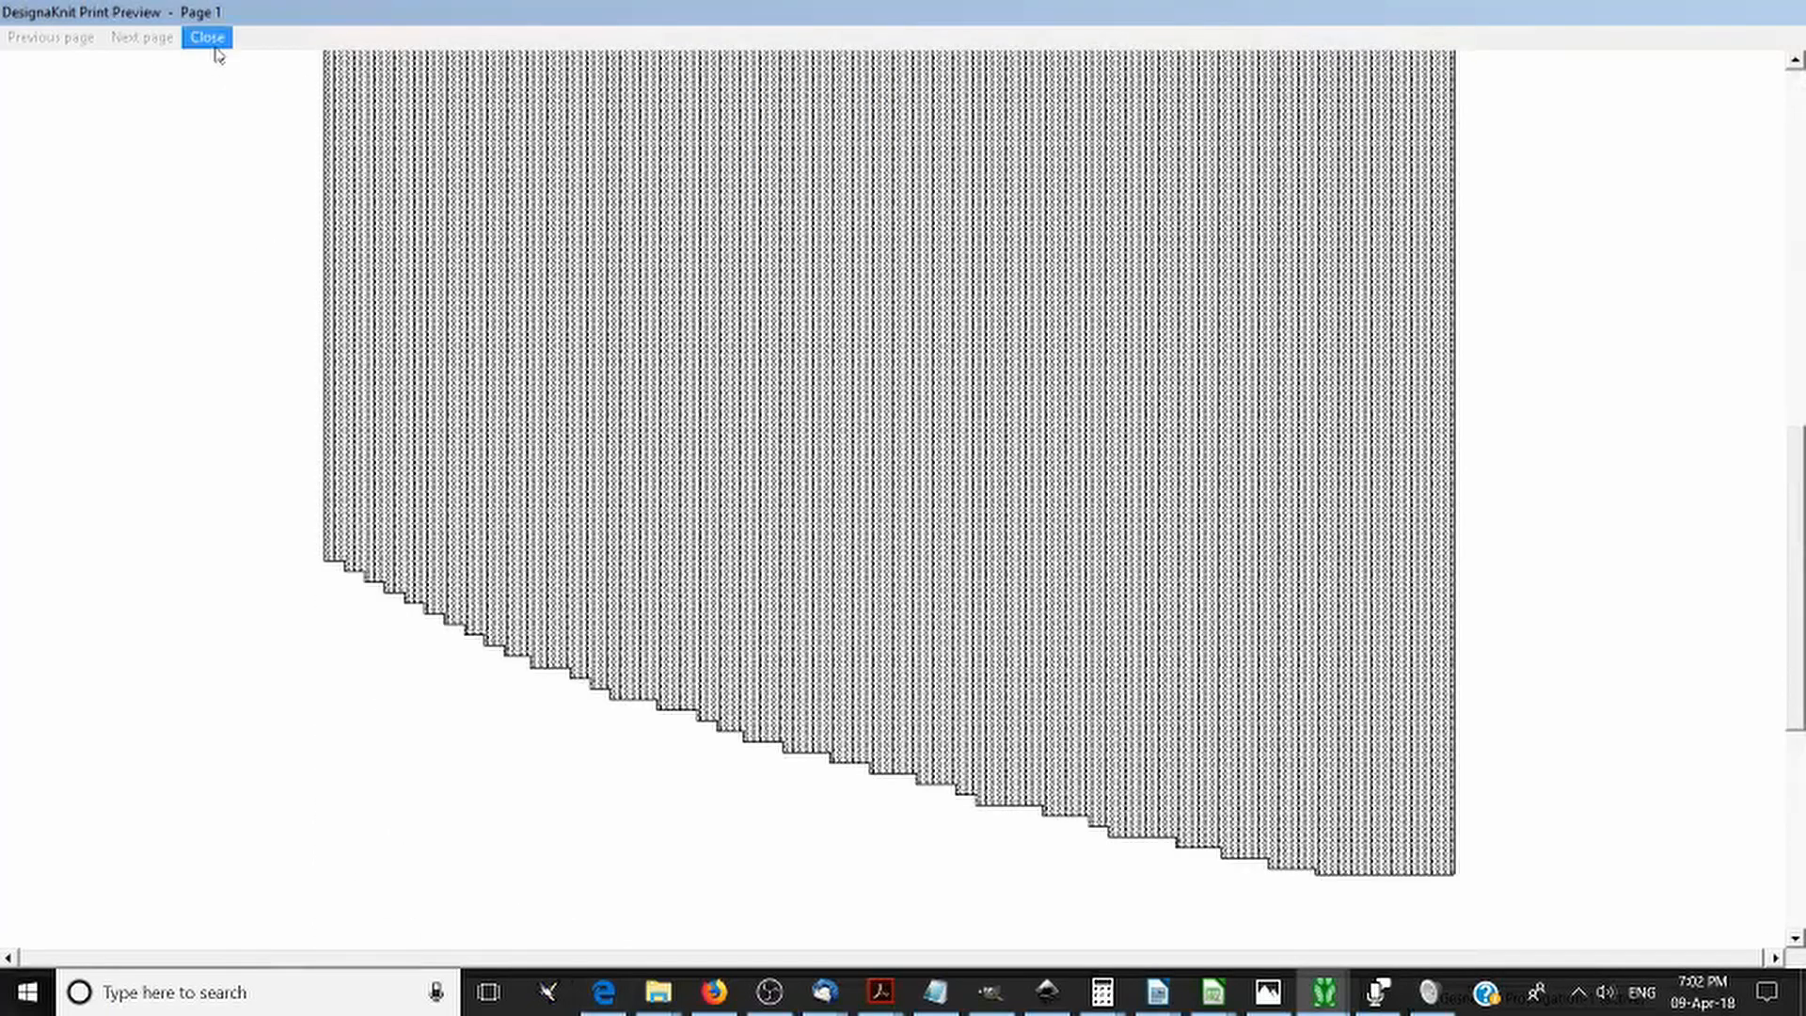
pyautogui.click(209, 39)
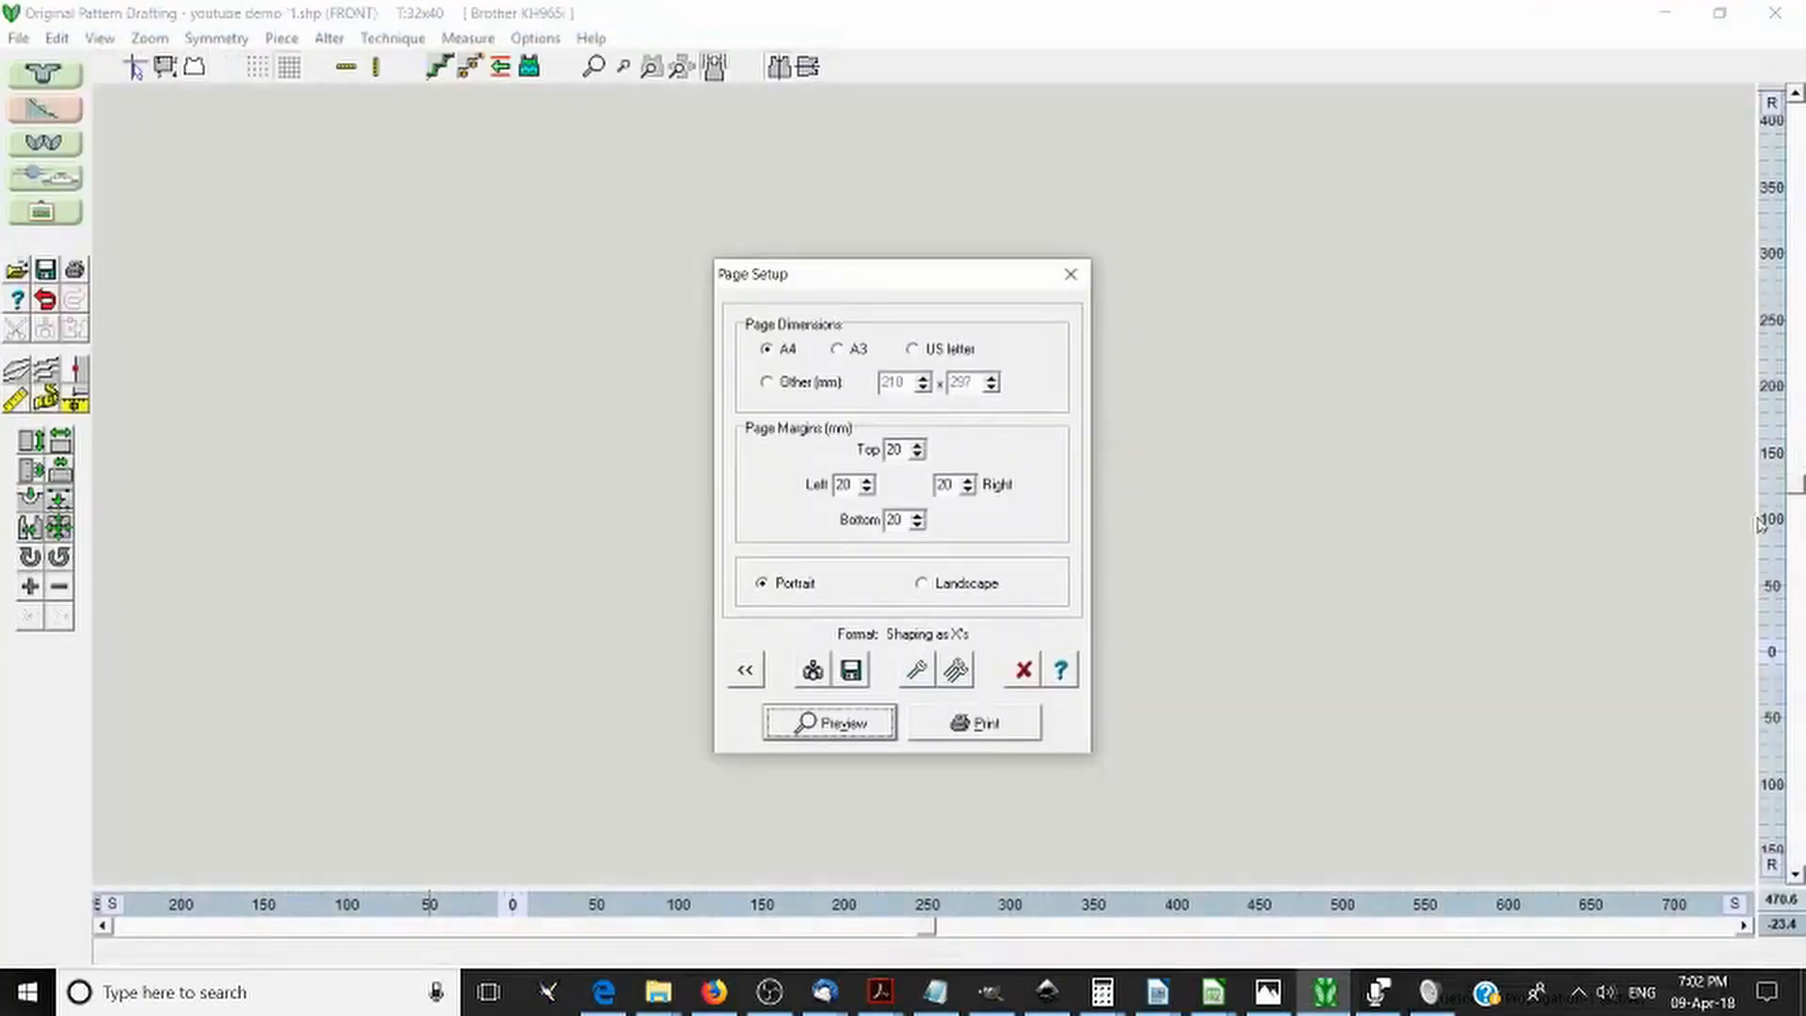
# - Print the shaping chart of the FRONT piece on the Canon MG5700 series Printer and leave the page setup
pyautogui.click(979, 726)
pyautogui.click(994, 284)
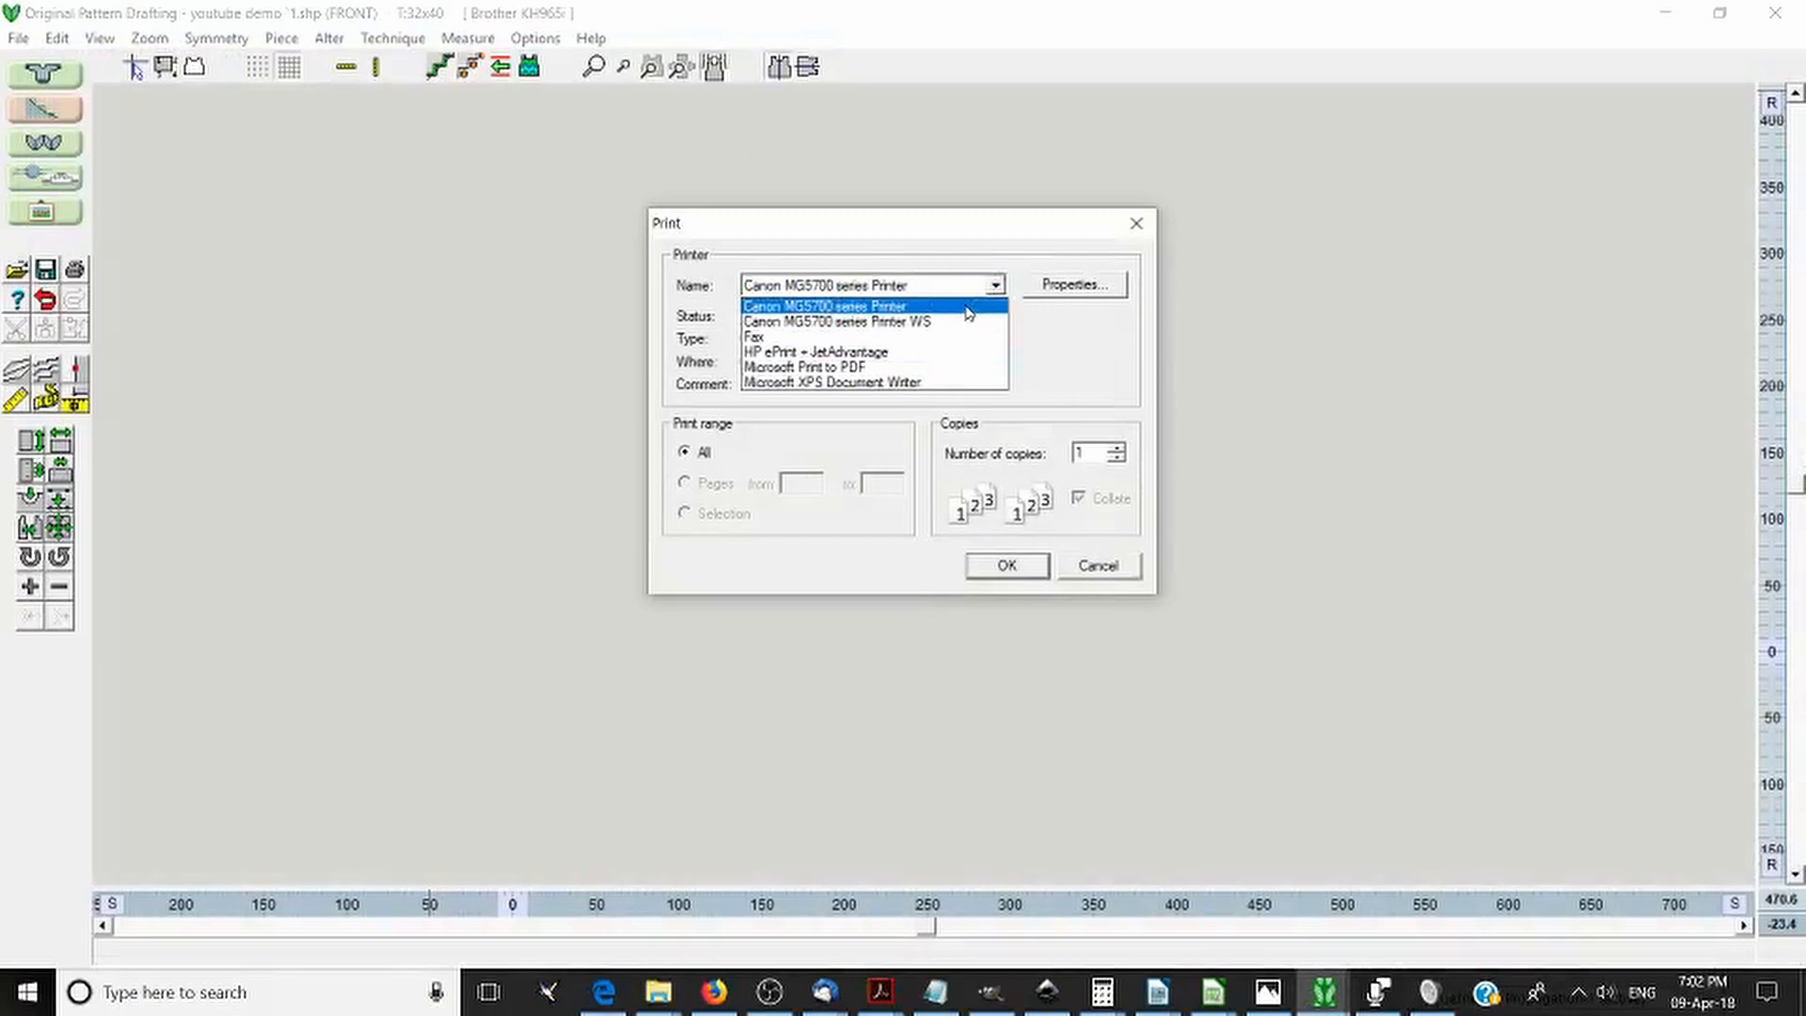
pyautogui.click(1003, 522)
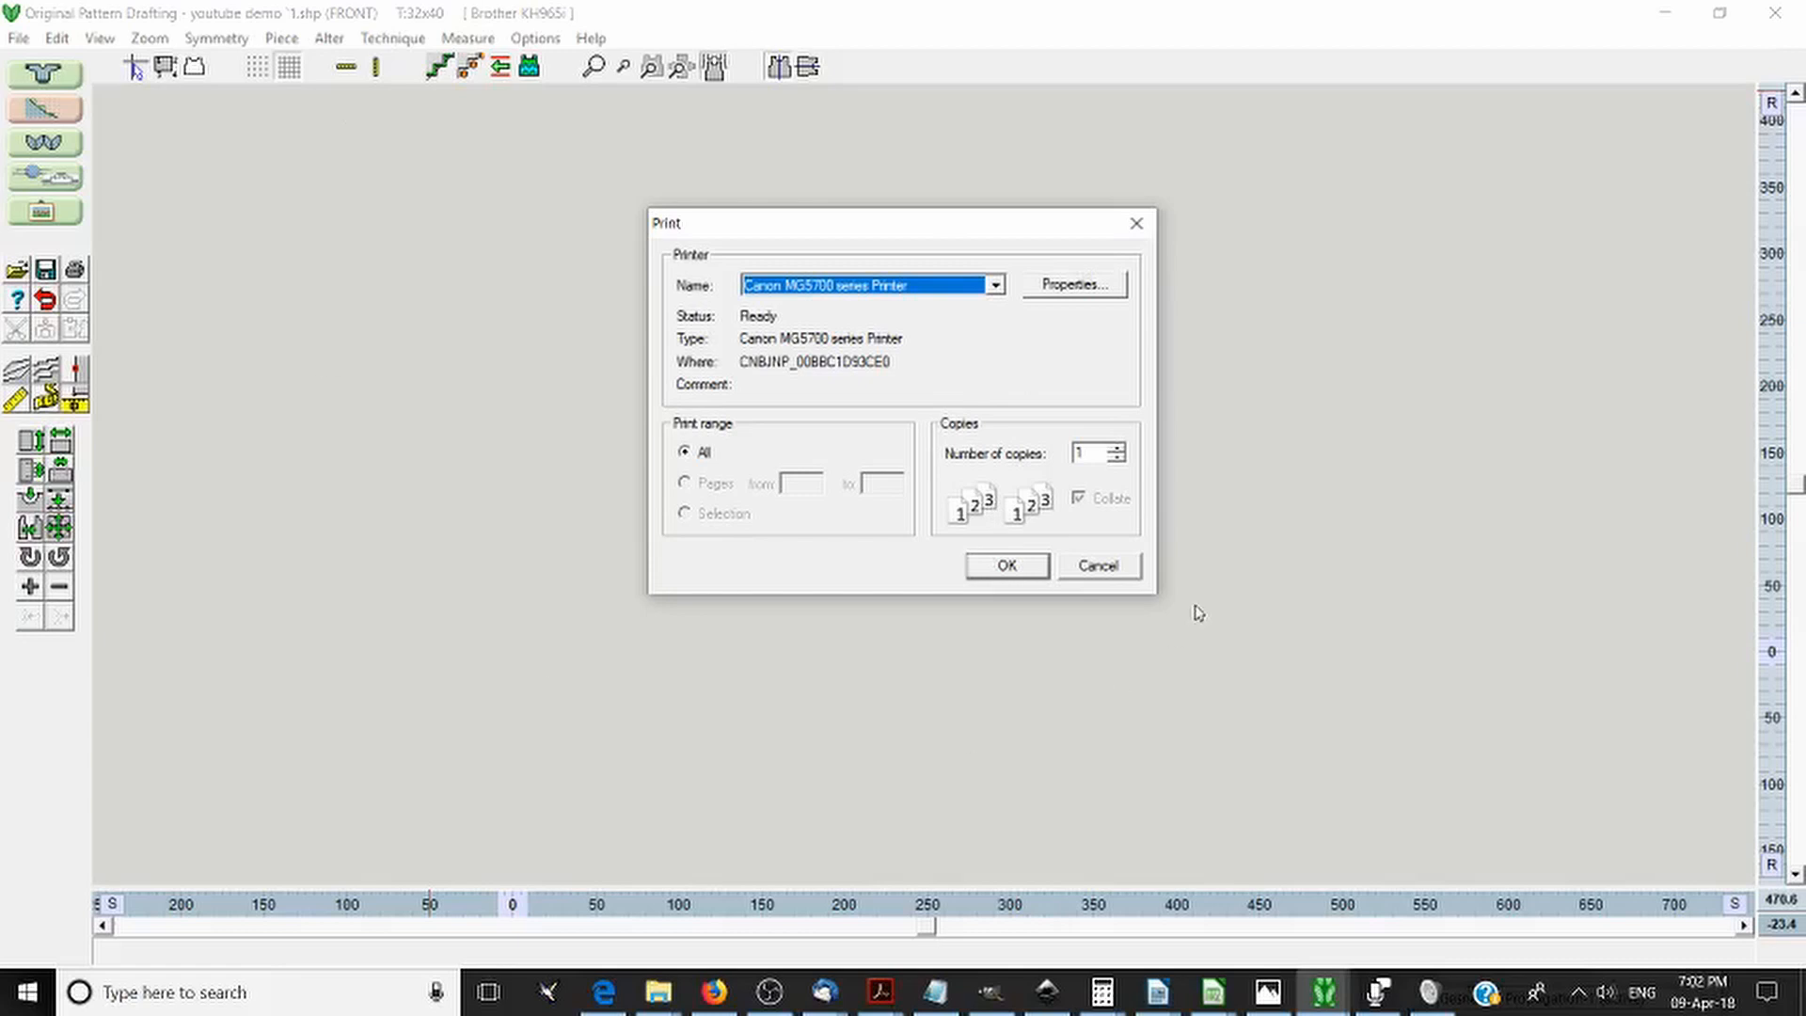
pyautogui.click(1024, 568)
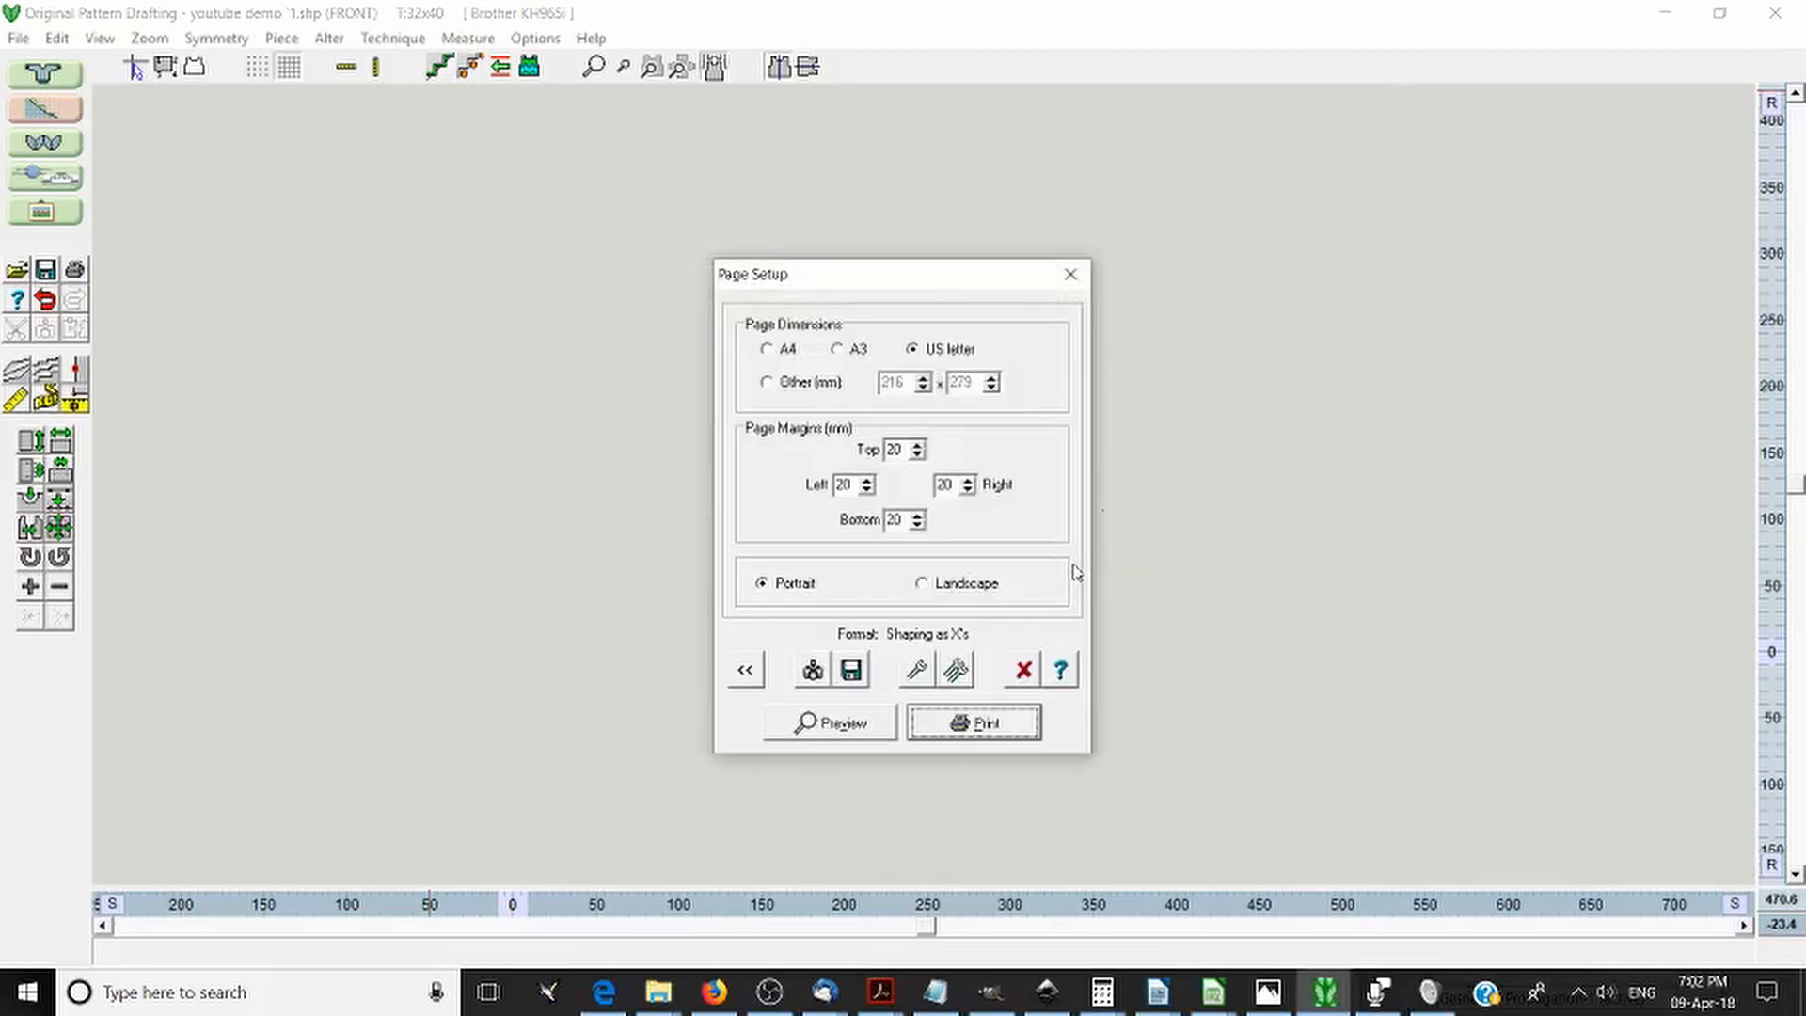
pyautogui.click(1024, 670)
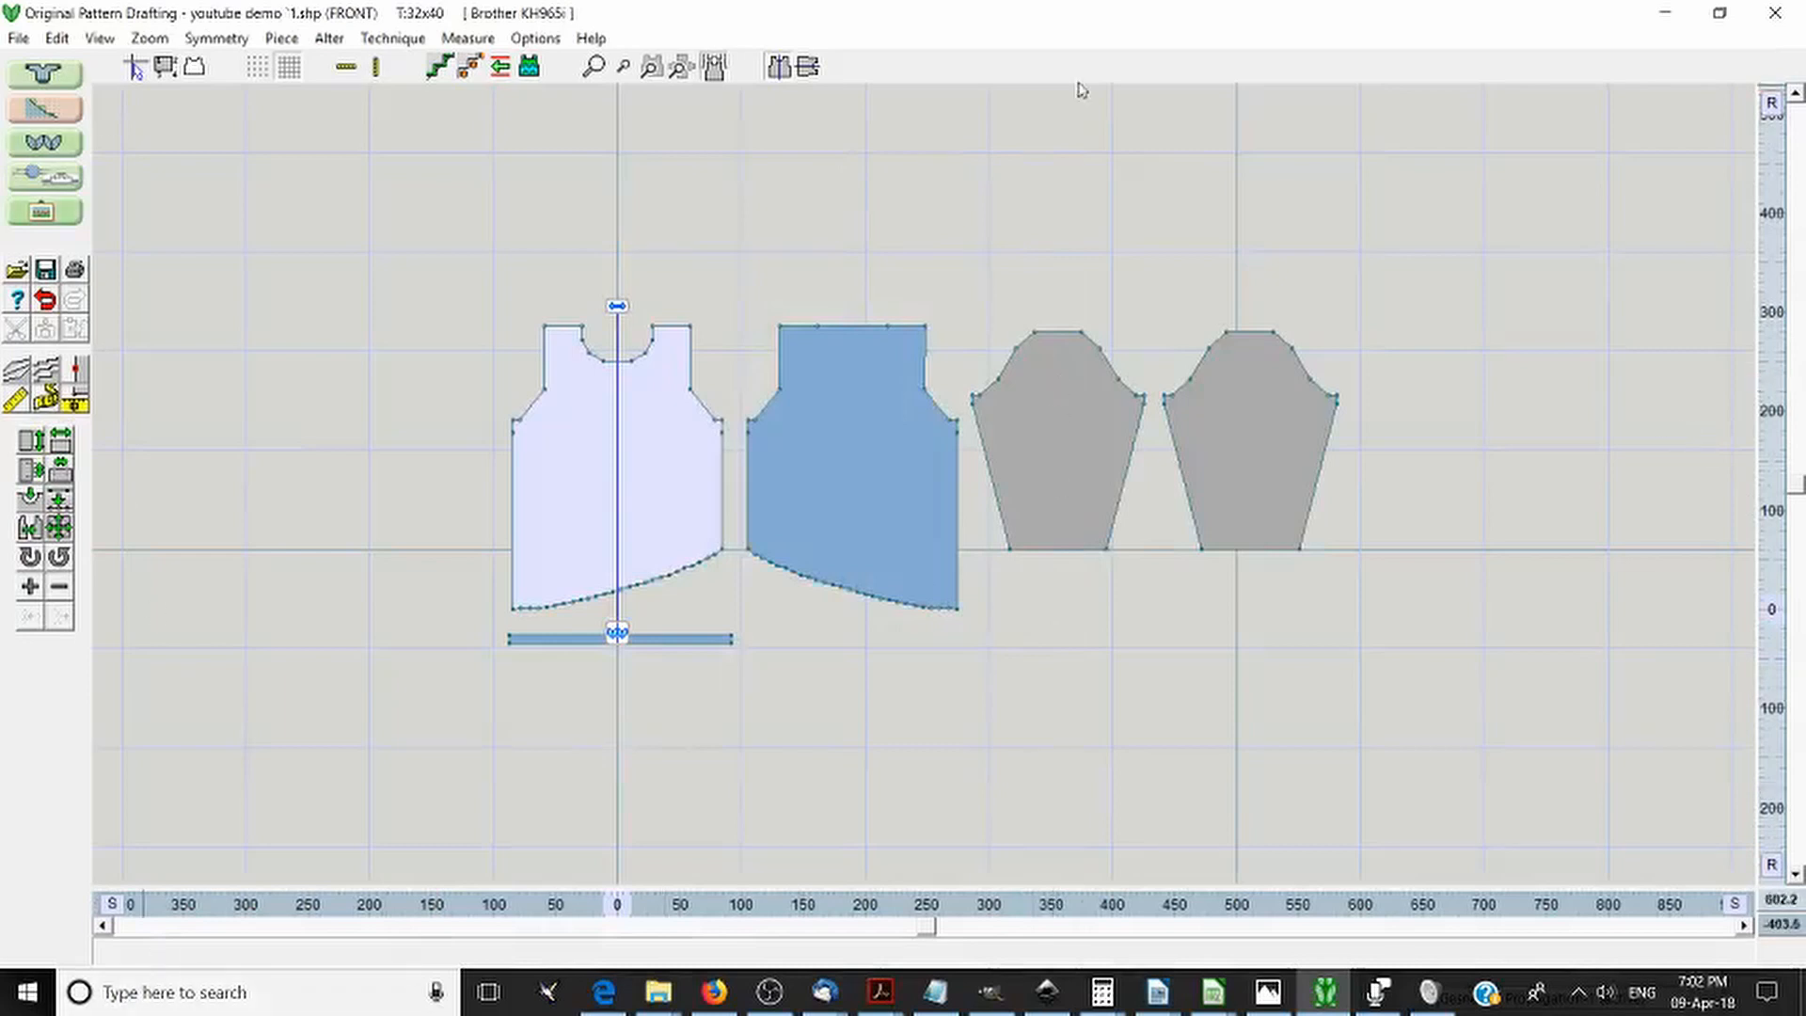
# - Start a new printout without saving the pattern changes and choose the Text summary format for the FRONT piece
pyautogui.click(11, 40)
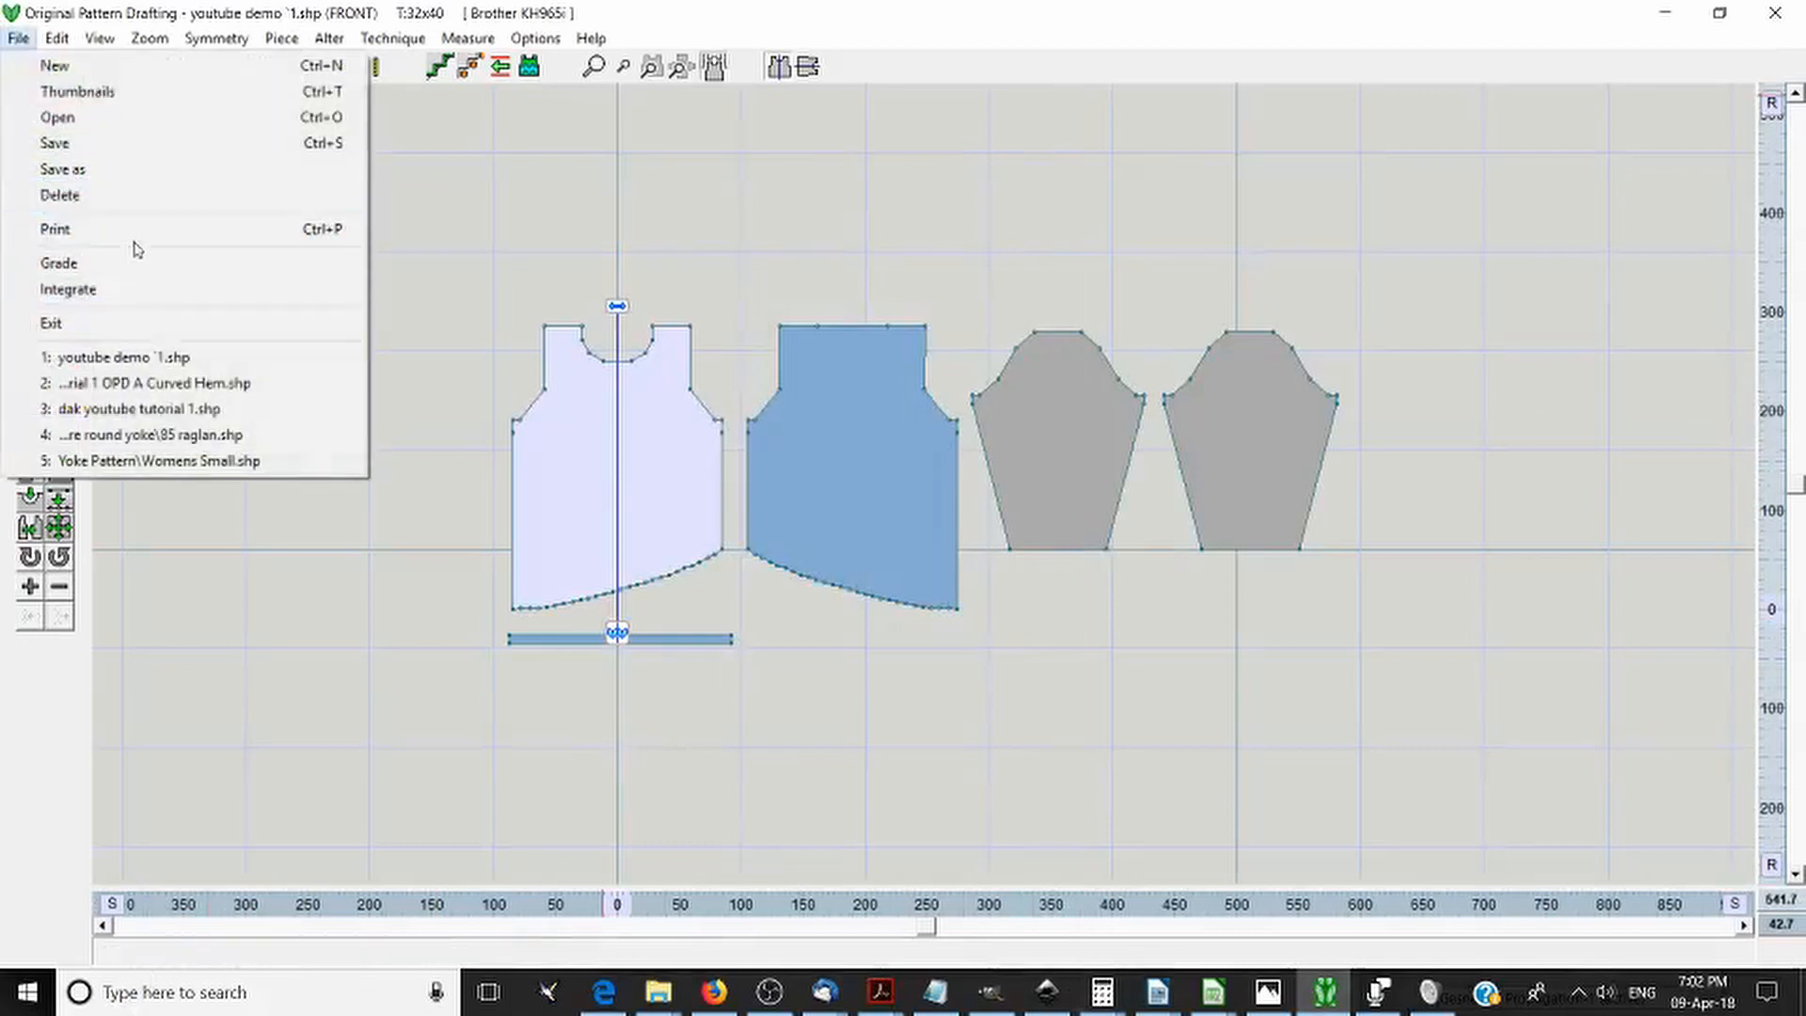
pyautogui.click(136, 235)
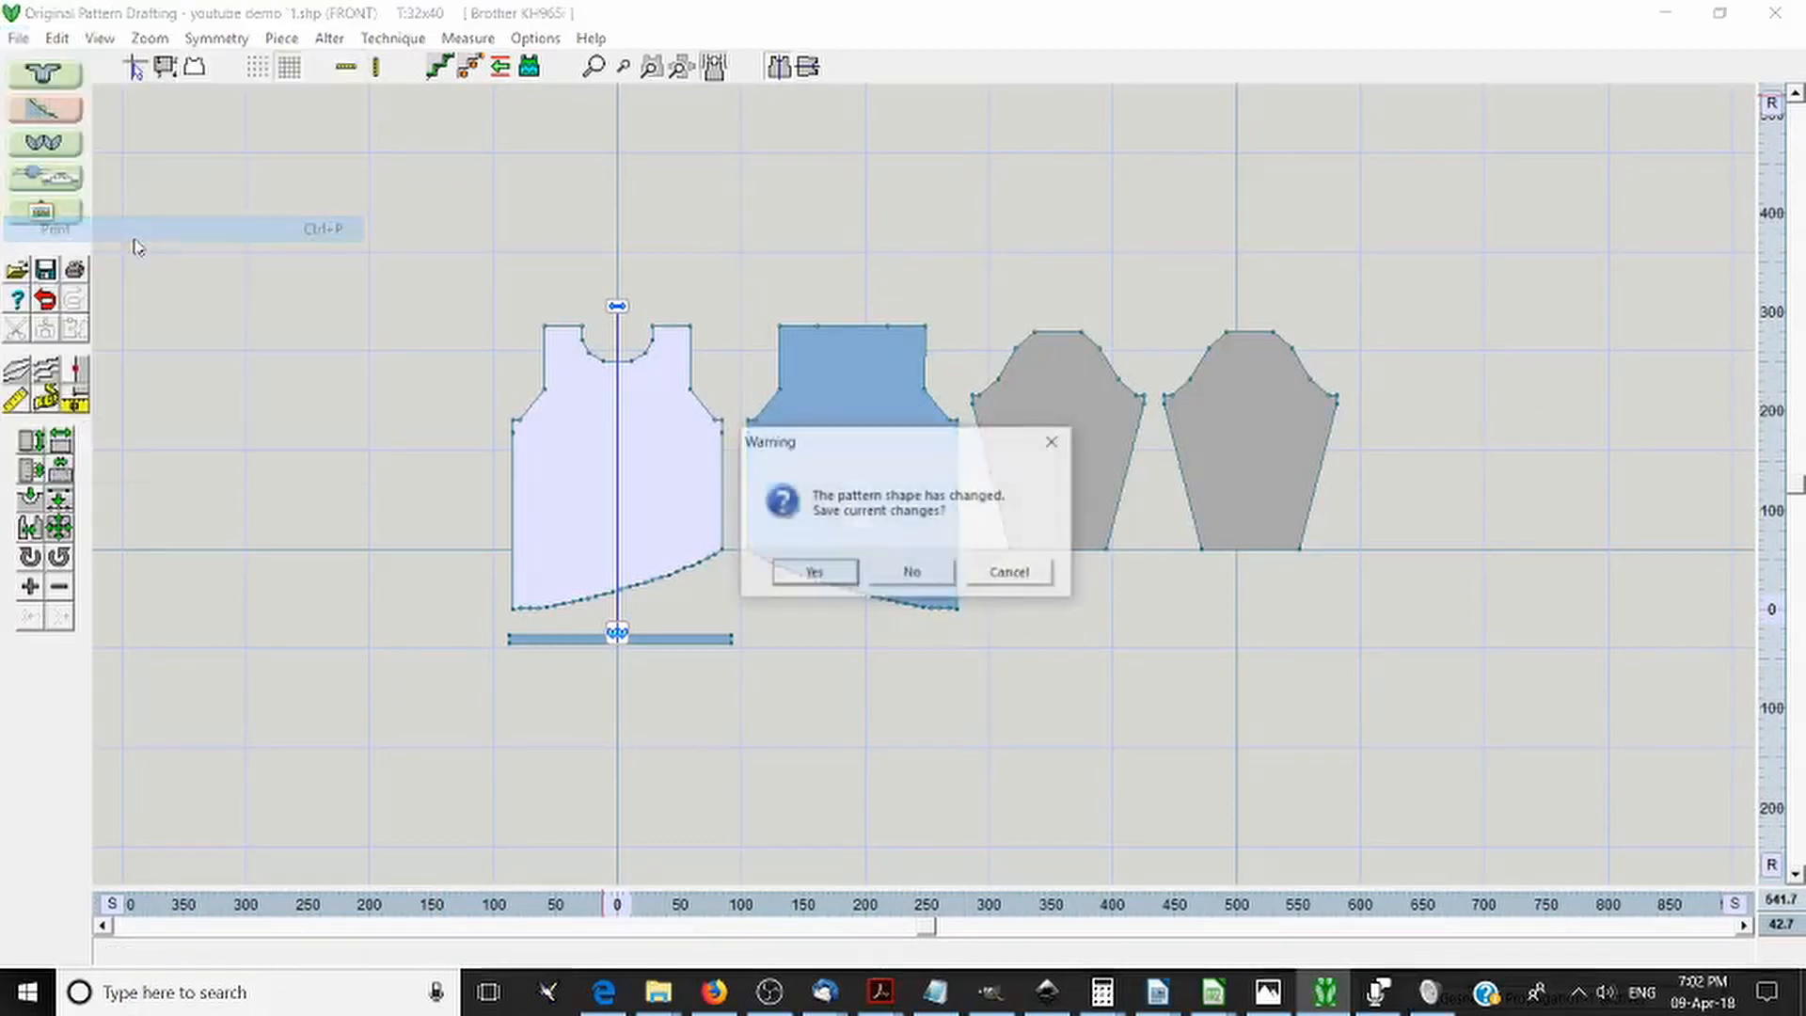
pyautogui.click(934, 575)
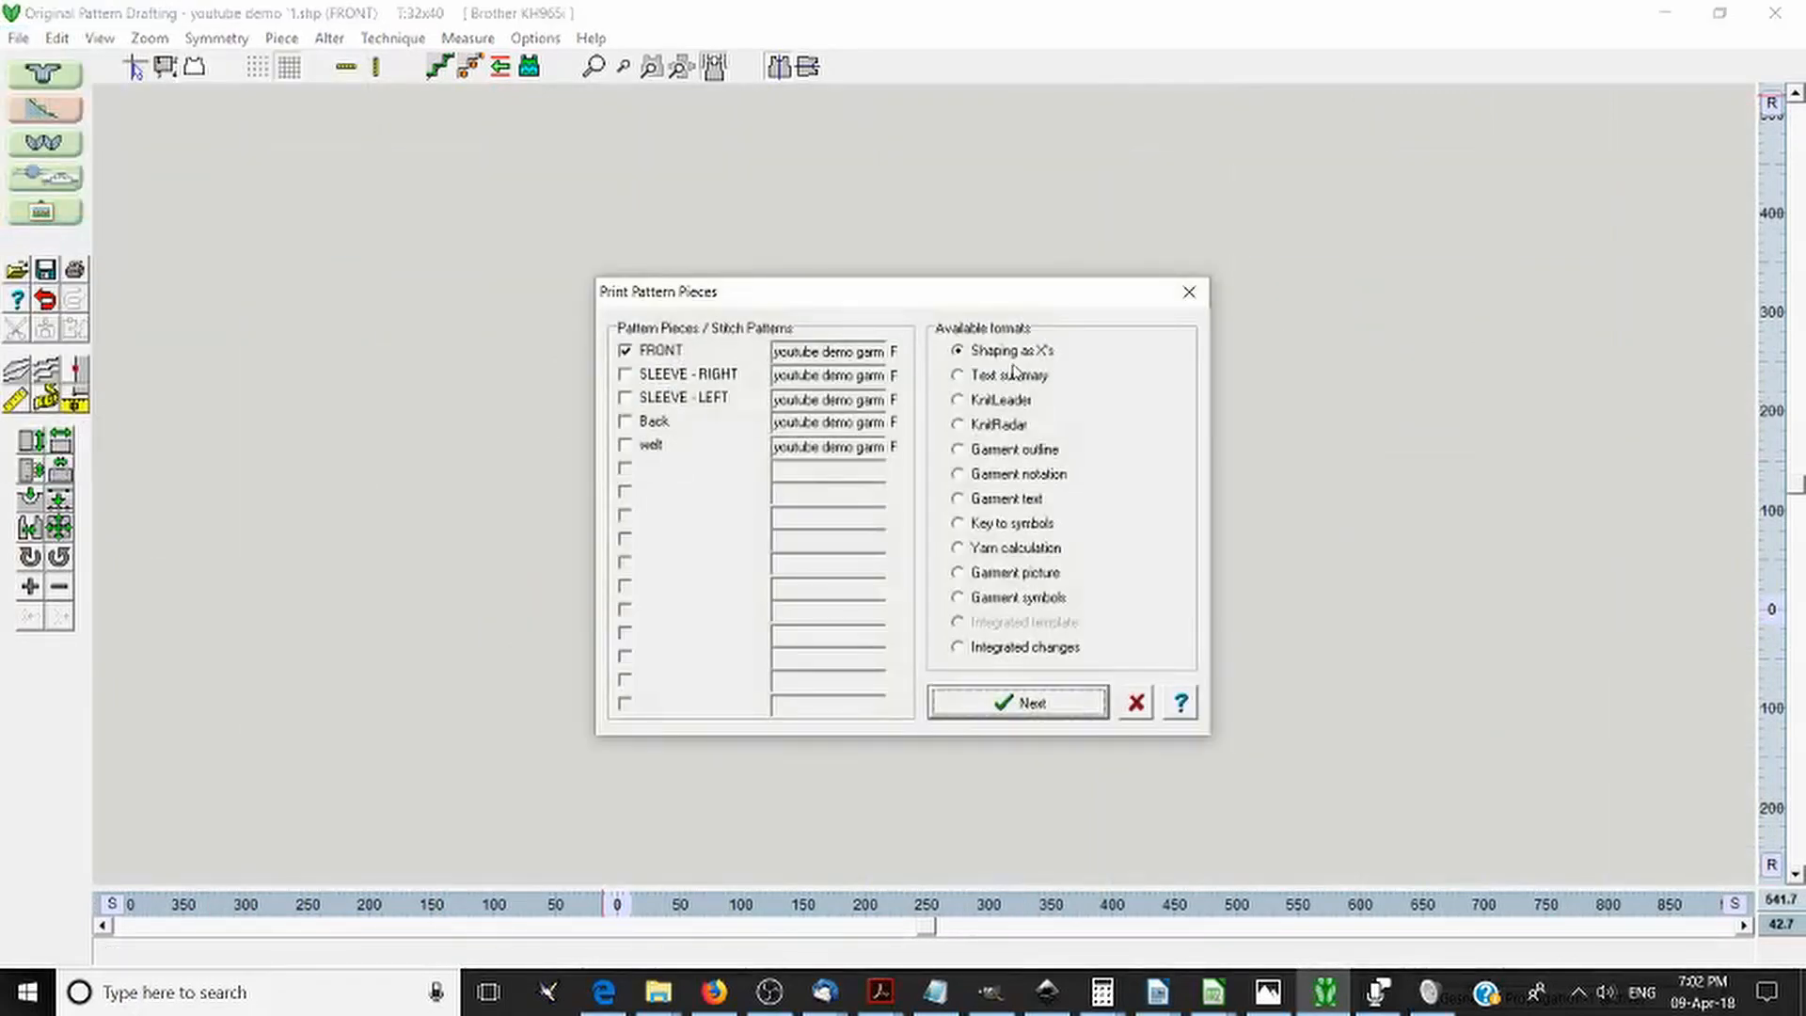
pyautogui.click(1044, 378)
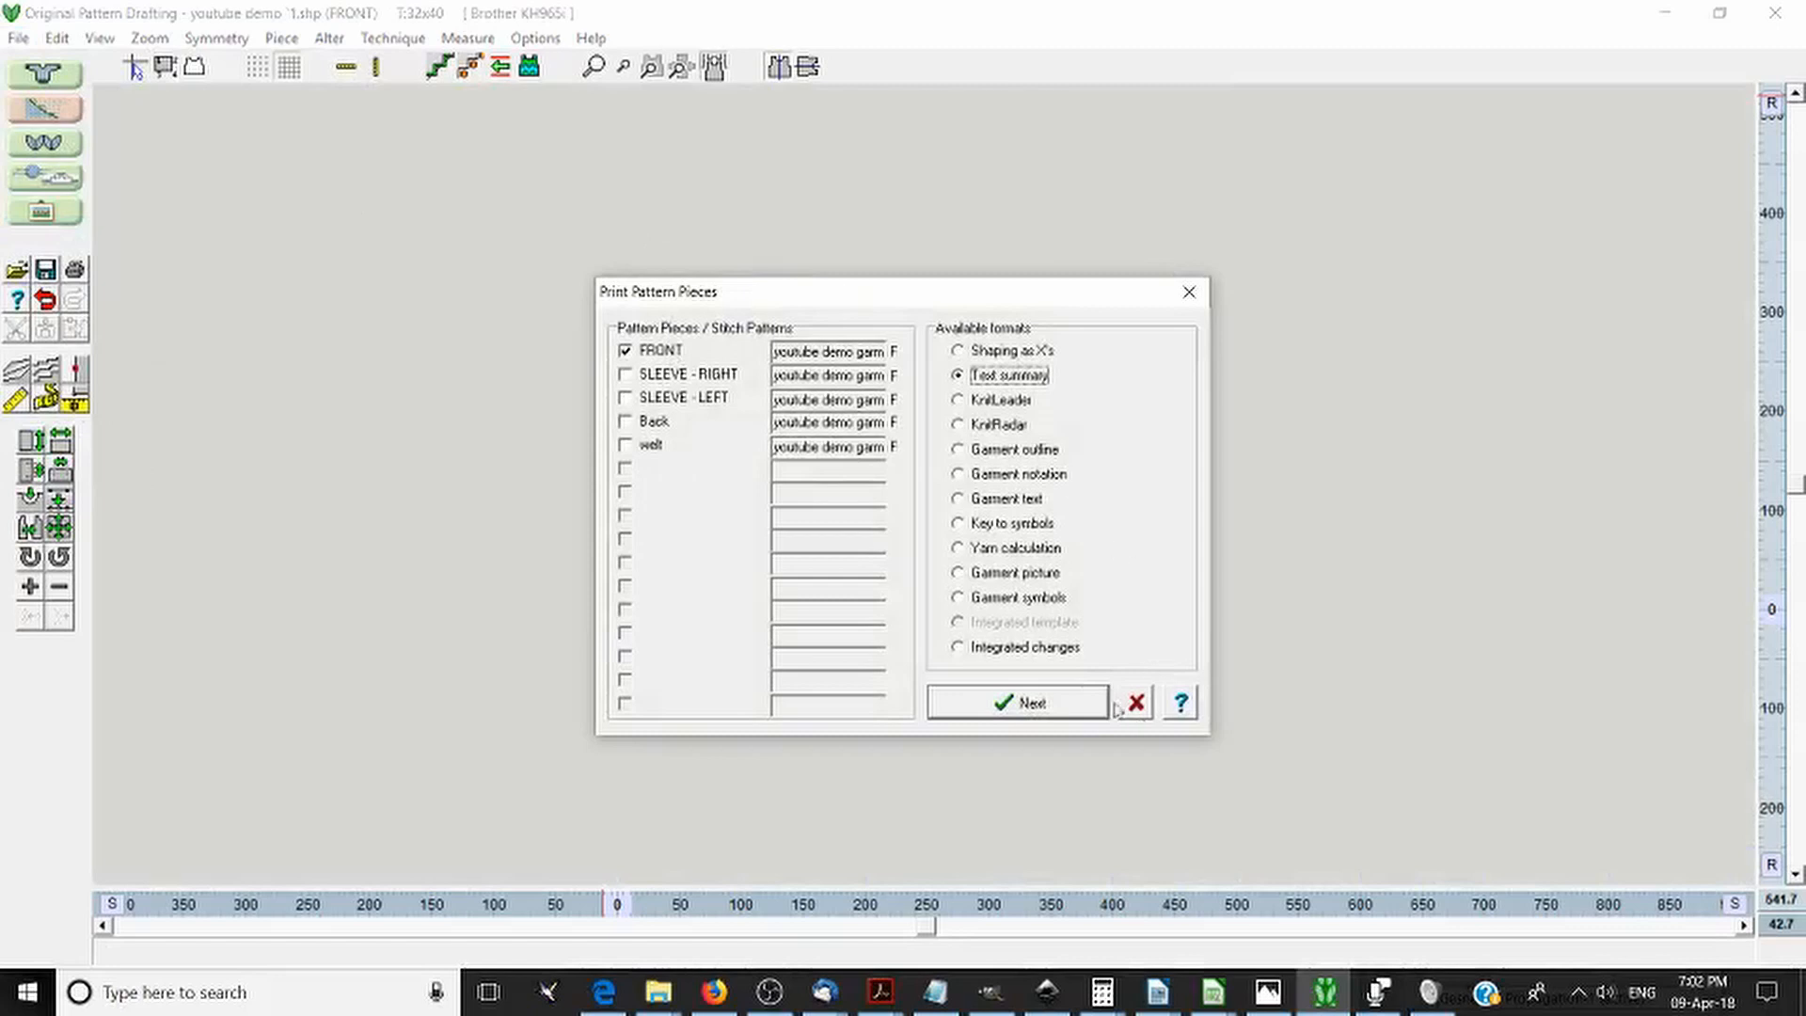
pyautogui.click(1034, 704)
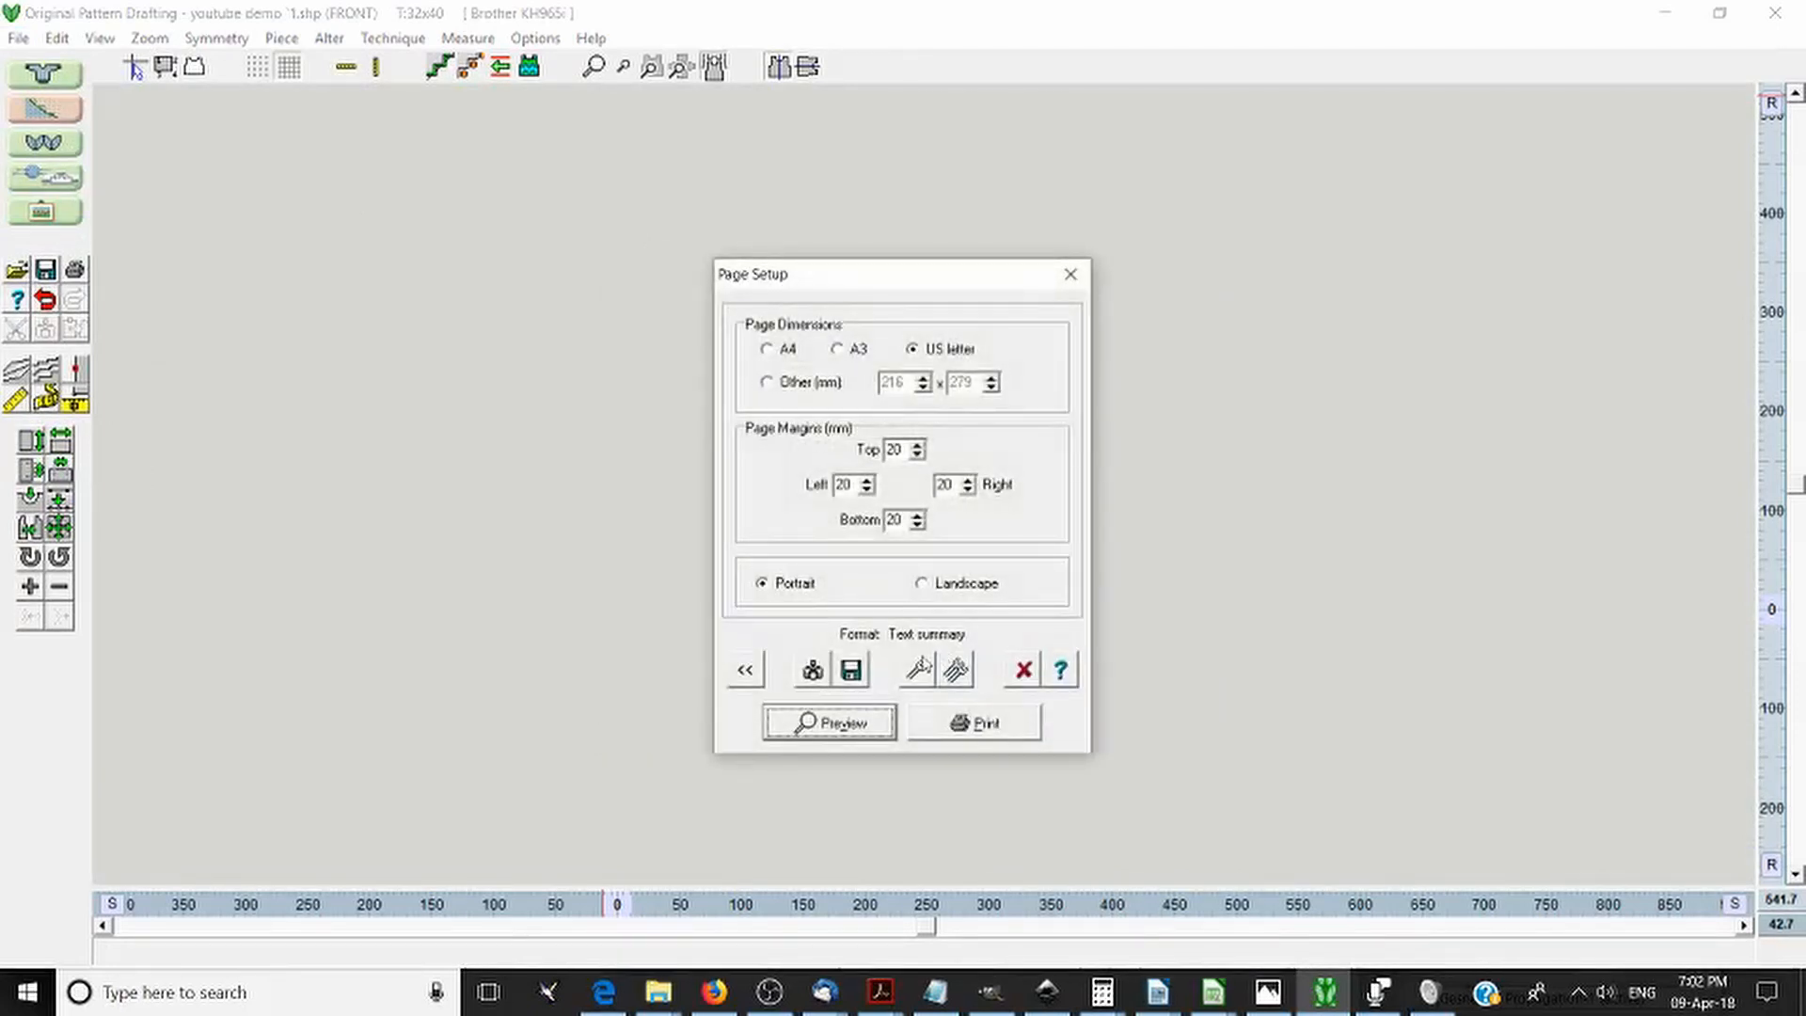
# - Keep the Text summary report options, then preview and read the garment dimensions, tensions and cast-on instructions of the FRONT piece
pyautogui.click(919, 670)
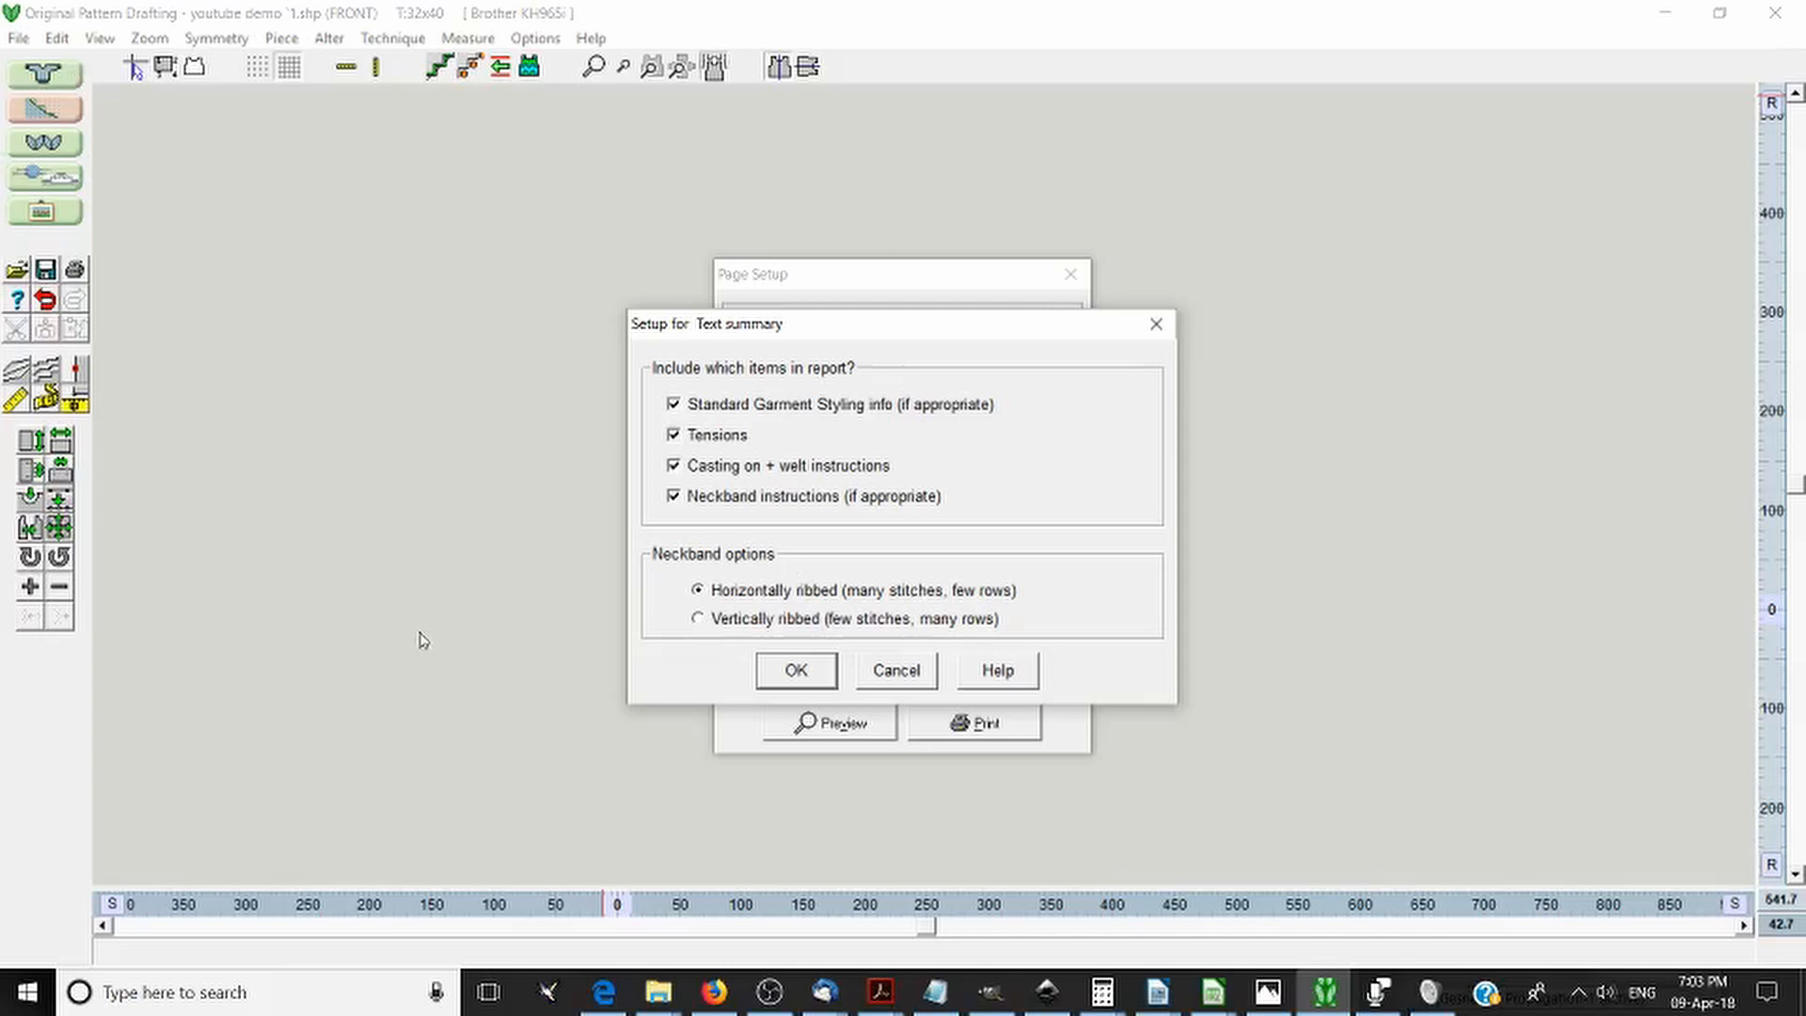
pyautogui.click(826, 668)
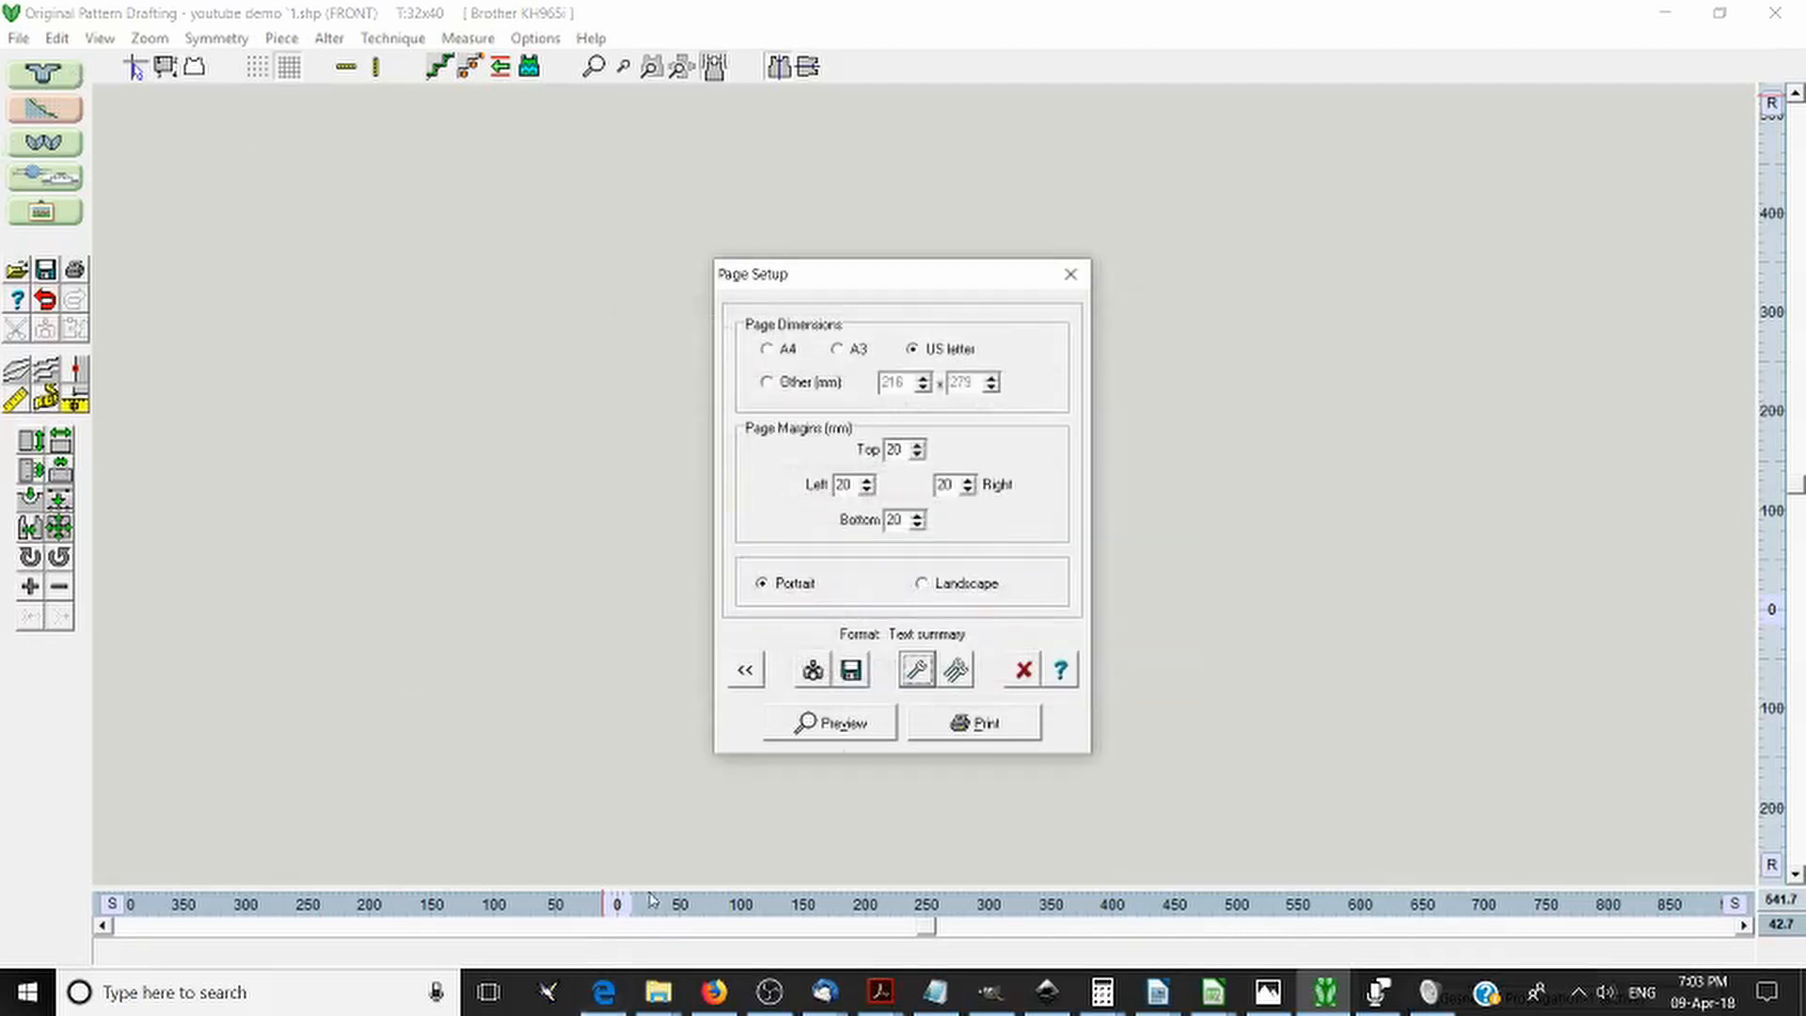
pyautogui.click(858, 723)
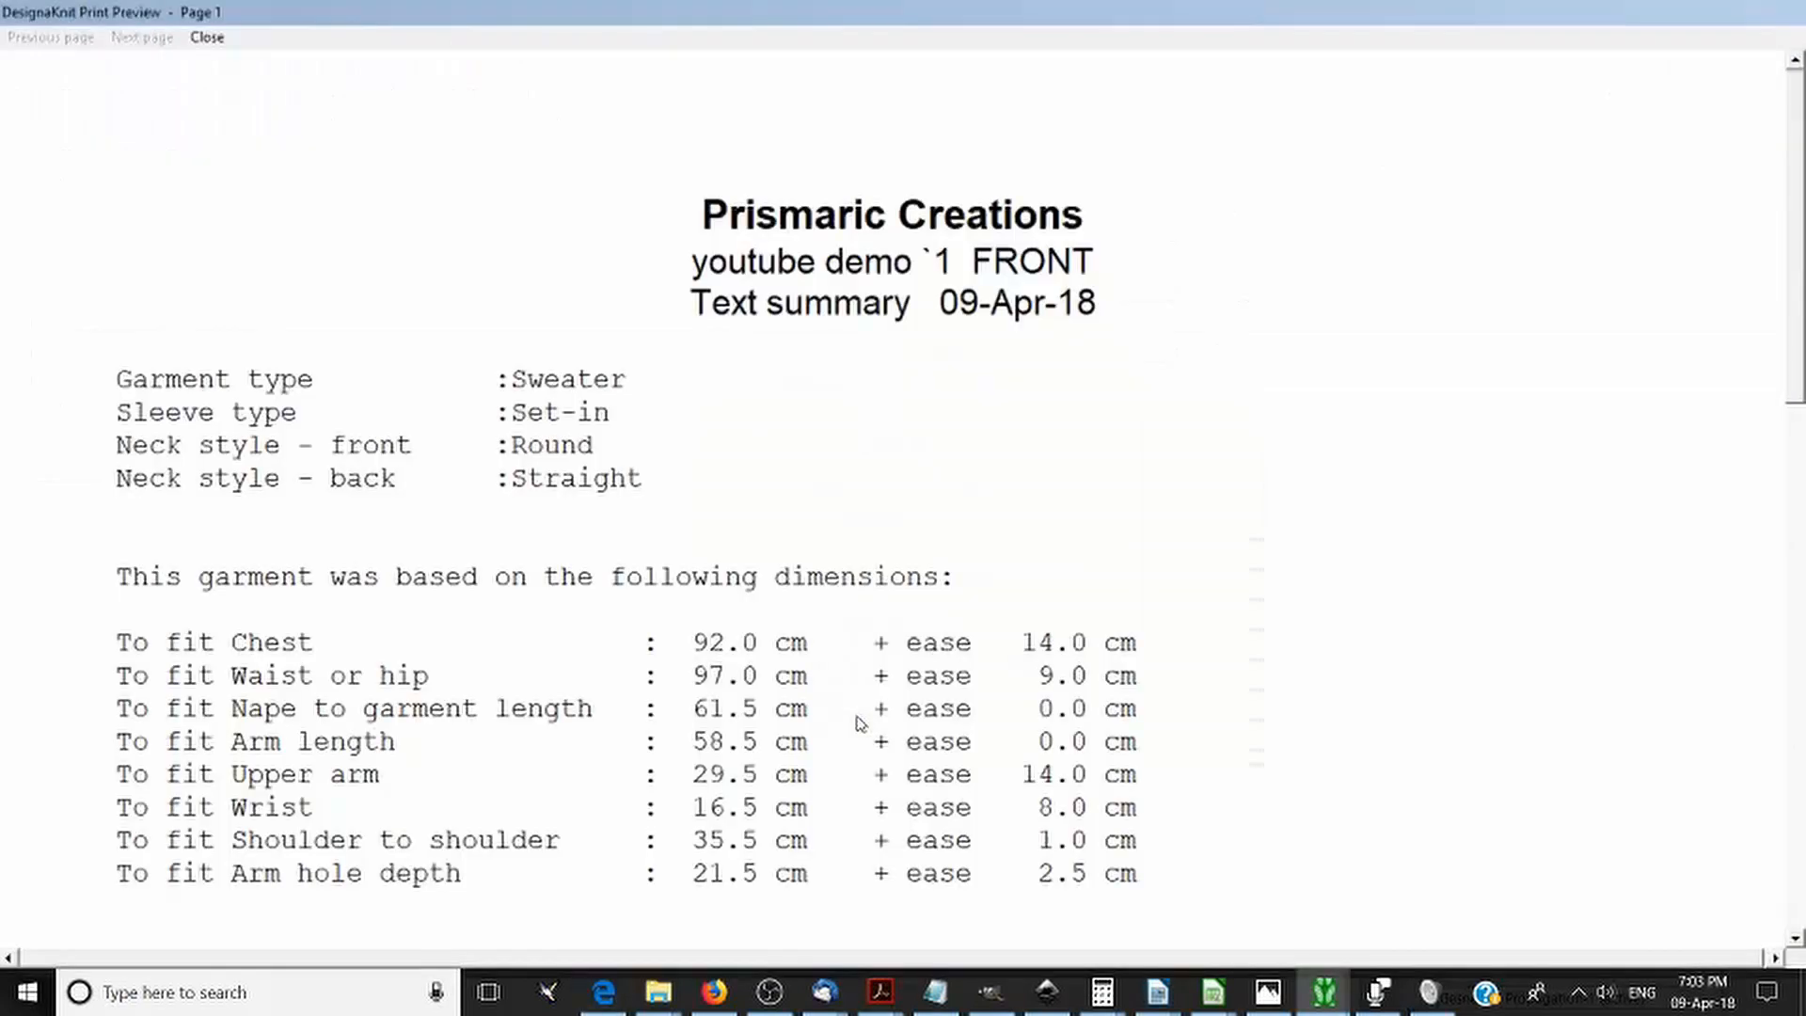
pyautogui.scroll(-5, 939, 697)
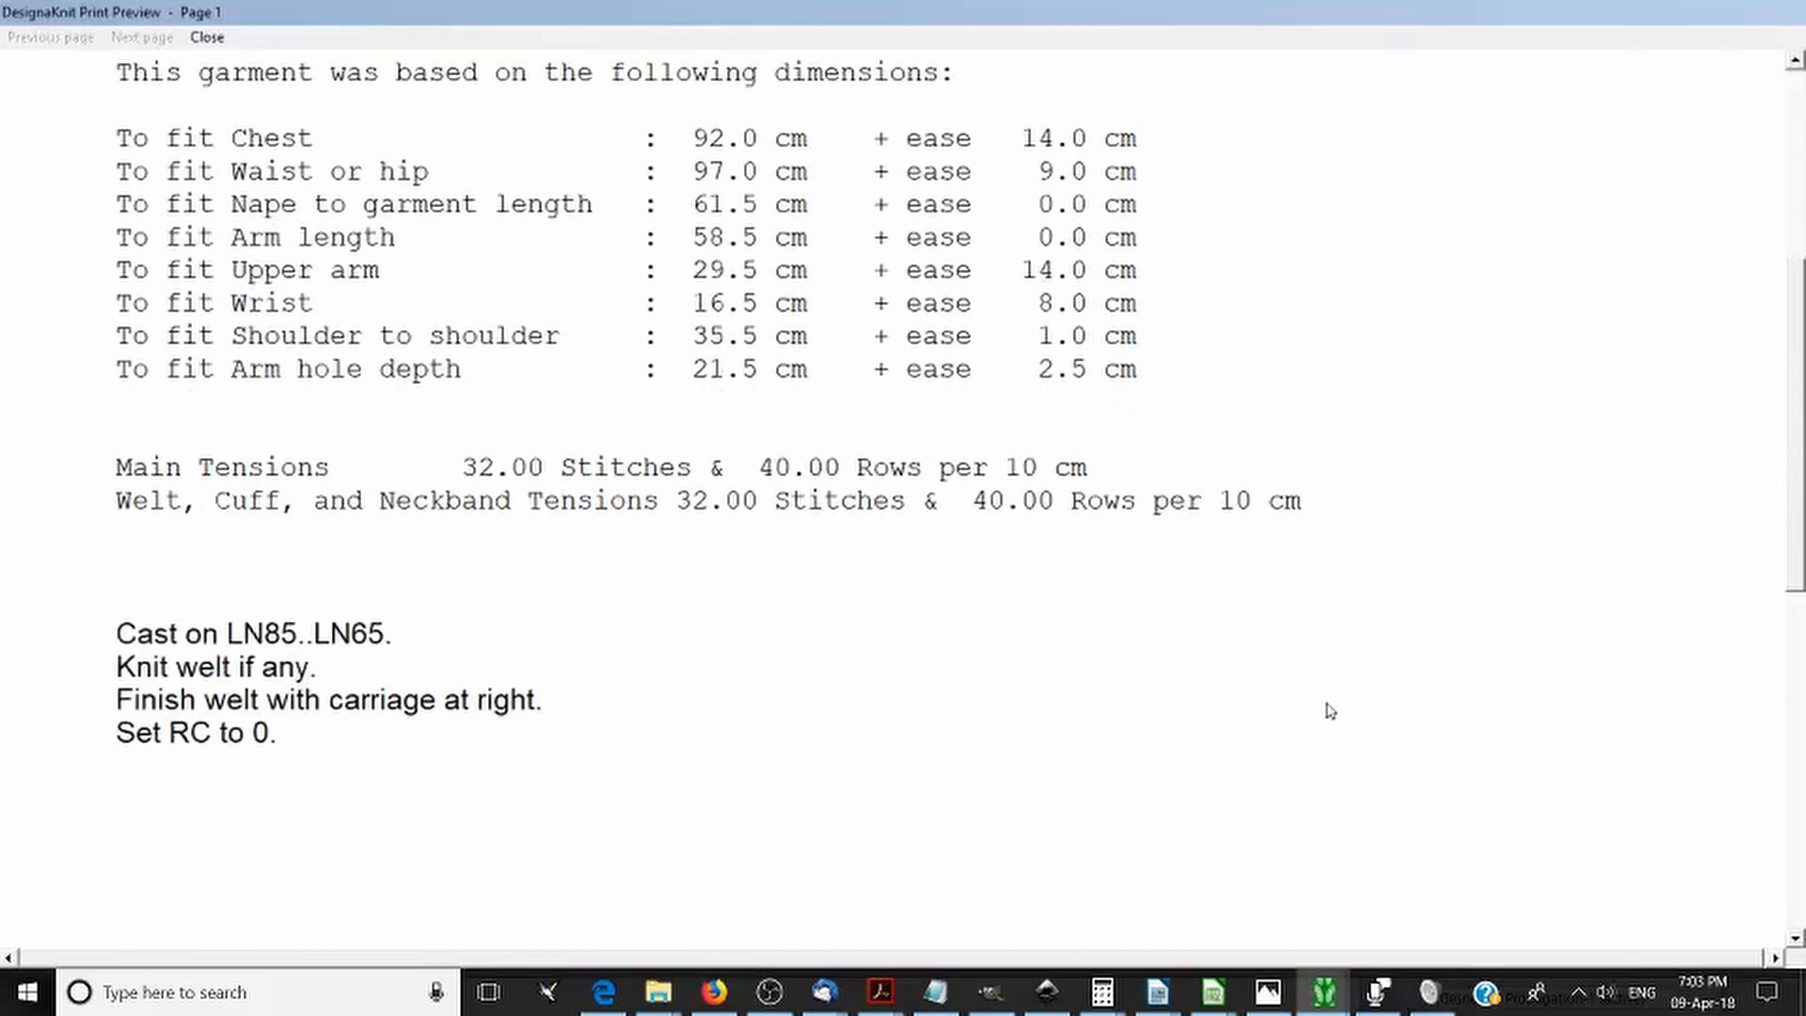
pyautogui.scroll(1, 1330, 710)
pyautogui.scroll(-1, 1330, 710)
pyautogui.scroll(4, 1336, 682)
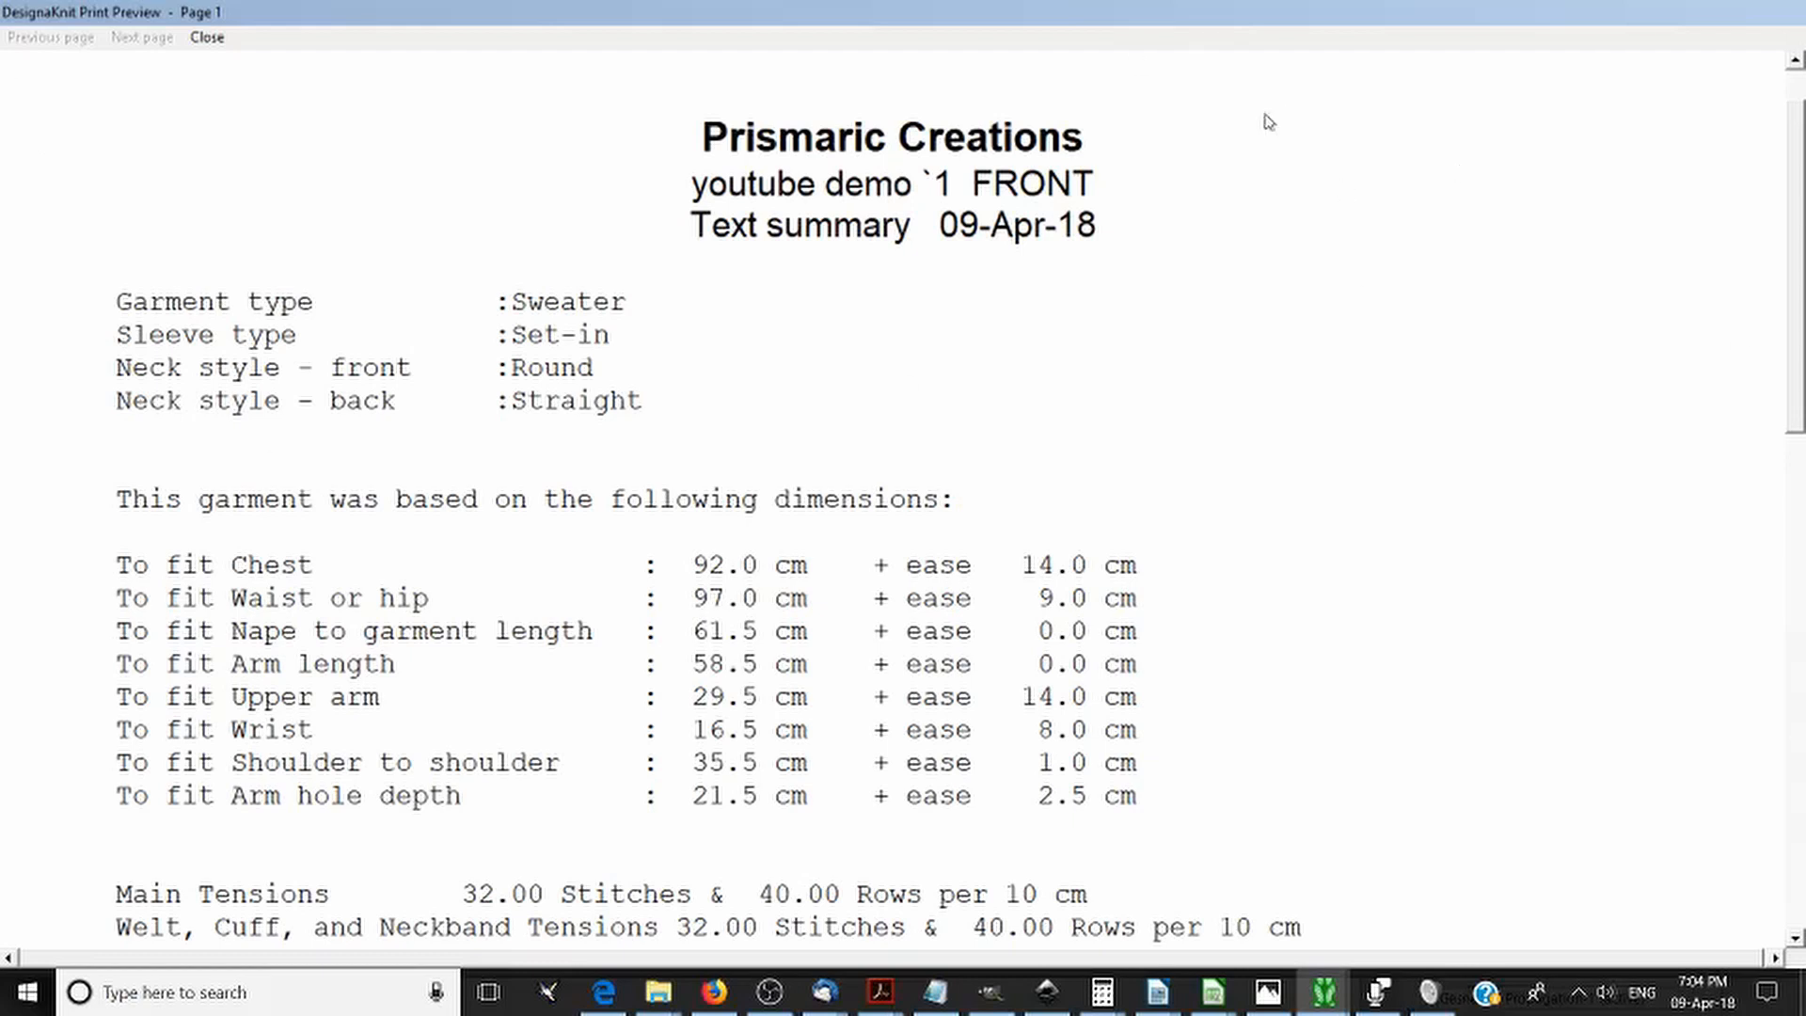
pyautogui.scroll(-3, 1148, 596)
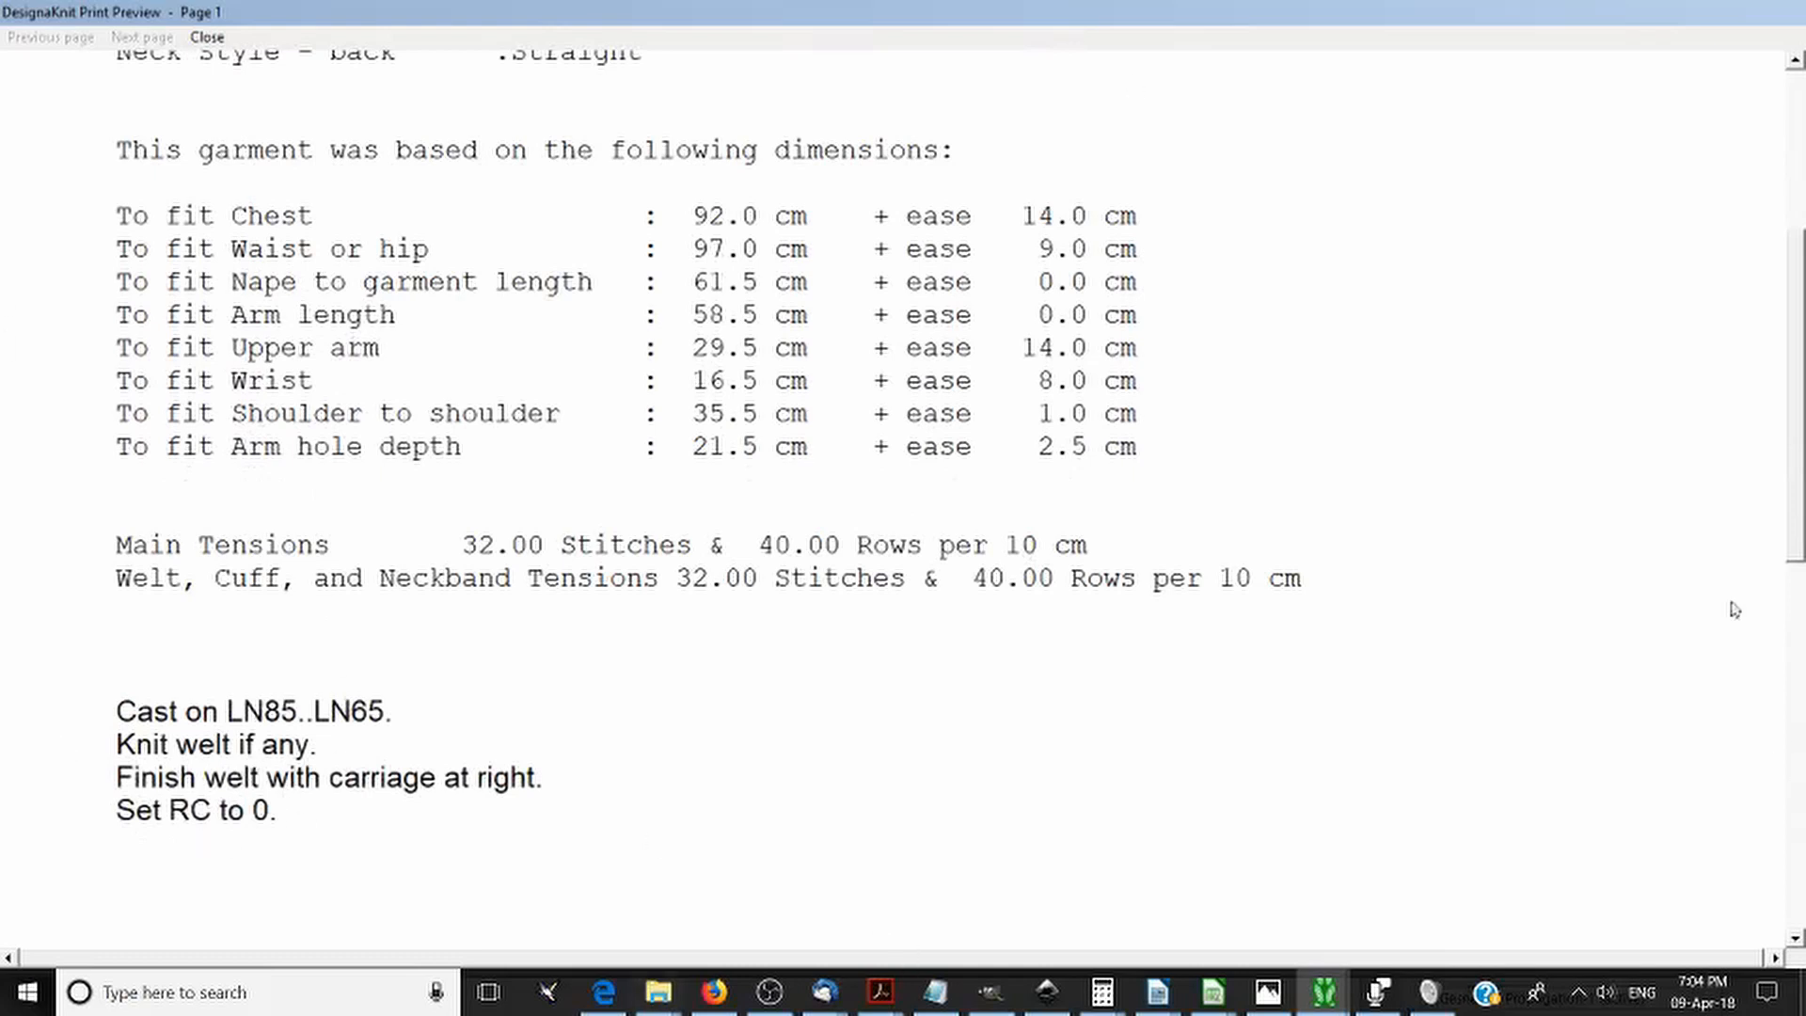
pyautogui.click(206, 35)
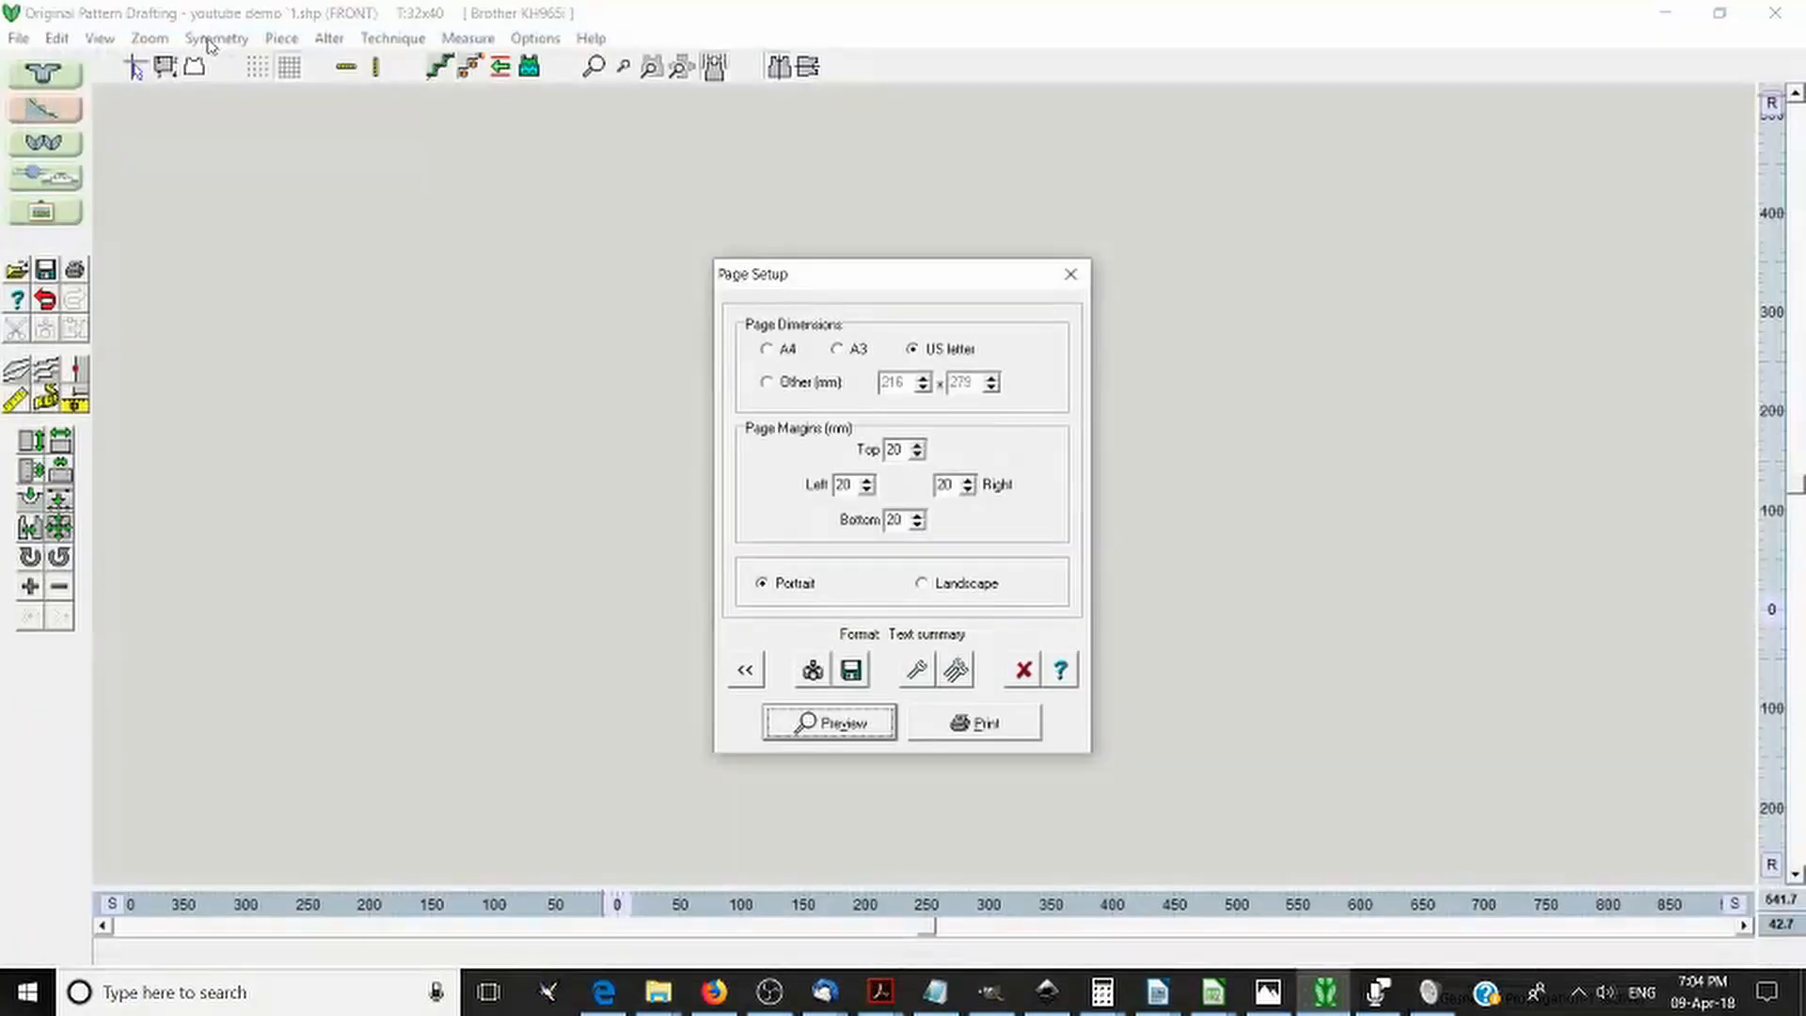
# - Switch the FRONT piece's print format to KnitLeader and accept its setup without inversion or right half only
pyautogui.click(743, 670)
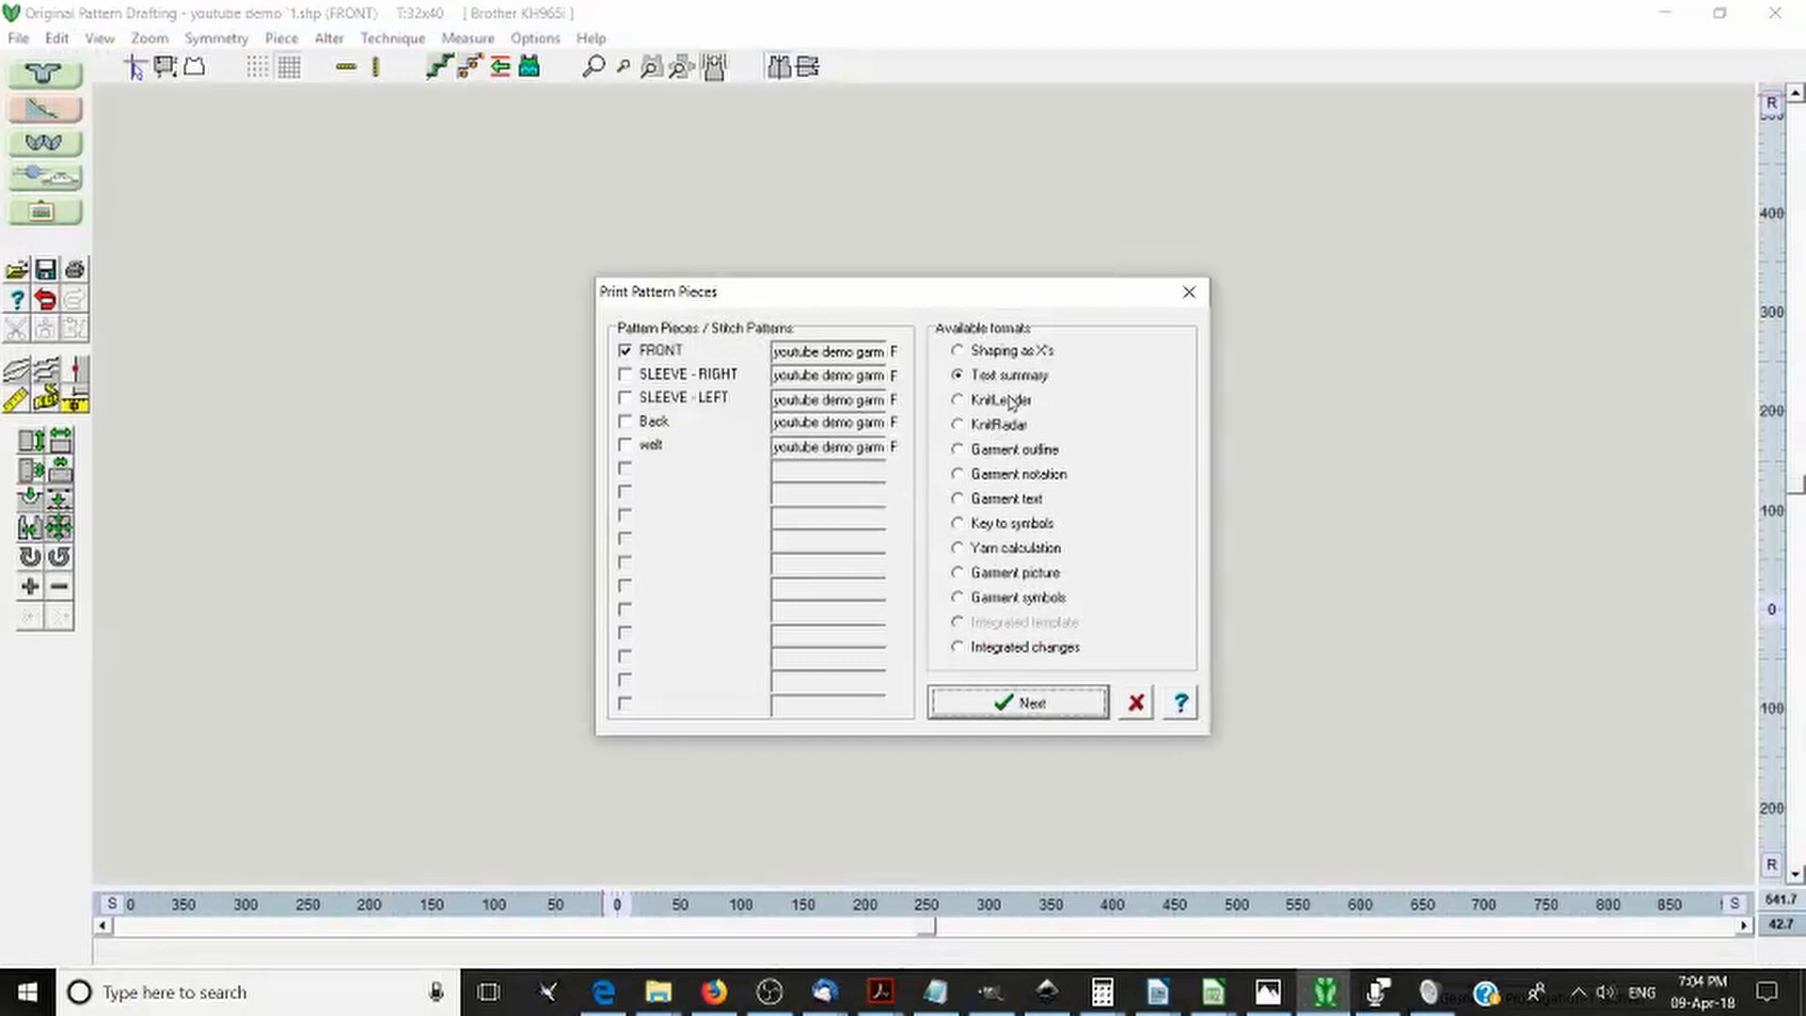
pyautogui.click(1011, 403)
pyautogui.click(1035, 705)
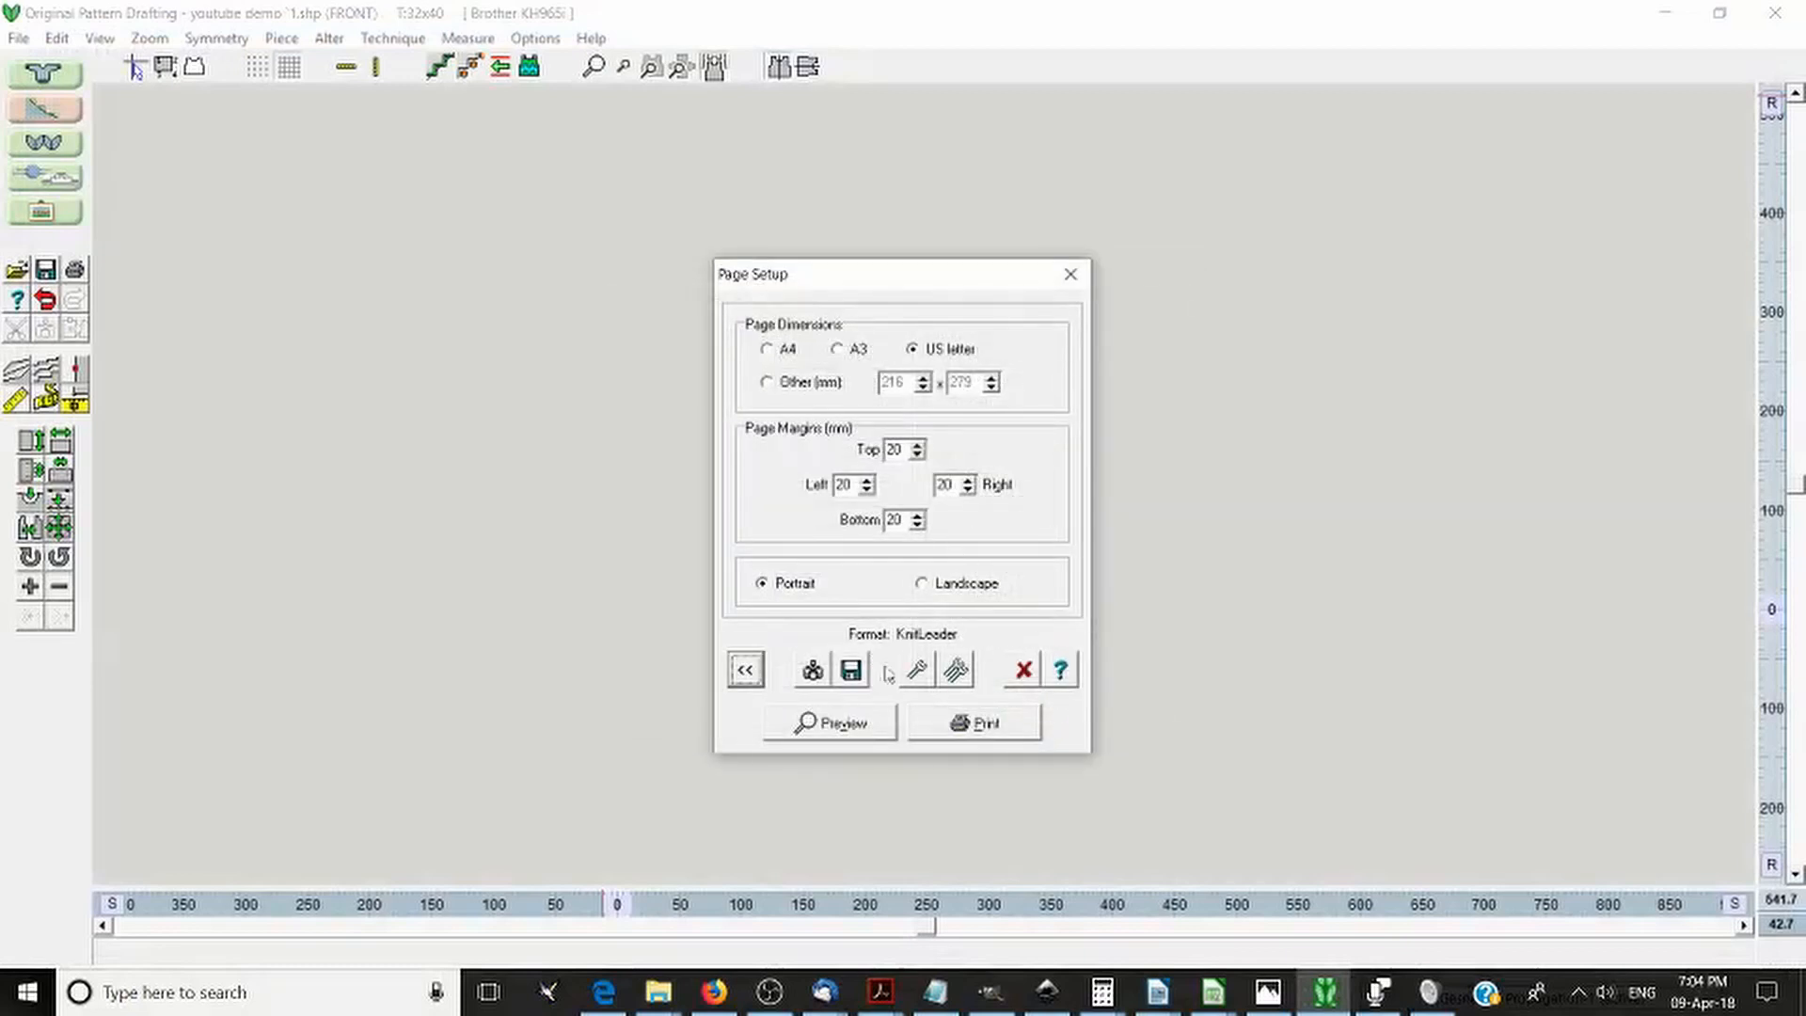
pyautogui.click(914, 672)
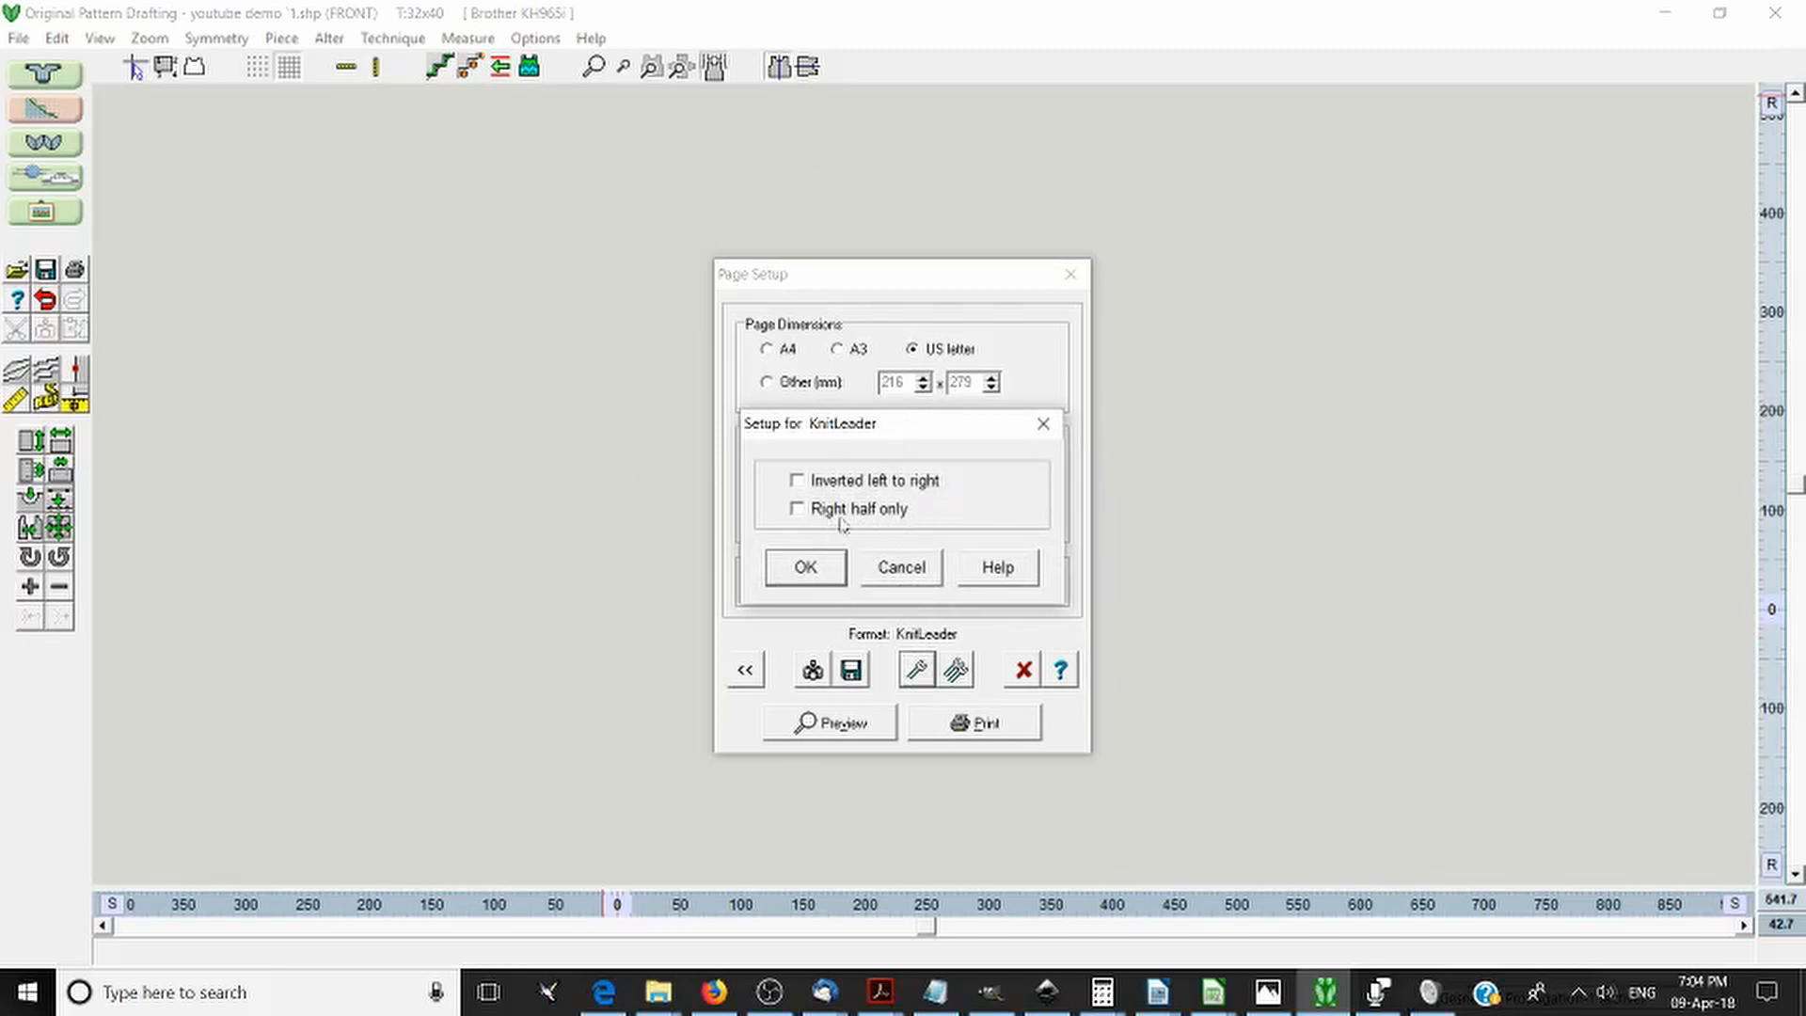
pyautogui.click(801, 568)
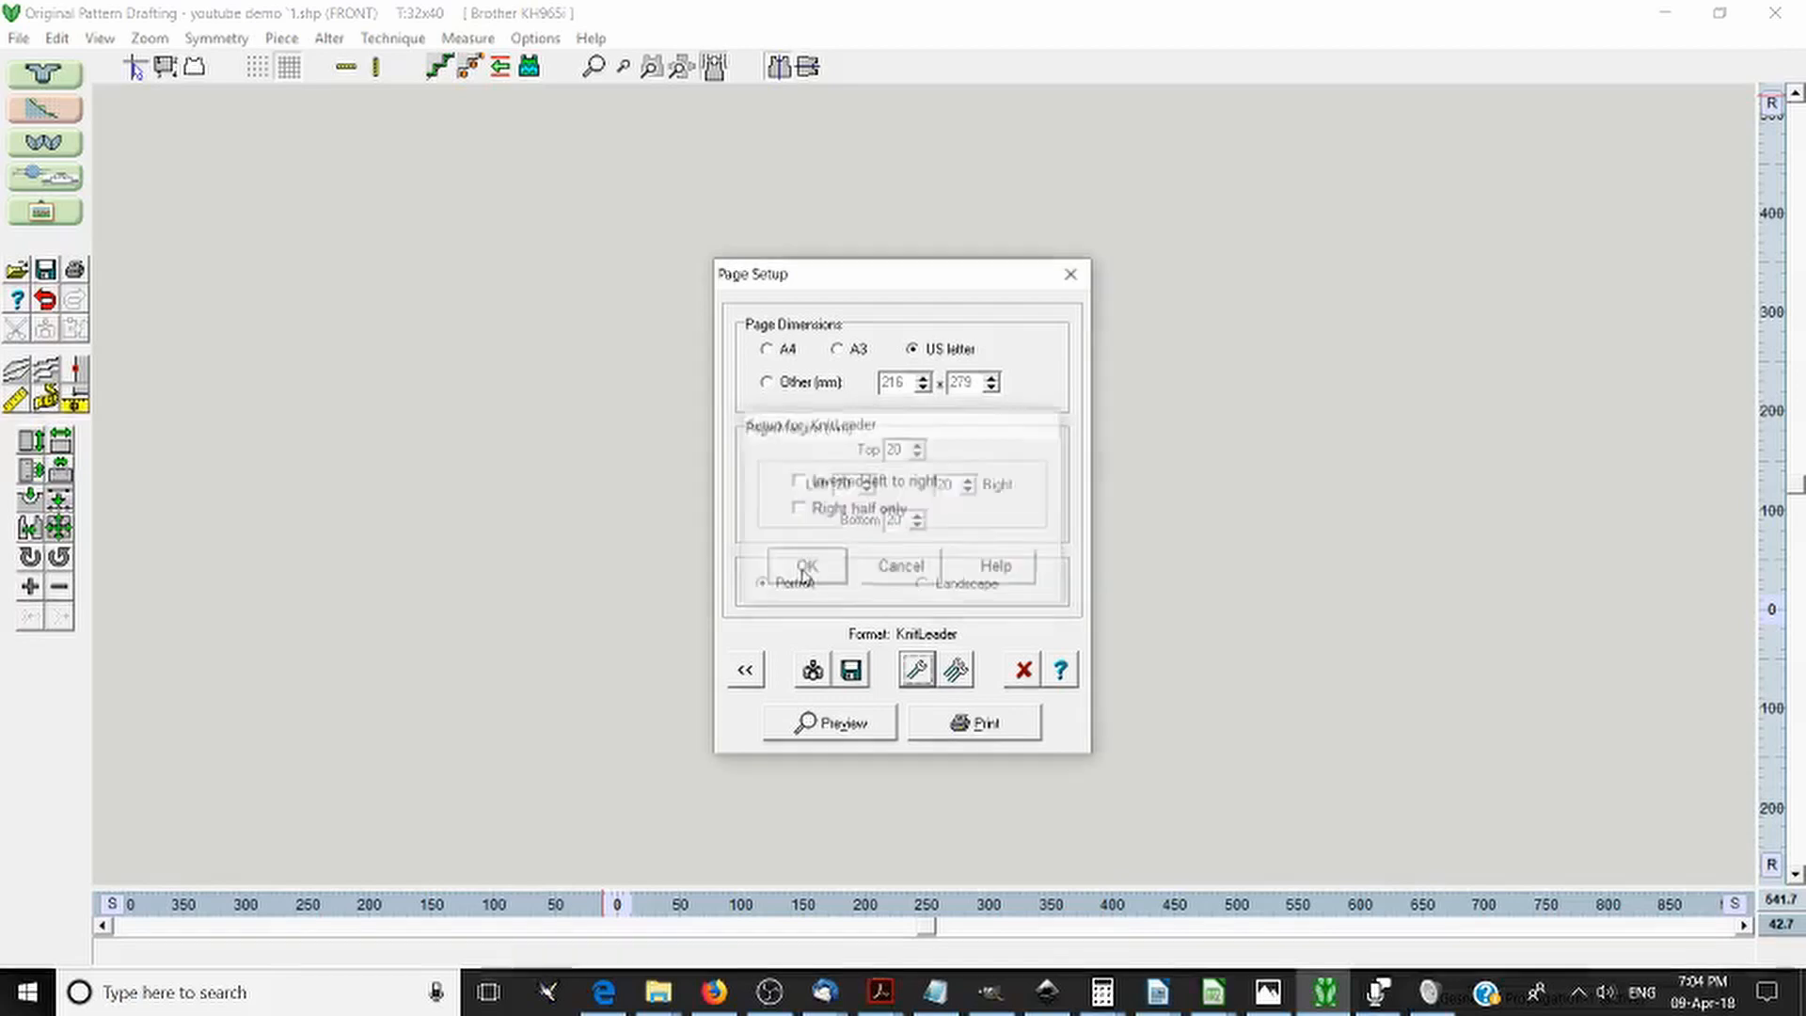
# - Preview the KnitLeader printout of the FRONT piece and examine the stepped hem outline on its first page
pyautogui.click(854, 724)
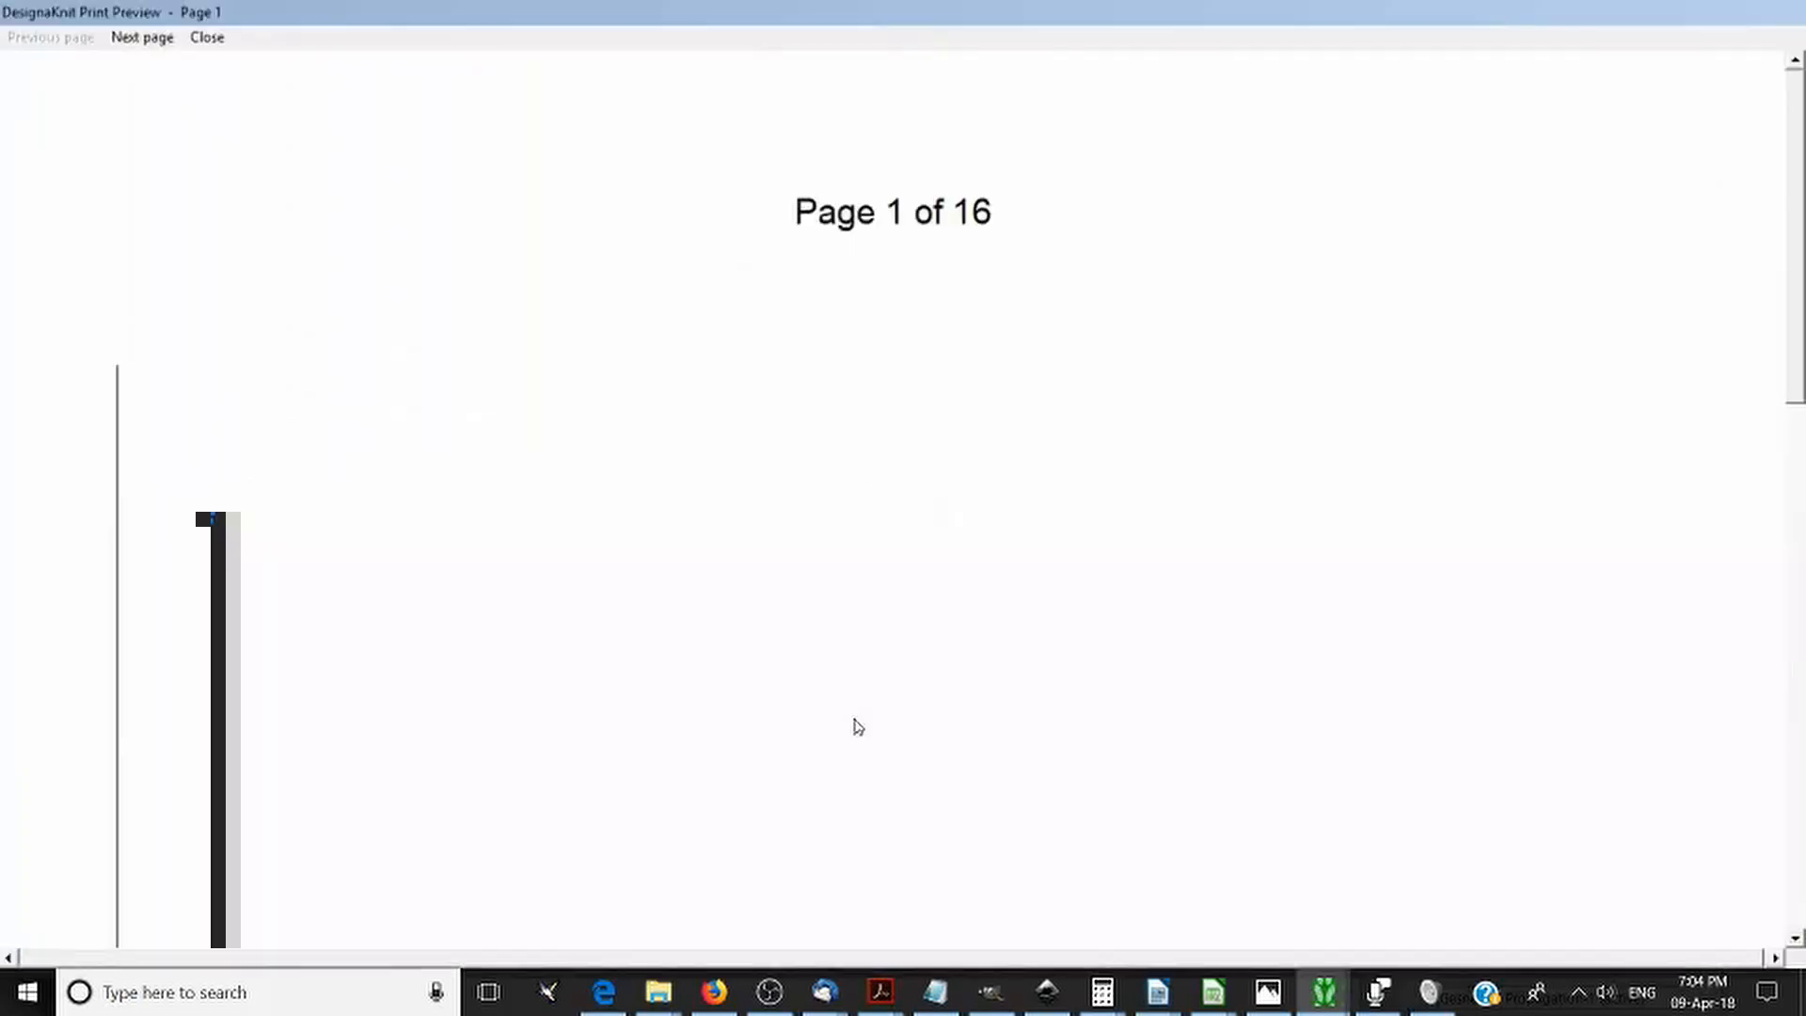
pyautogui.click(177, 43)
pyautogui.scroll(-3, 471, 409)
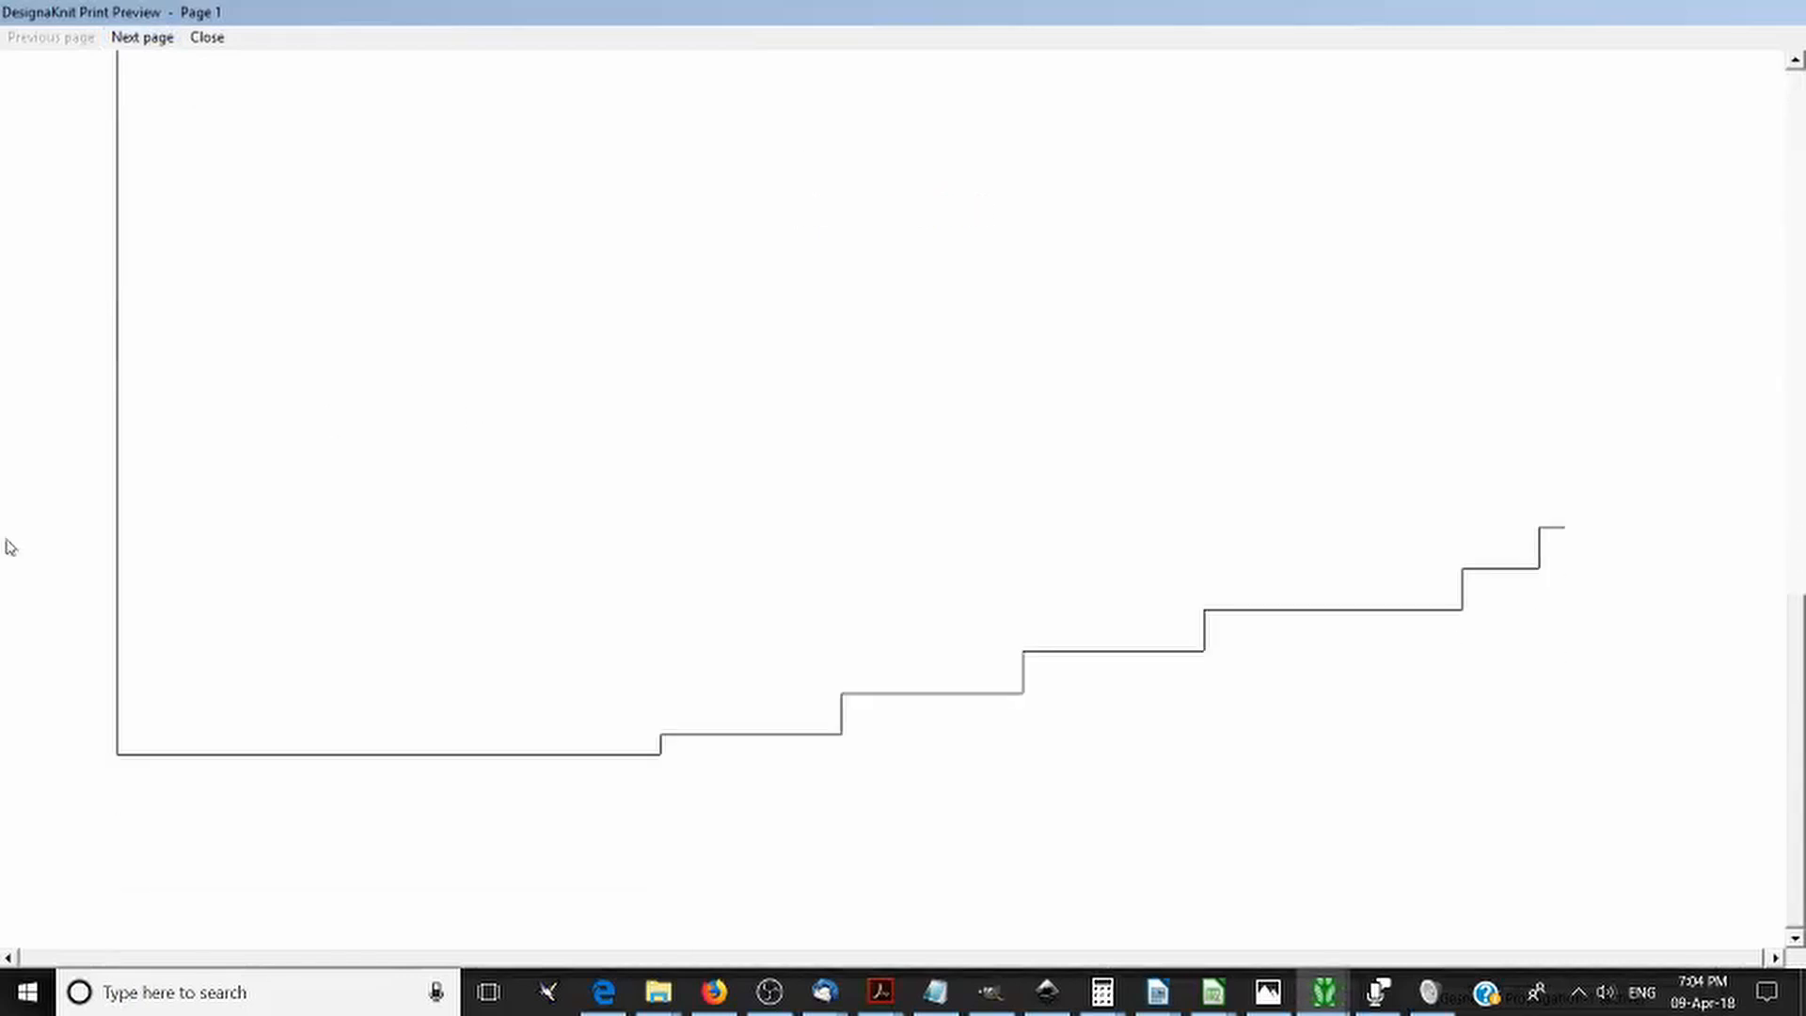
pyautogui.scroll(6, 201, 234)
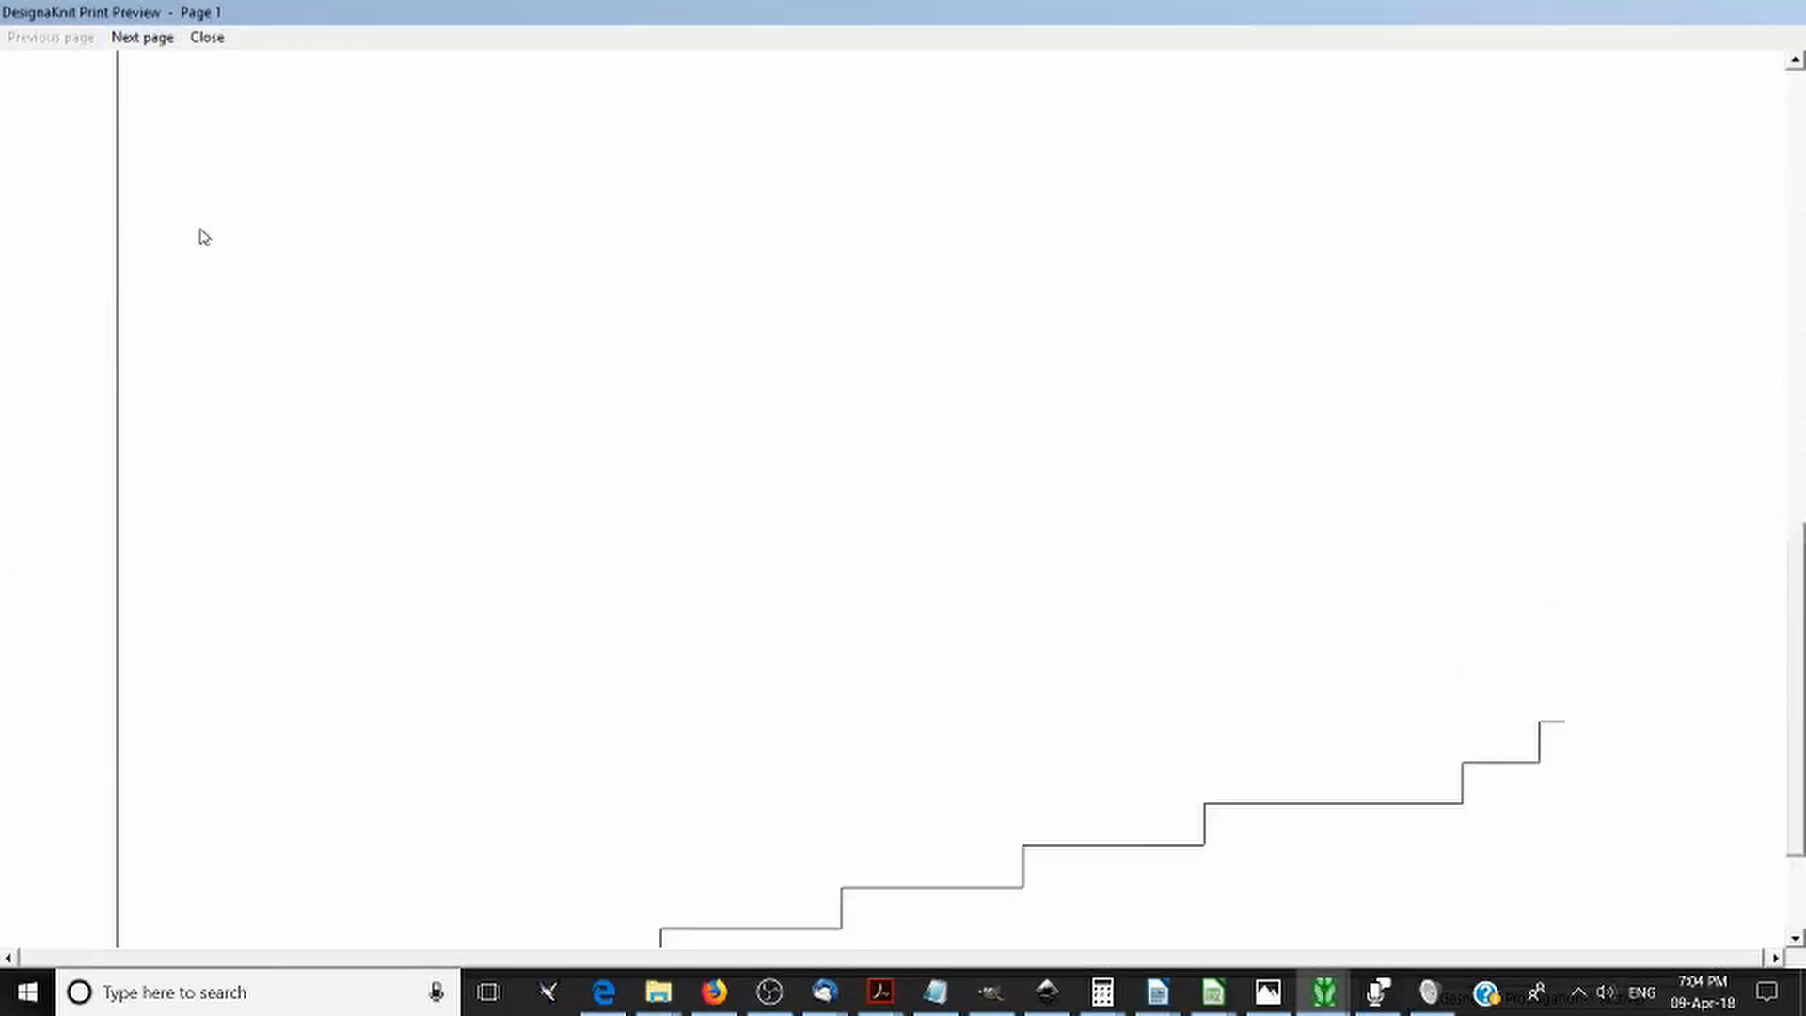
pyautogui.scroll(3, 188, 160)
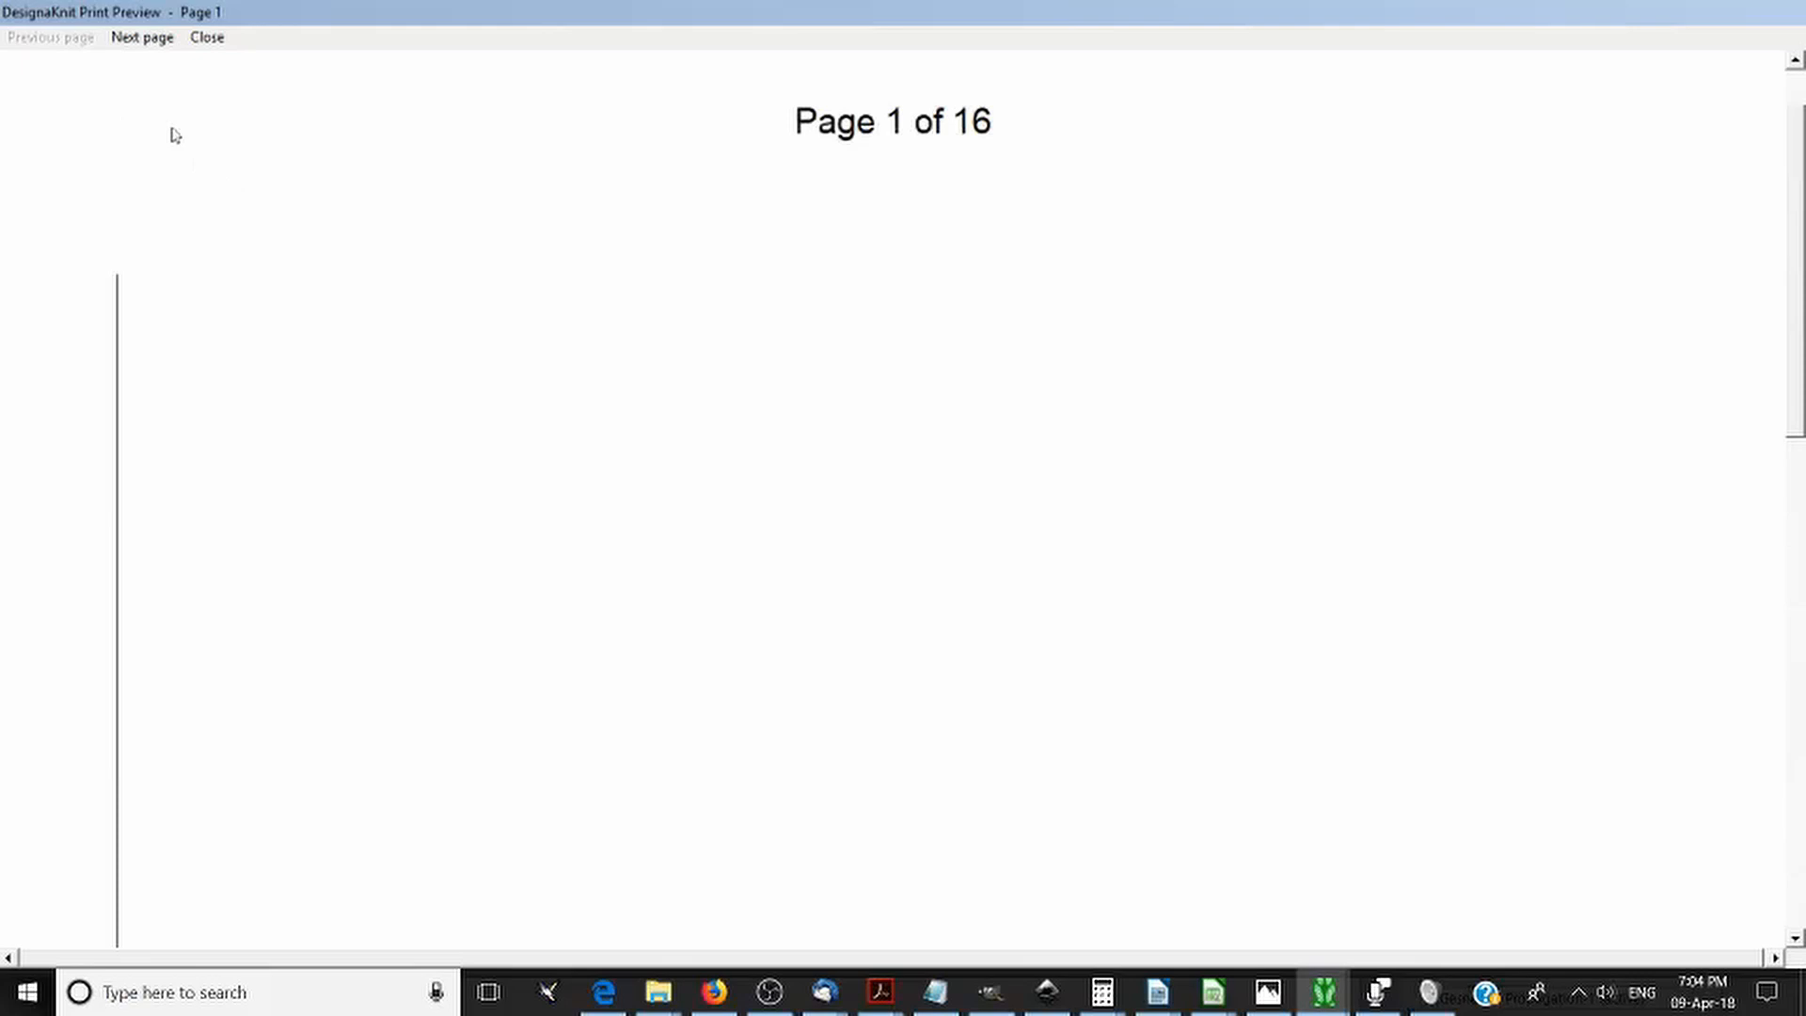
# - Page through the KnitLeader preview from page 2 to page 8, close it and return to the print format choices
pyautogui.click(136, 40)
pyautogui.scroll(-3, 387, 452)
pyautogui.scroll(-5, 393, 456)
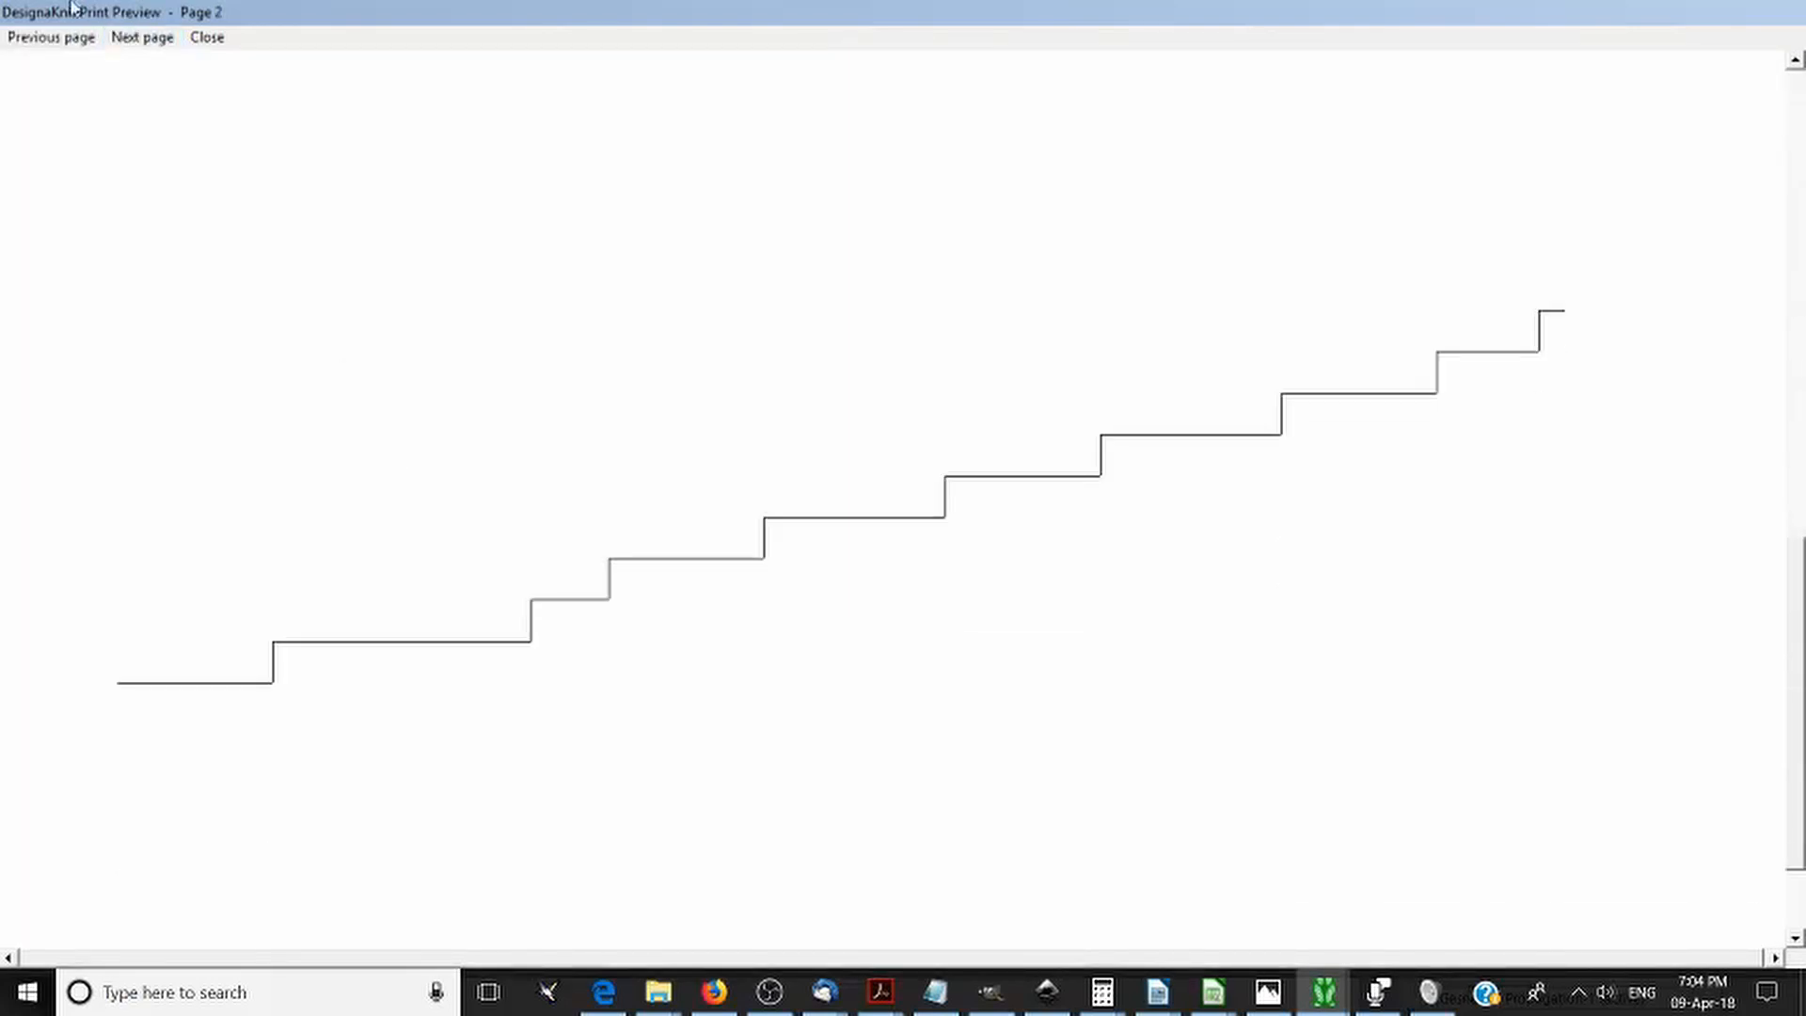
pyautogui.click(143, 38)
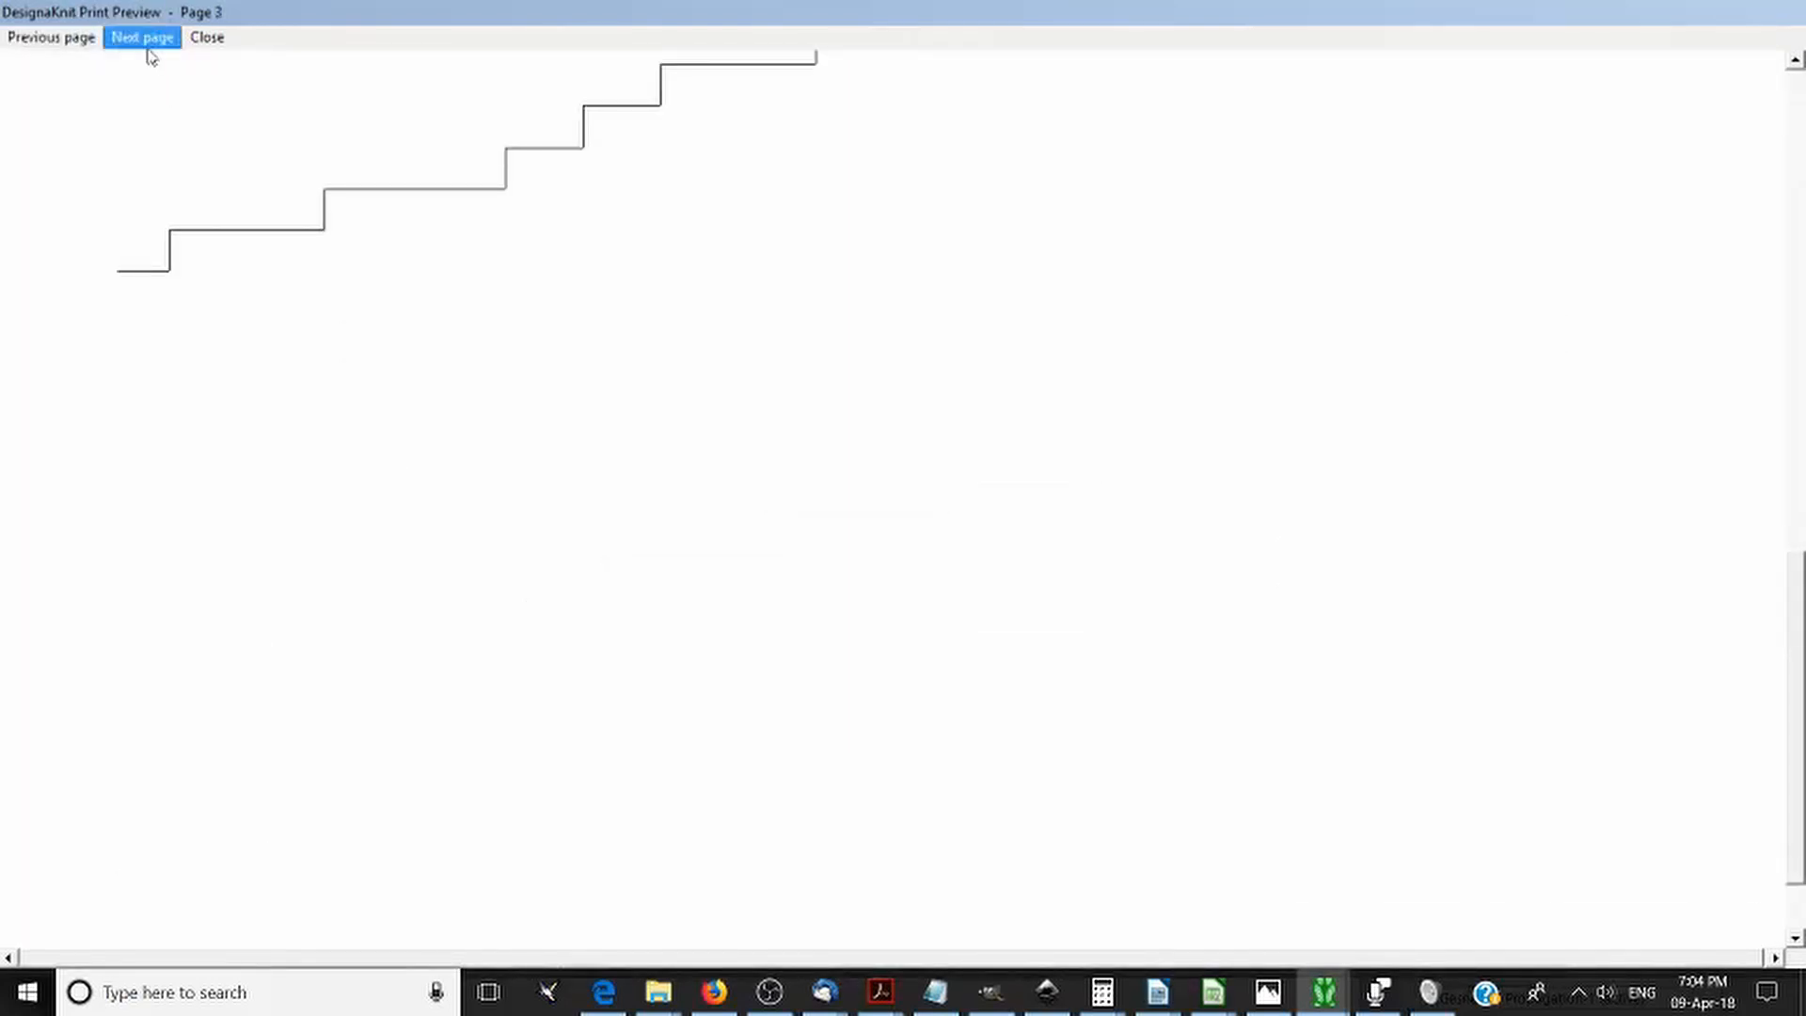
pyautogui.click(147, 47)
pyautogui.scroll(-3, 330, 210)
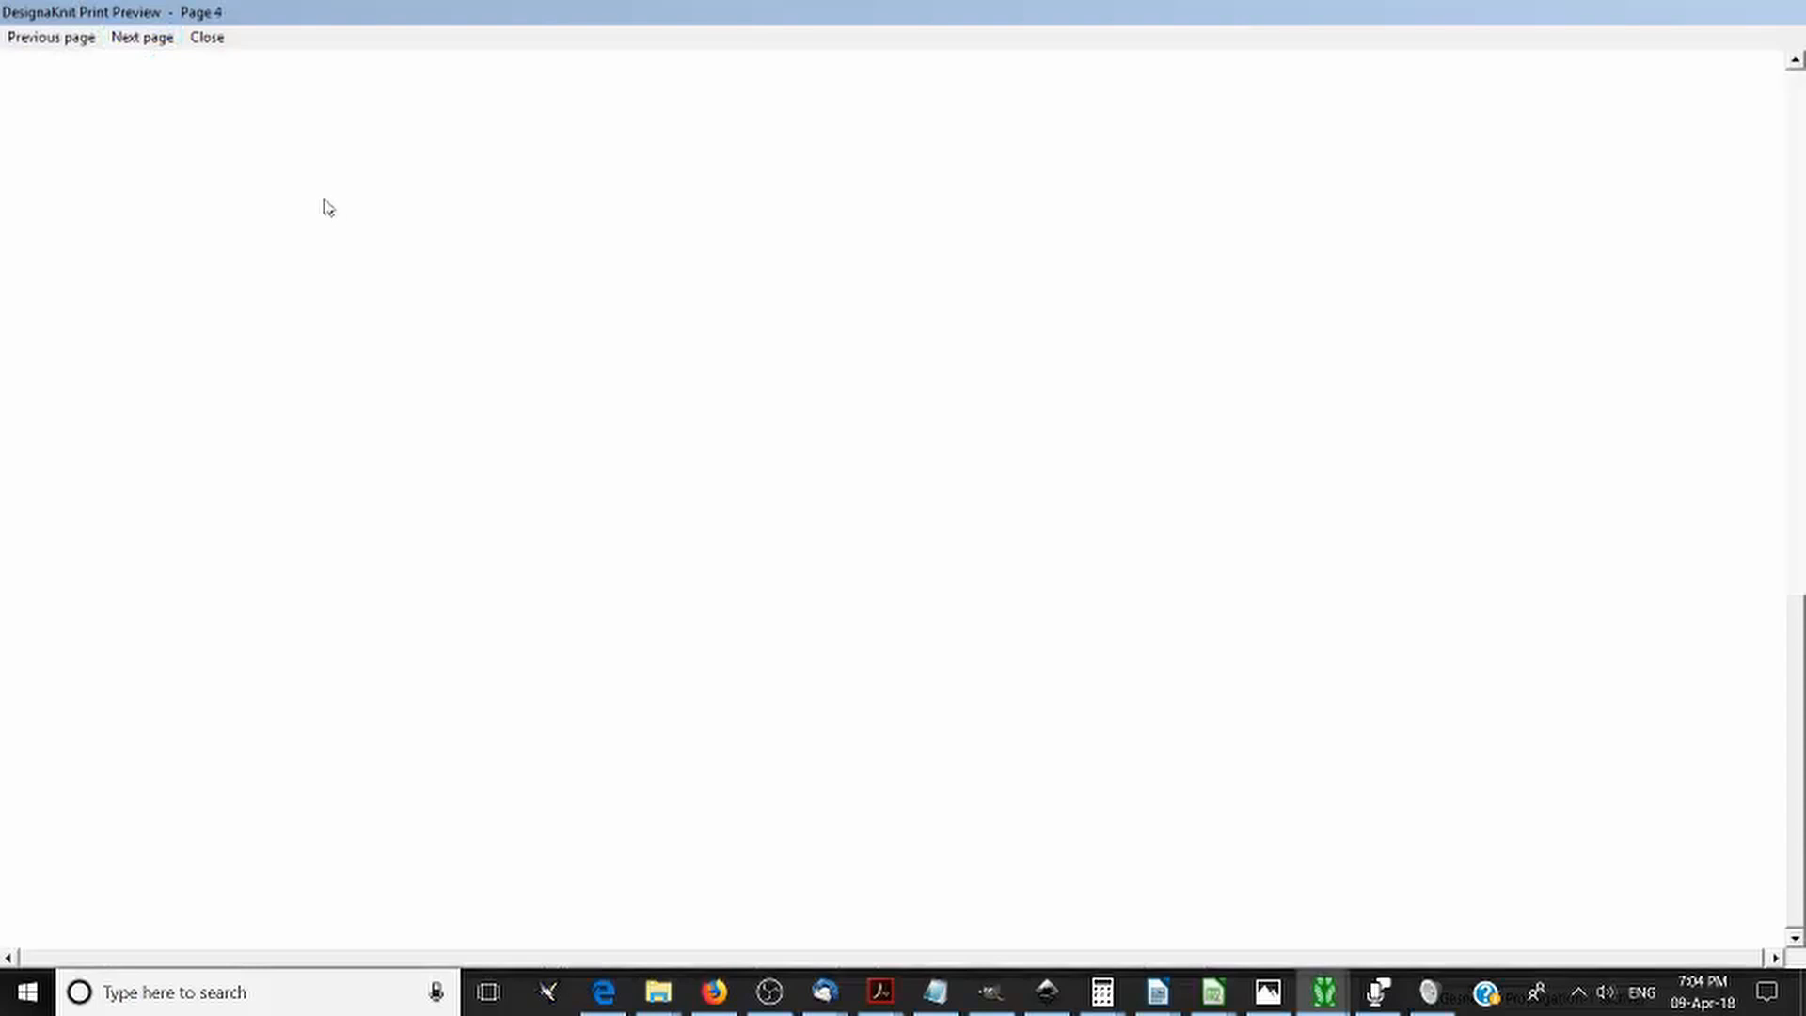
pyautogui.click(130, 37)
pyautogui.scroll(3, 331, 212)
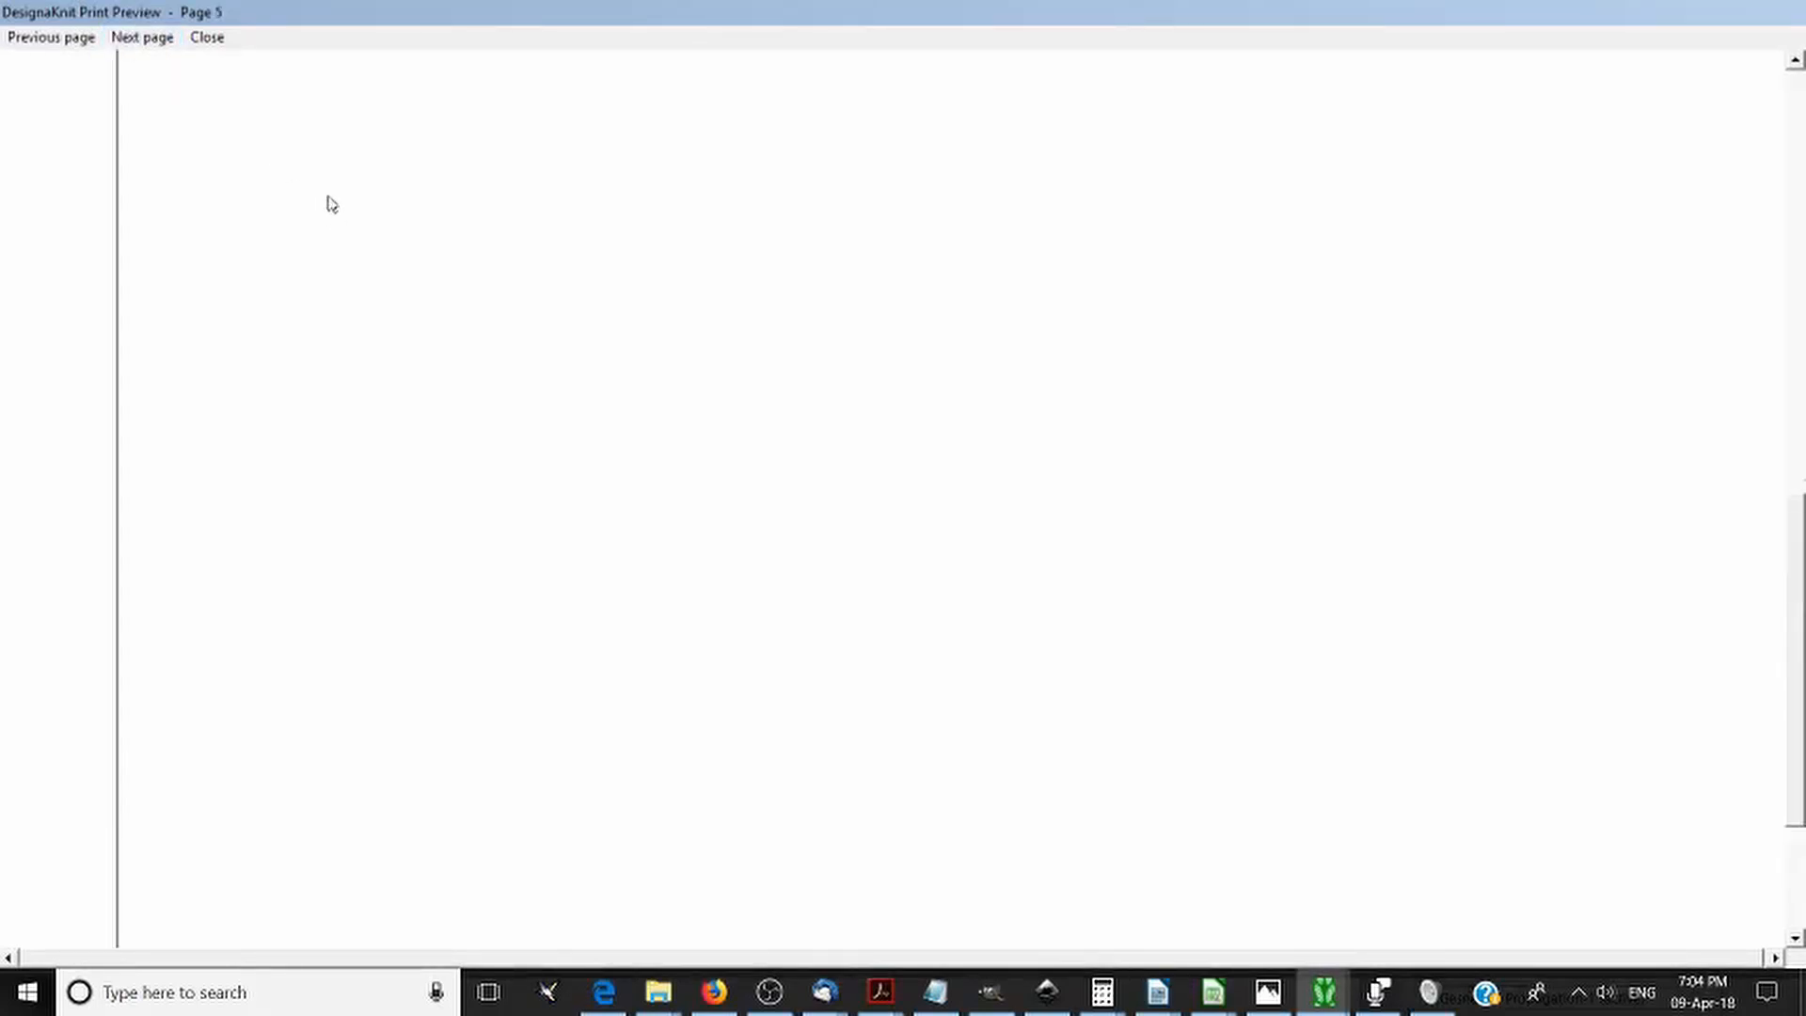
pyautogui.click(133, 37)
pyautogui.click(134, 37)
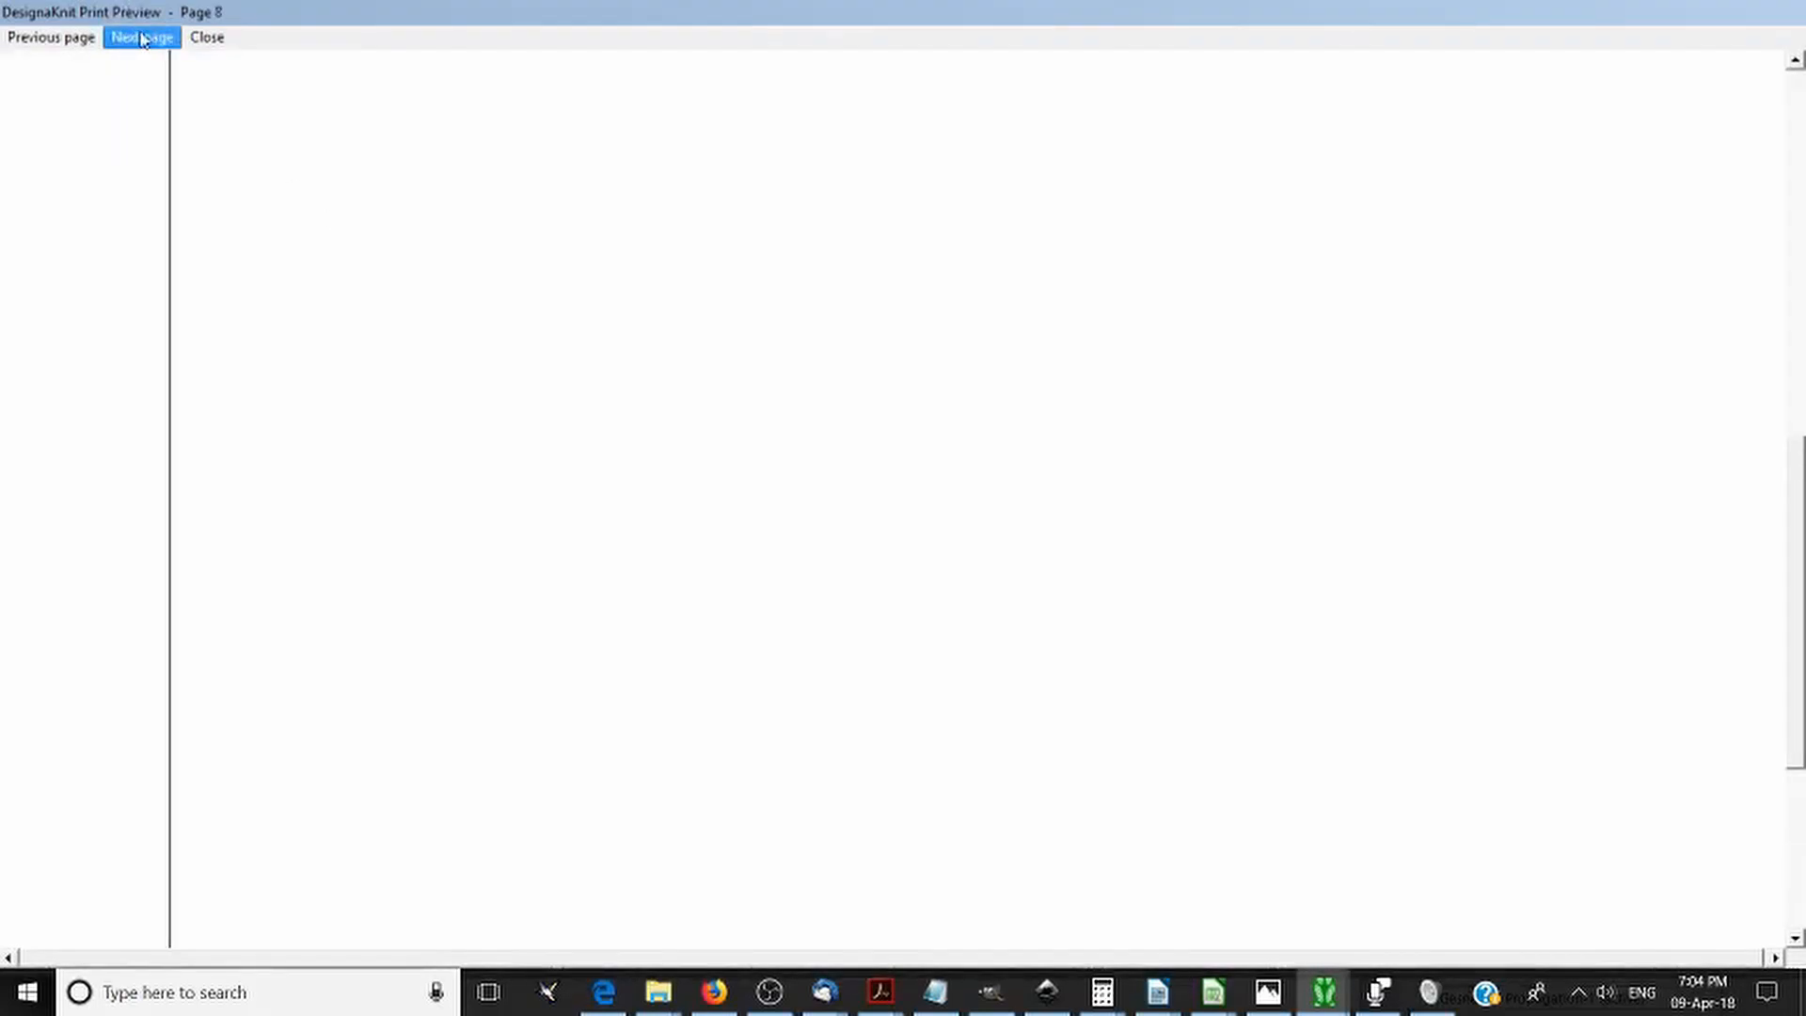
pyautogui.click(207, 36)
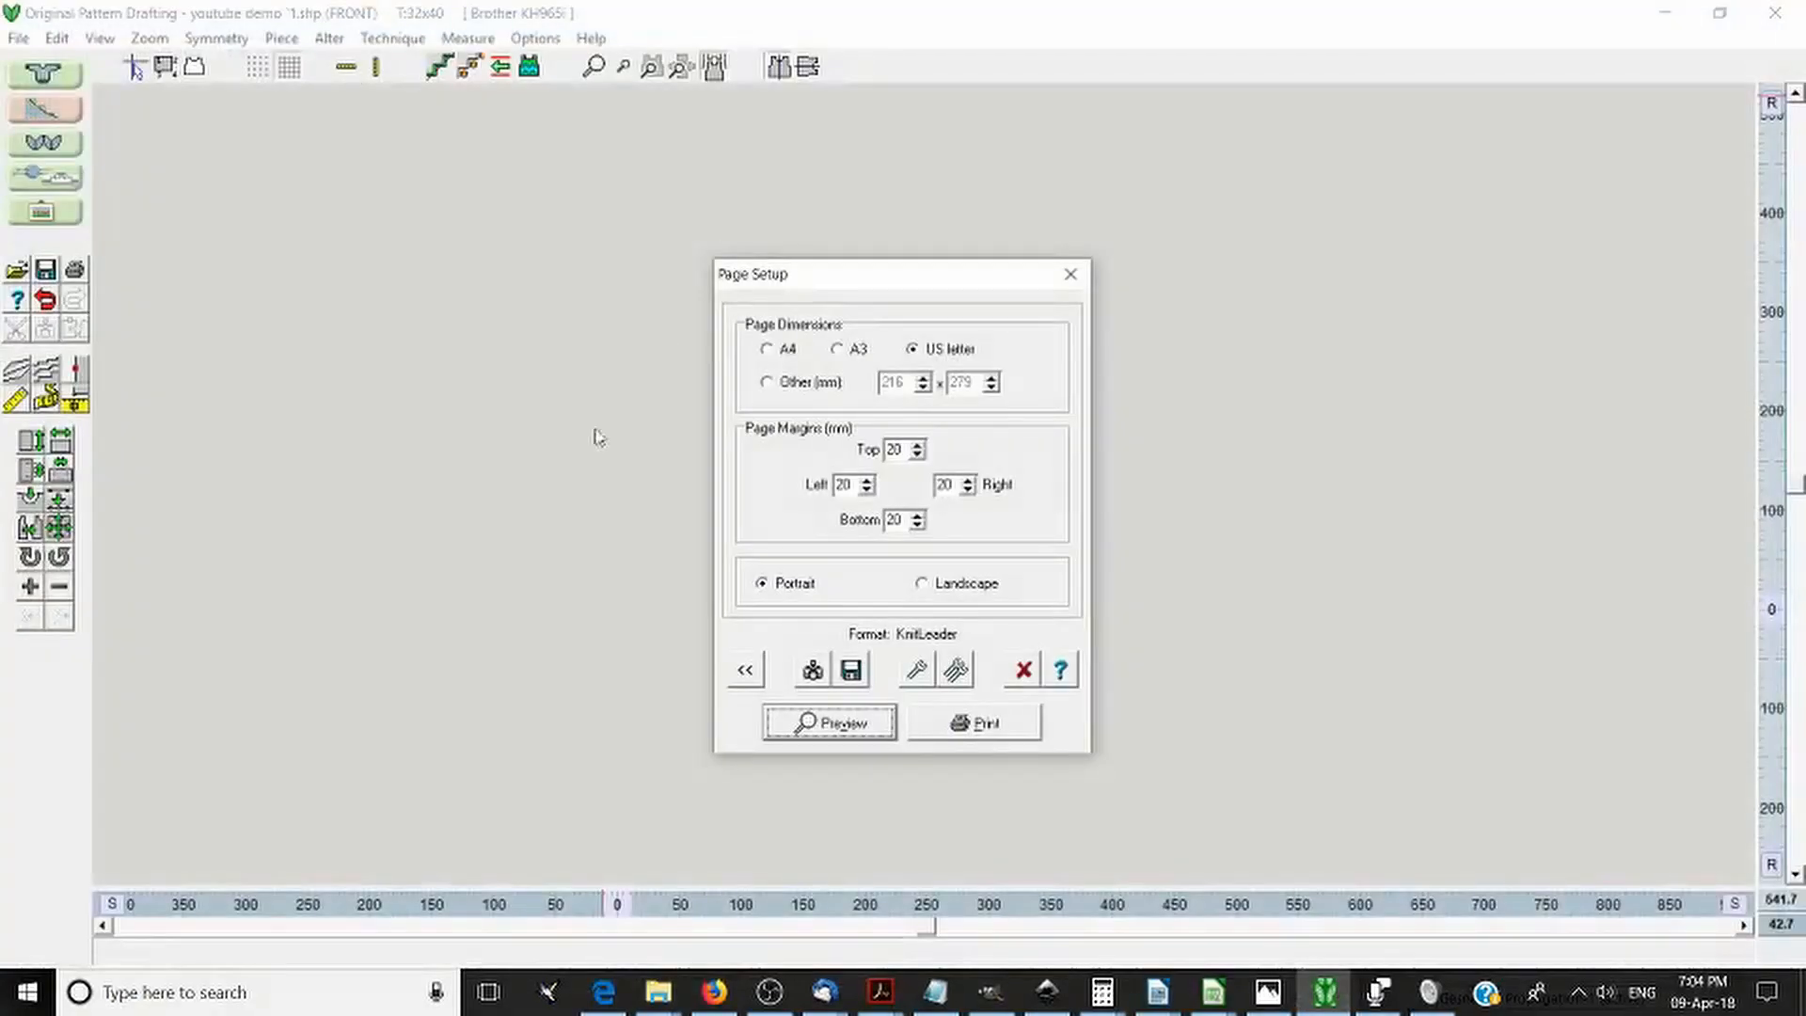
pyautogui.click(744, 674)
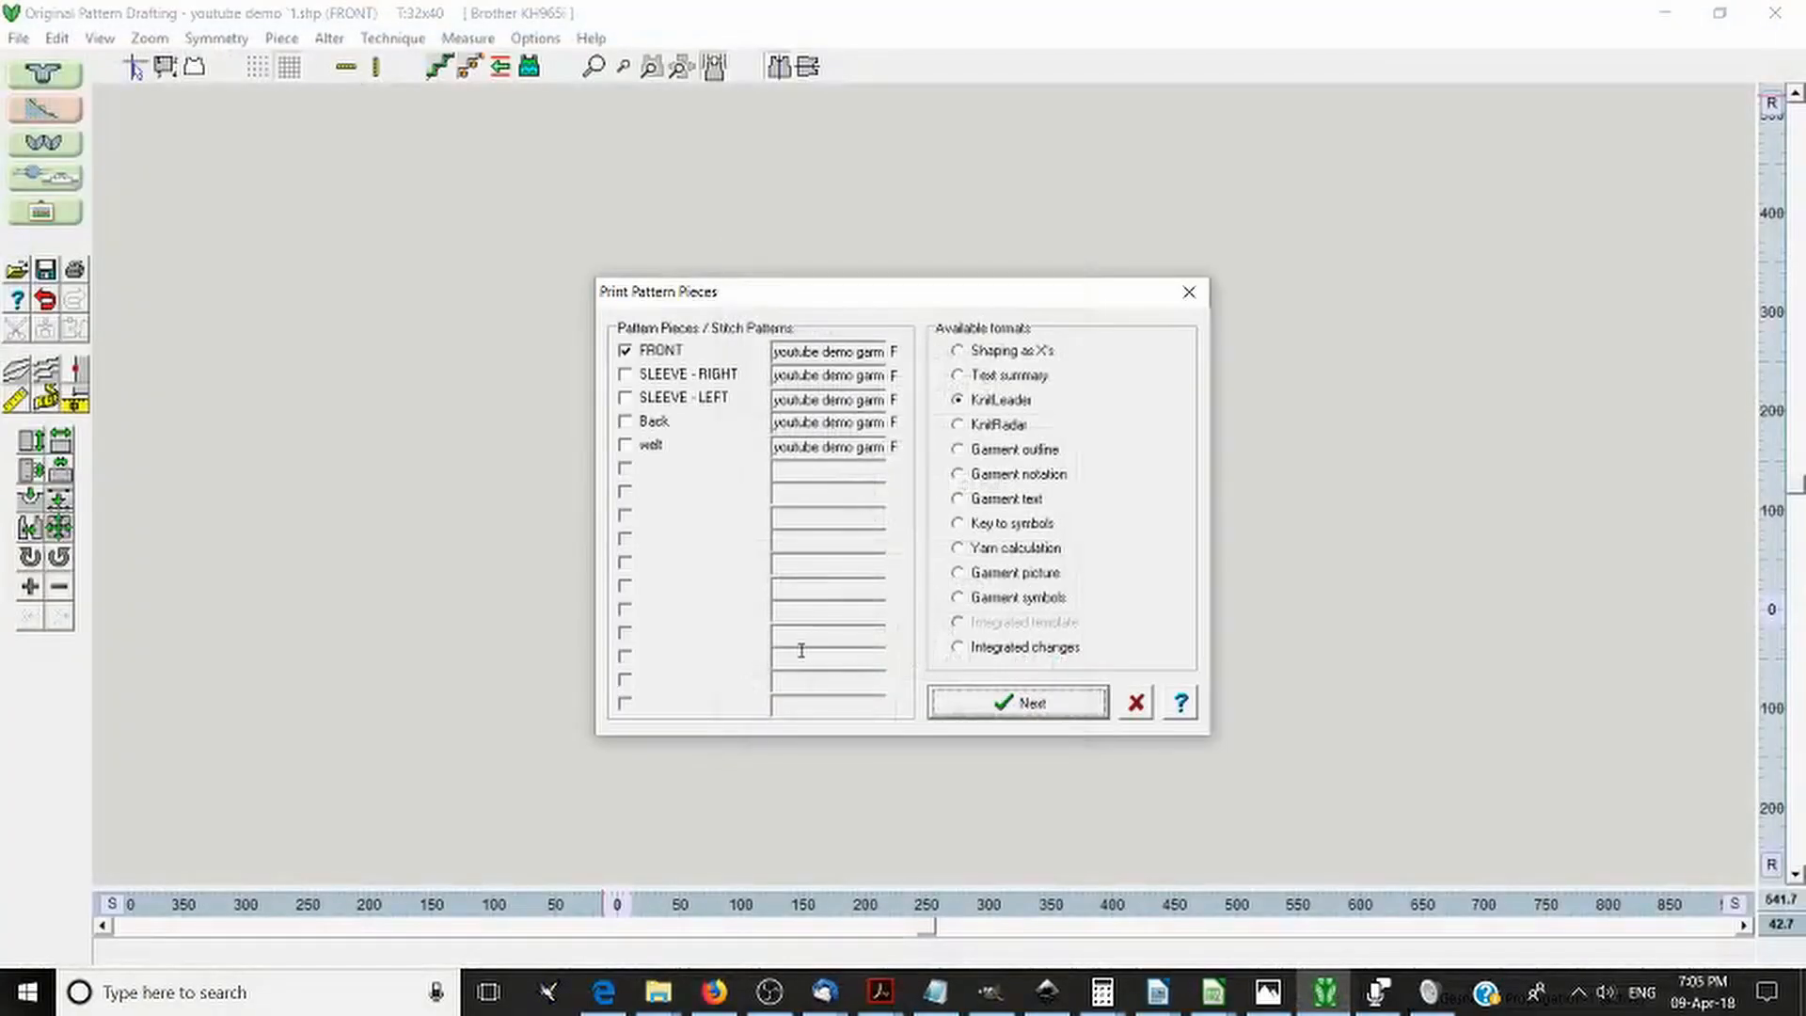
# - Switch the FRONT piece's print format to Garment outline and accept its setup with Fit to a page and Include markers
pyautogui.click(1016, 451)
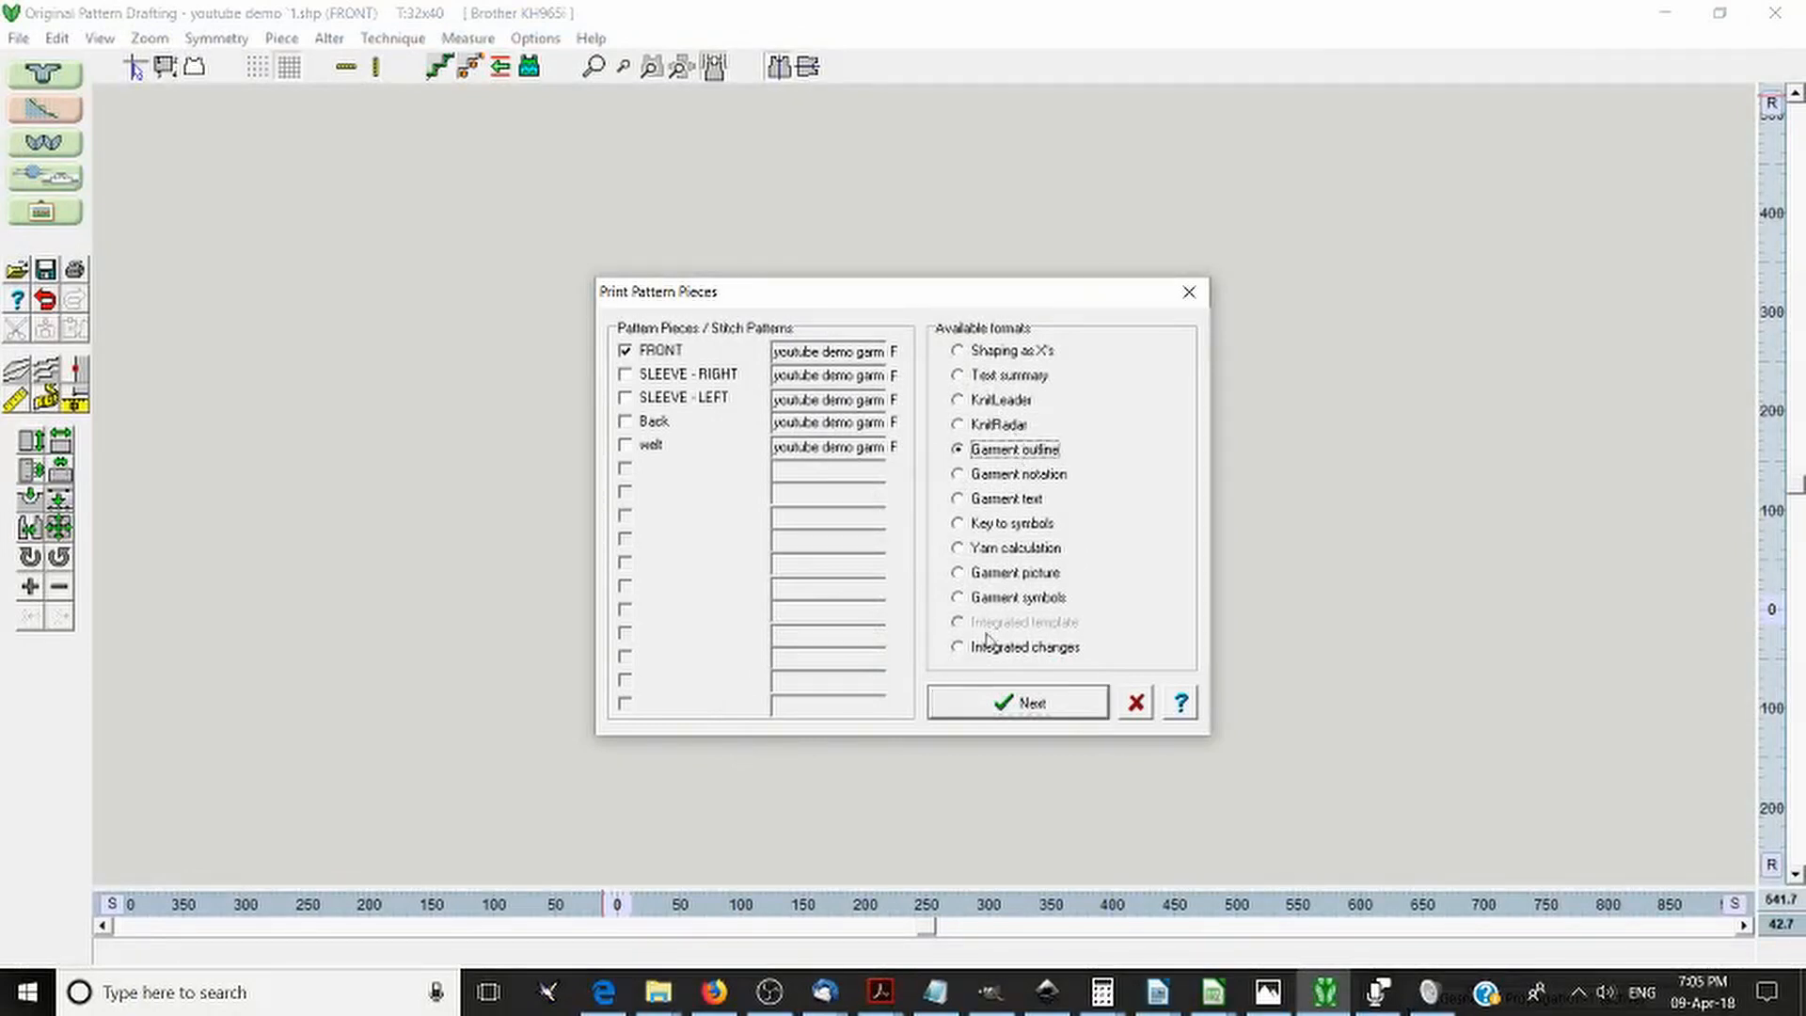
pyautogui.click(1006, 706)
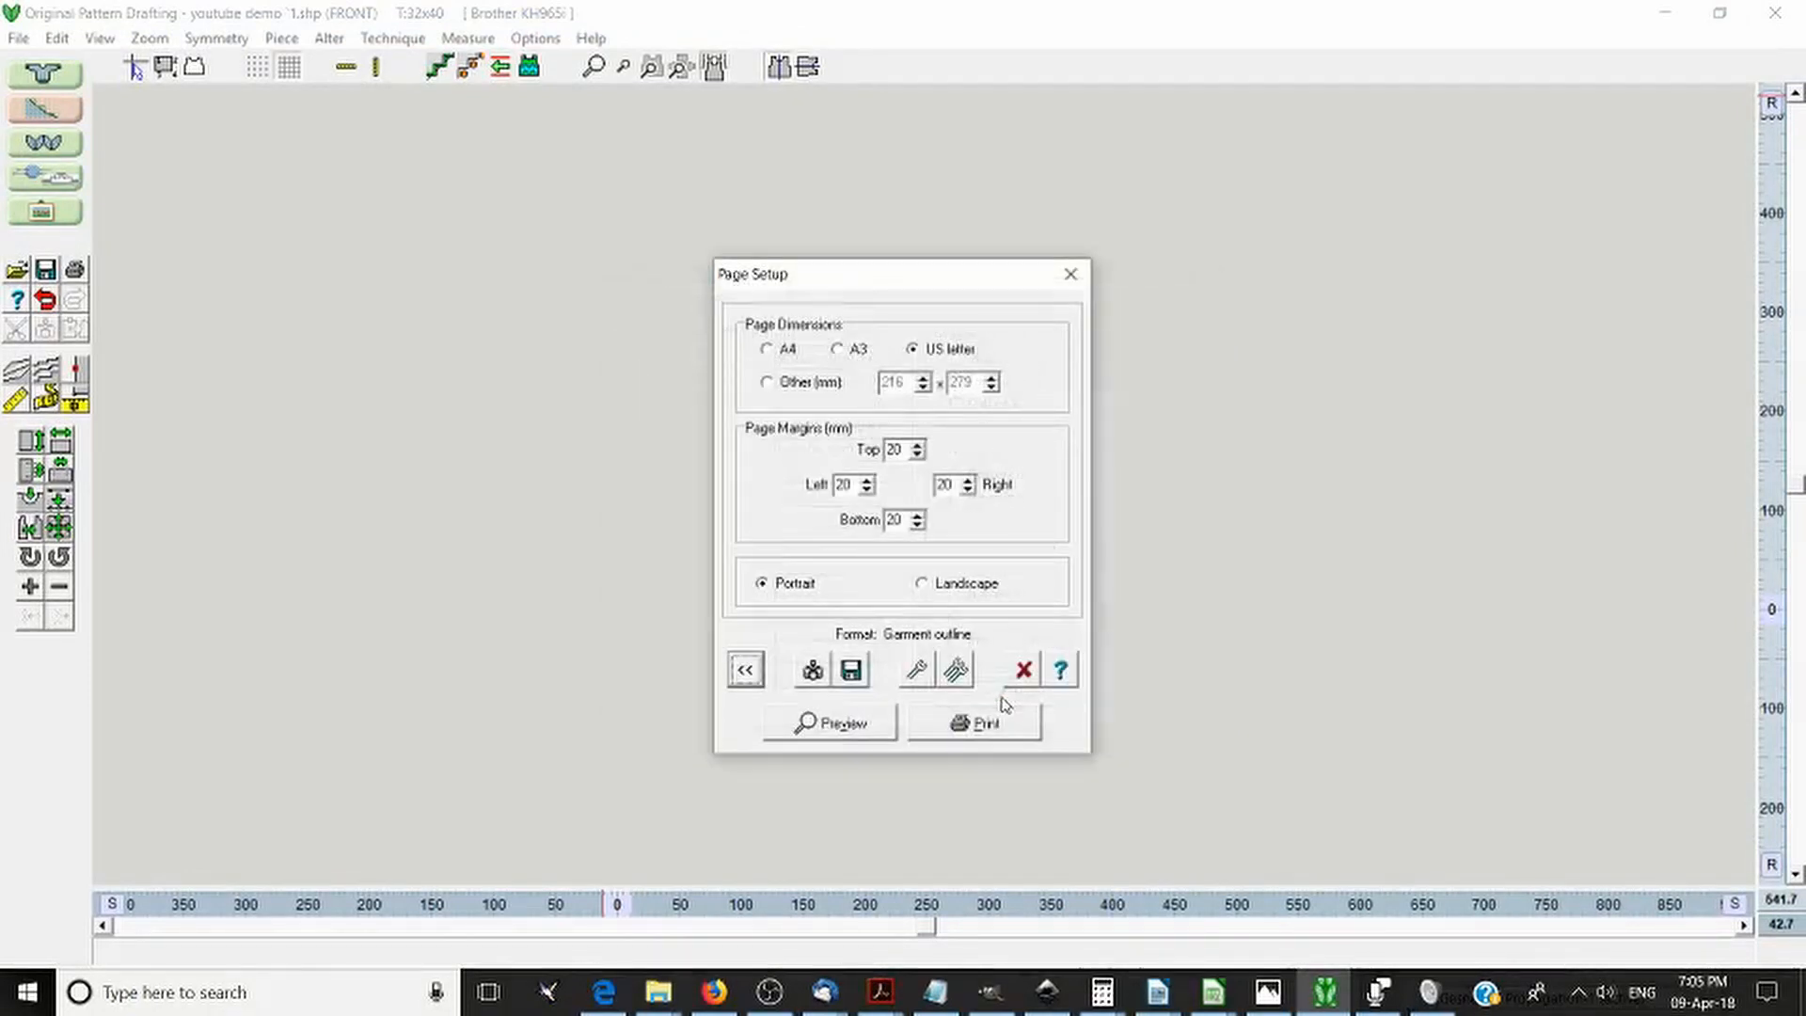
pyautogui.click(917, 670)
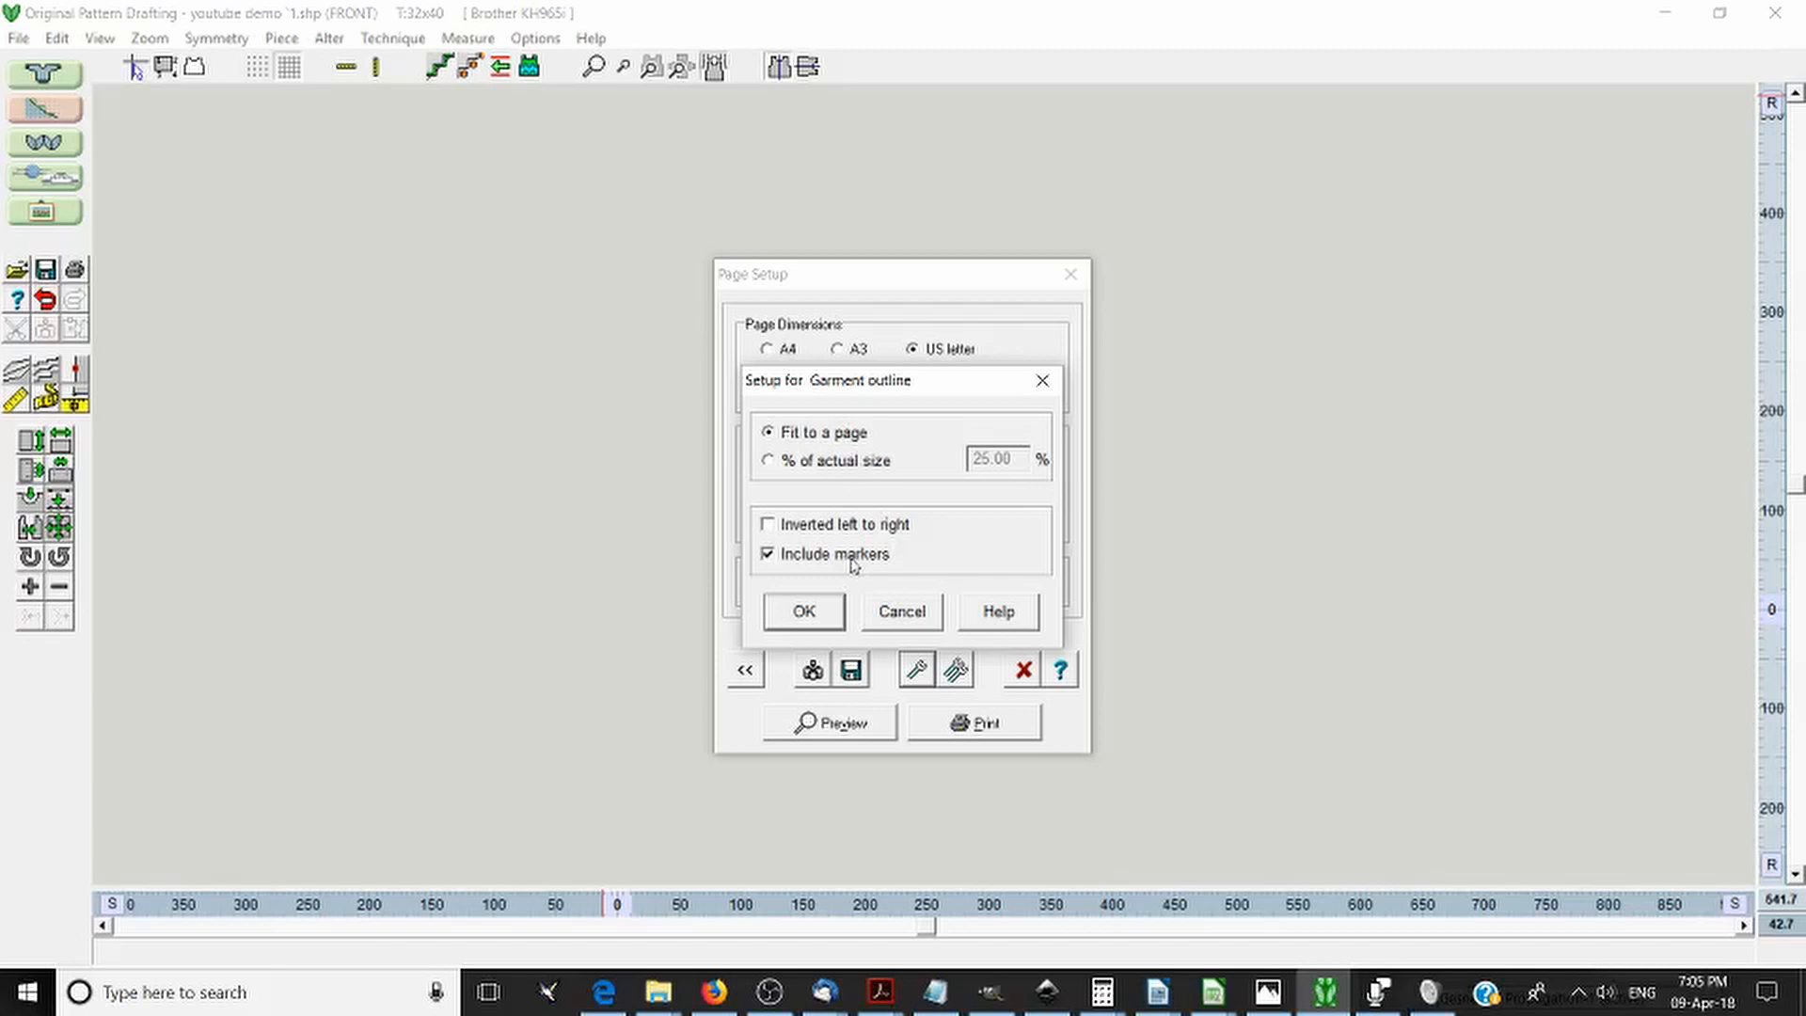
pyautogui.click(790, 619)
# - Preview the Garment outline of the FRONT piece, examine it from neckline to curved hem, and return to the print format choices
pyautogui.click(879, 724)
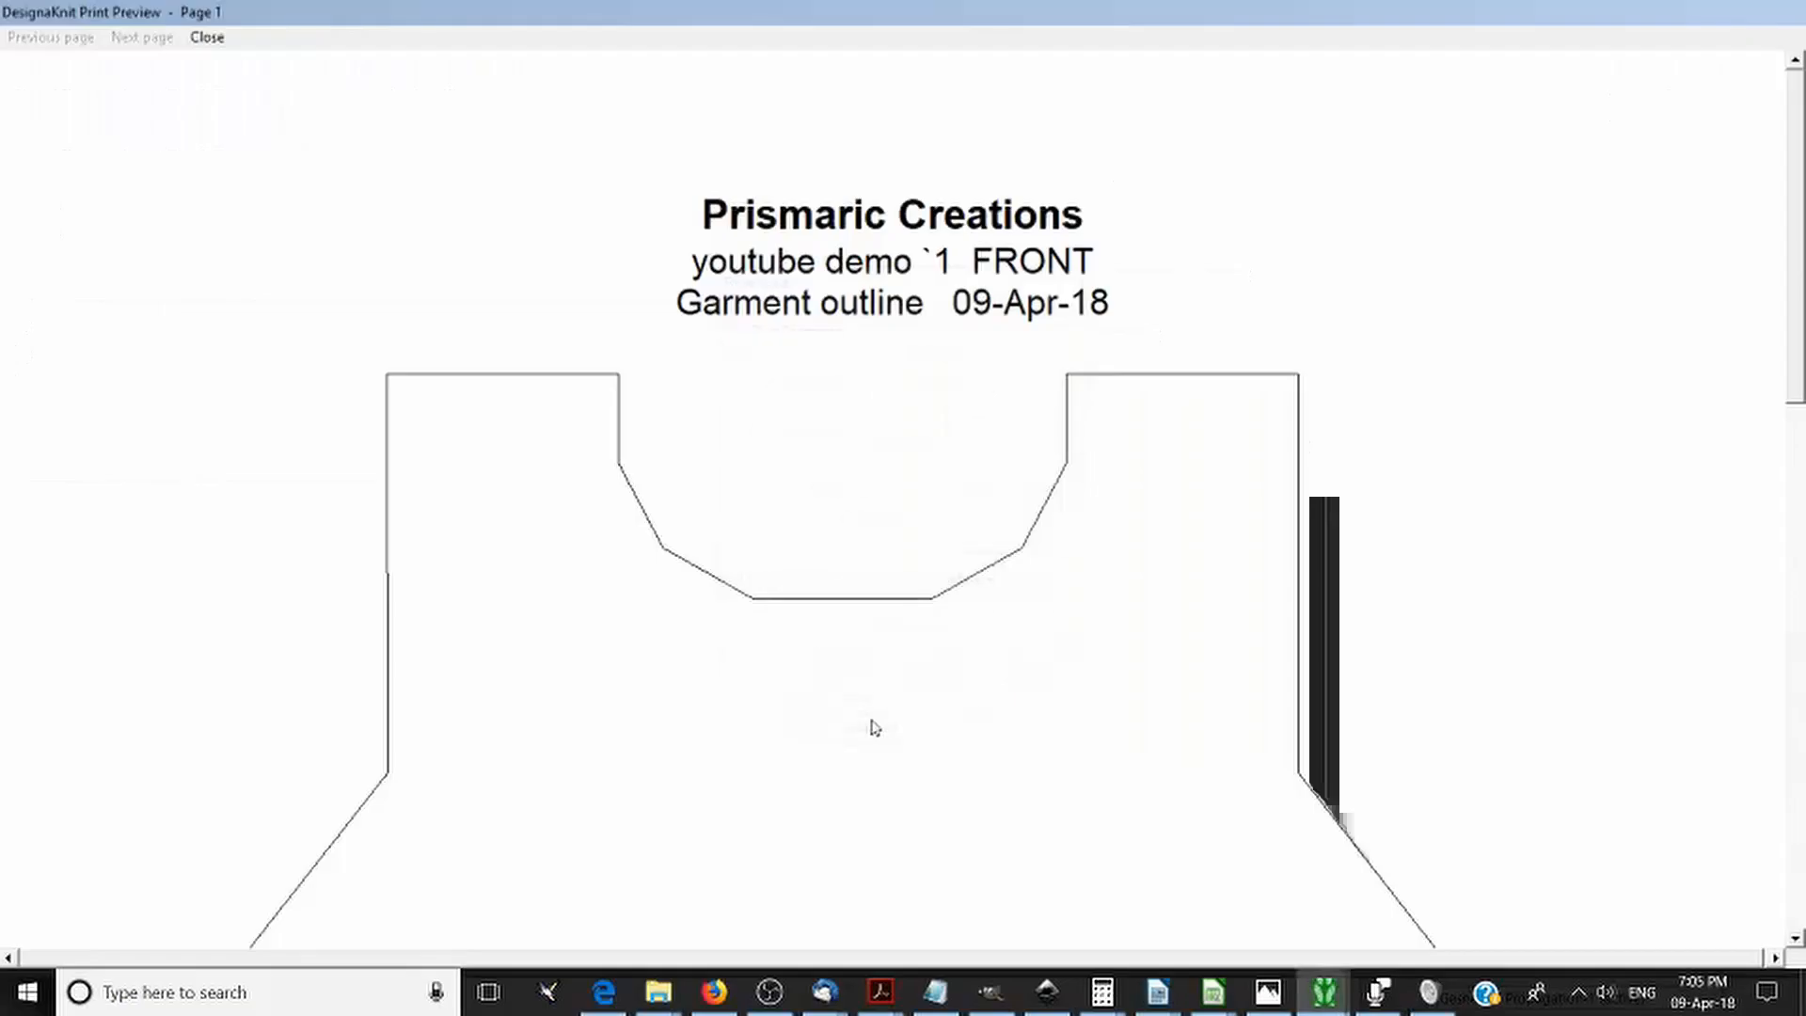
pyautogui.scroll(-3, 1030, 645)
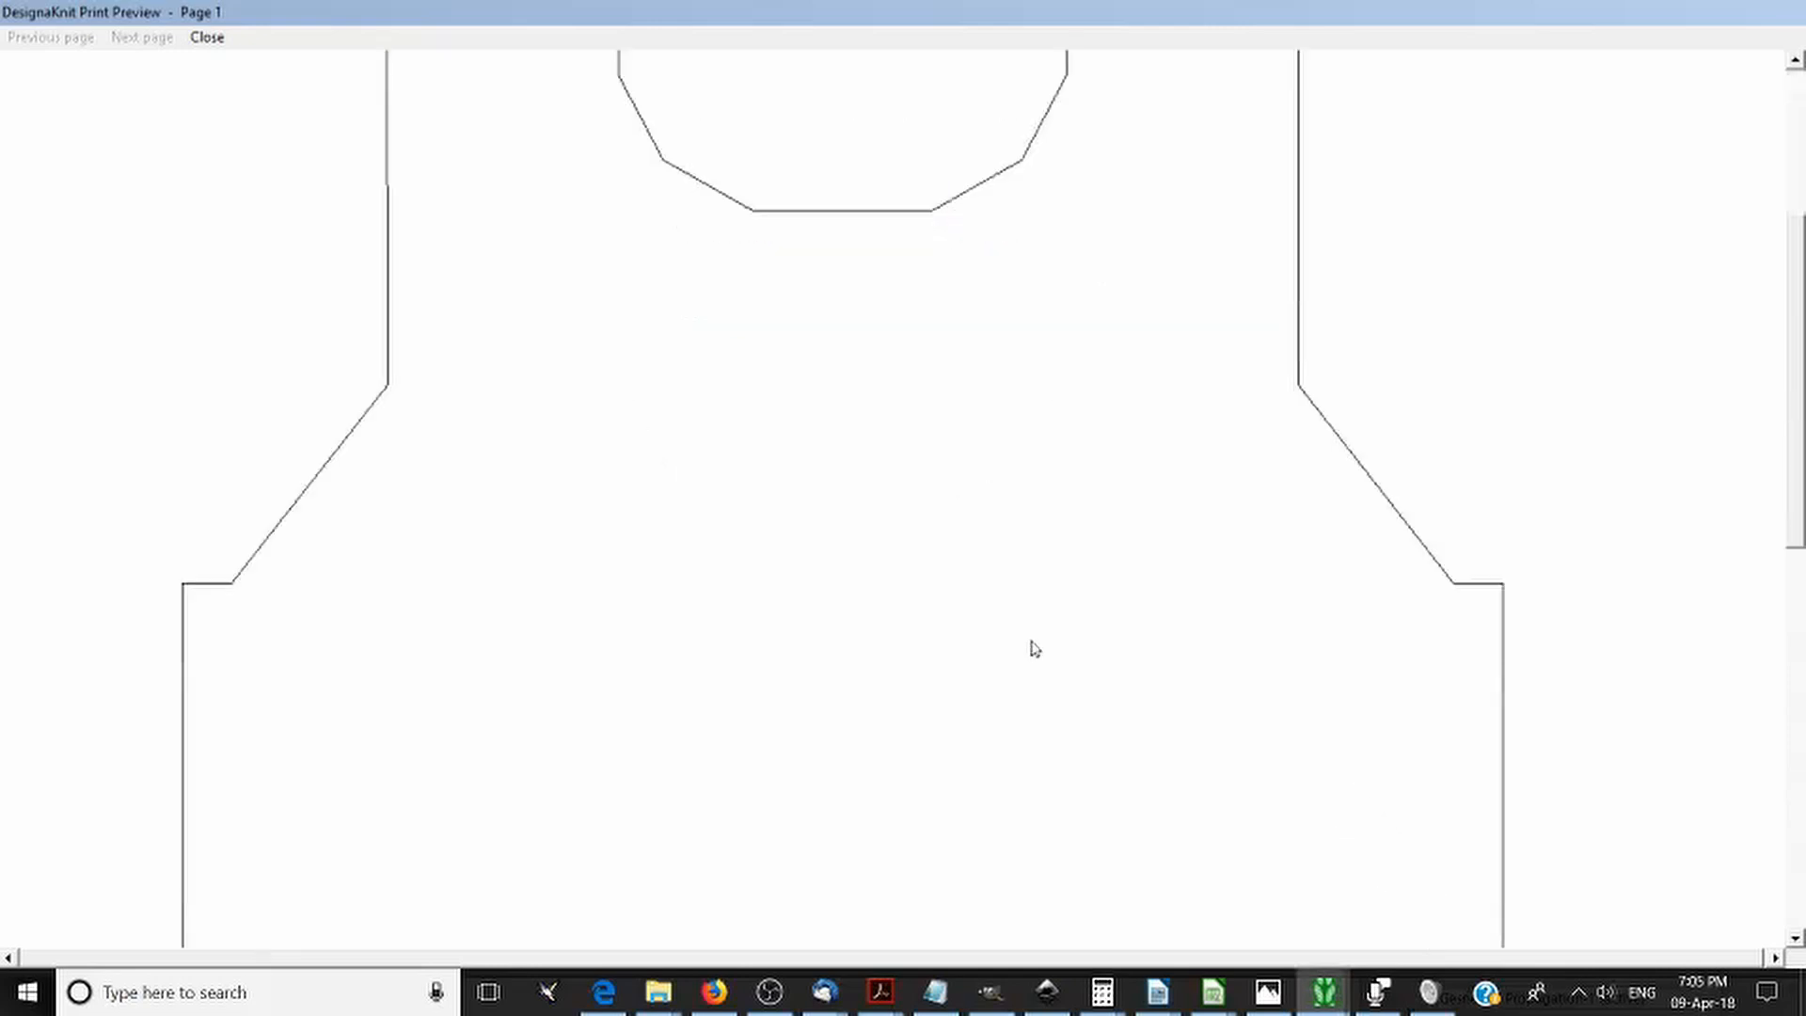
pyautogui.scroll(-6, 1035, 648)
pyautogui.scroll(3, 1037, 648)
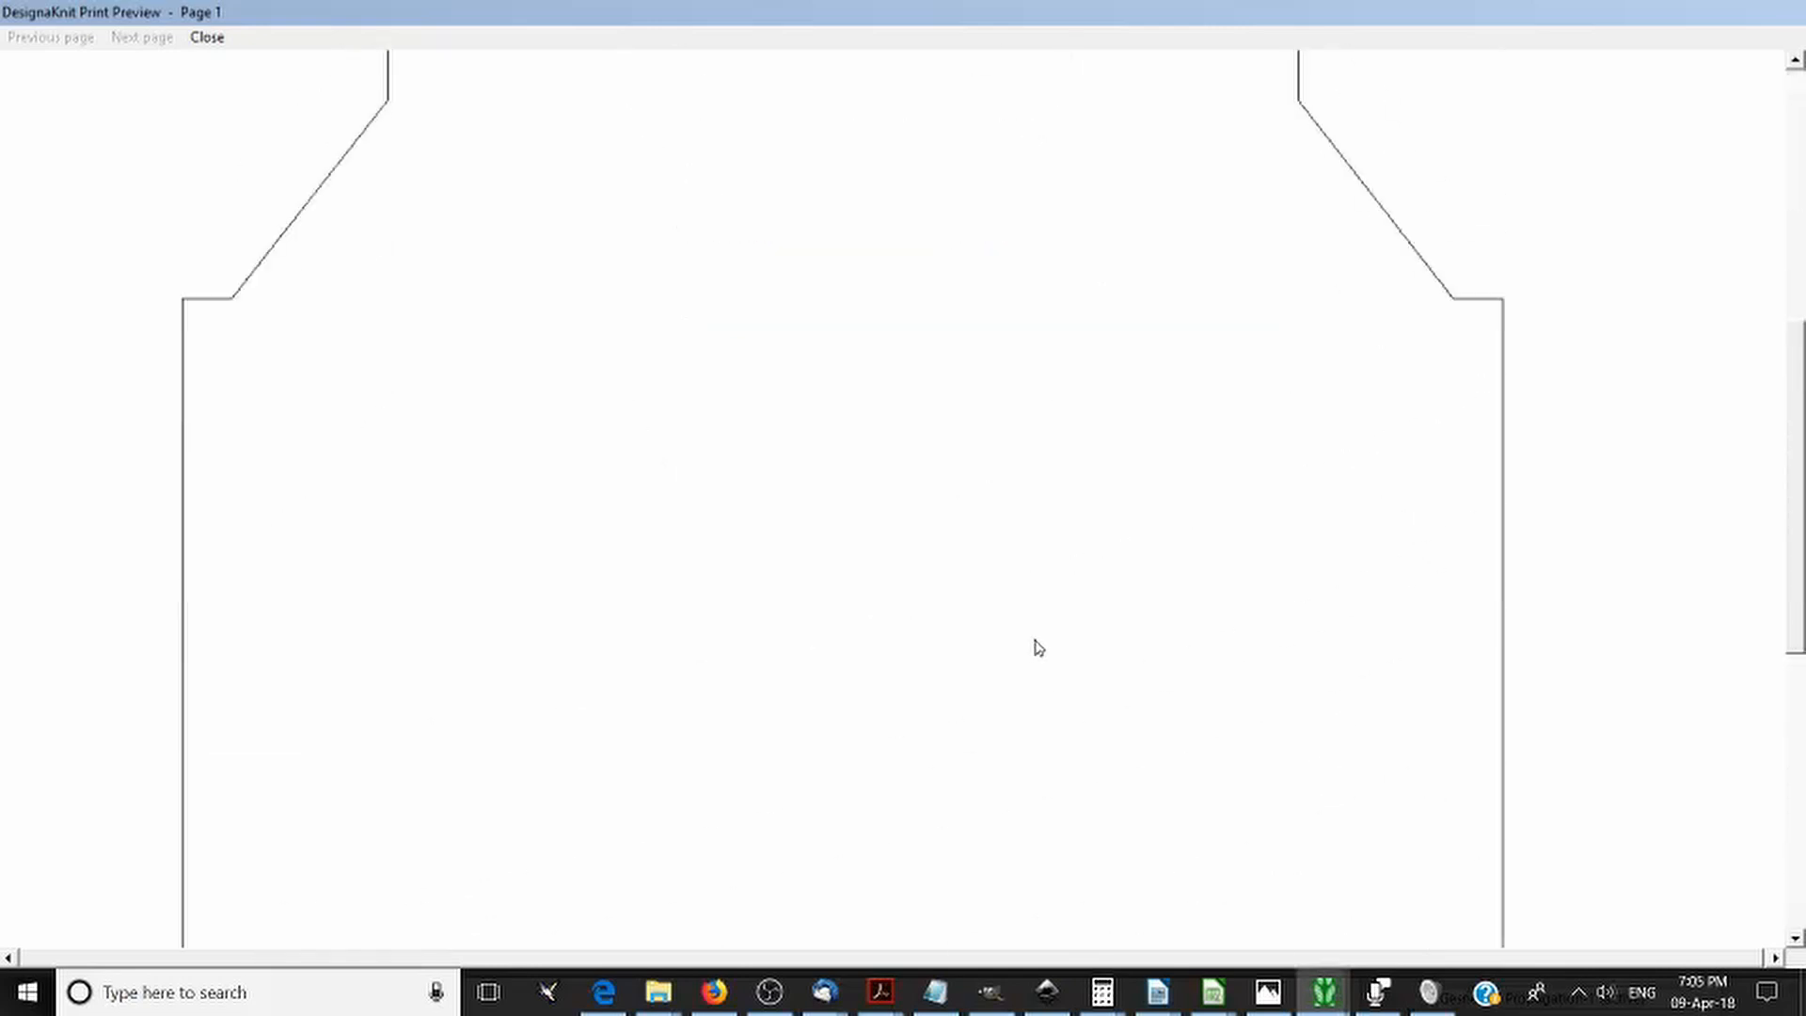
pyautogui.scroll(5, 1038, 647)
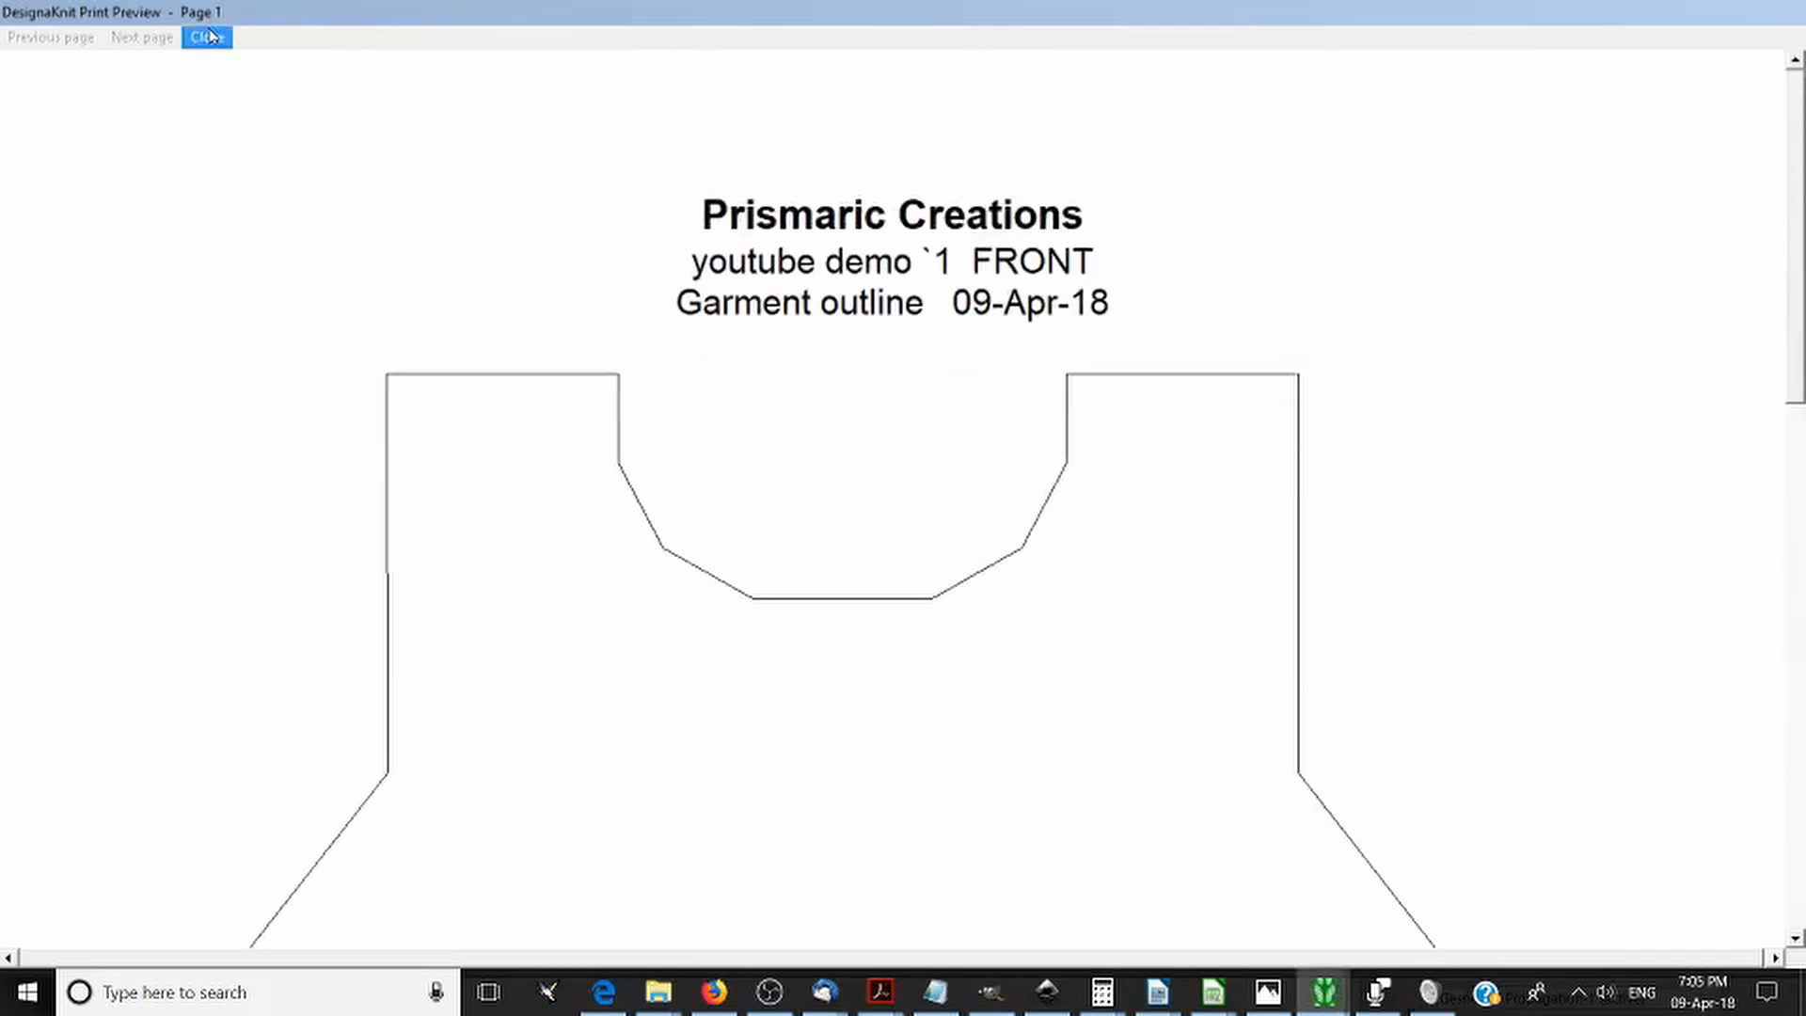
pyautogui.scroll(-5, 581, 132)
pyautogui.scroll(-6, 583, 143)
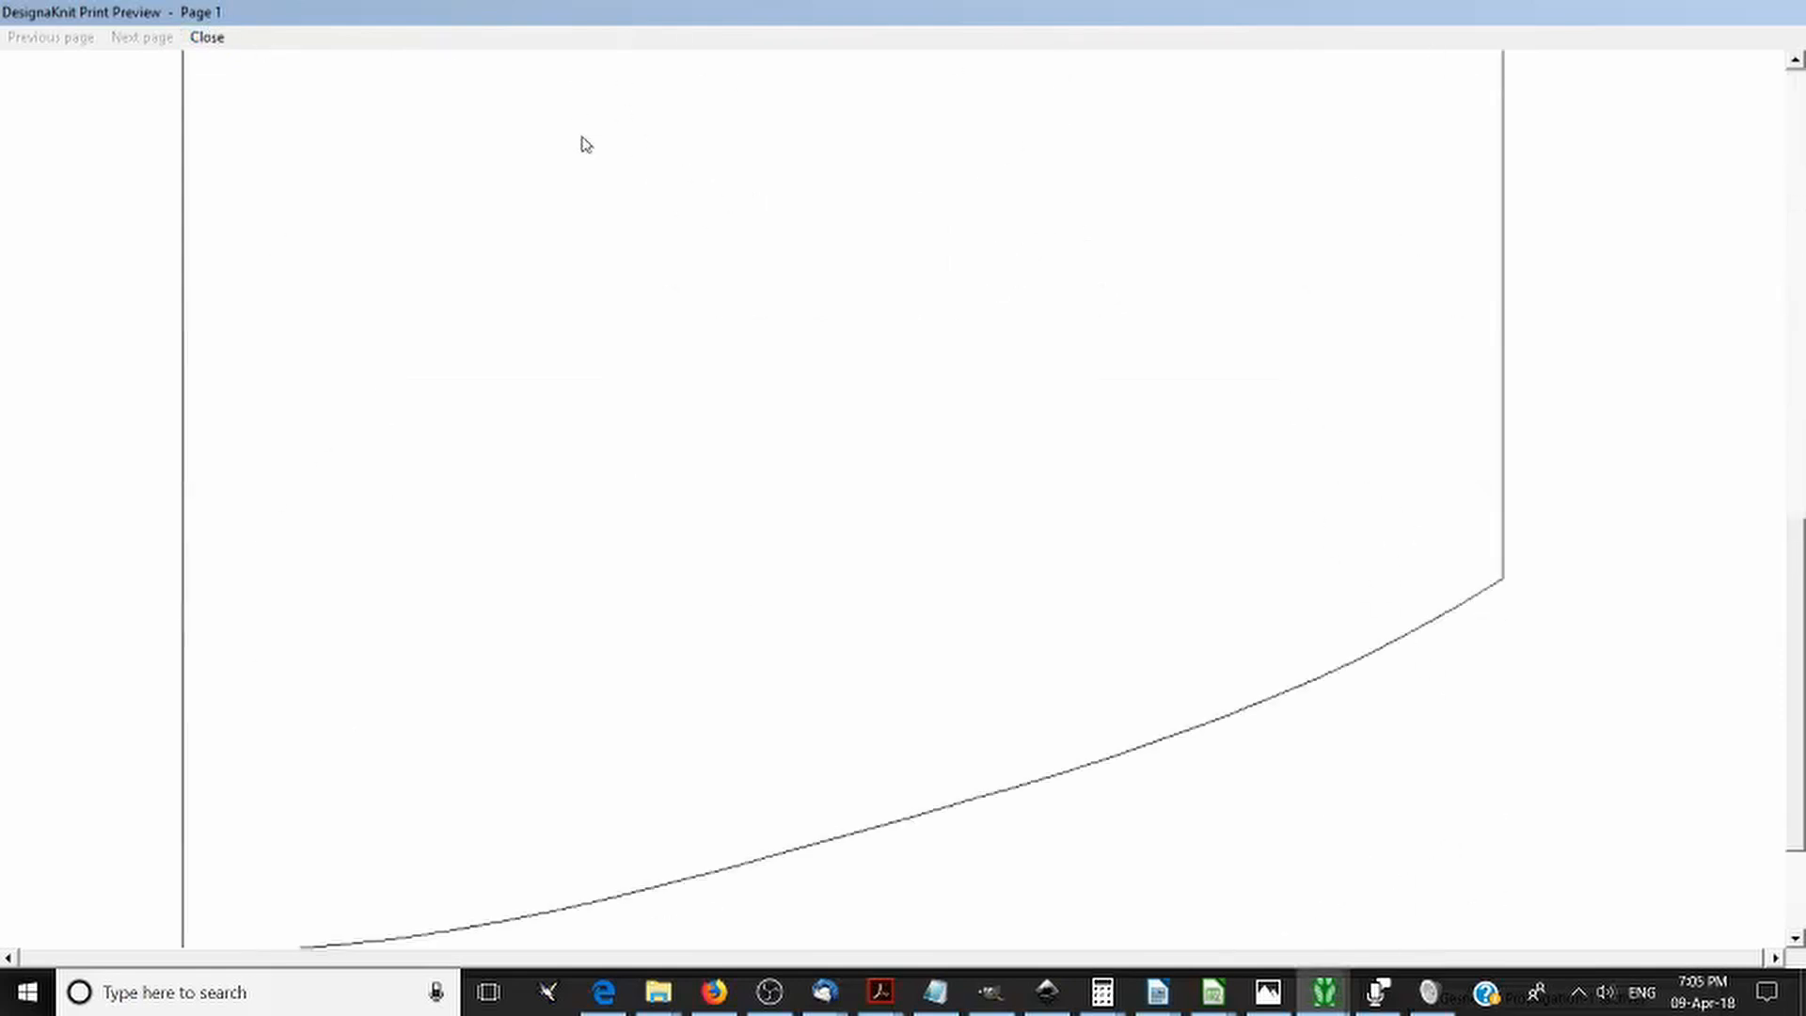
pyautogui.scroll(1, 584, 143)
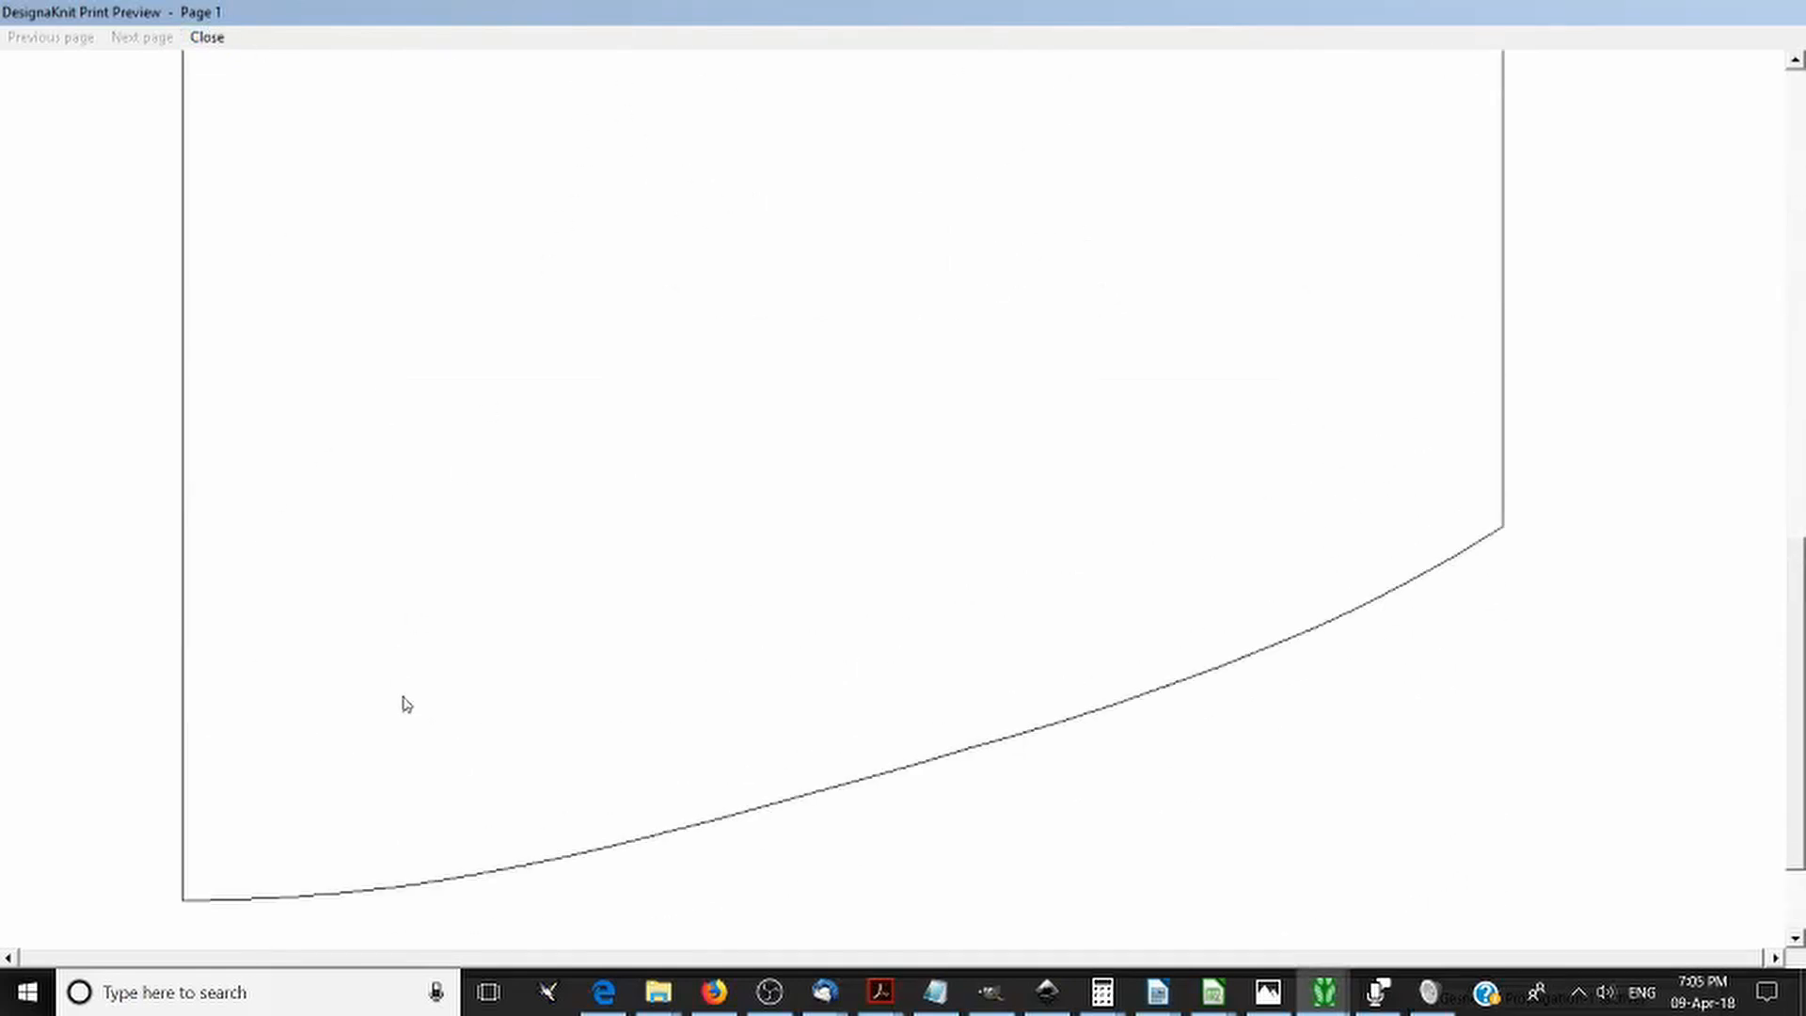
pyautogui.scroll(10, 310, 751)
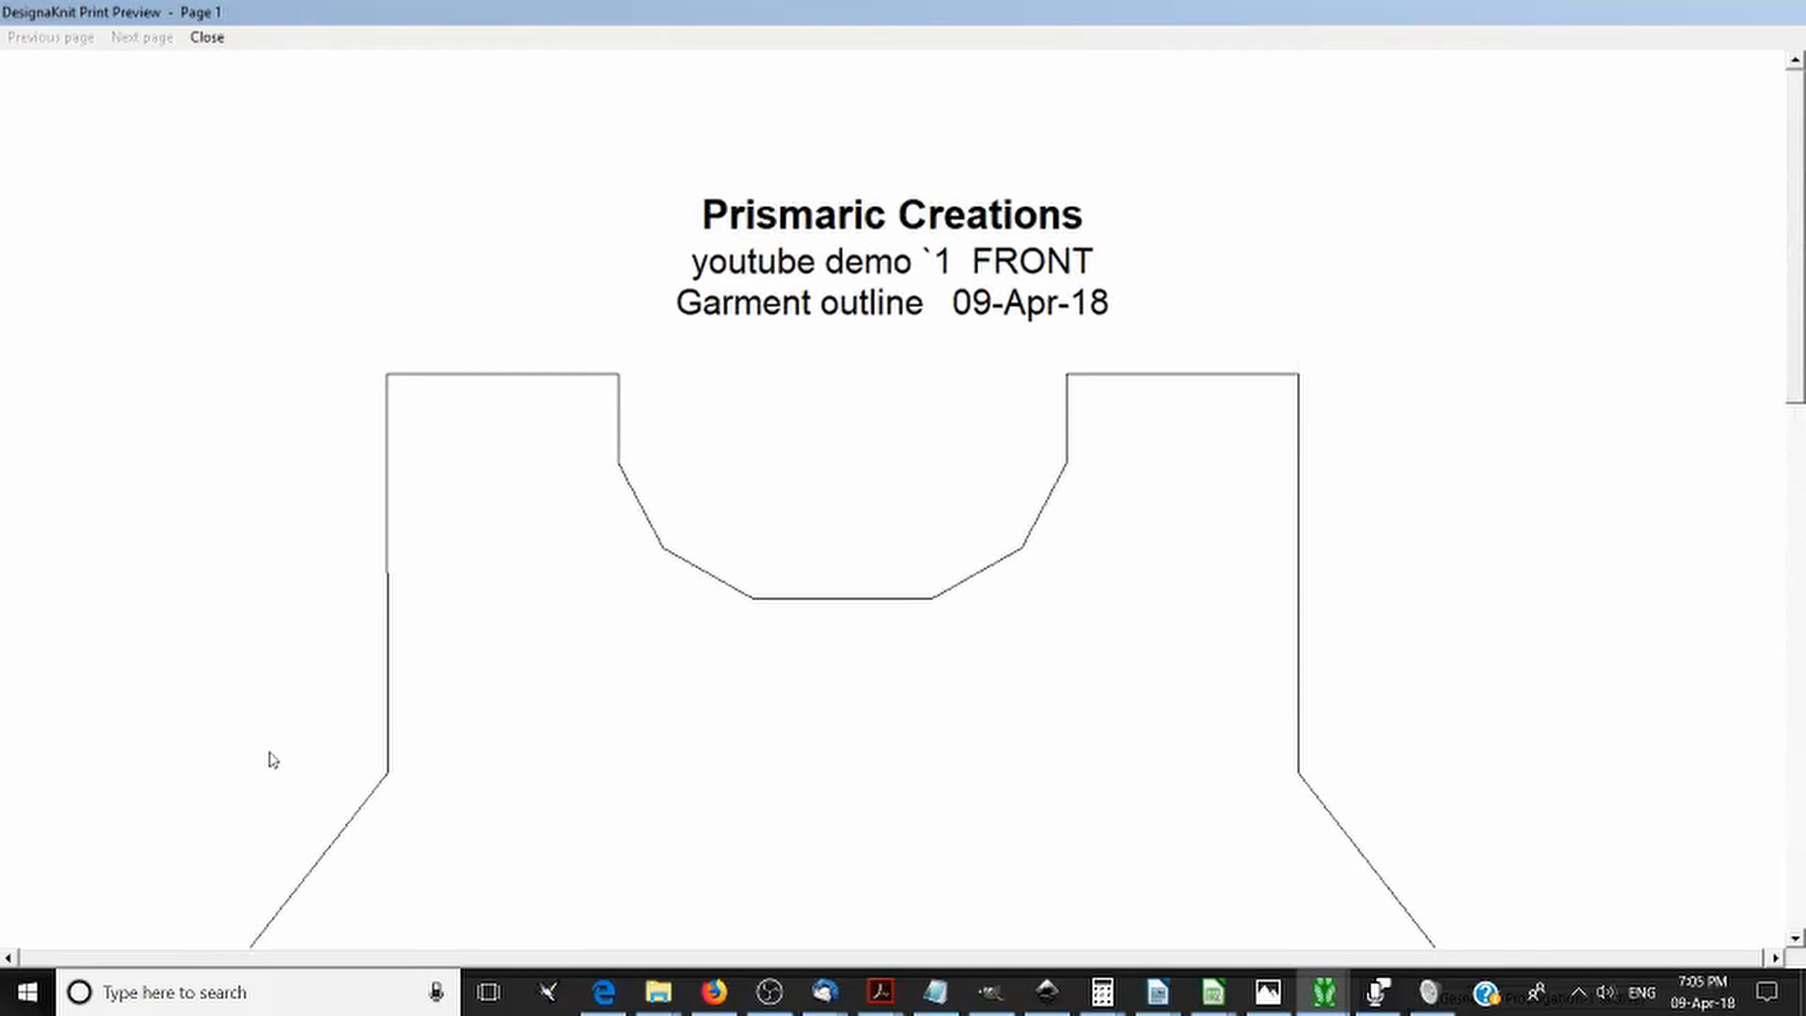
pyautogui.scroll(-5, 273, 760)
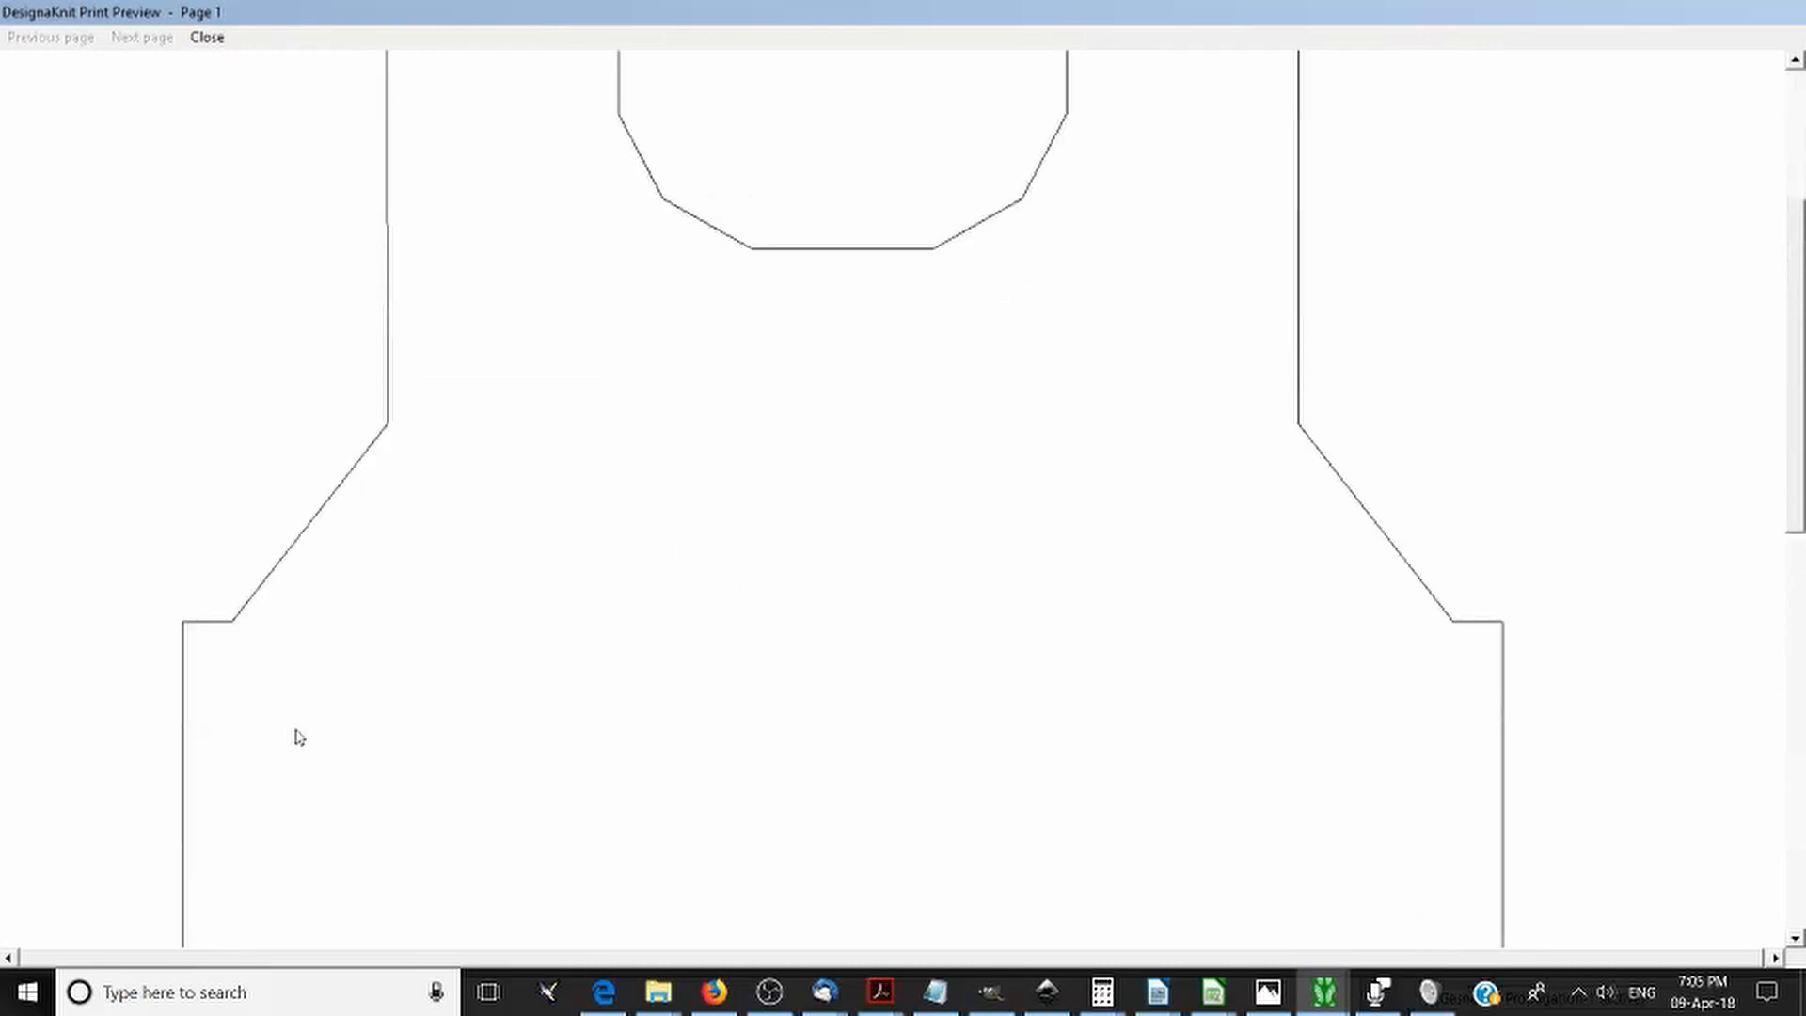
pyautogui.click(207, 38)
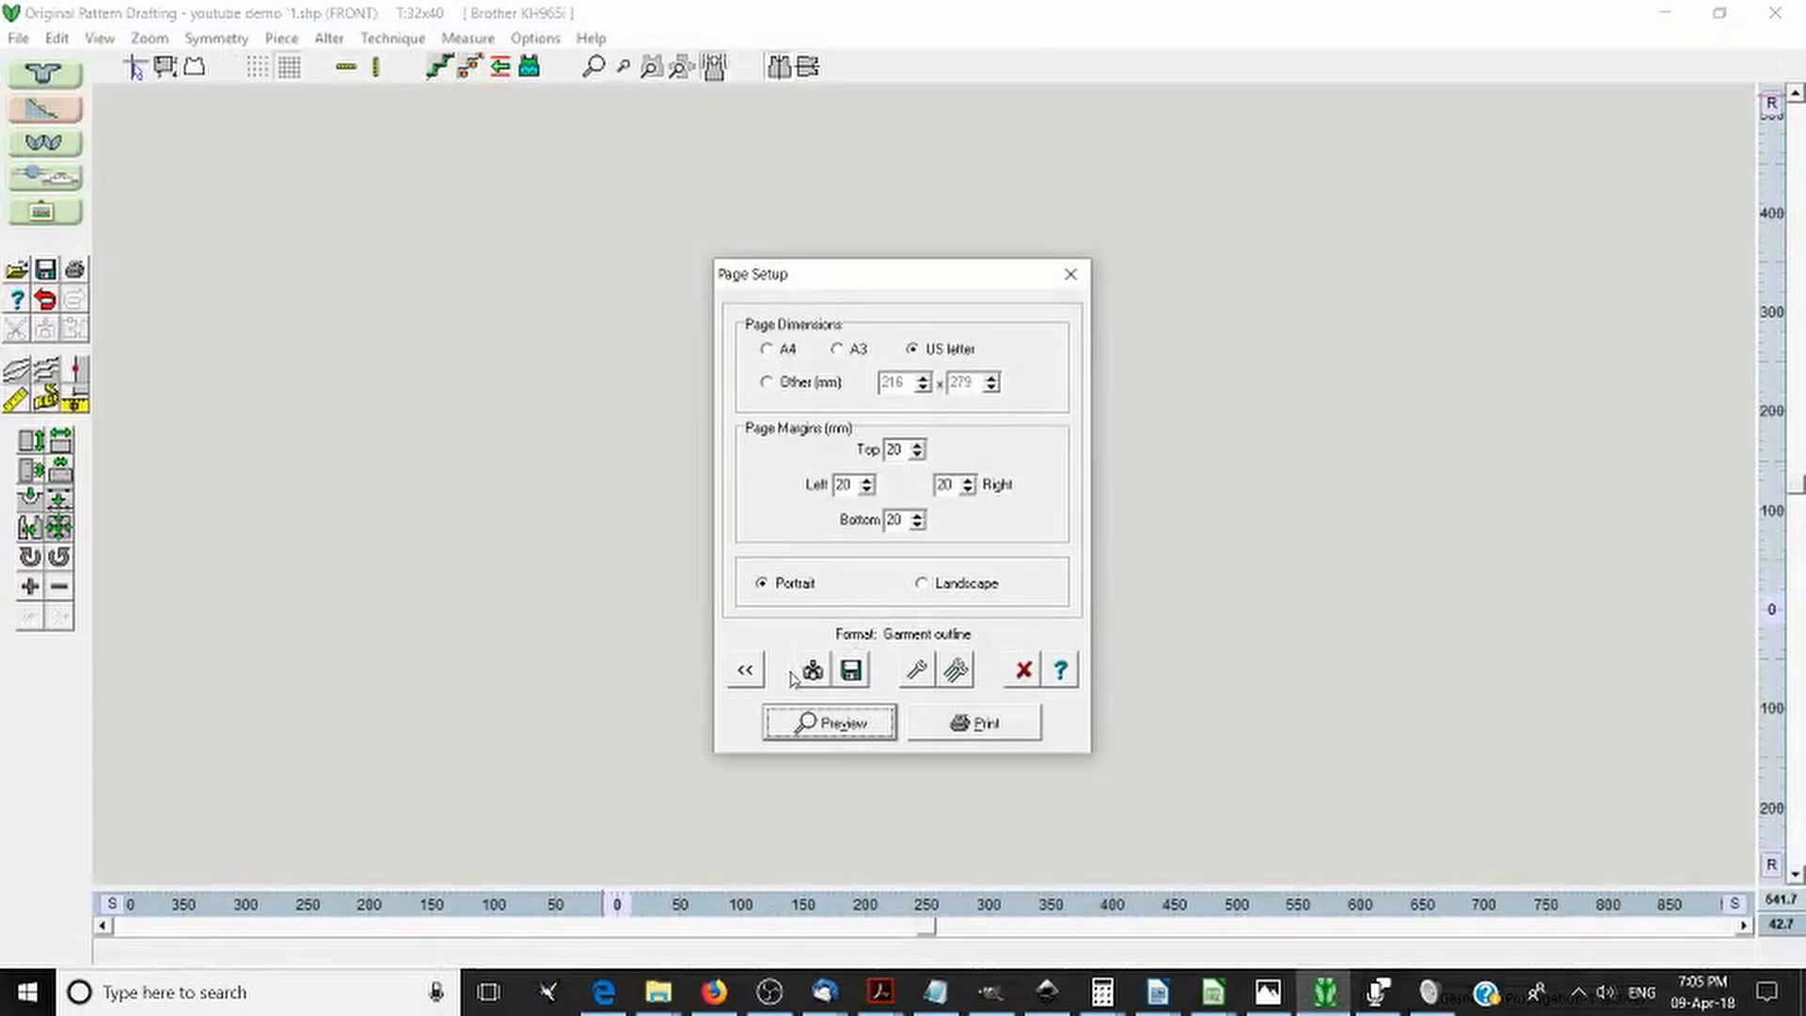
pyautogui.click(748, 681)
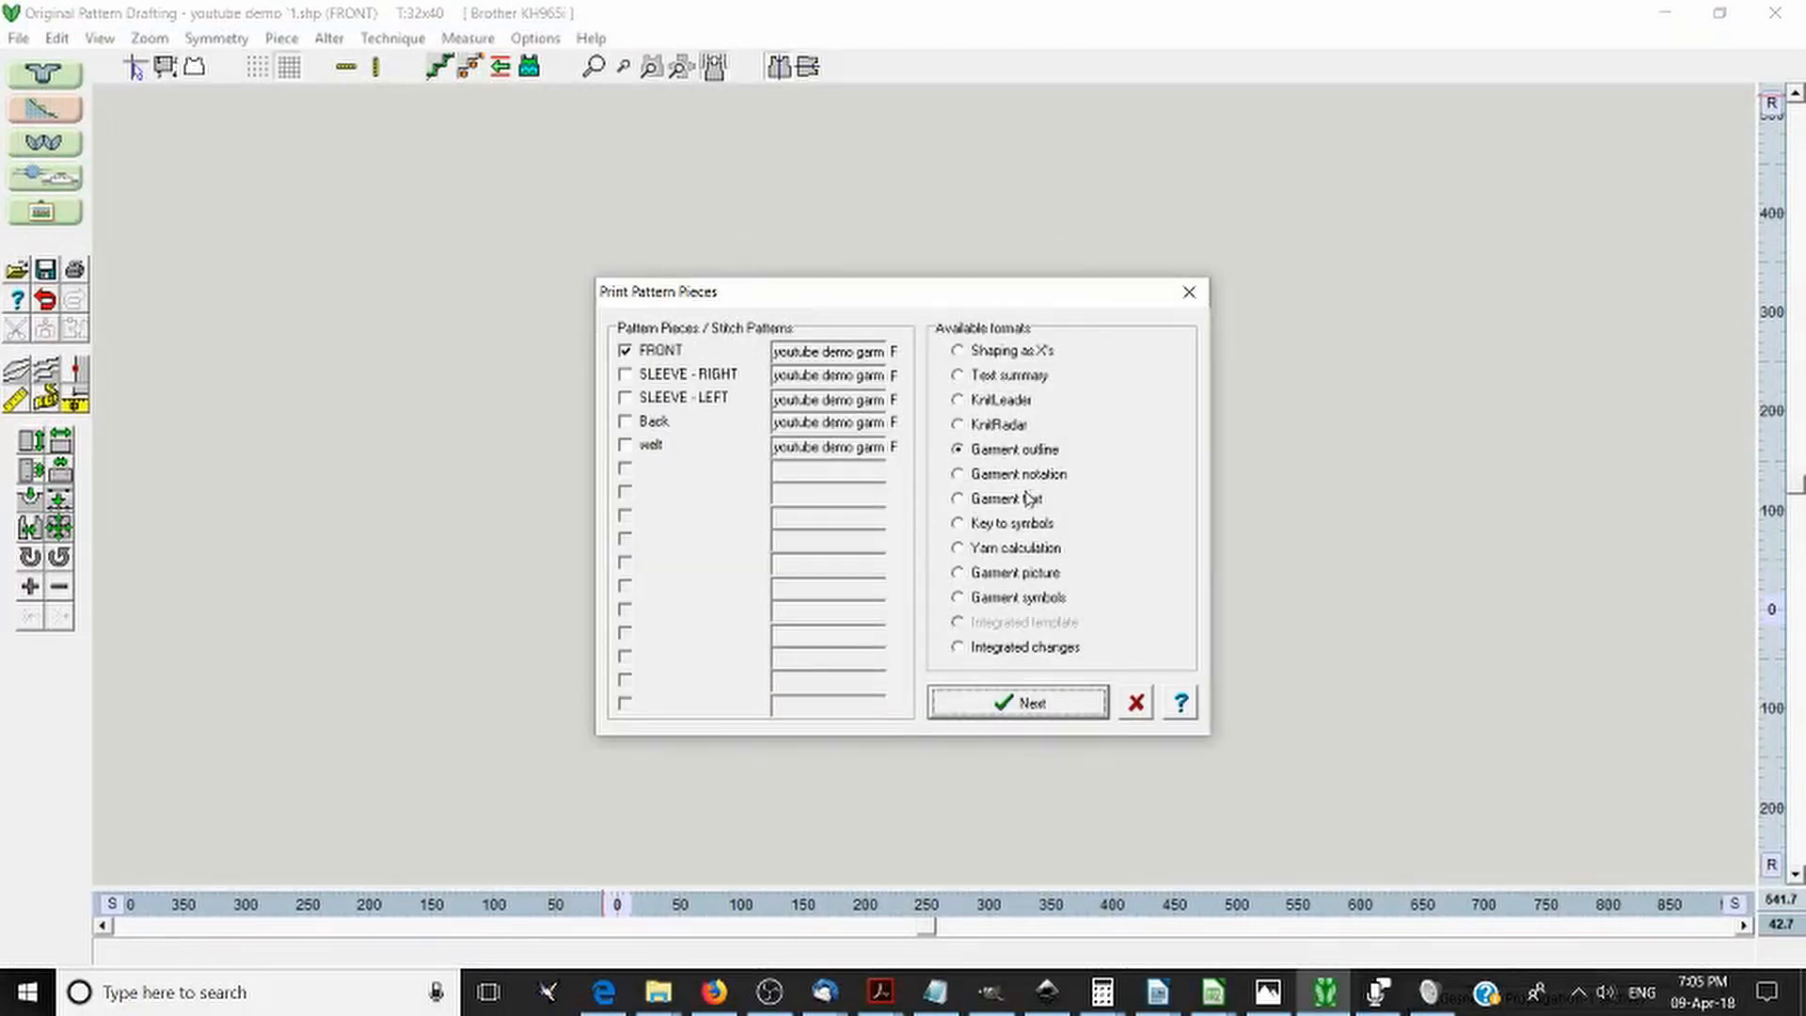
pyautogui.click(1047, 459)
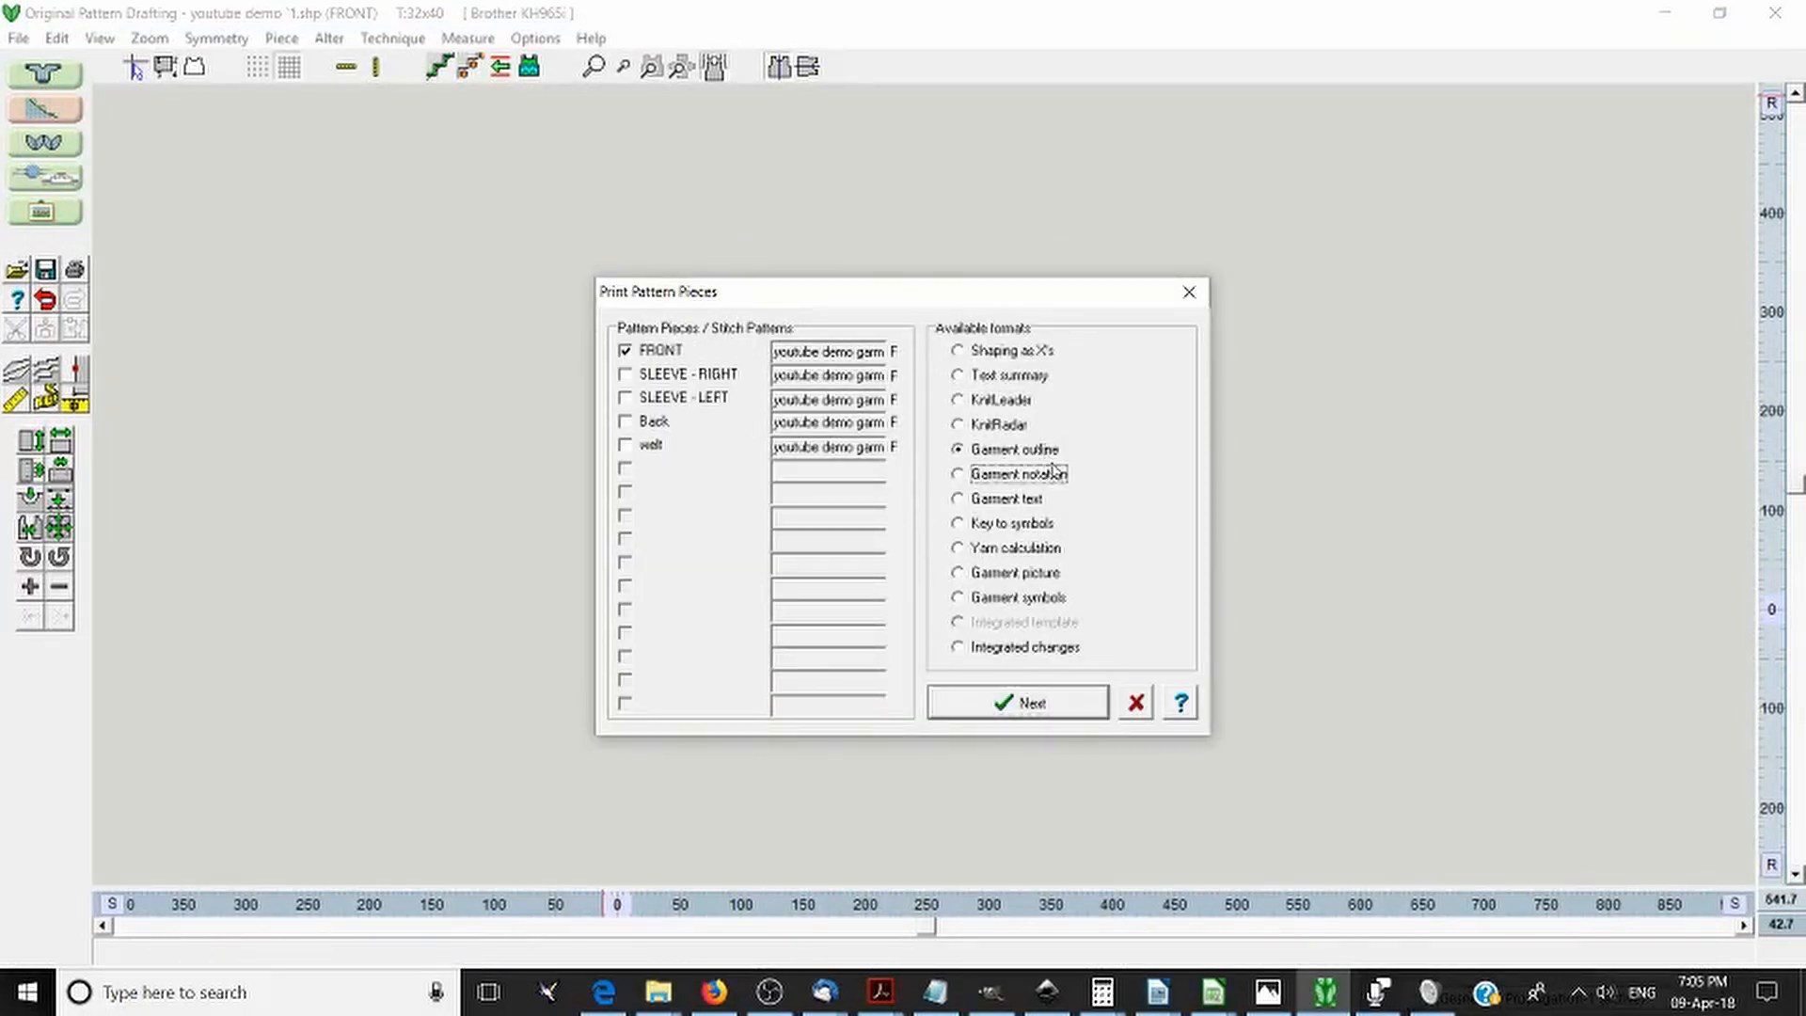
pyautogui.click(1013, 715)
pyautogui.click(829, 723)
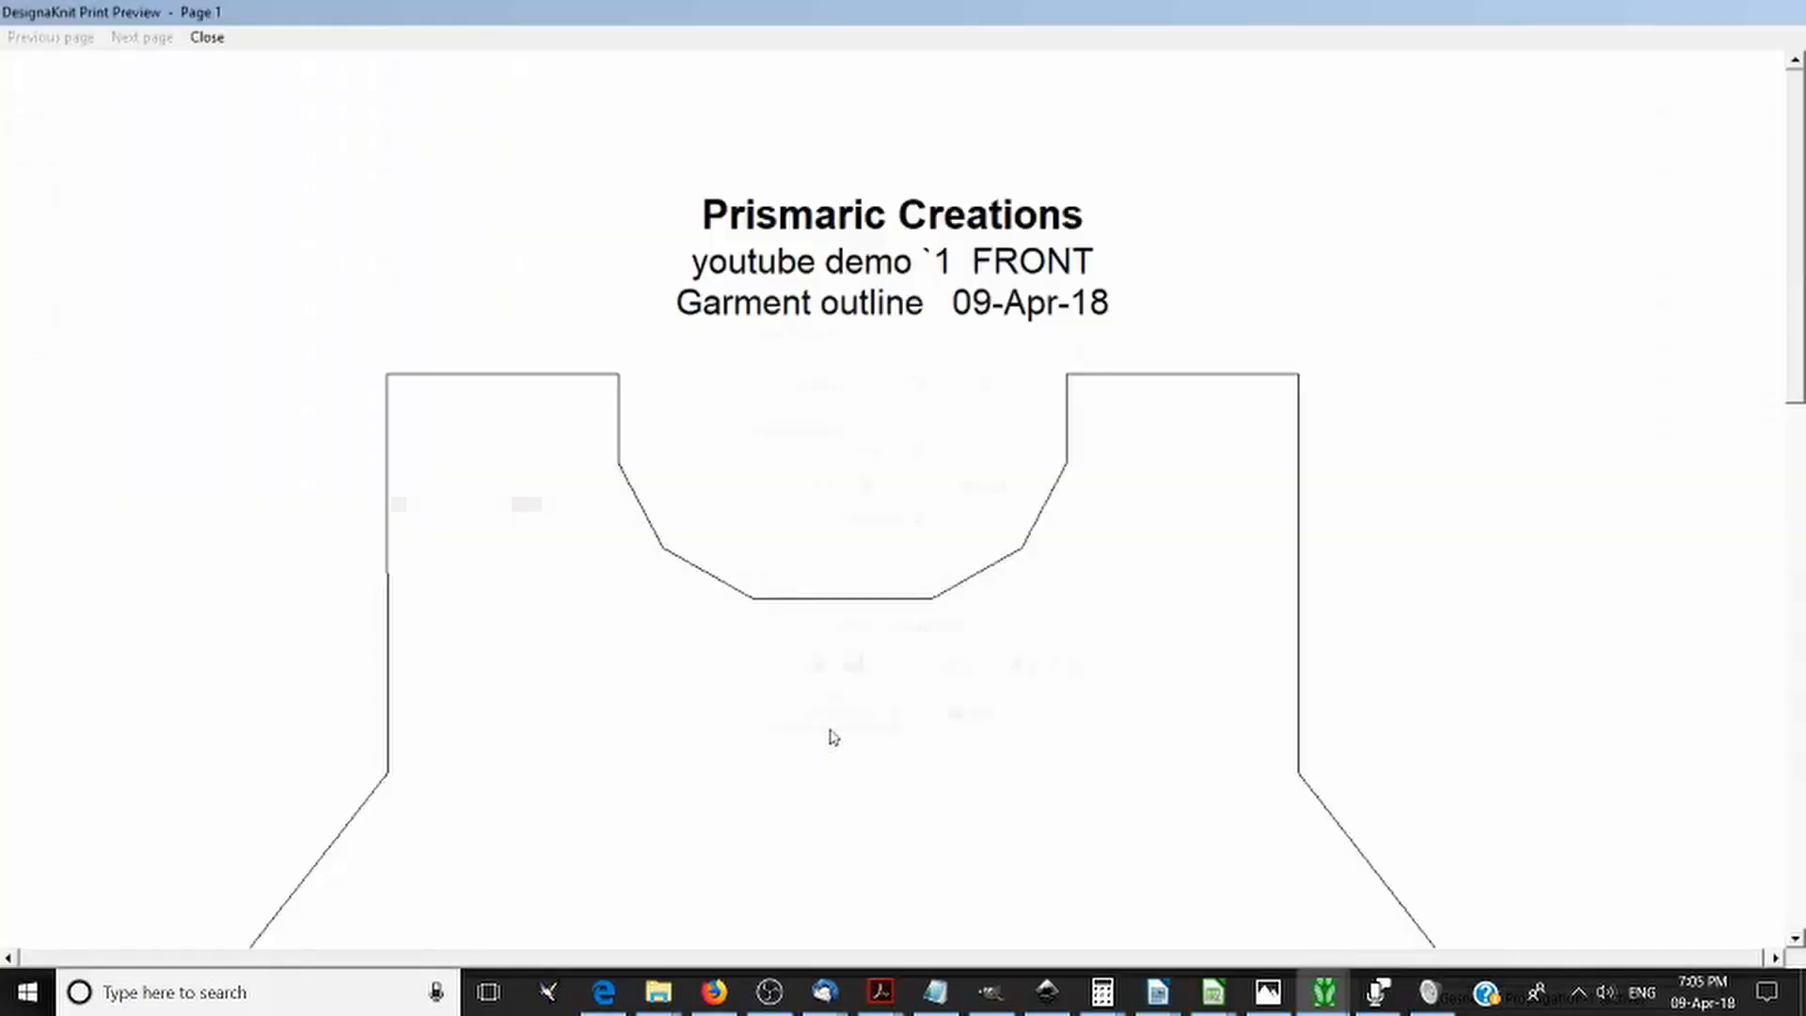
pyautogui.scroll(-1, 894, 661)
pyautogui.click(896, 661)
pyautogui.scroll(-1, 896, 662)
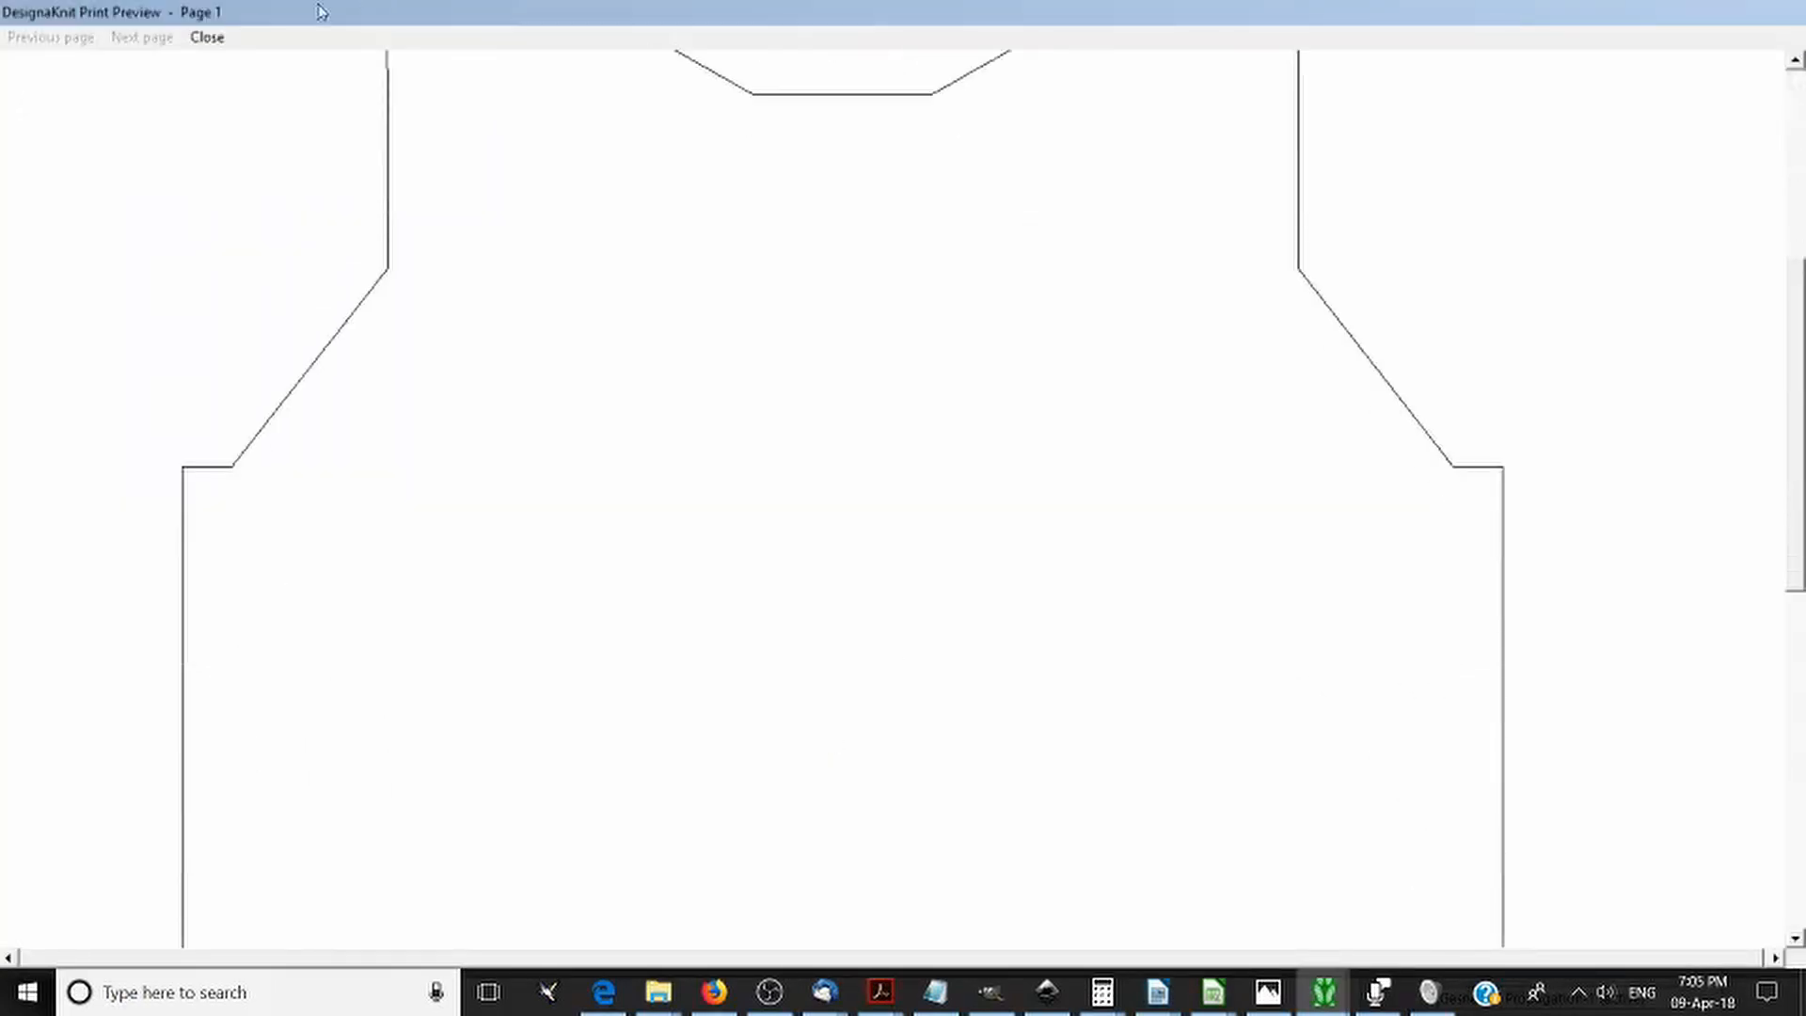
pyautogui.click(207, 37)
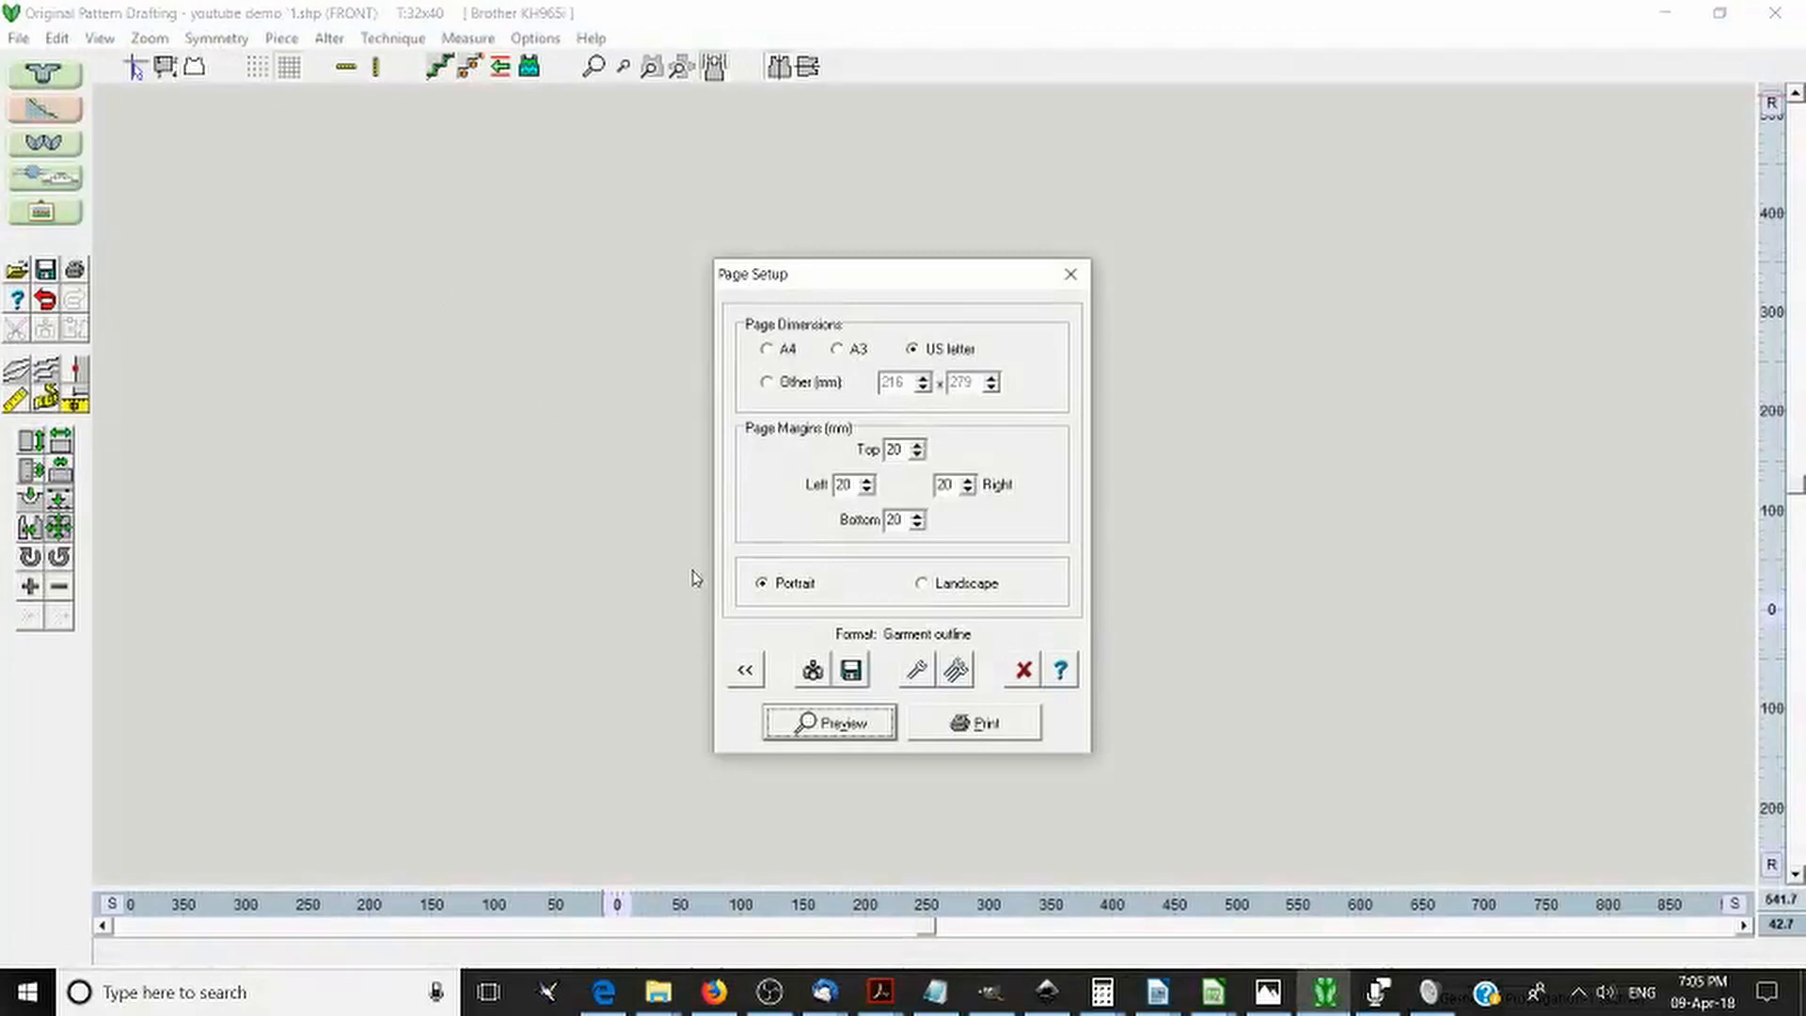
pyautogui.click(744, 673)
# - Switch the FRONT piece's print format to Garment notation and accept its setup at 25% of actual size with markers included
pyautogui.click(1040, 478)
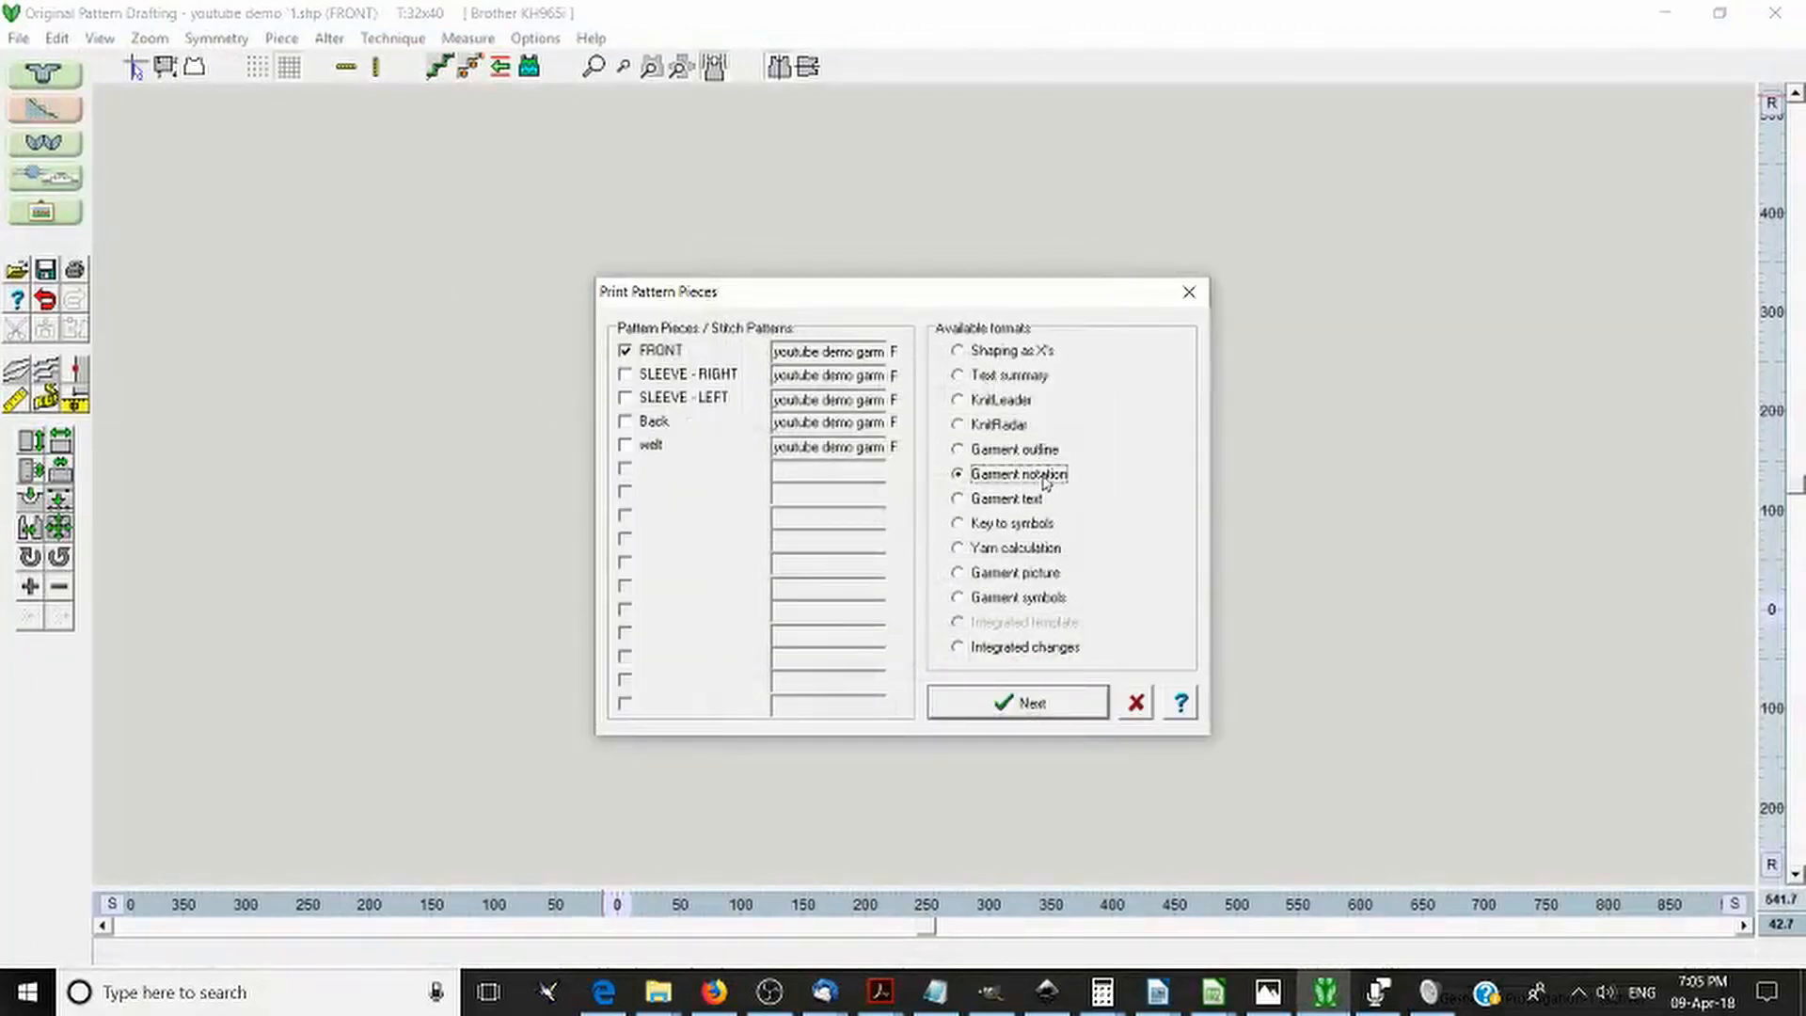
pyautogui.click(1002, 698)
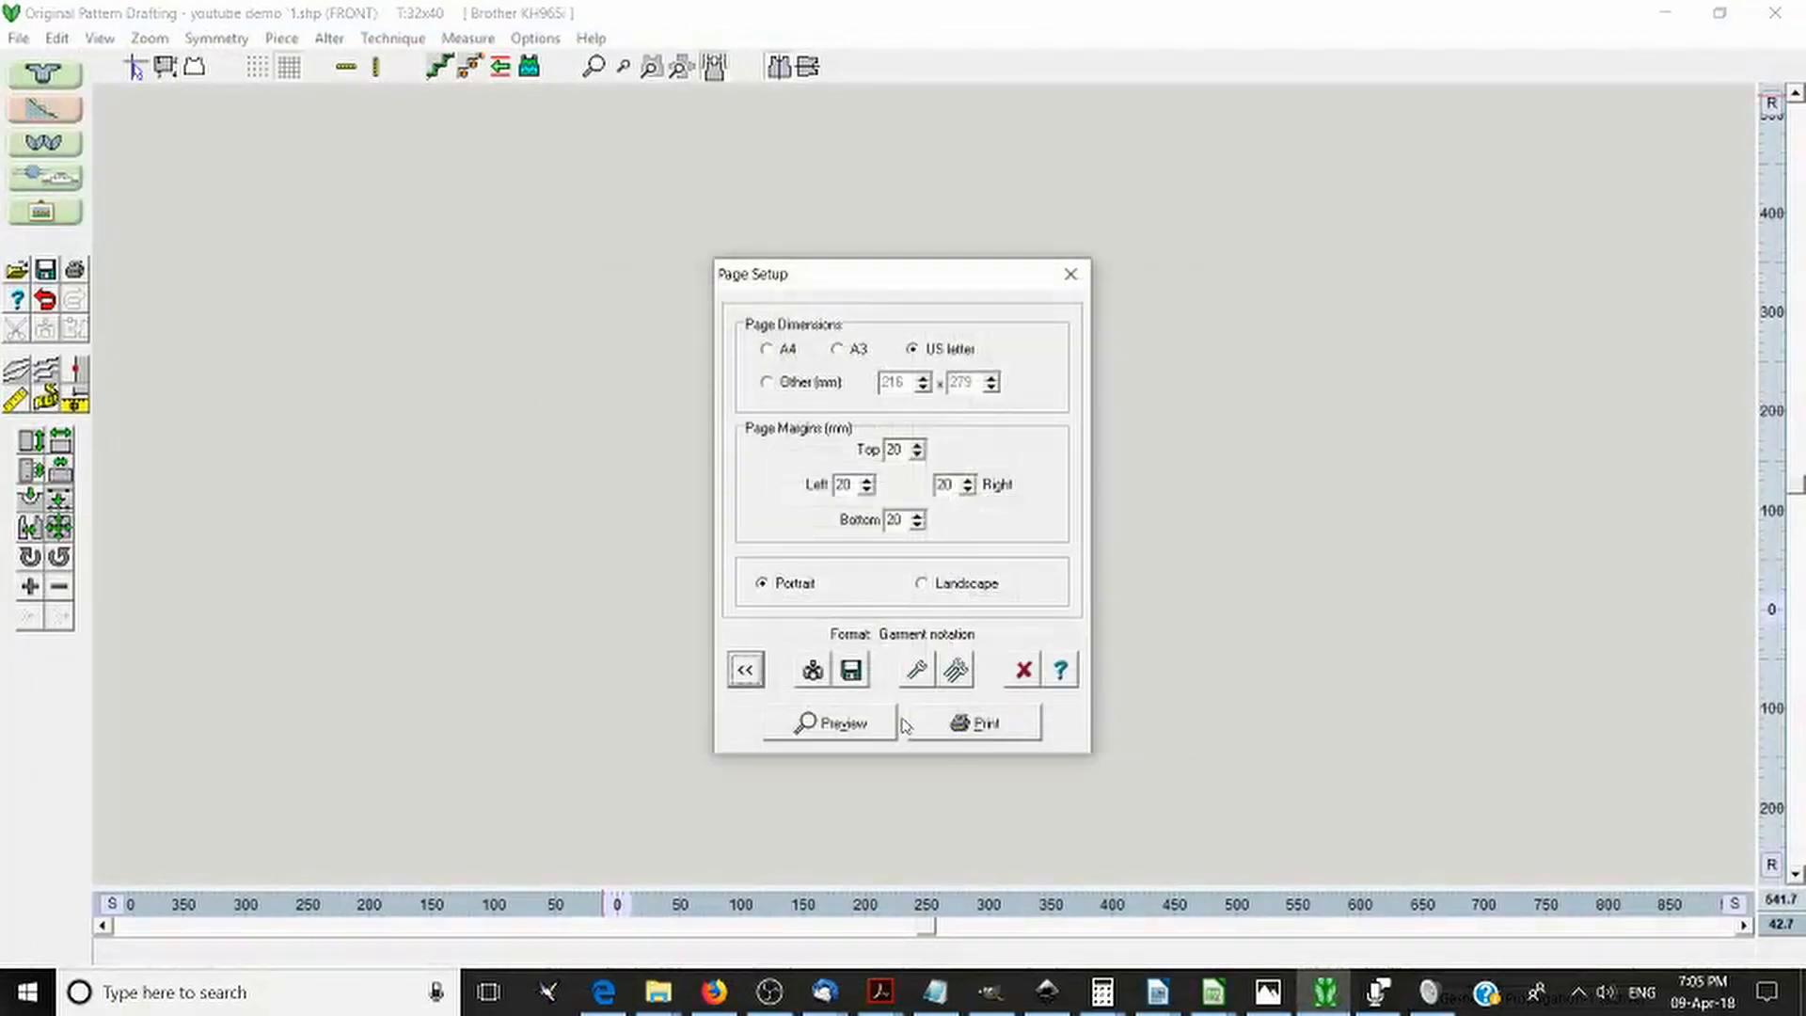
pyautogui.click(916, 667)
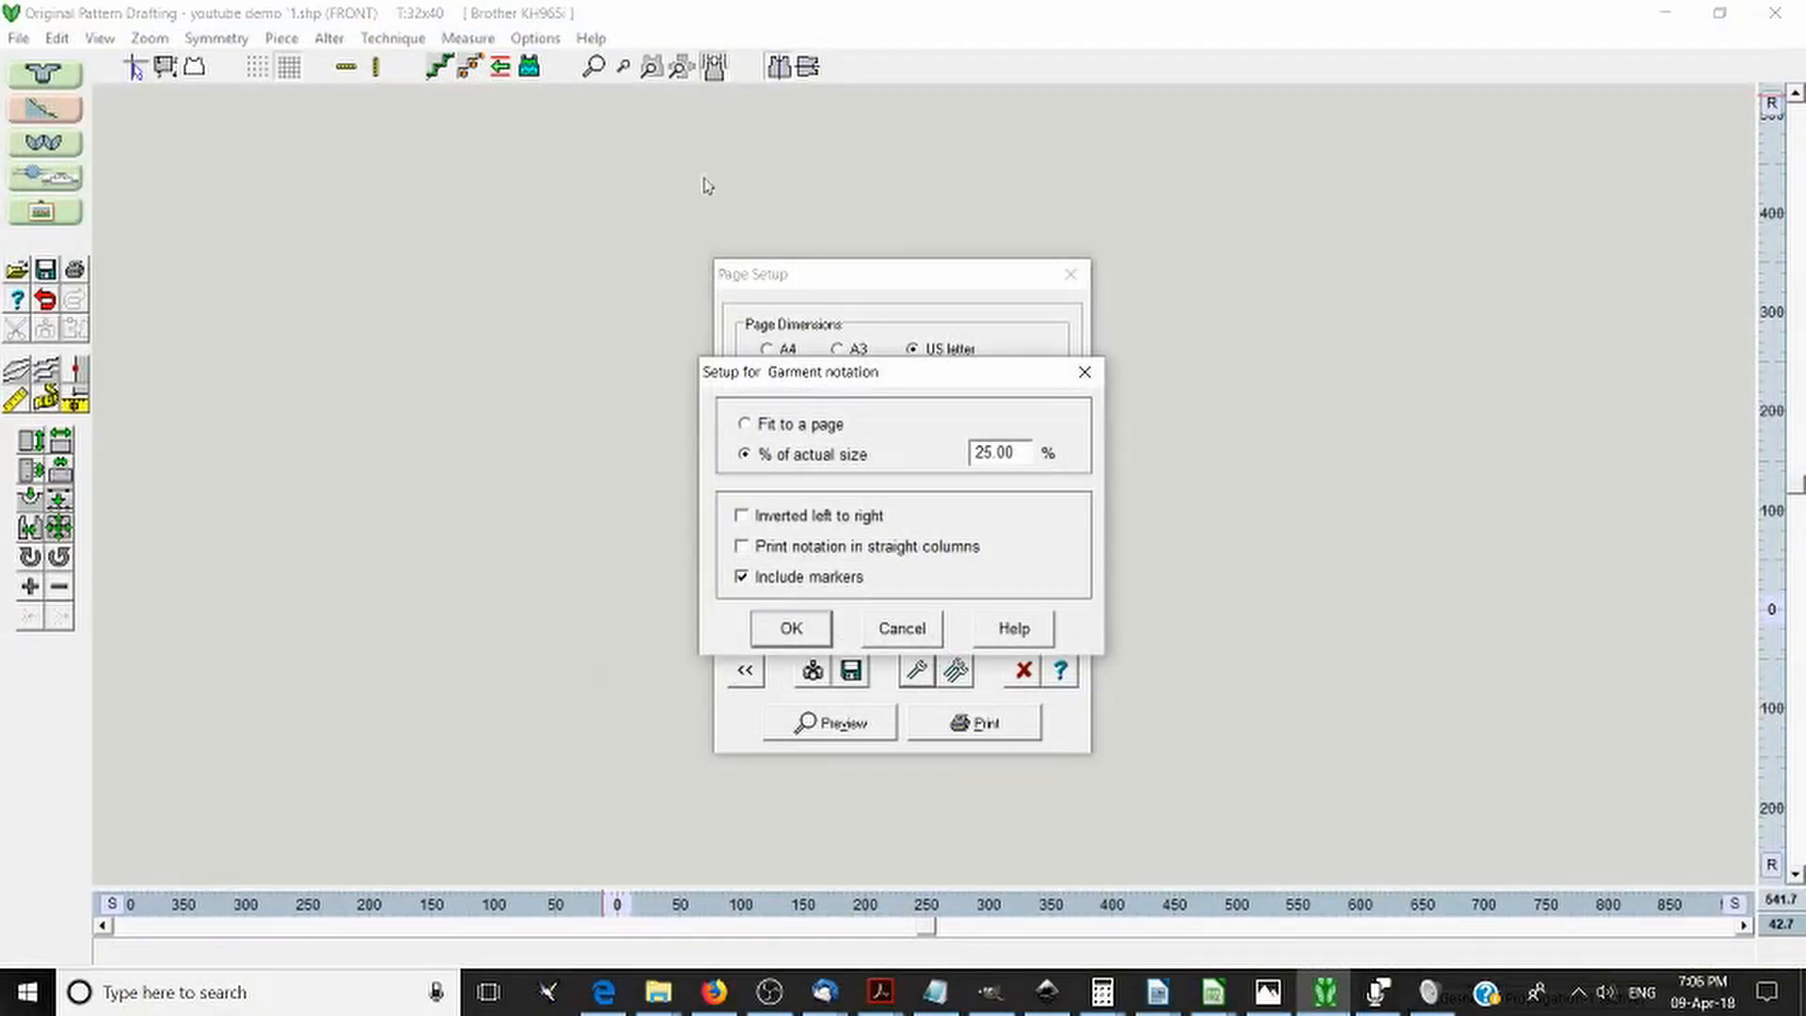
pyautogui.click(791, 628)
pyautogui.click(918, 672)
pyautogui.click(795, 626)
# - Preview the Garment notation printout, read the shaping notation from shoulders to hem, and return to the print format choices
pyautogui.click(870, 743)
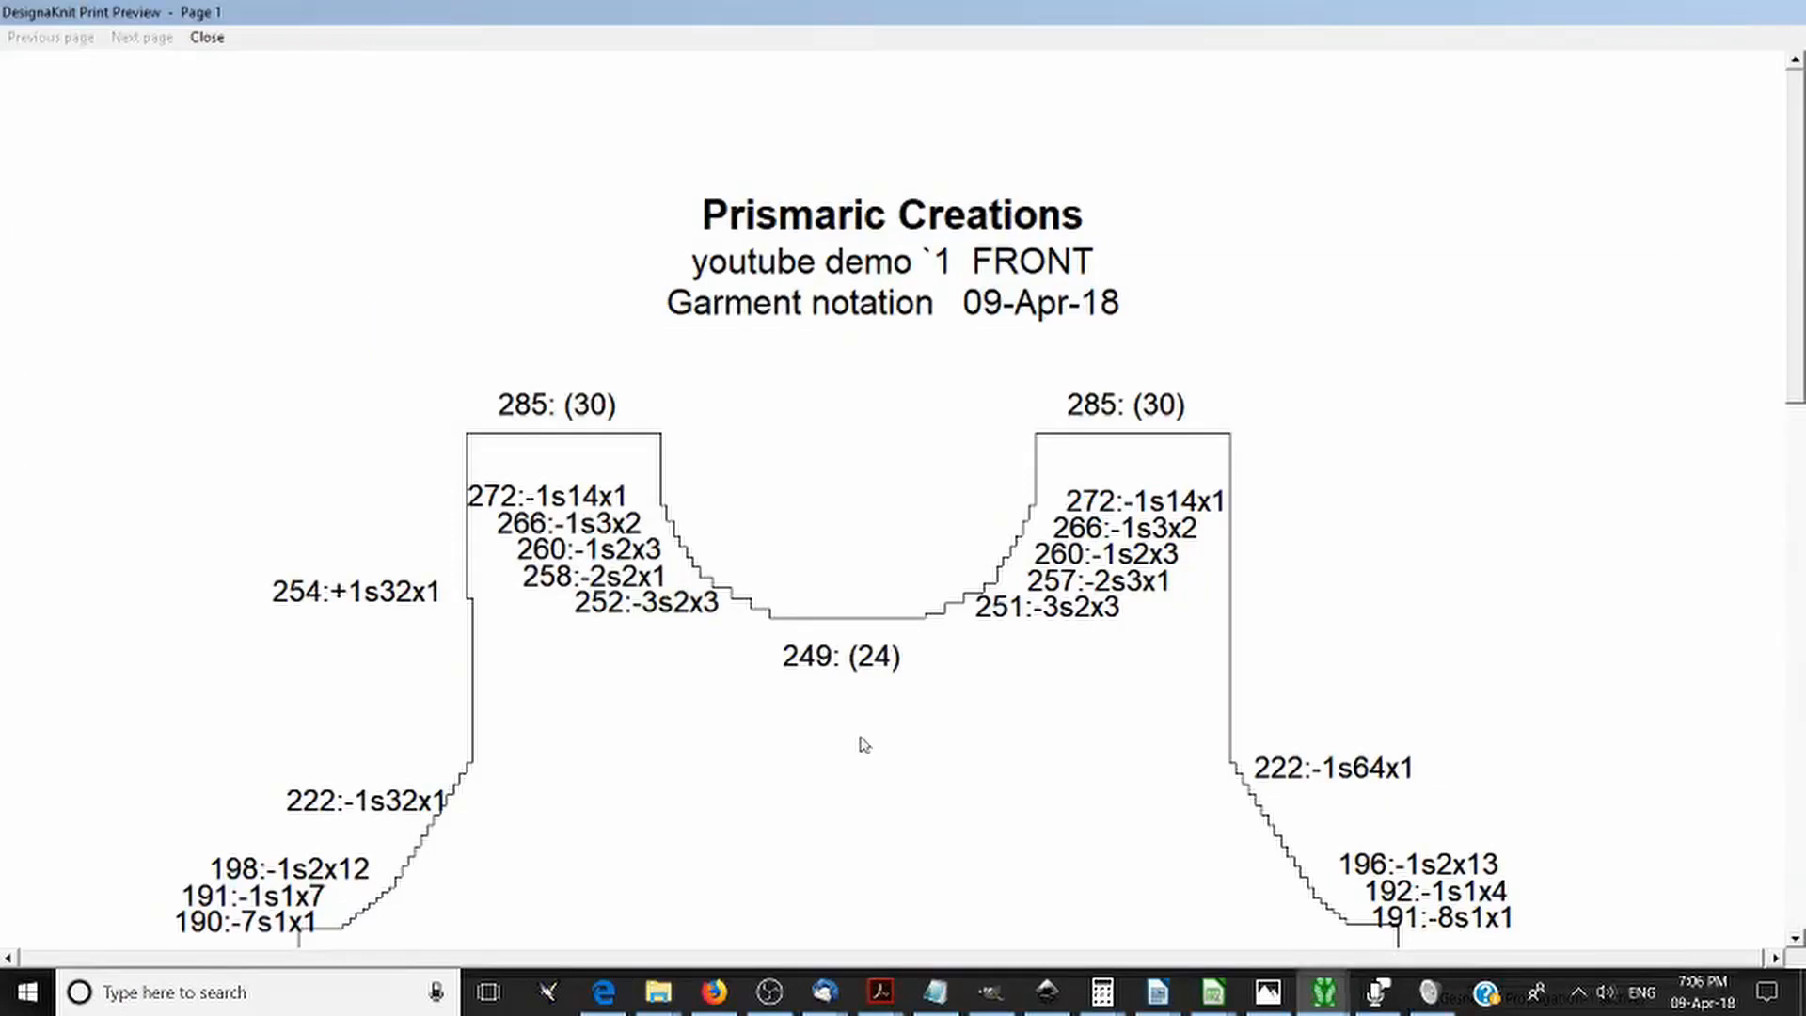
pyautogui.scroll(-12, 1122, 637)
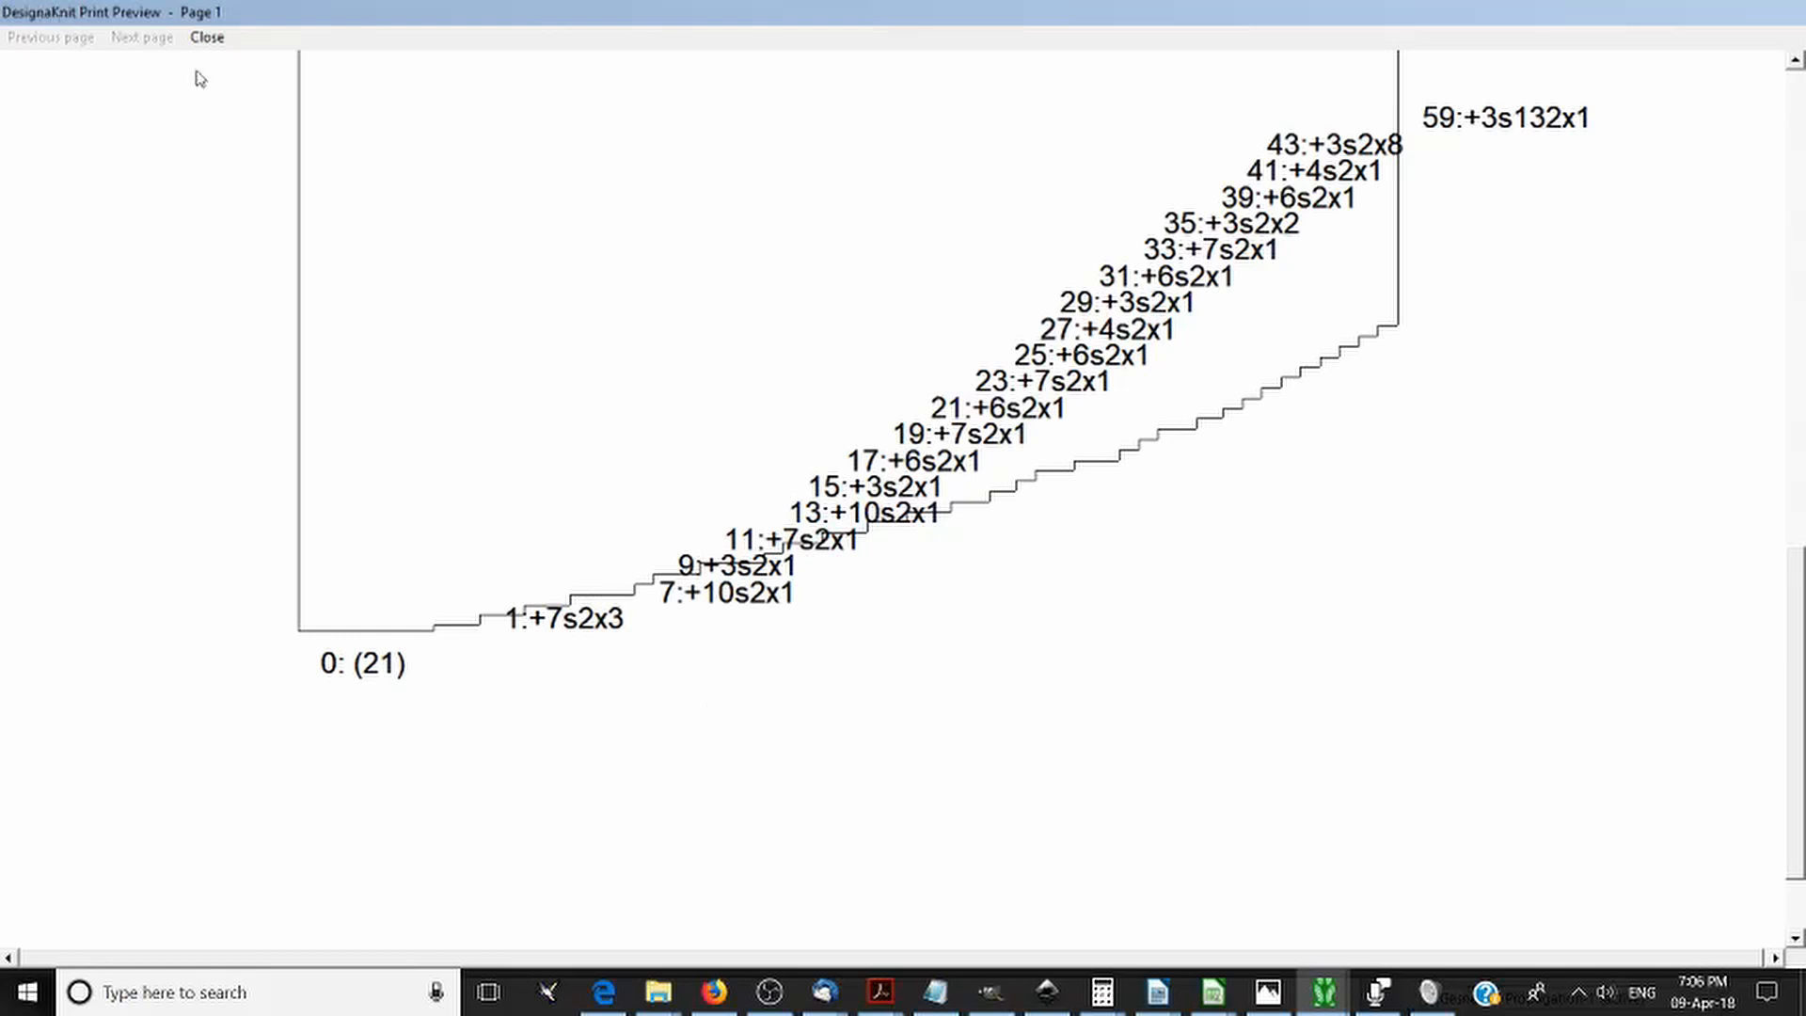
pyautogui.click(207, 38)
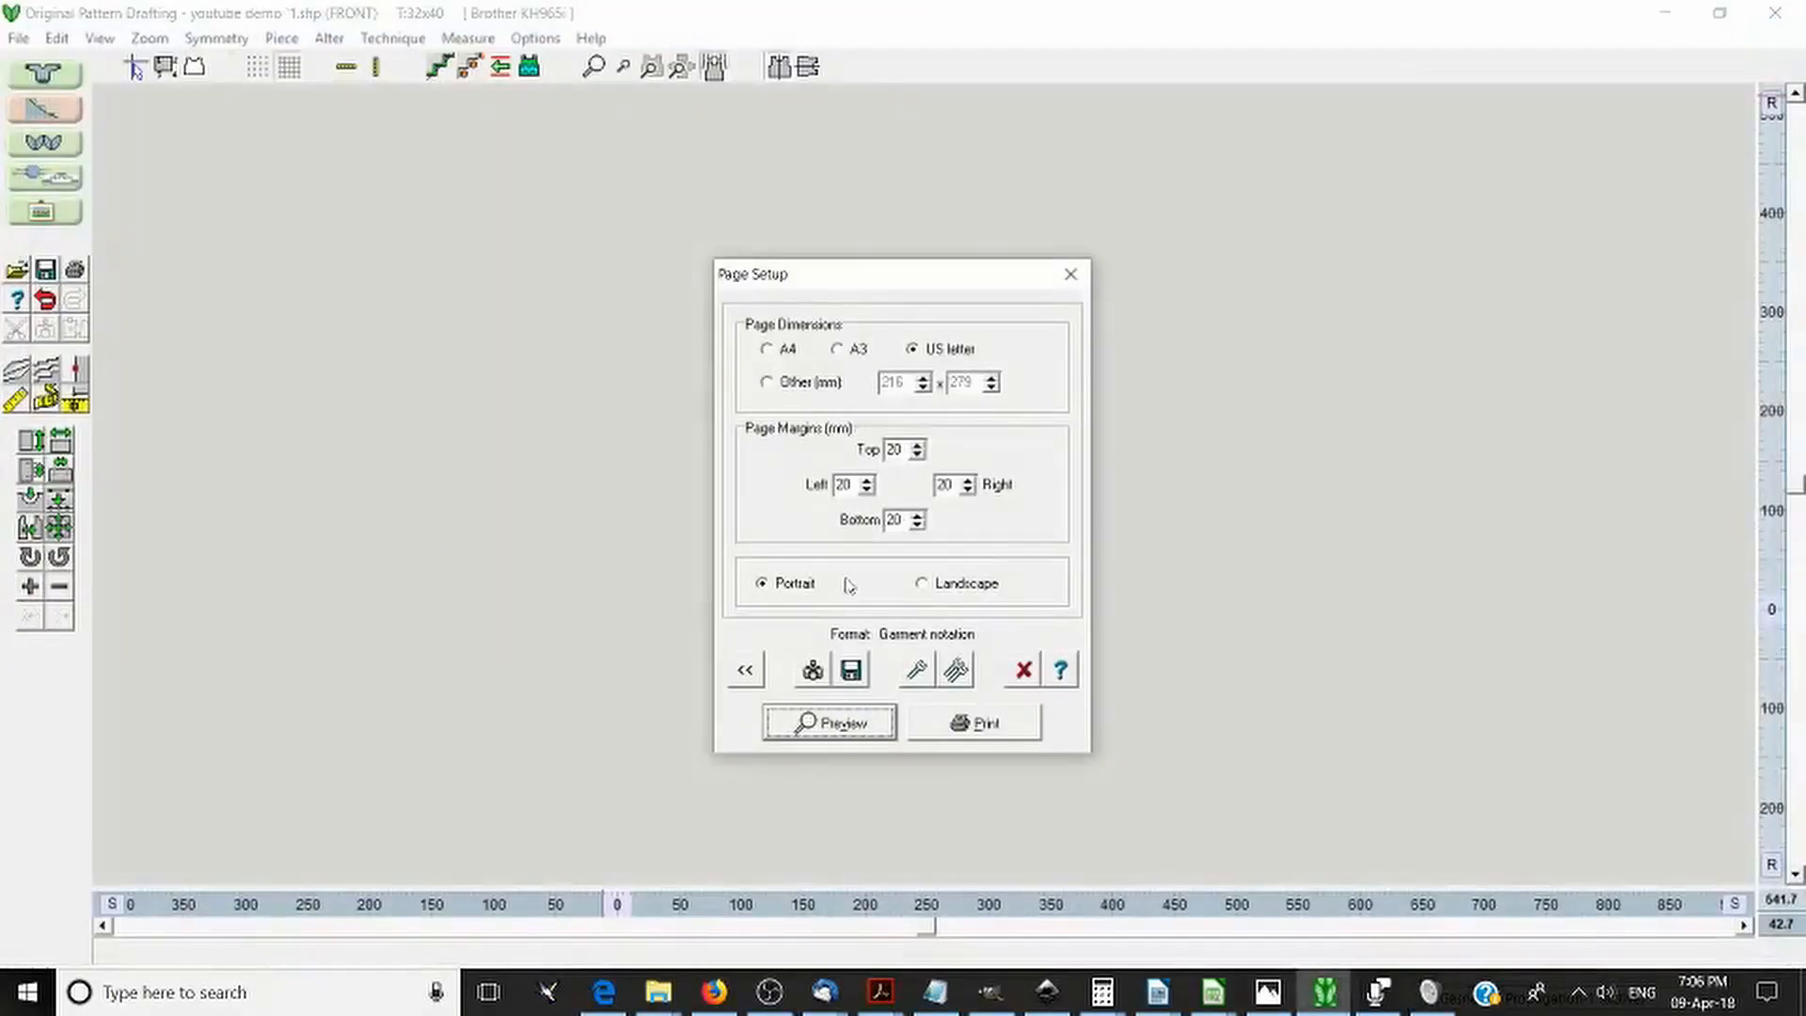
pyautogui.click(743, 672)
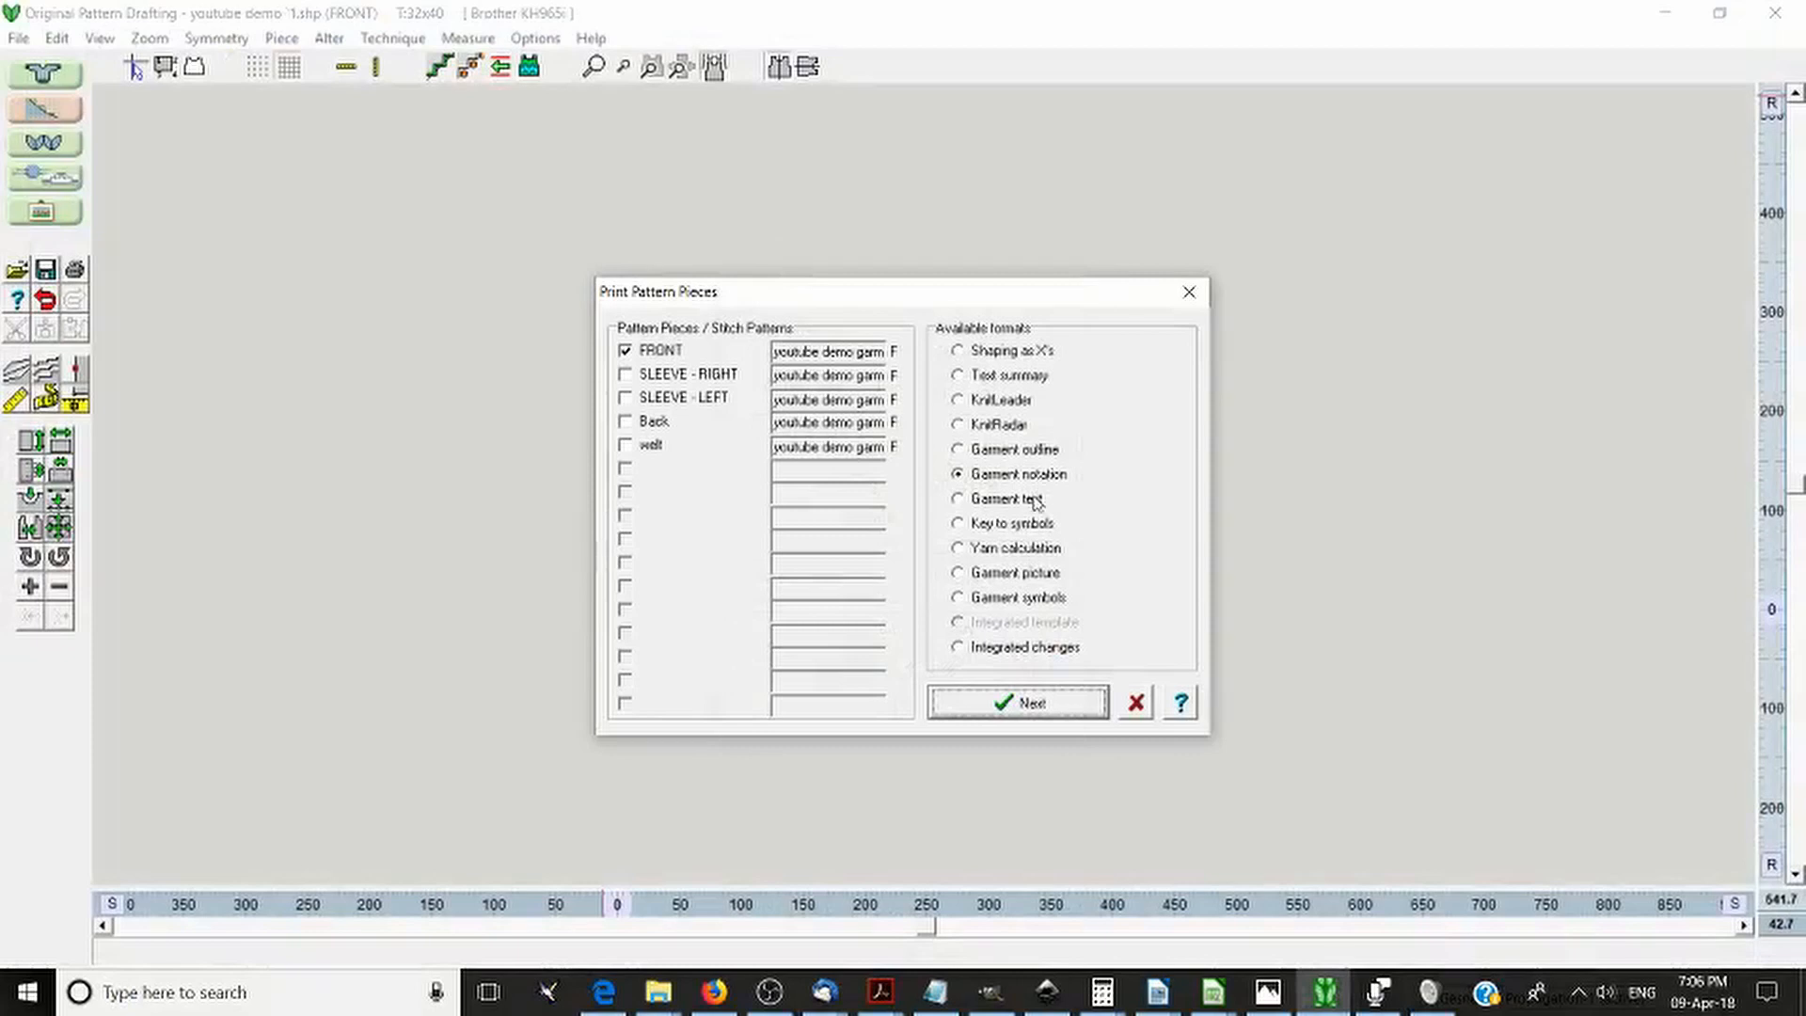
# - Switch the print format to Garment text and accept its setup with both abbreviation keys and a line length of 80 characters
pyautogui.click(1038, 498)
pyautogui.click(1002, 712)
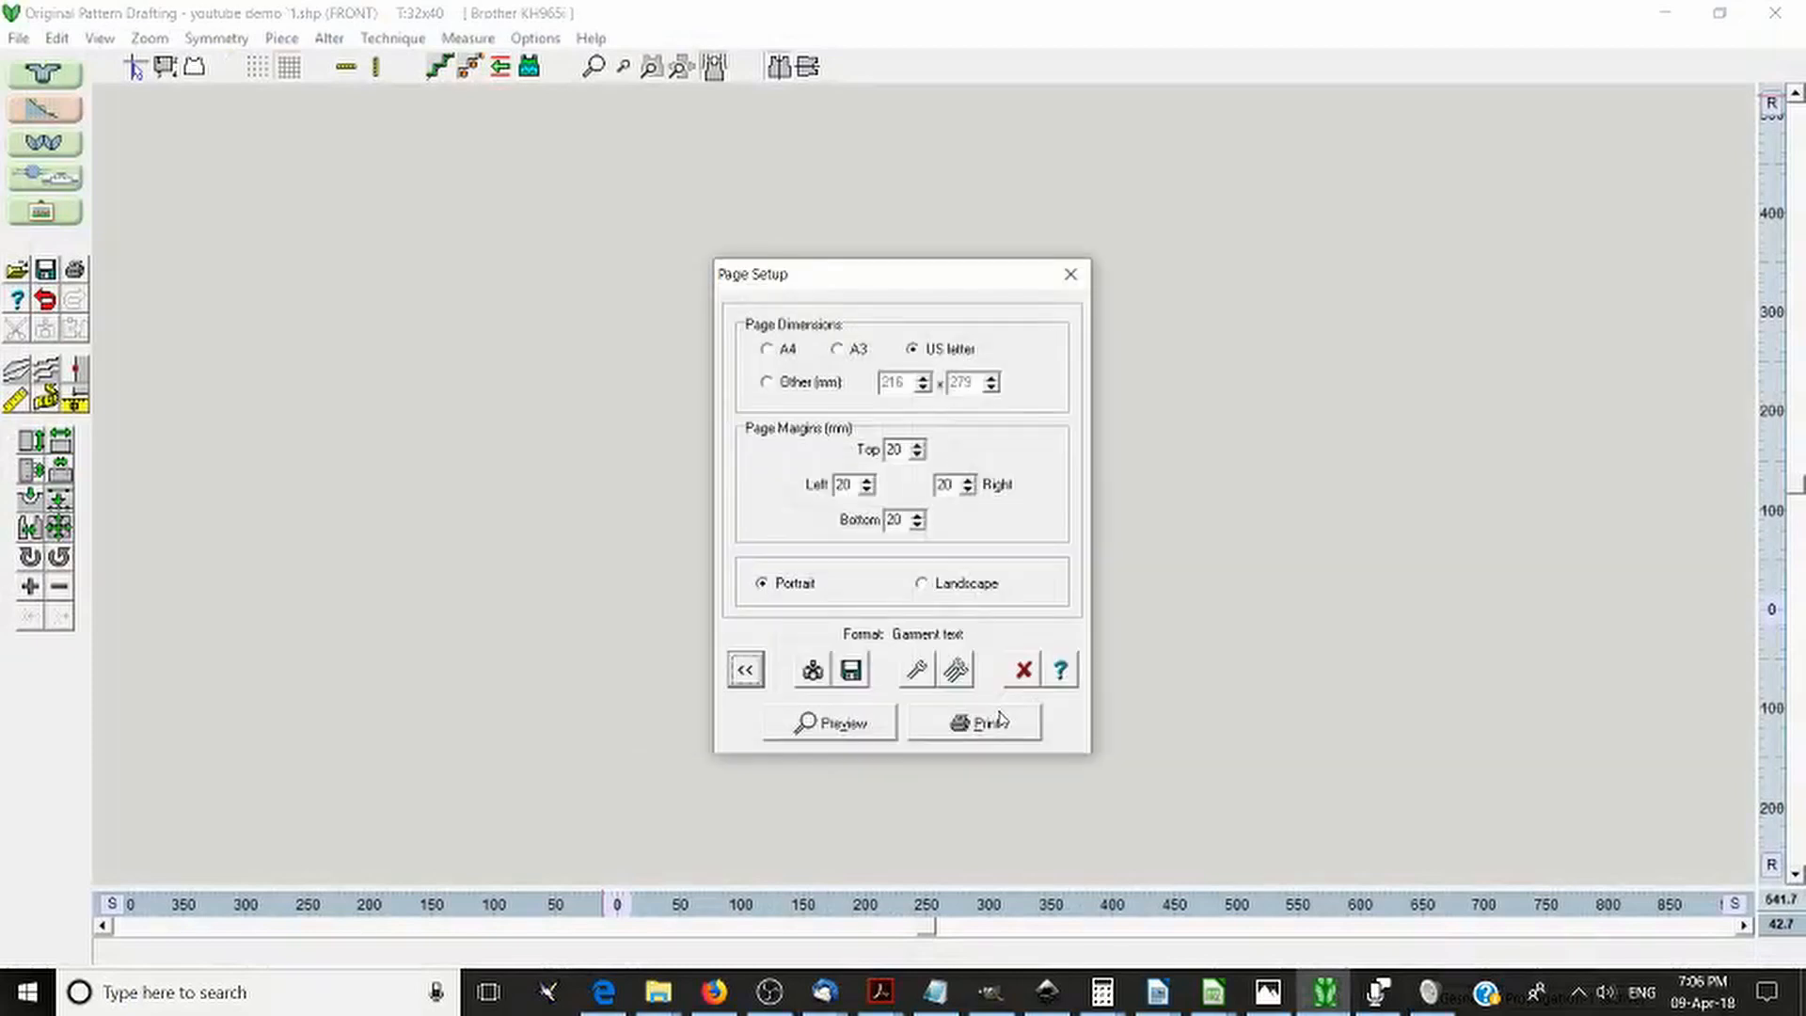
pyautogui.click(913, 683)
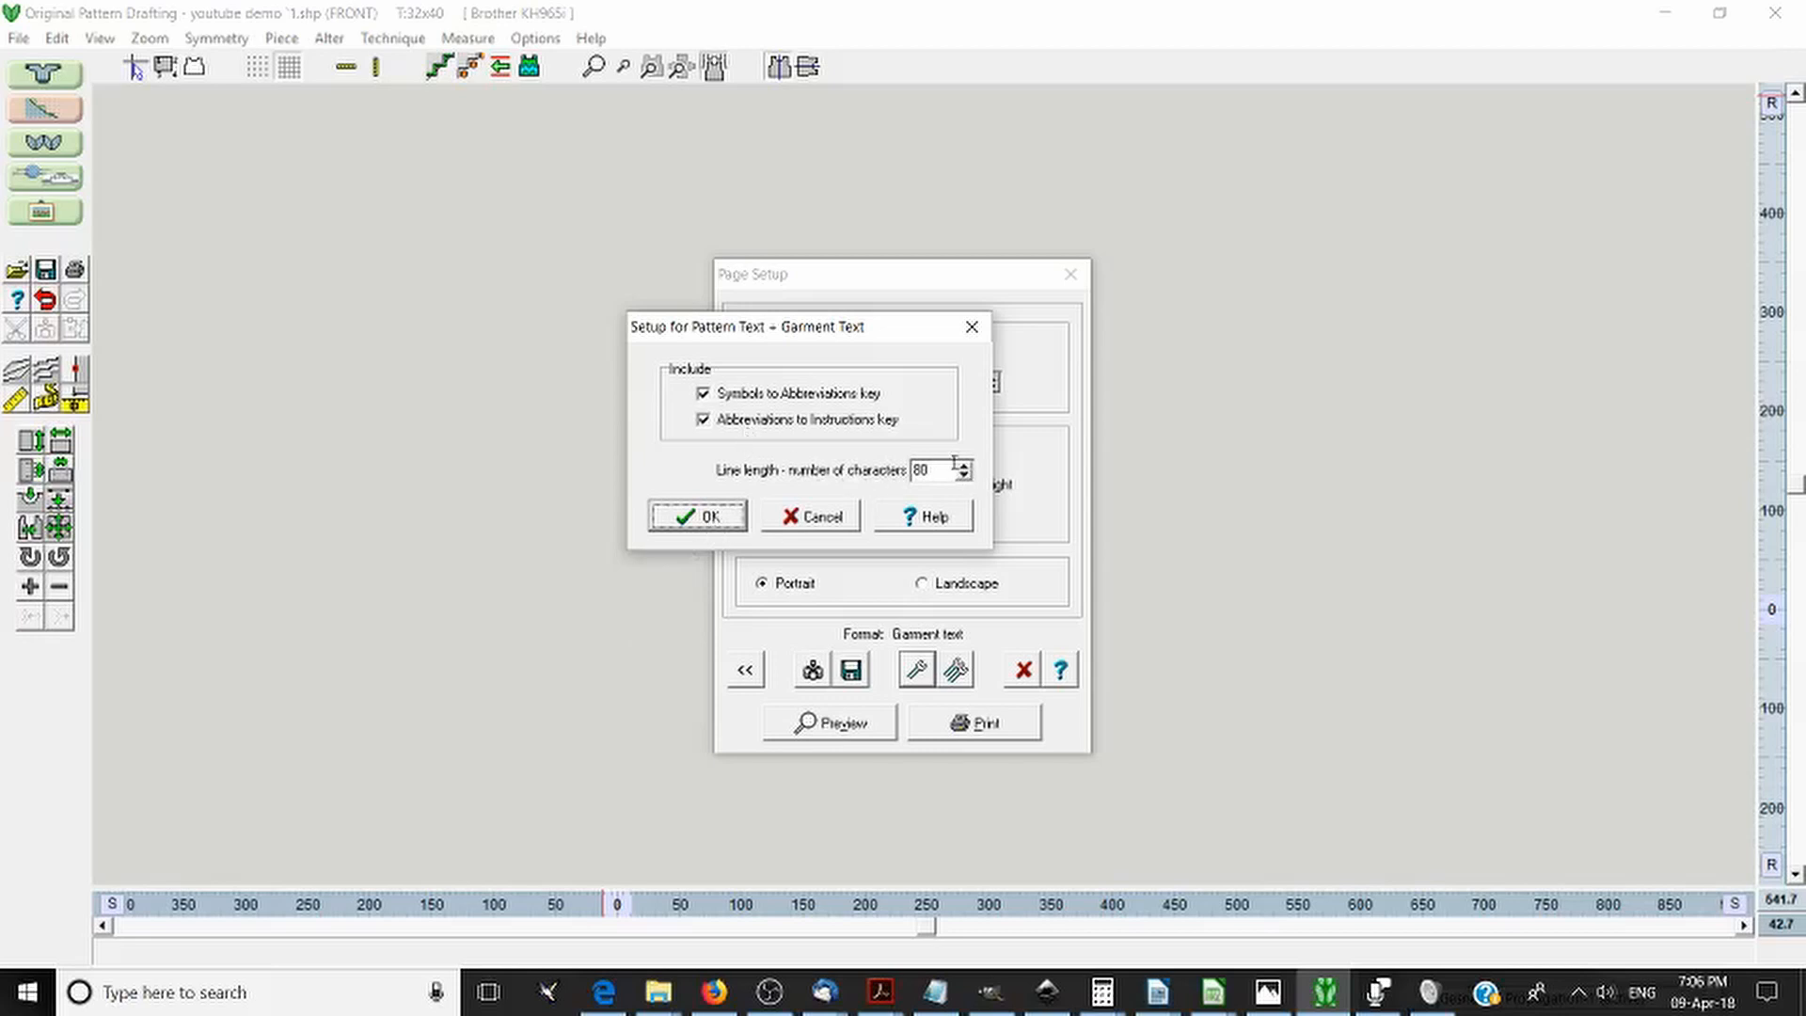
pyautogui.click(730, 517)
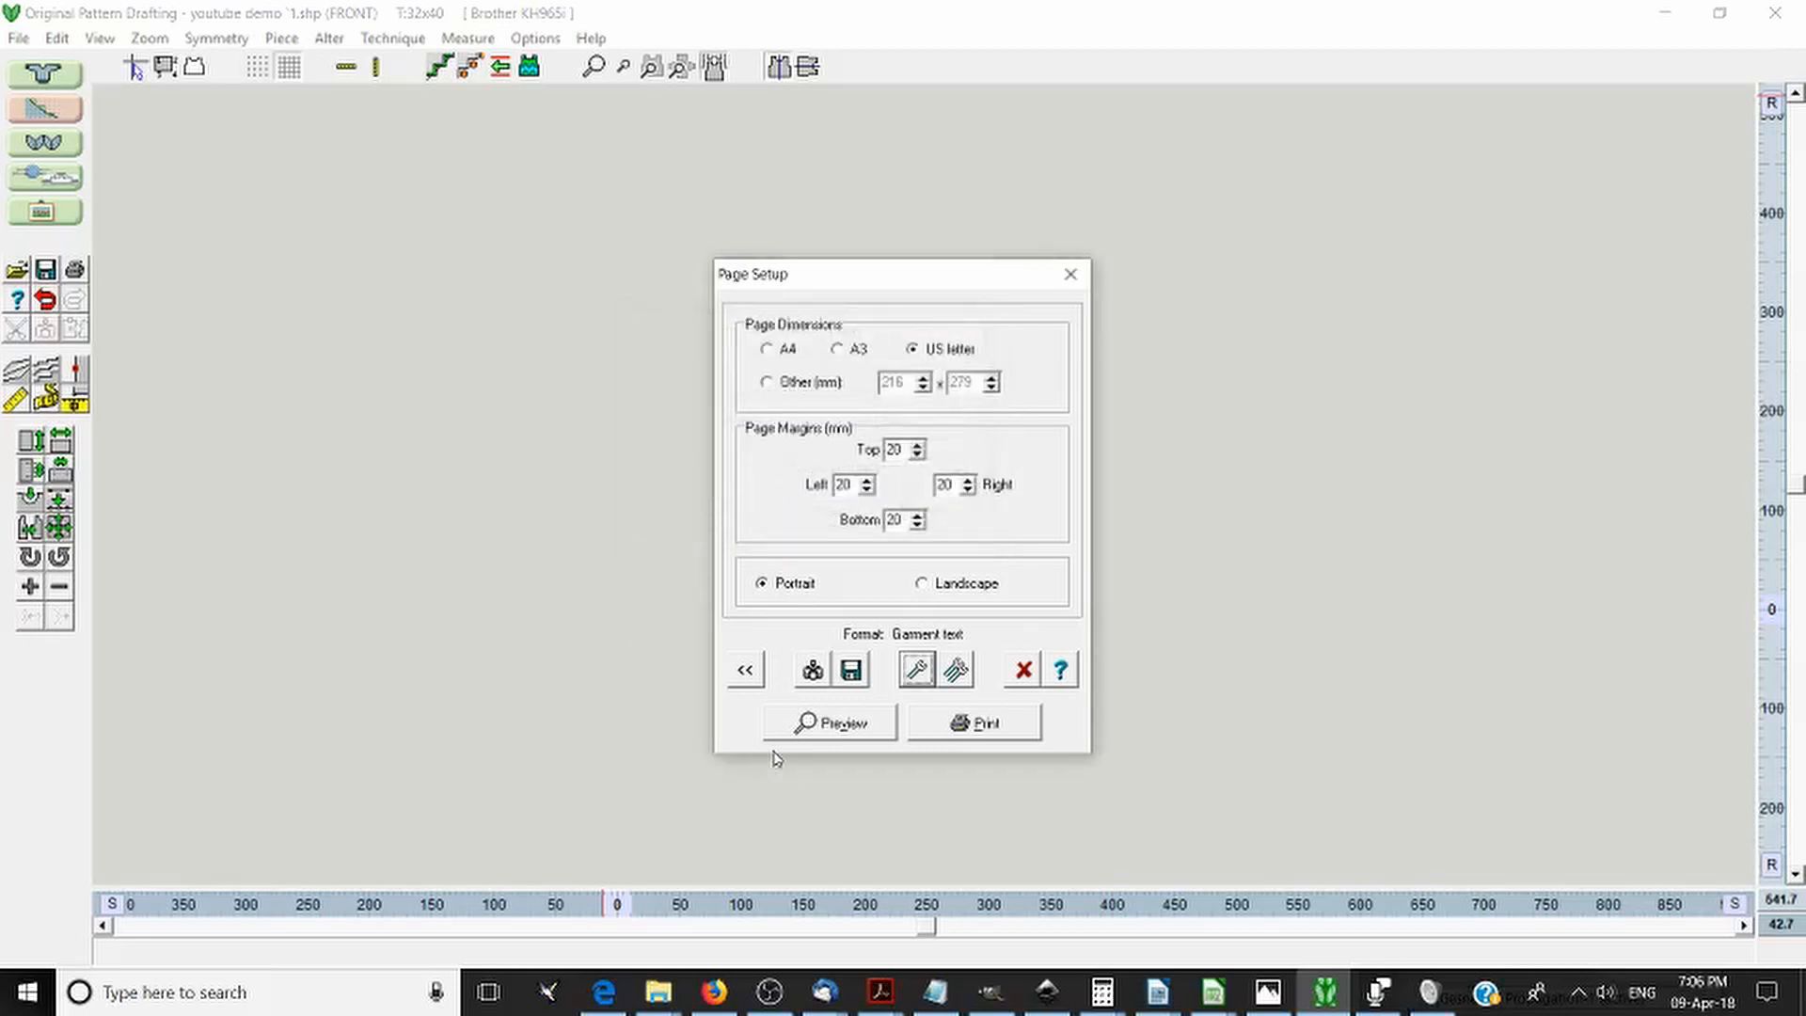
# - Preview the Garment text of the FRONT piece and read the symbol keys and row-by-row instructions on page 1
pyautogui.click(840, 720)
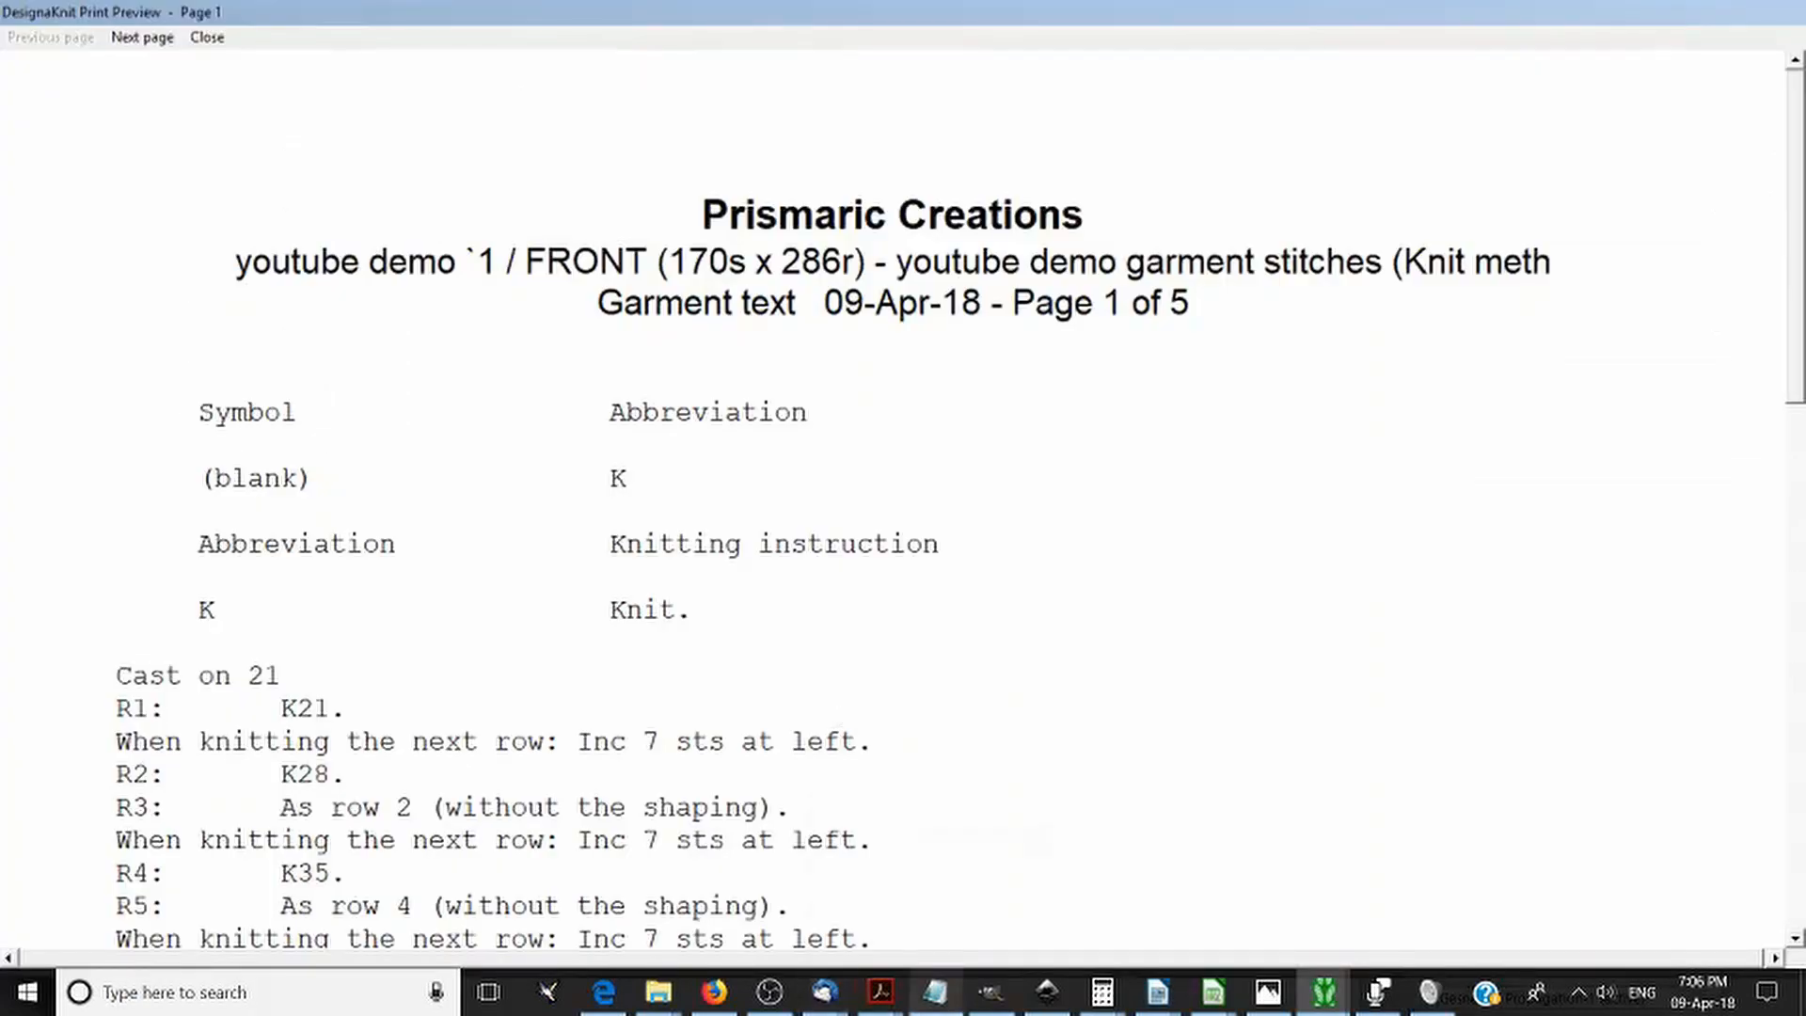
pyautogui.scroll(-1, 503, 245)
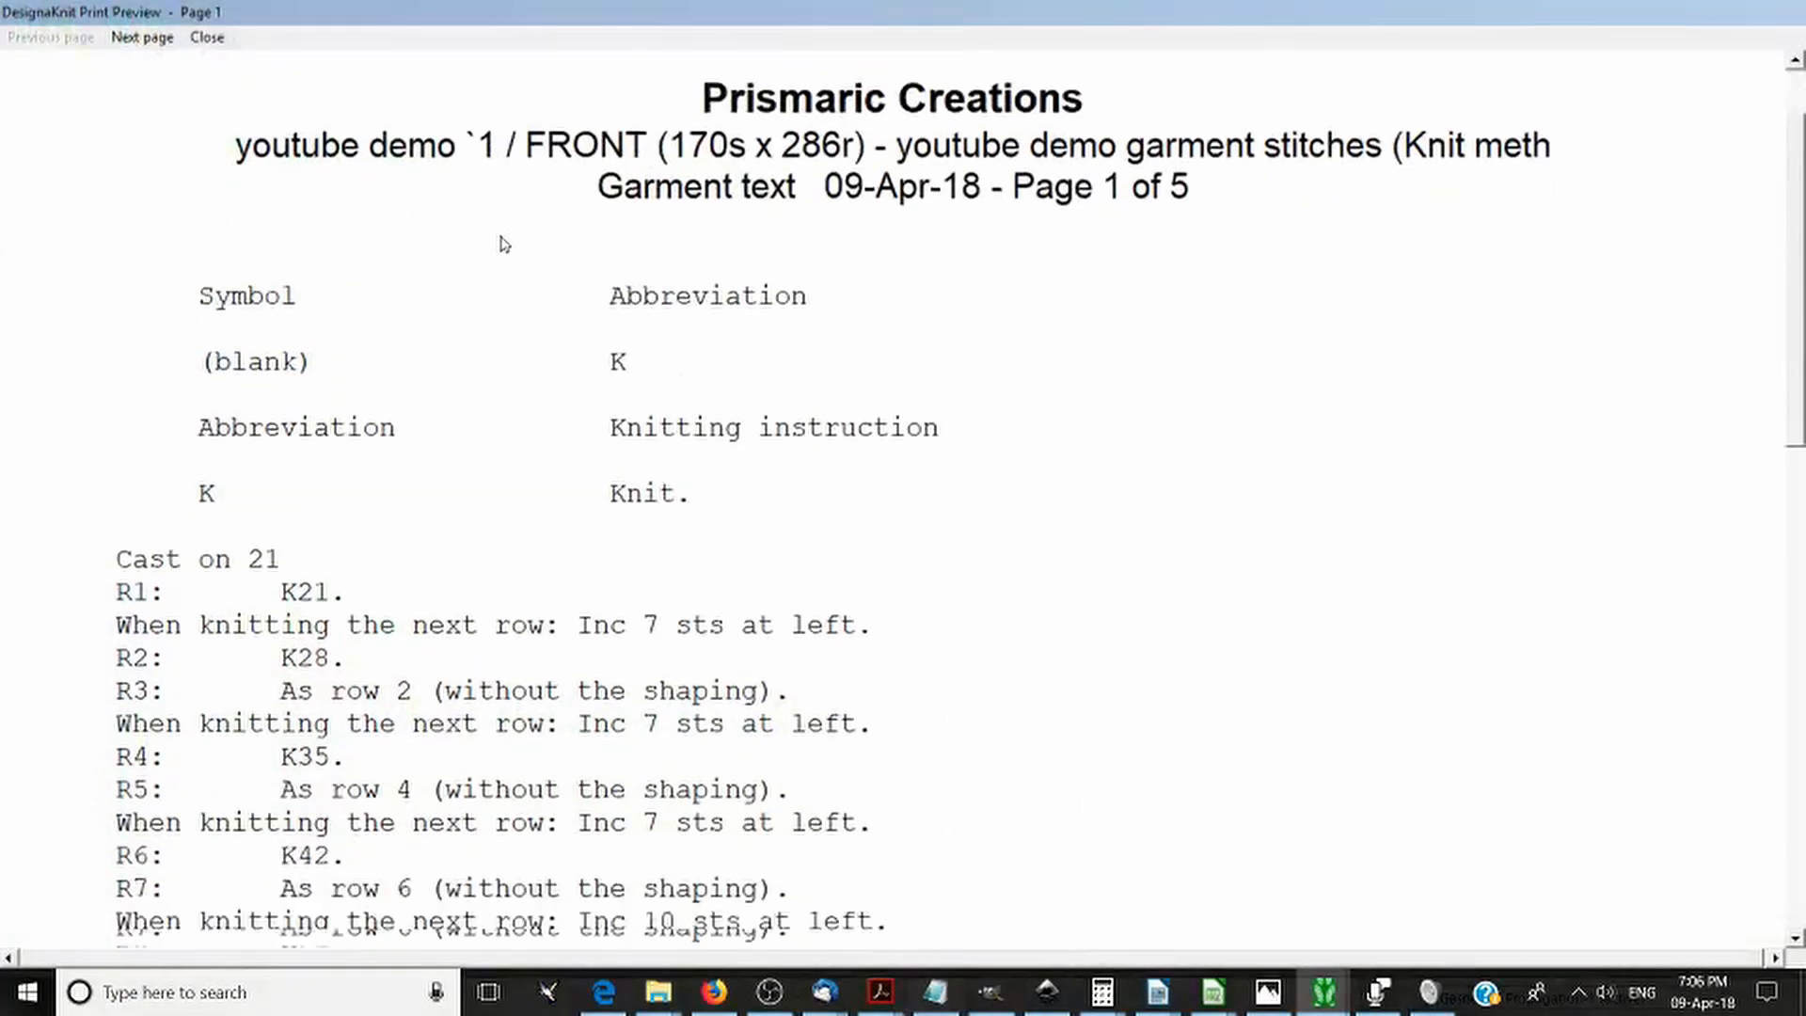
pyautogui.scroll(-2, 503, 244)
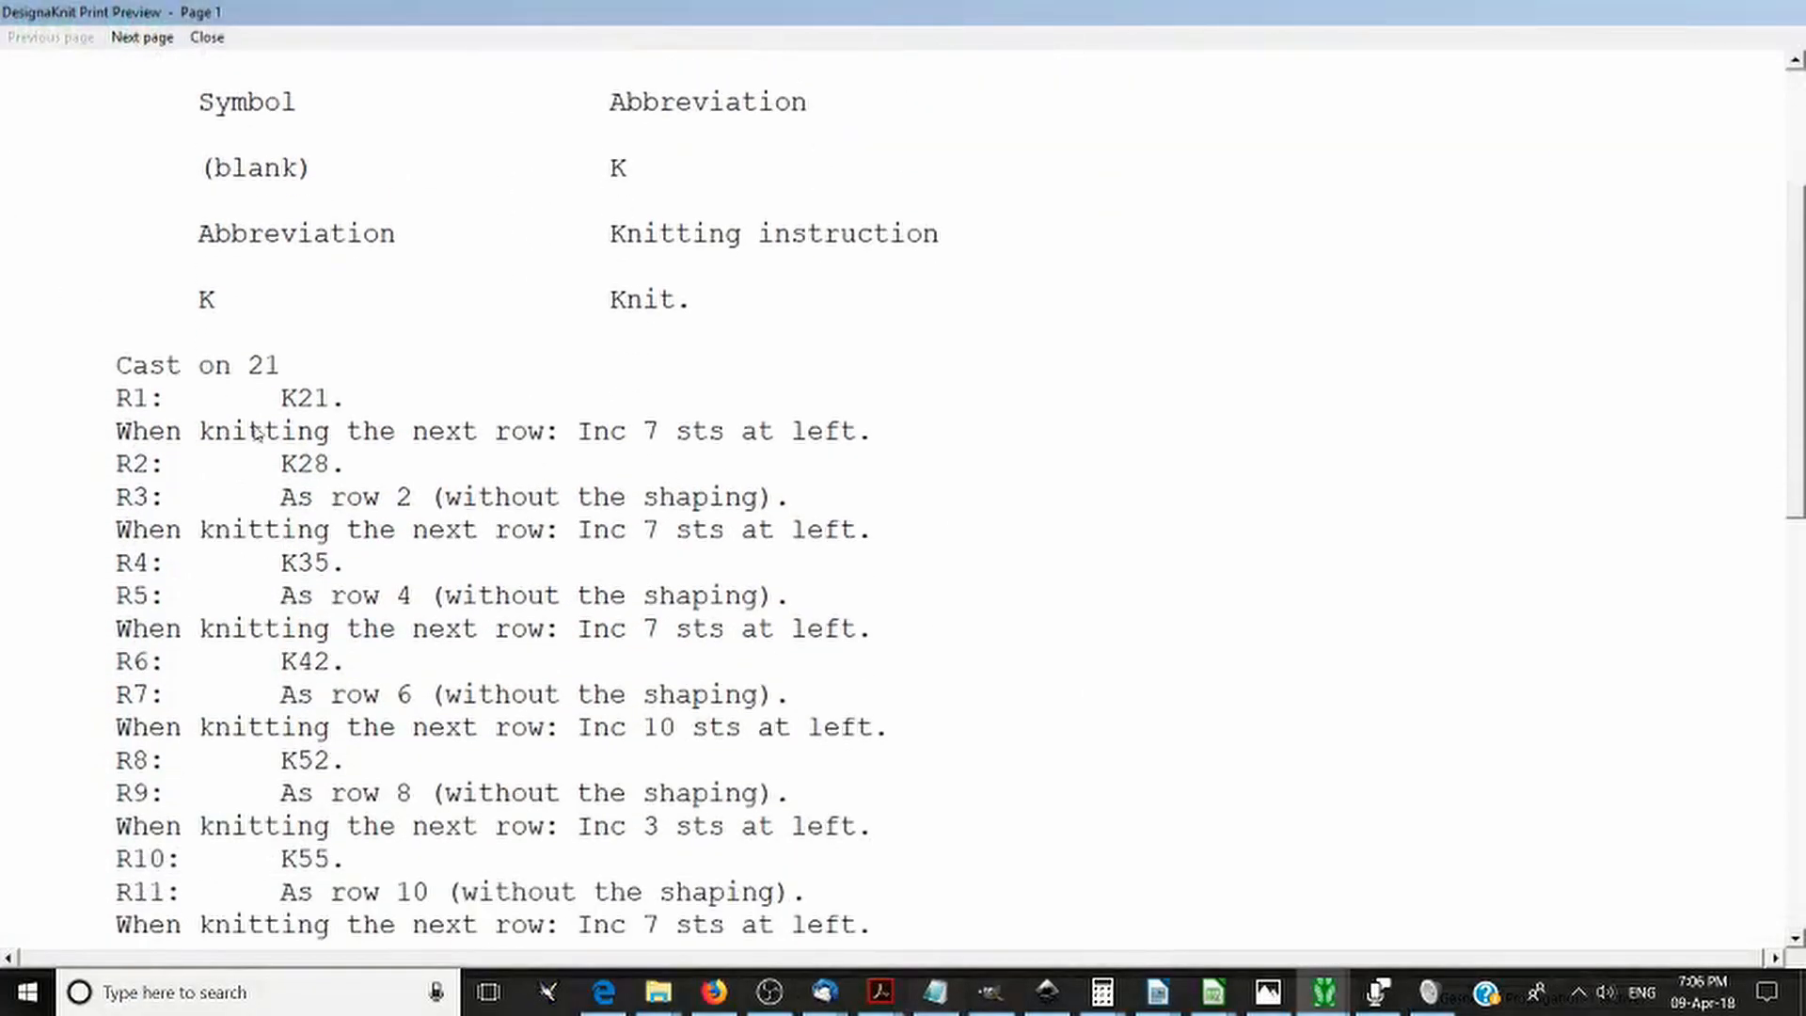
pyautogui.scroll(-6, 607, 437)
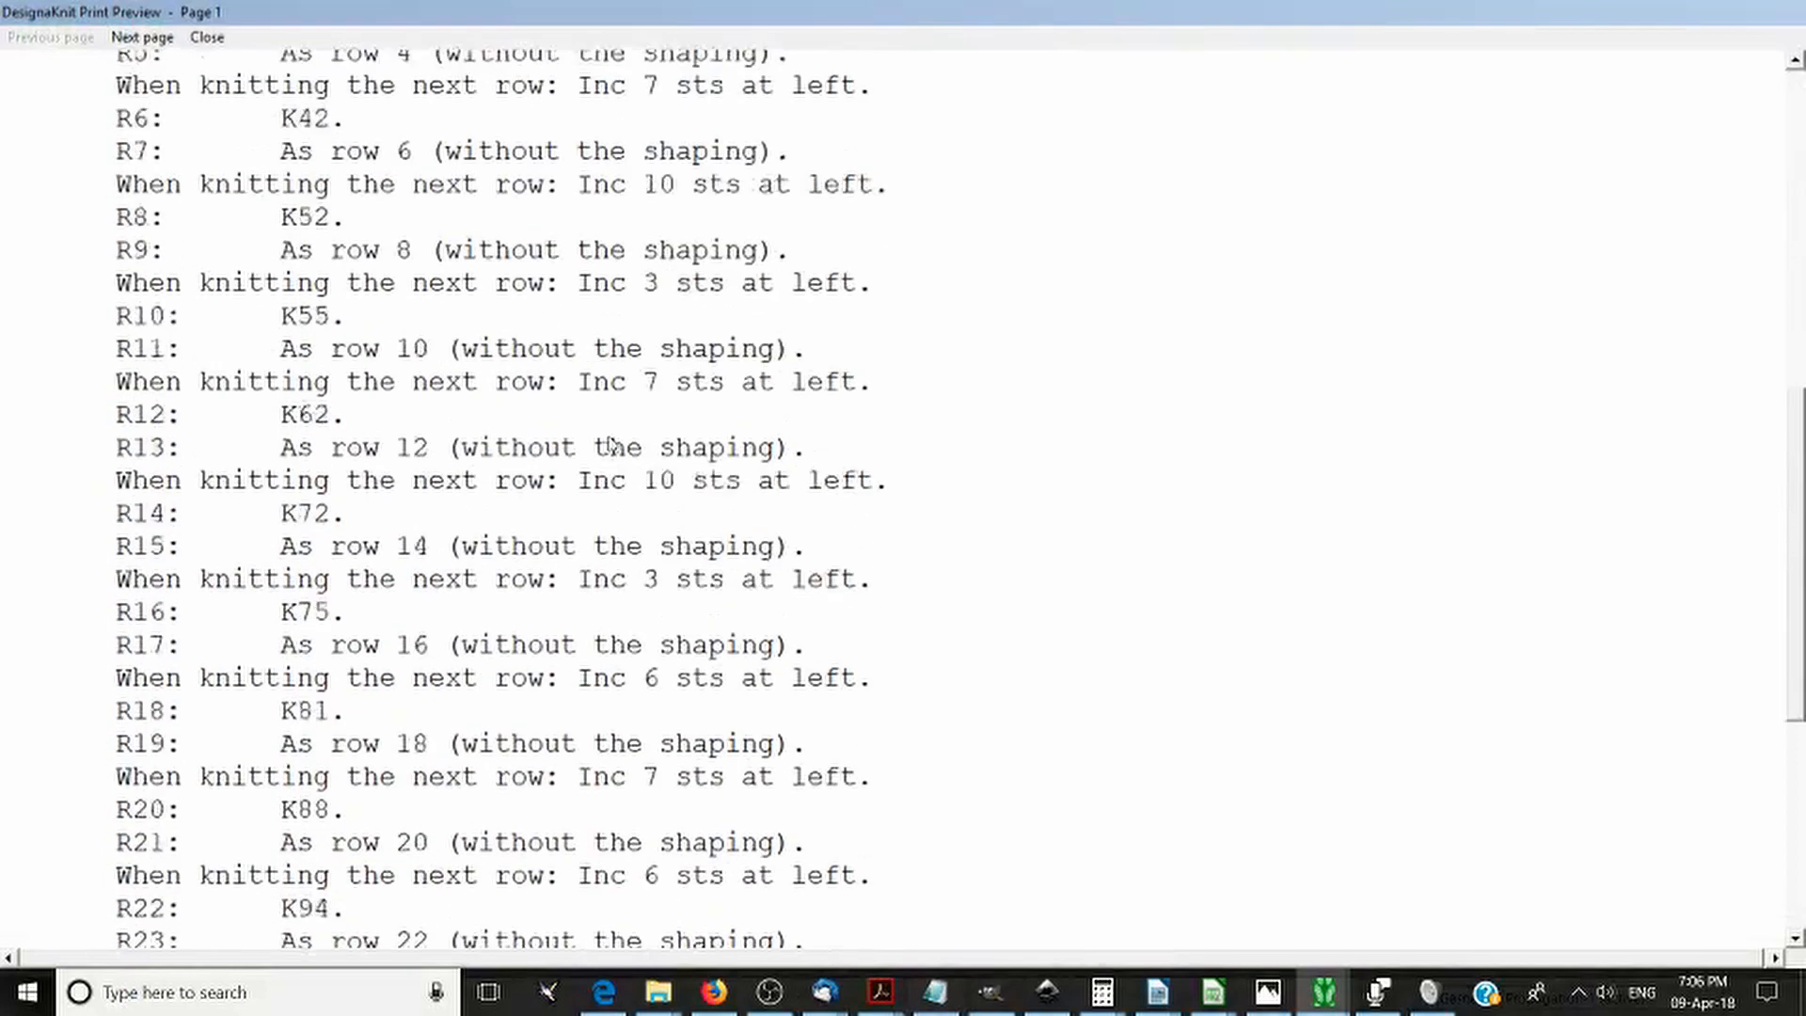
pyautogui.scroll(-5, 610, 441)
# - Page through the Garment text preview from page 2 to page 5, close it and return to the print format choices
pyautogui.click(130, 42)
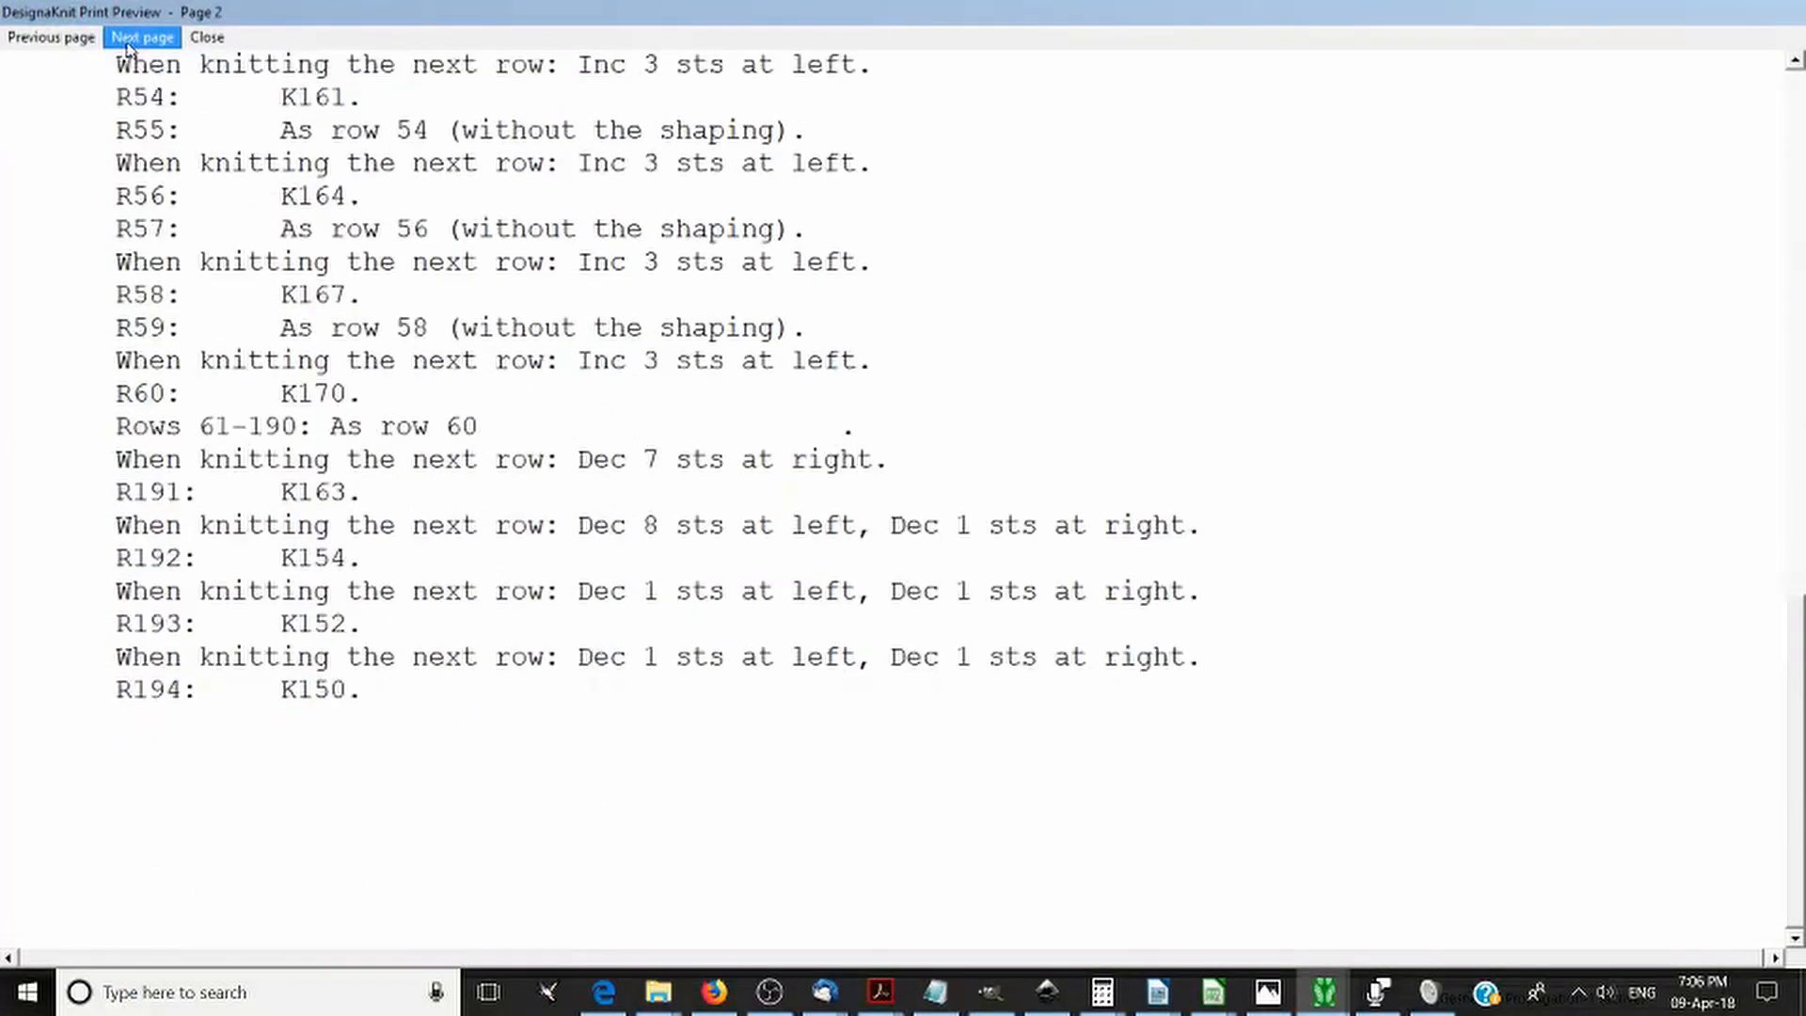
pyautogui.click(131, 41)
pyautogui.click(131, 42)
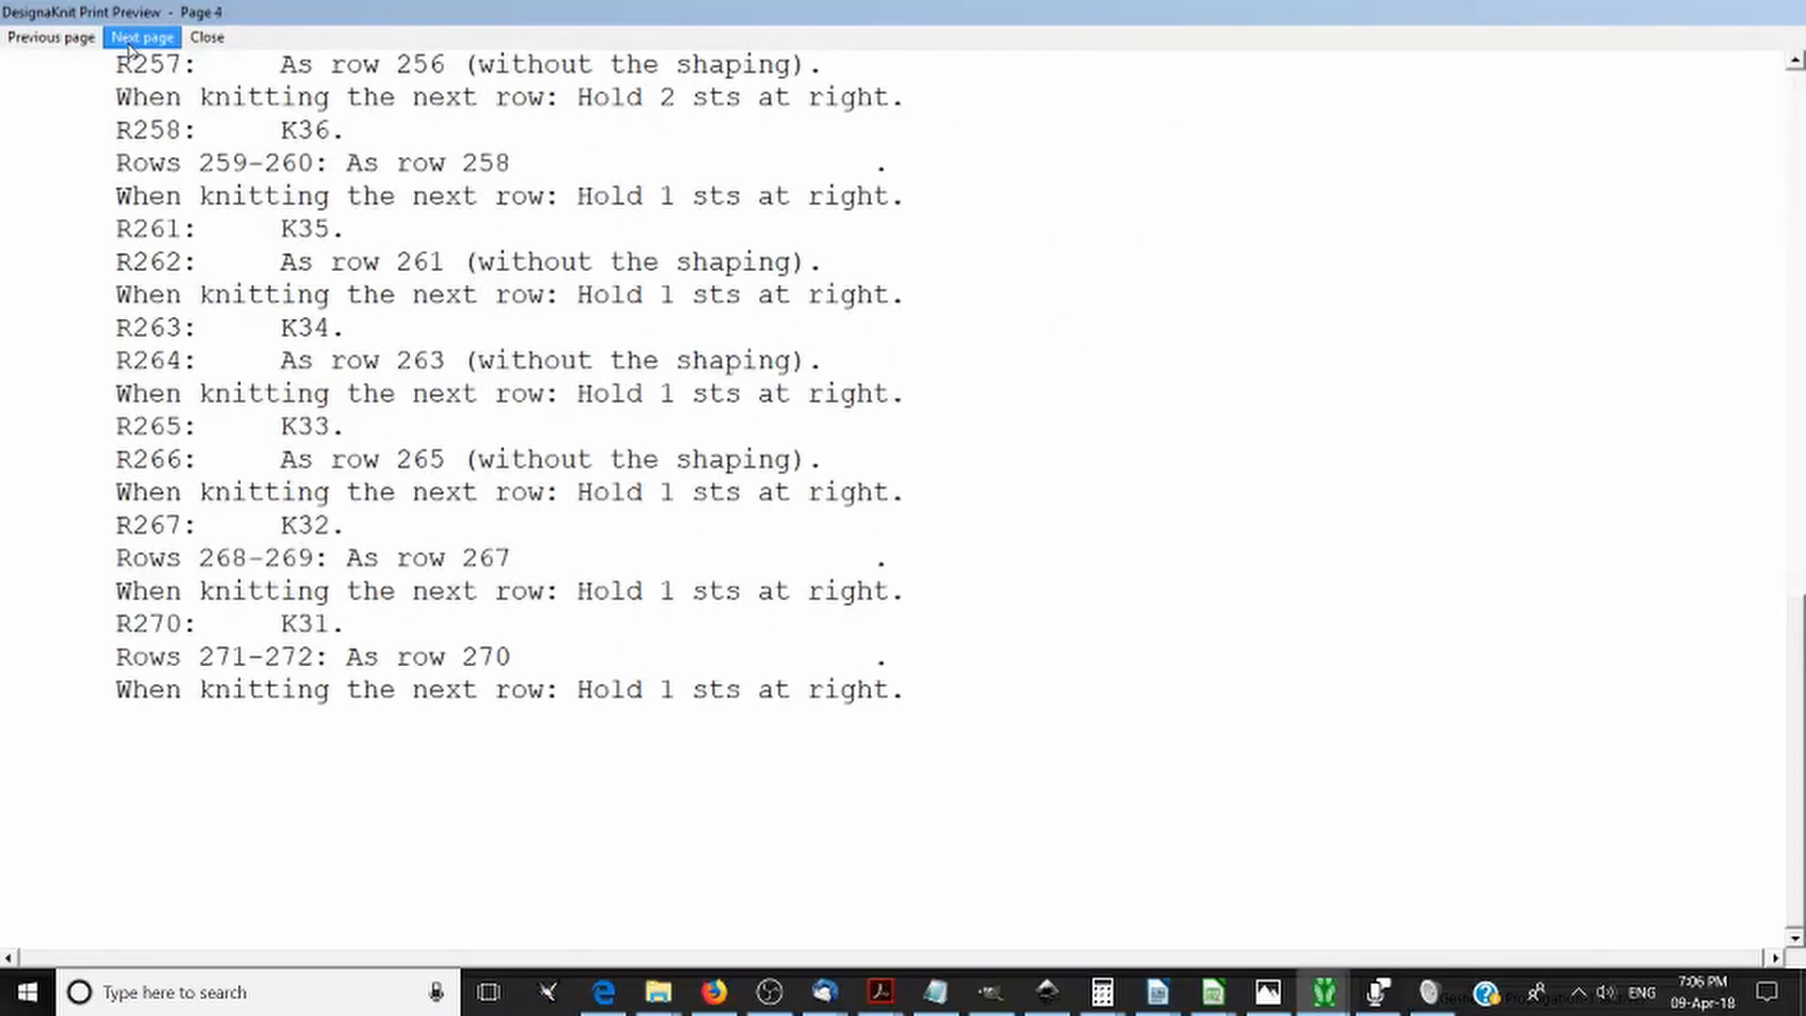
pyautogui.click(131, 42)
pyautogui.click(193, 41)
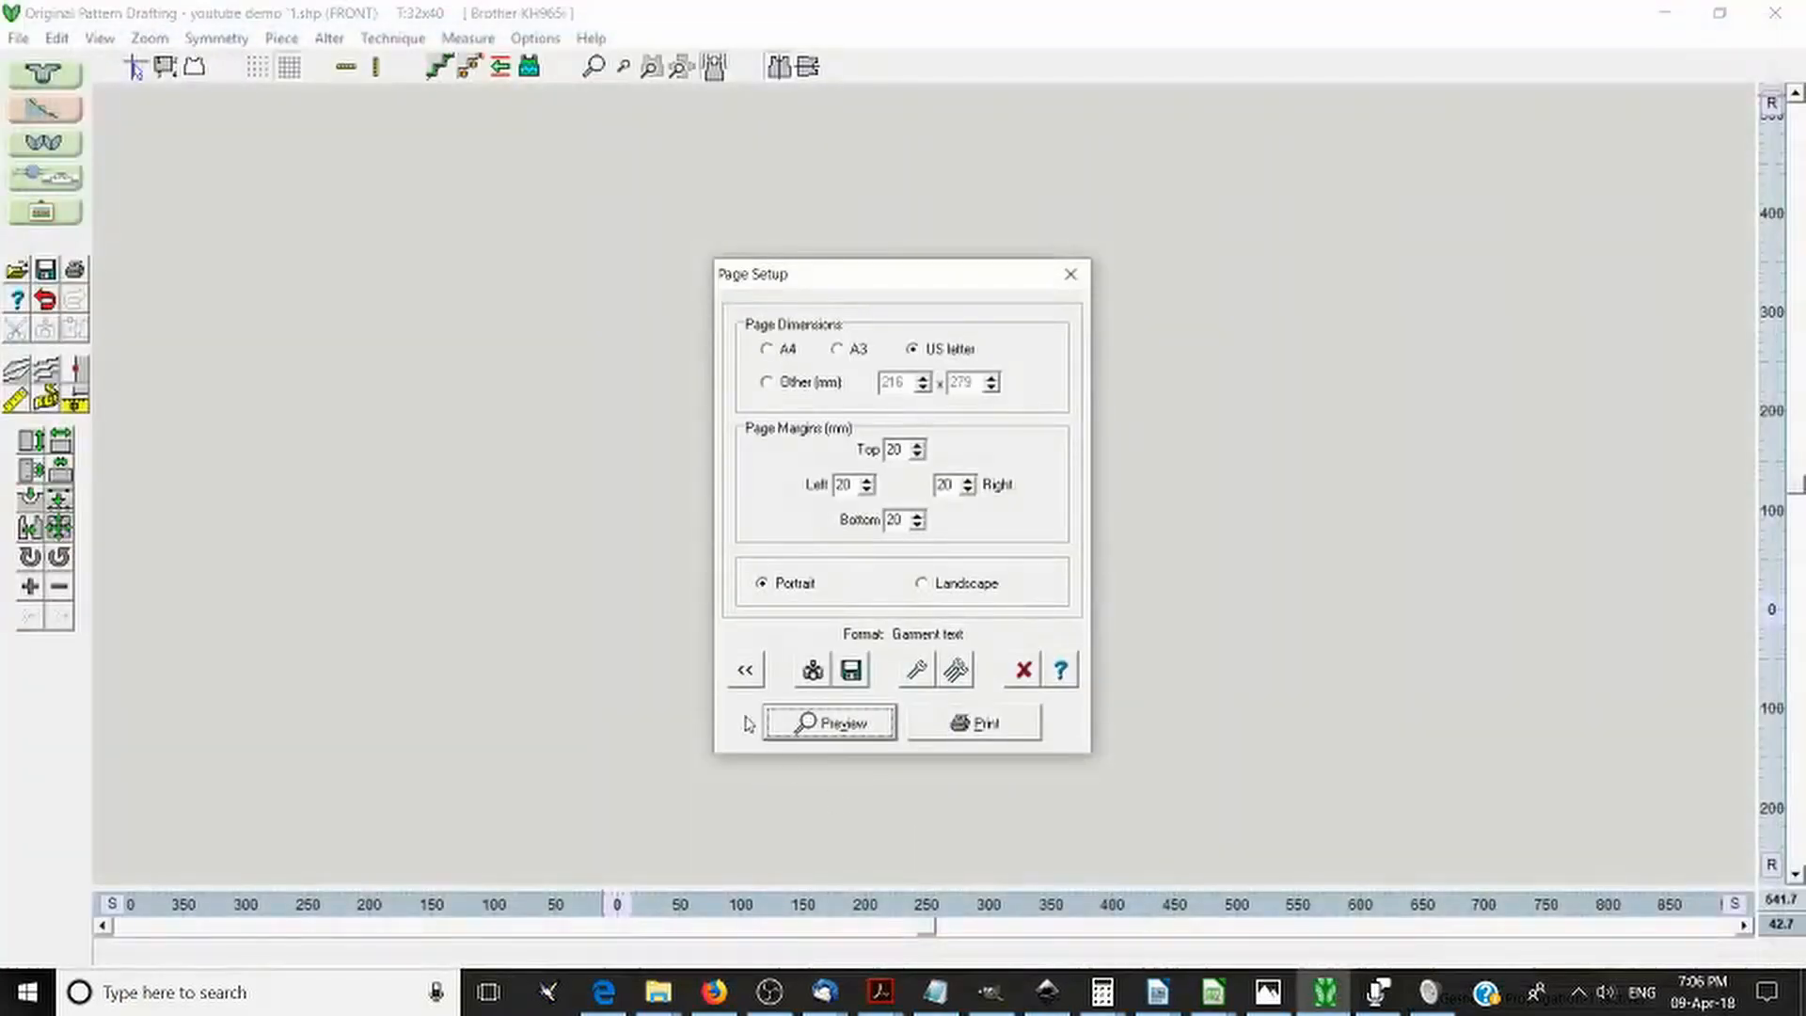
pyautogui.click(757, 670)
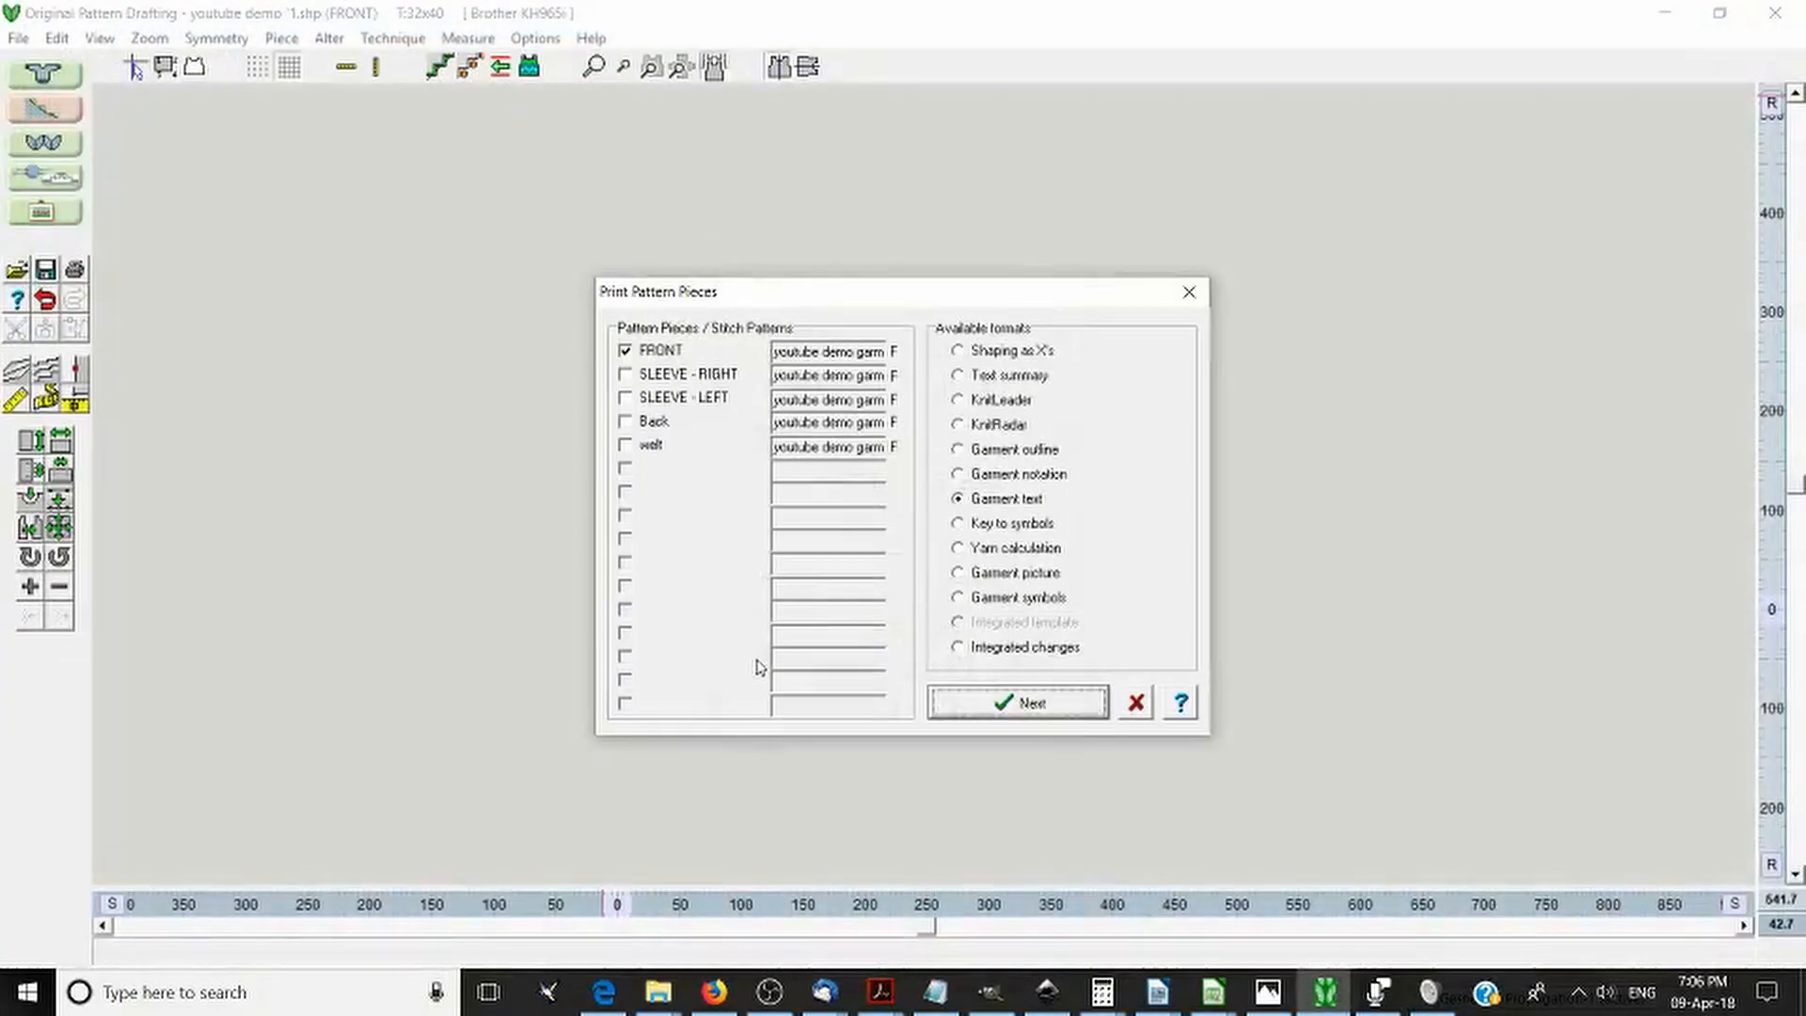
# - Preview the FRONT piece in the Key to symbols format, read the symbol abbreviations and return to the print format choices
pyautogui.click(1009, 523)
pyautogui.click(1012, 701)
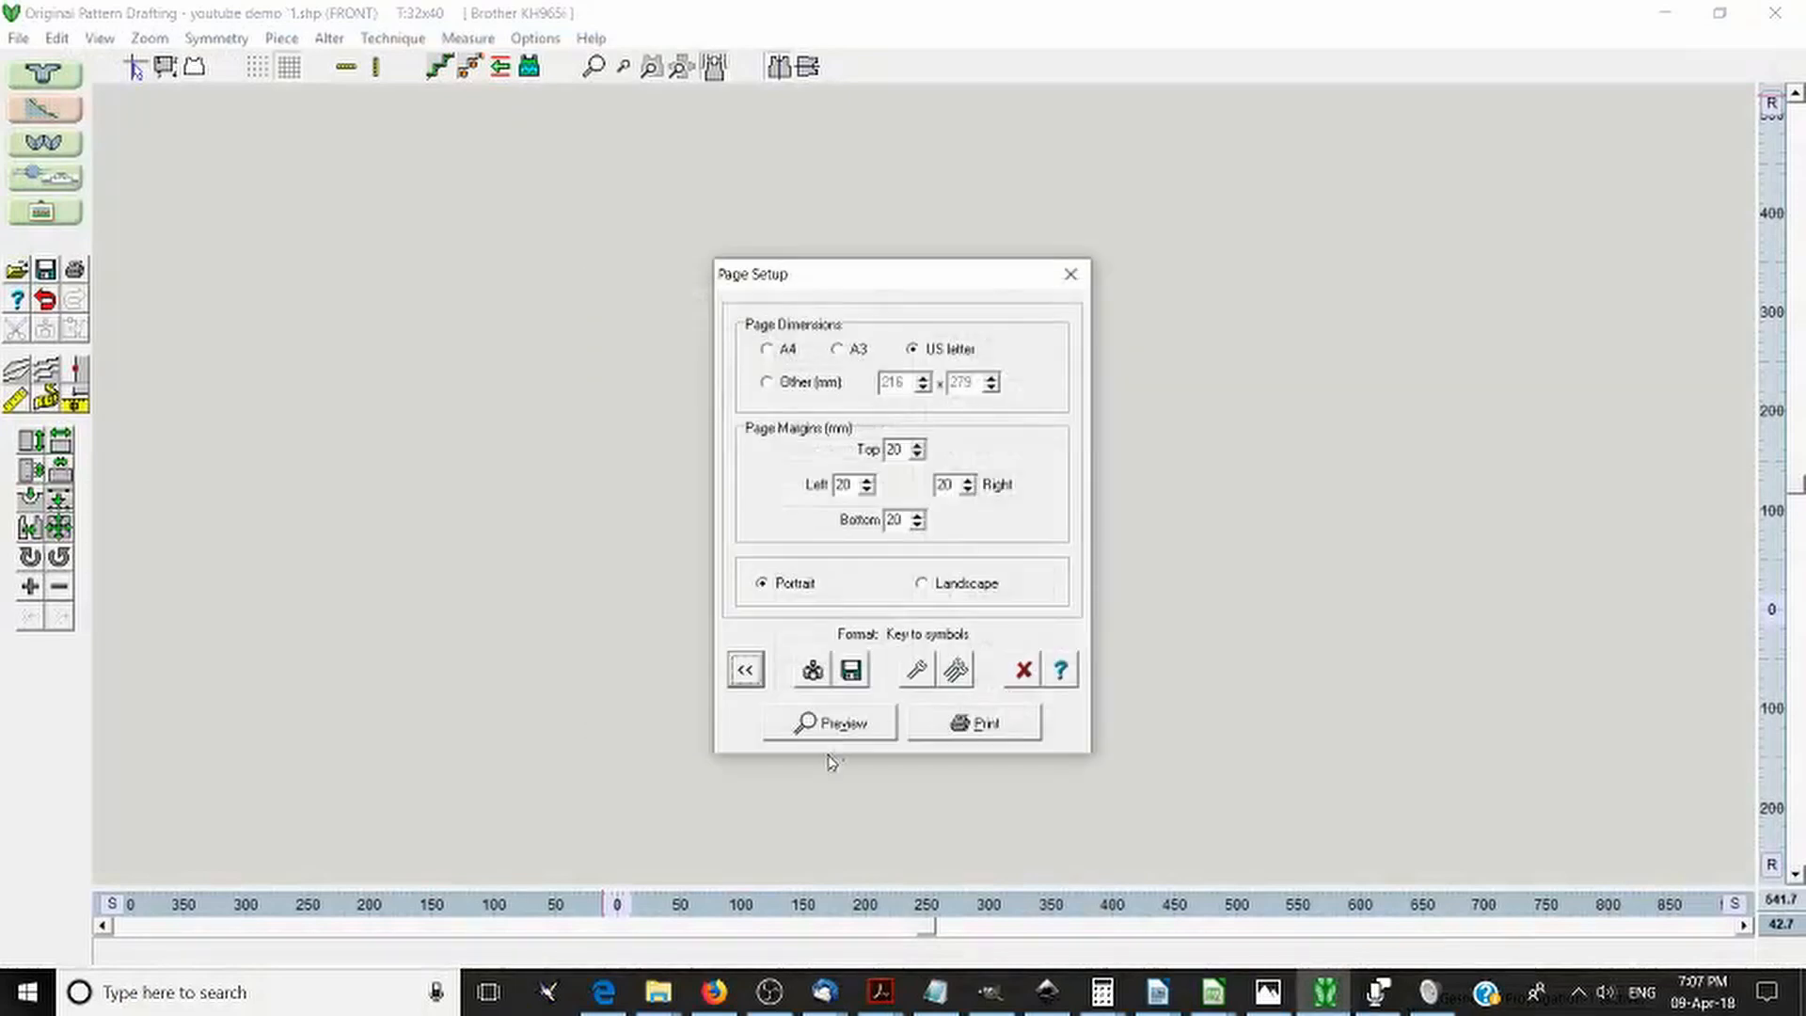
pyautogui.click(840, 726)
pyautogui.scroll(-3, 873, 616)
pyautogui.scroll(3, 873, 615)
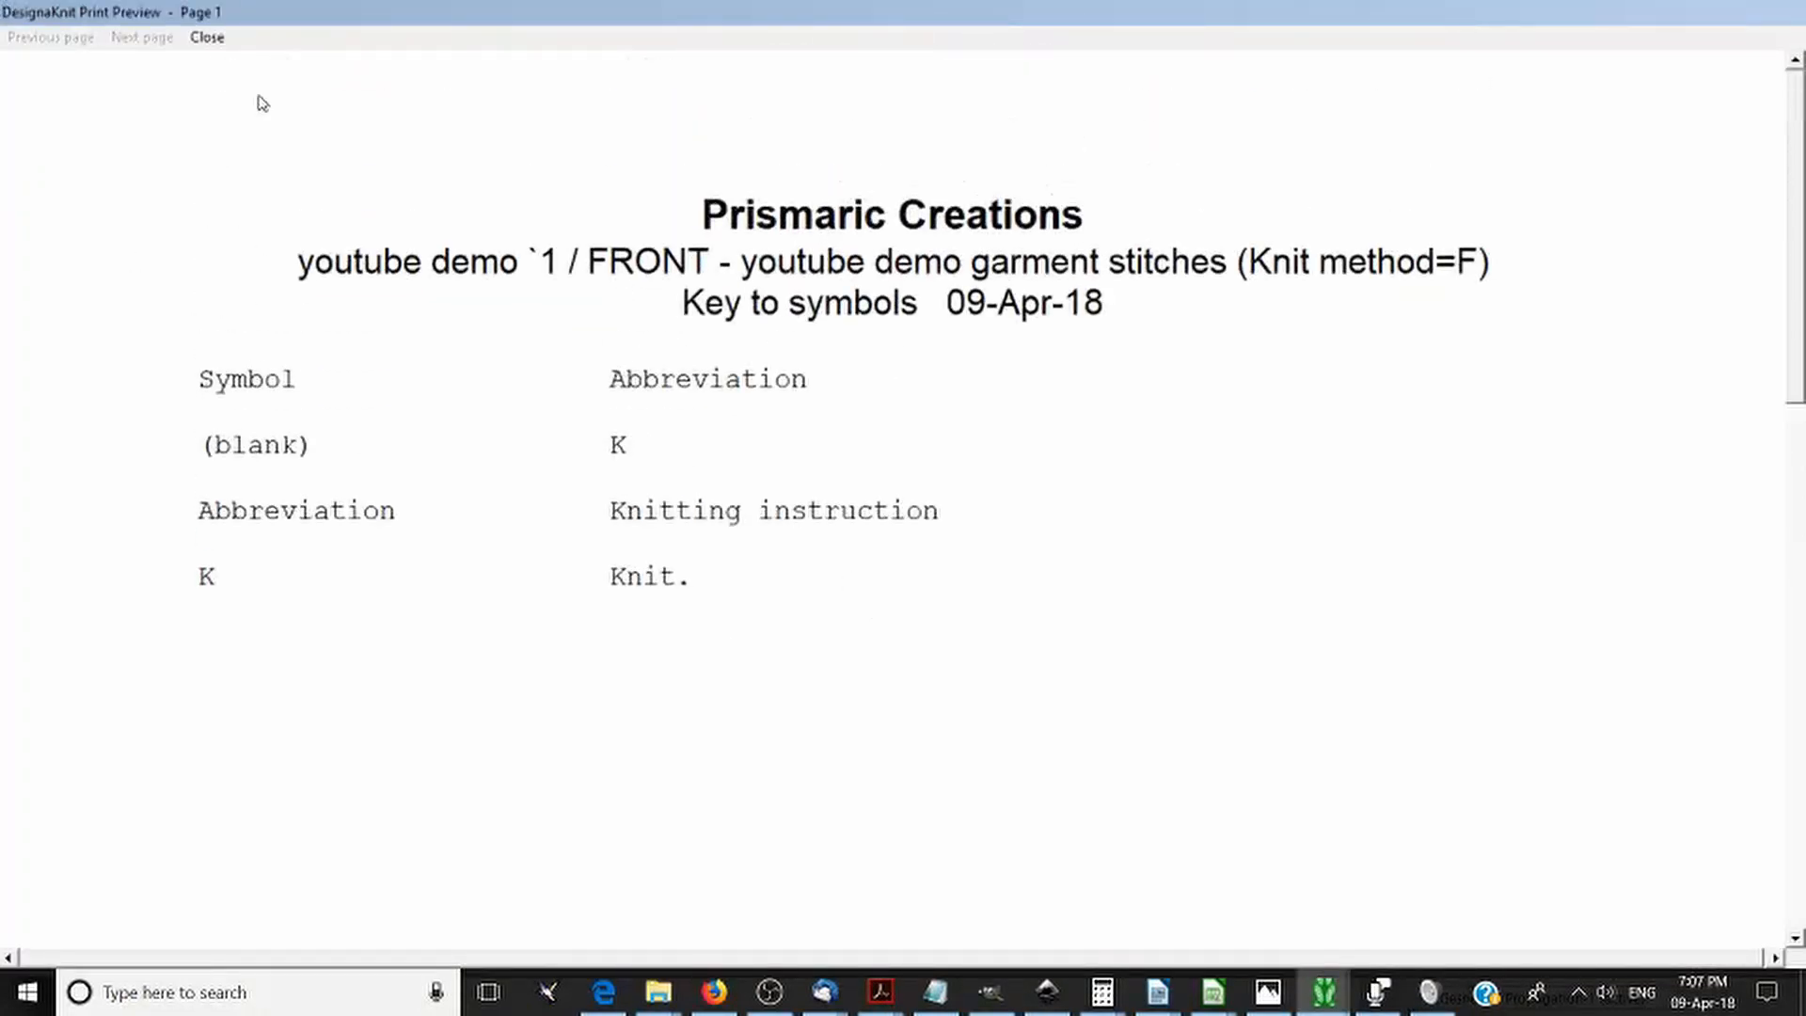
pyautogui.click(208, 38)
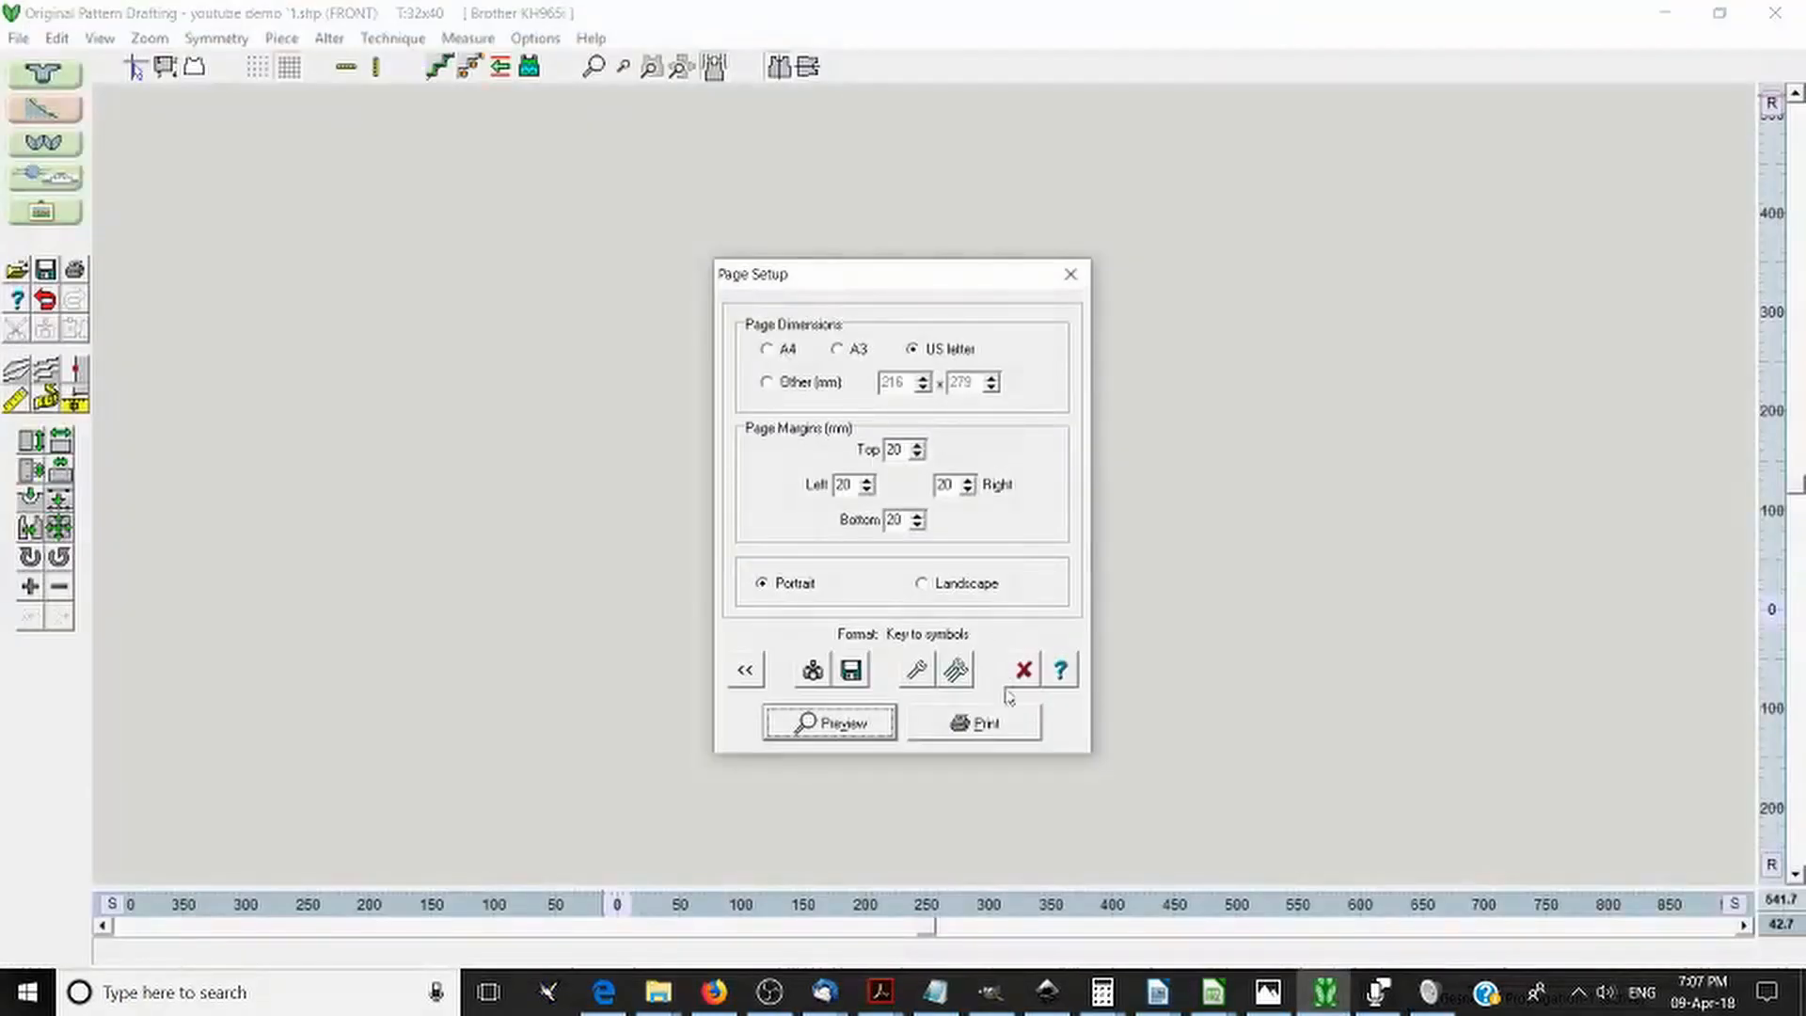
pyautogui.click(745, 669)
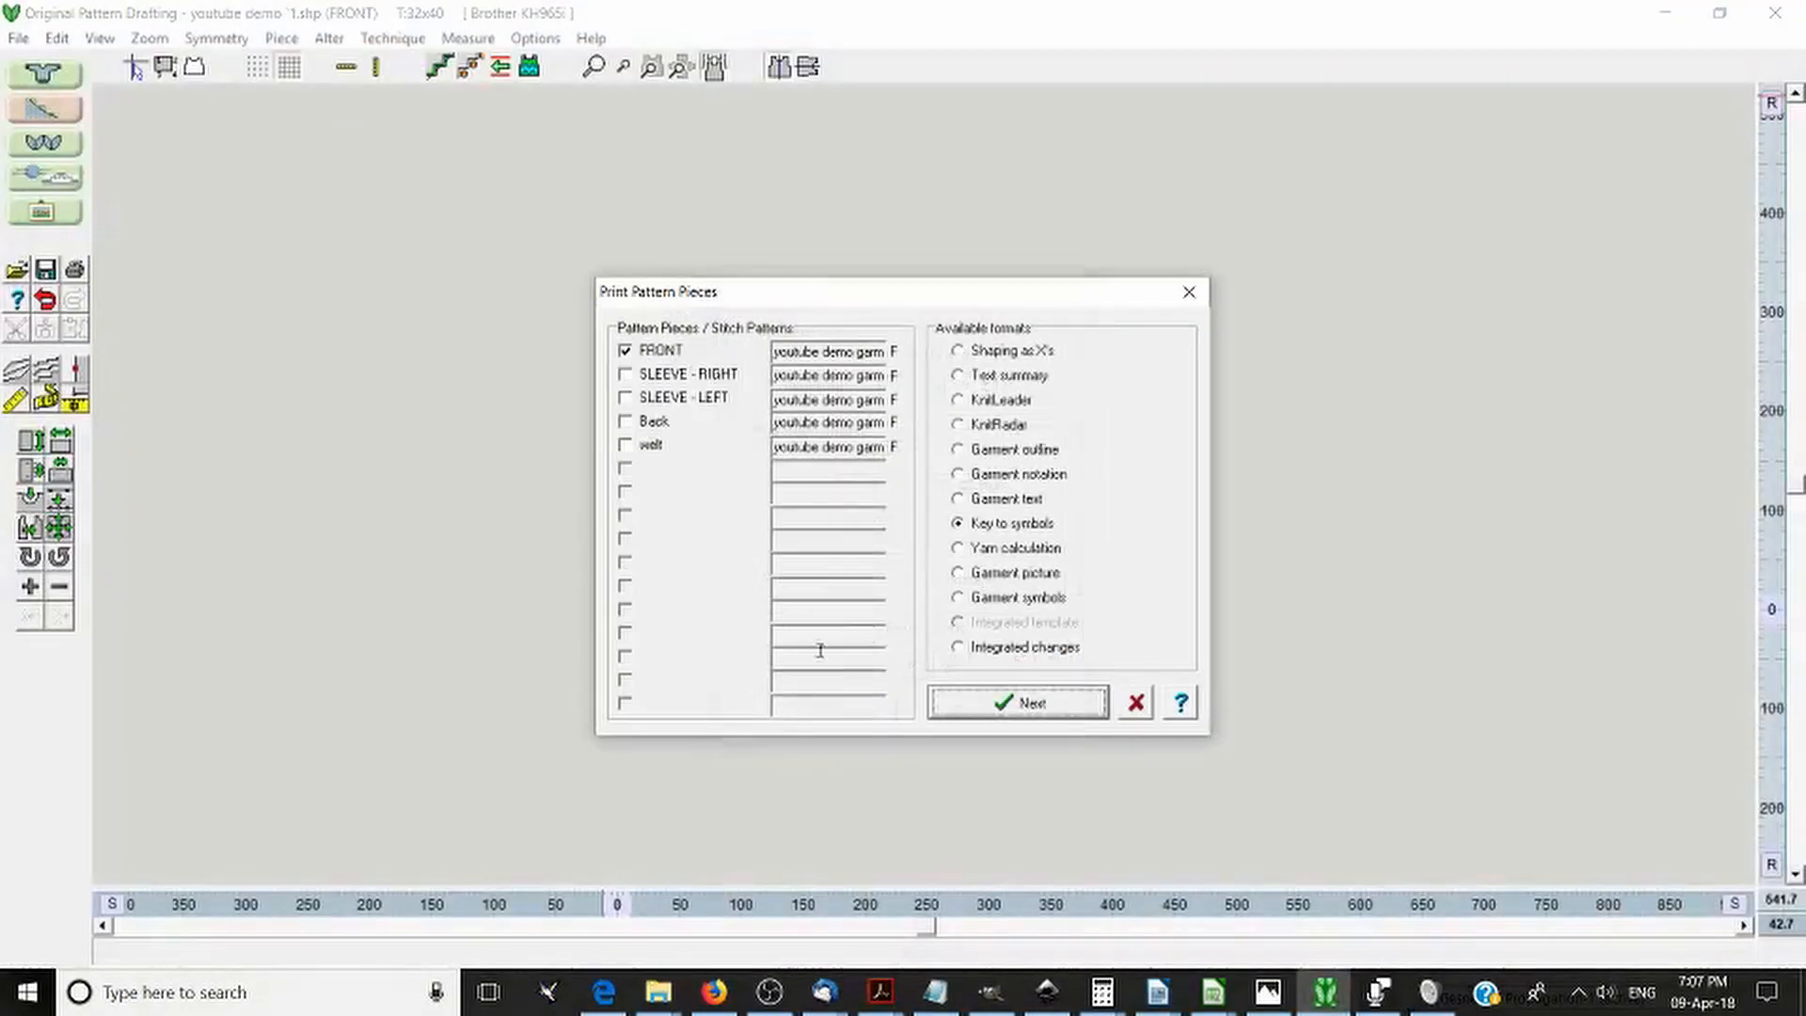
# - Switch the print format to Yarn calculation and set its sample's yarn used to 26 with Grams as the yarn units
pyautogui.click(997, 549)
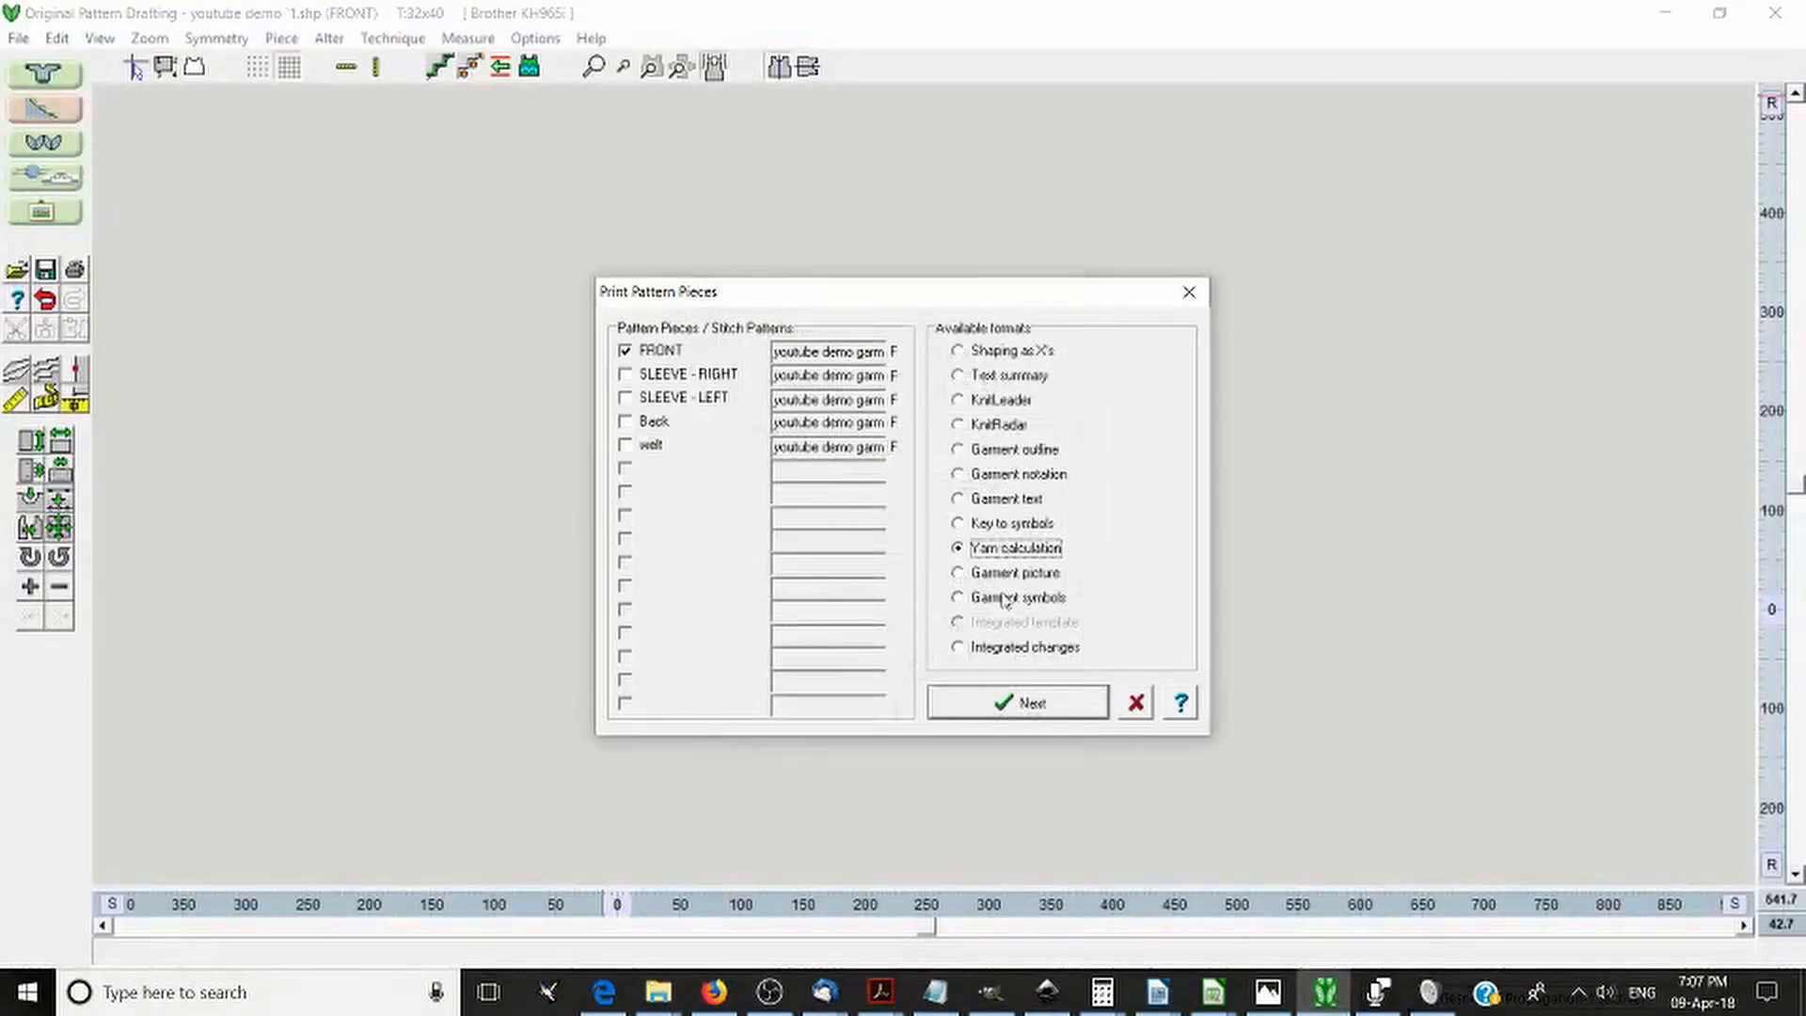
pyautogui.click(1032, 703)
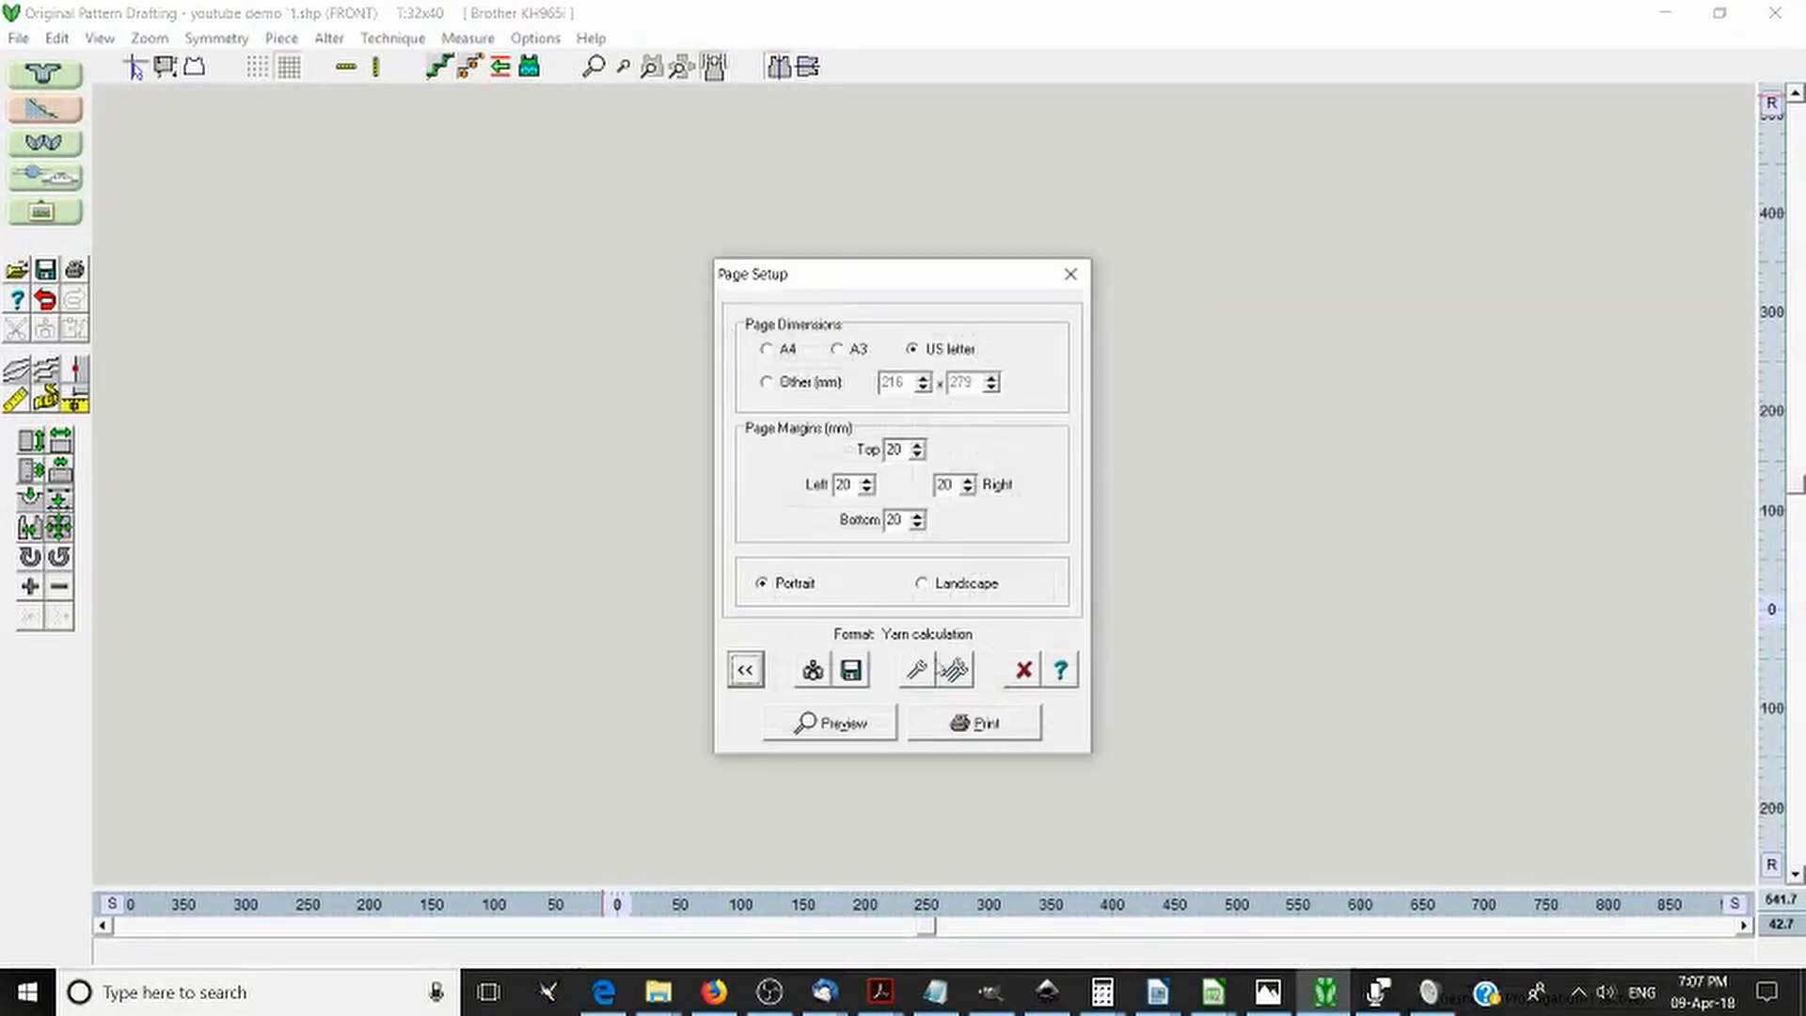
pyautogui.click(918, 671)
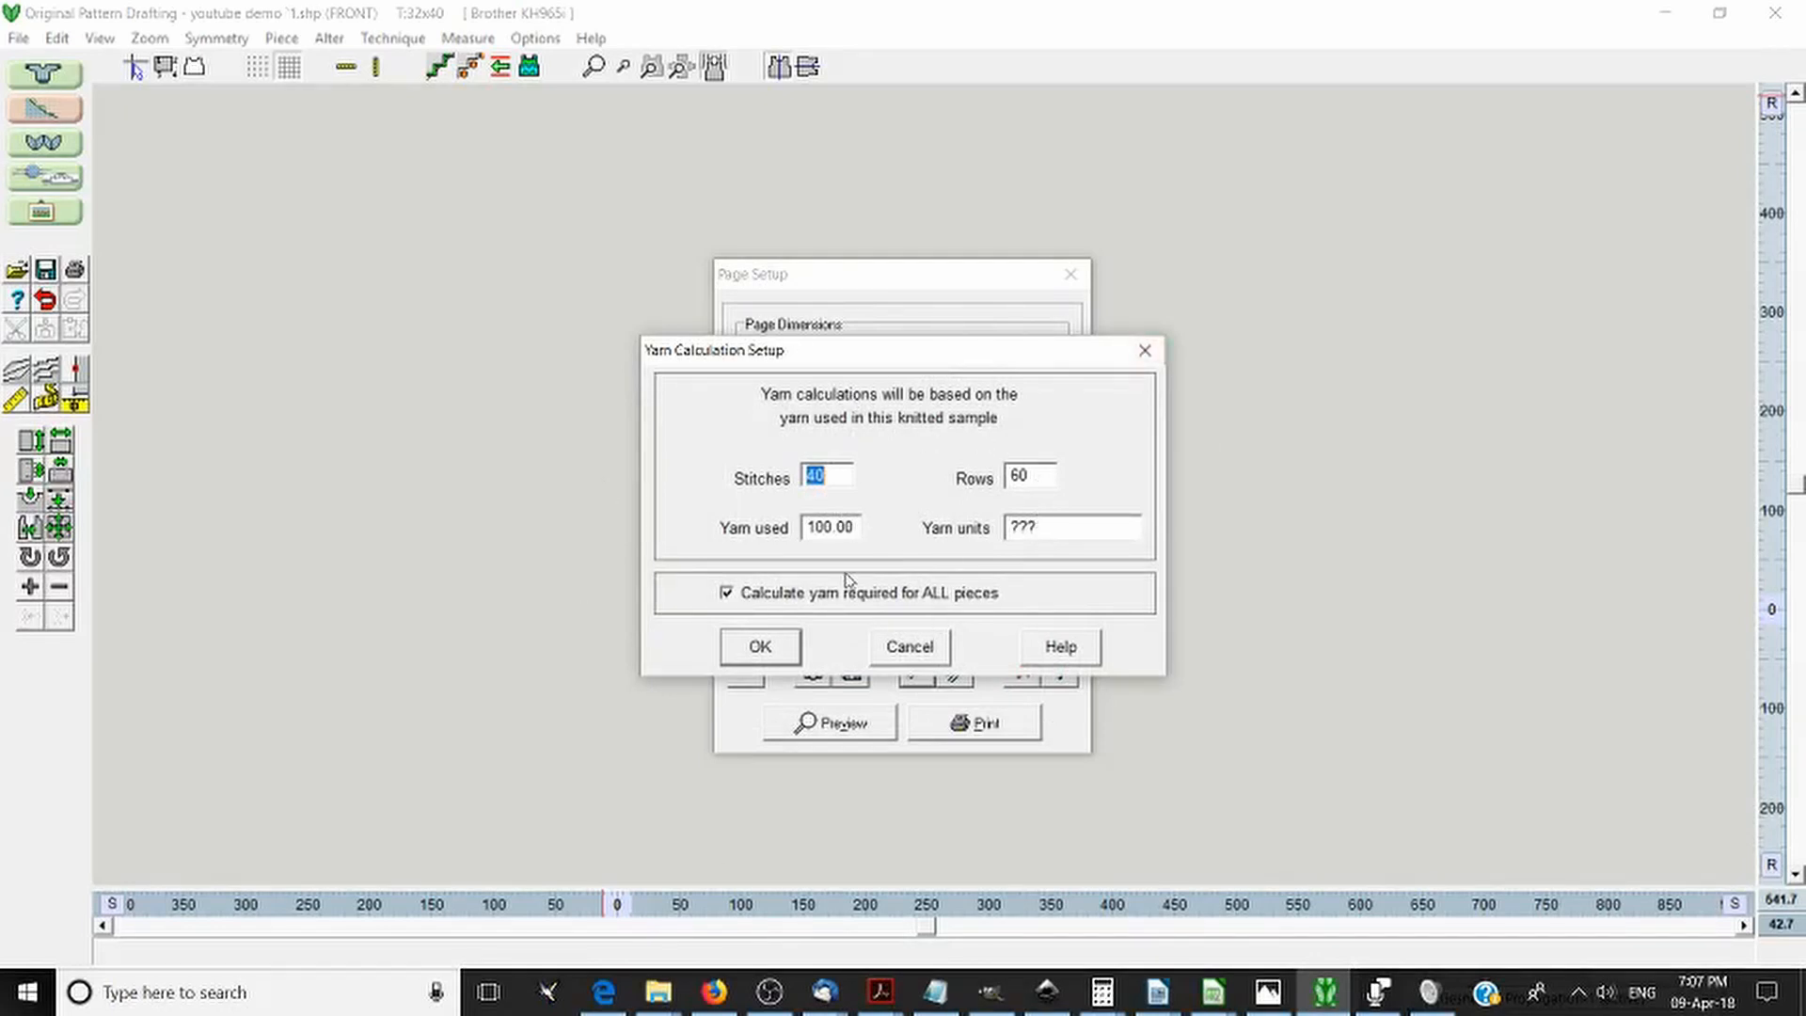
pyautogui.doubleClick(838, 532)
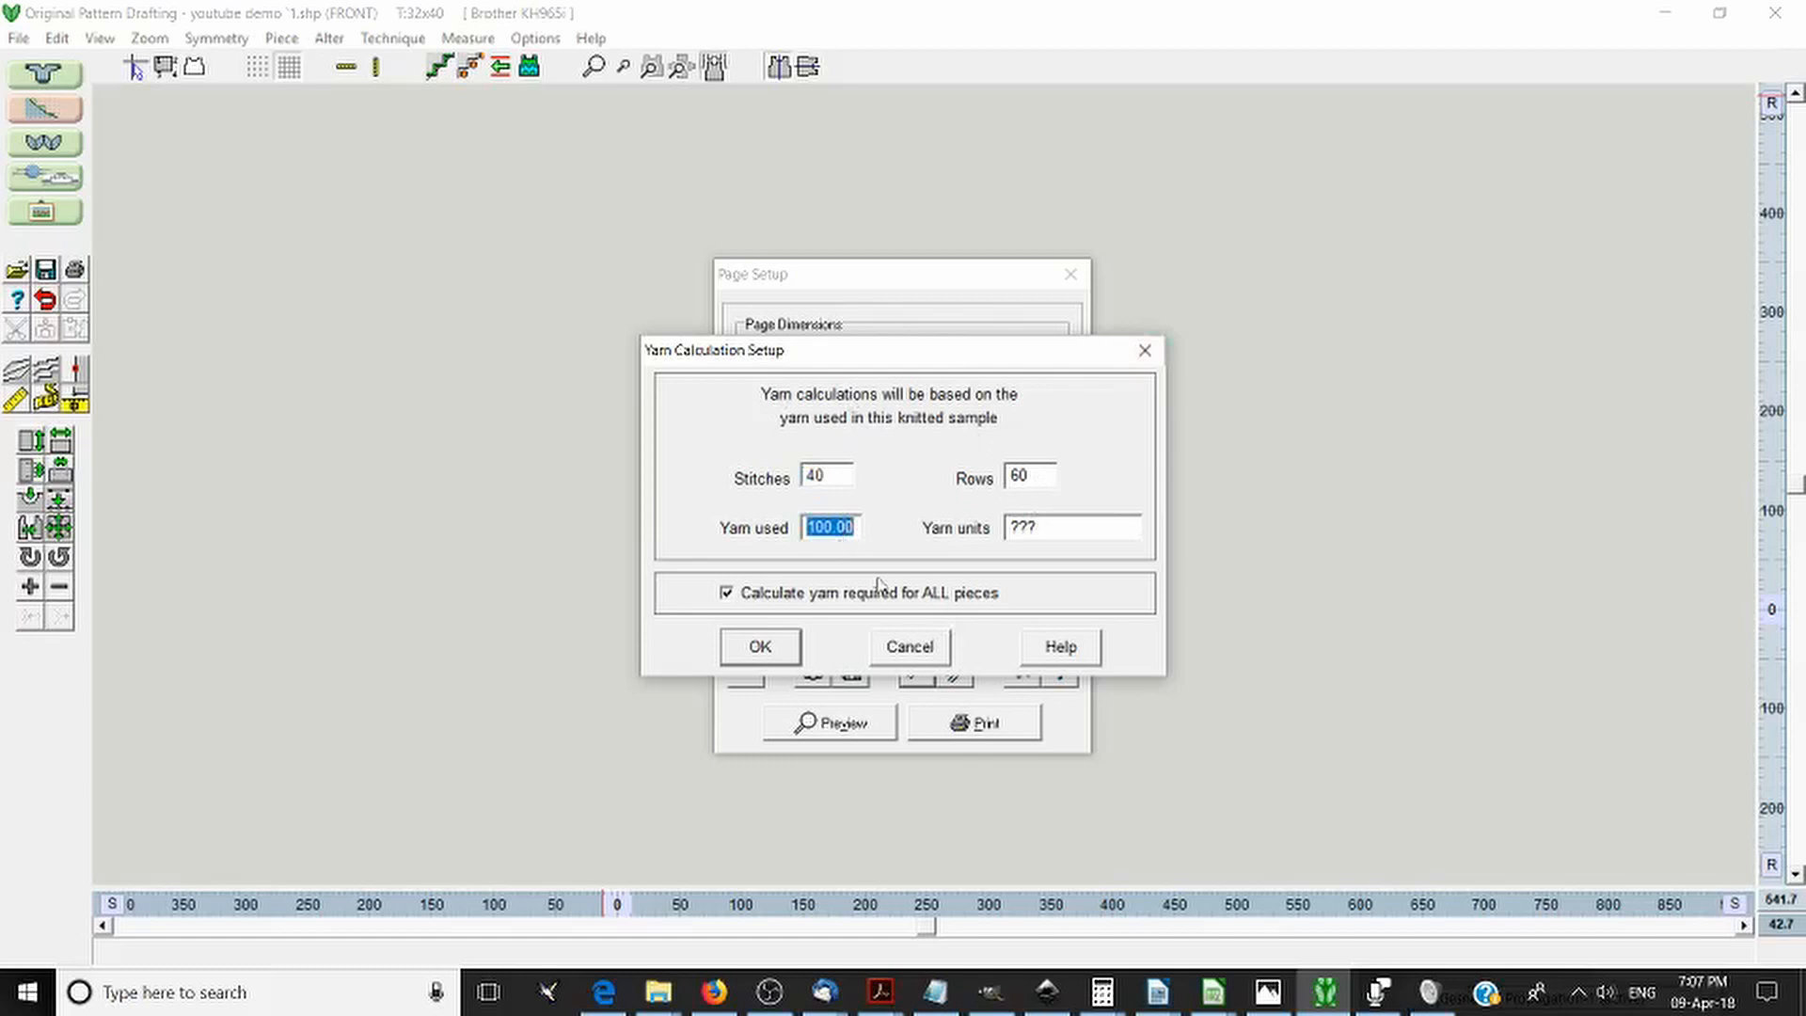
pyautogui.write('26')
pyautogui.doubleClick(1064, 533)
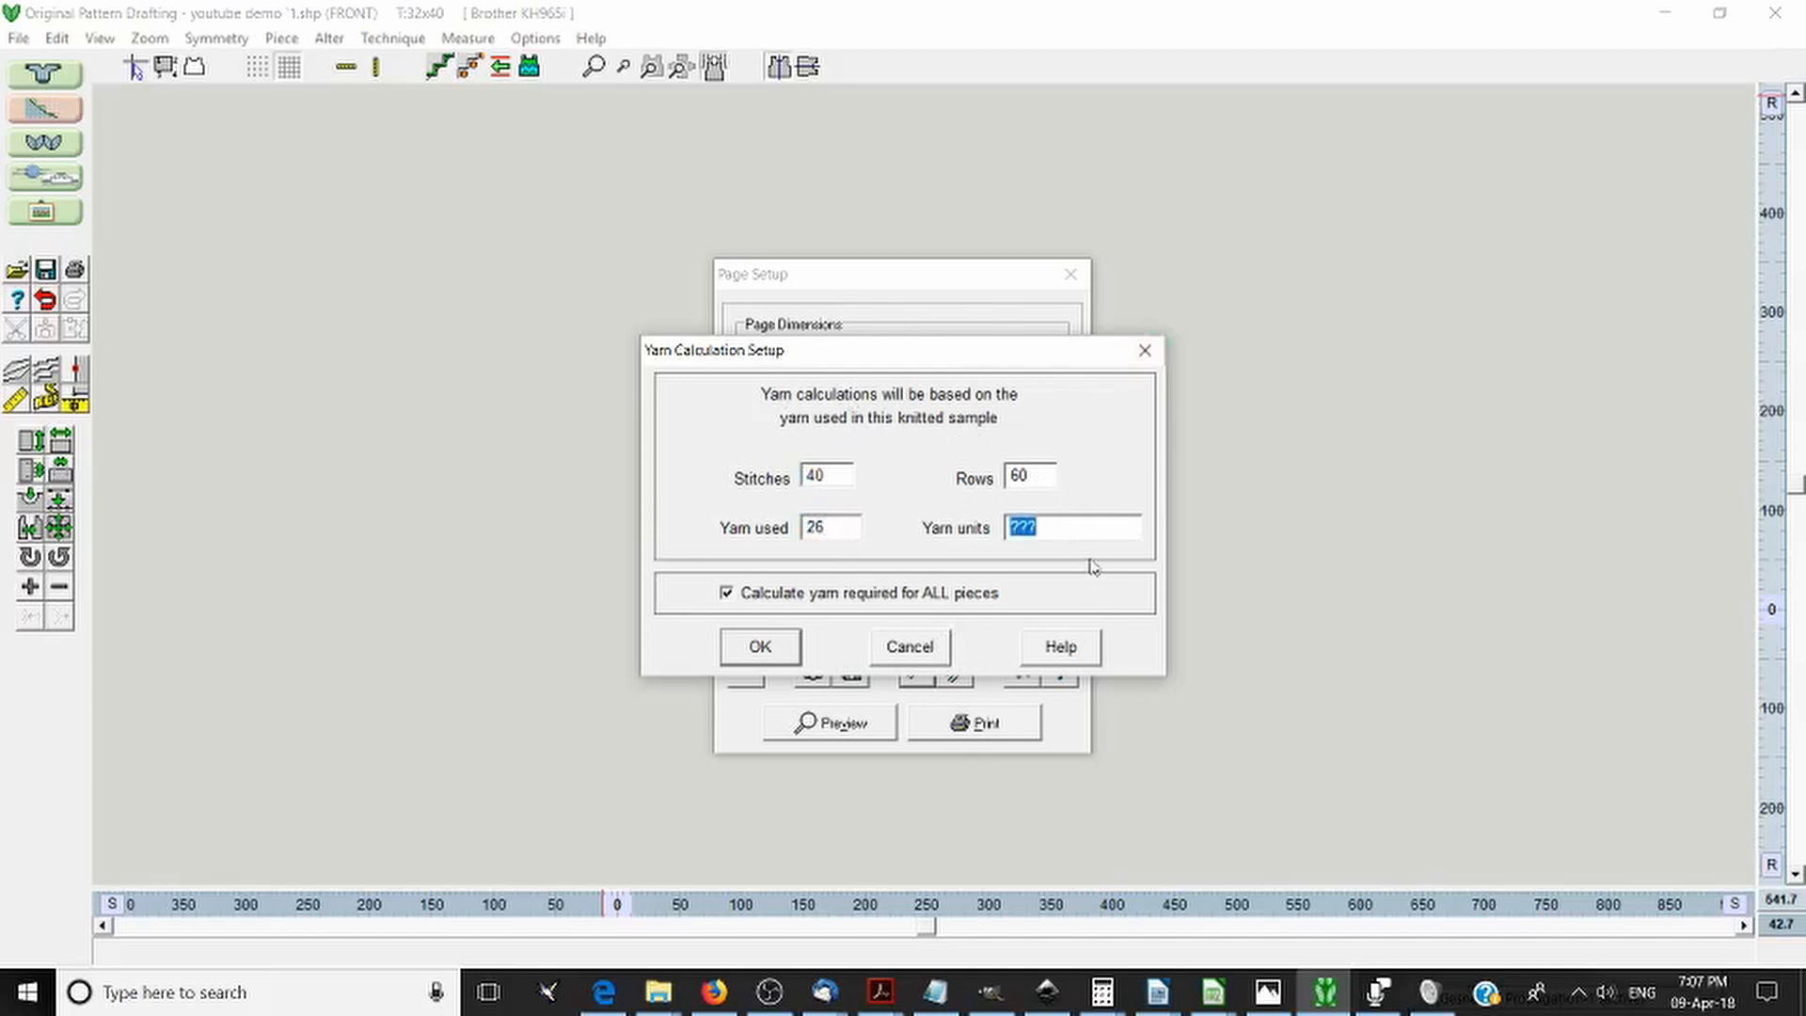
pyautogui.write('Grams')
pyautogui.click(768, 649)
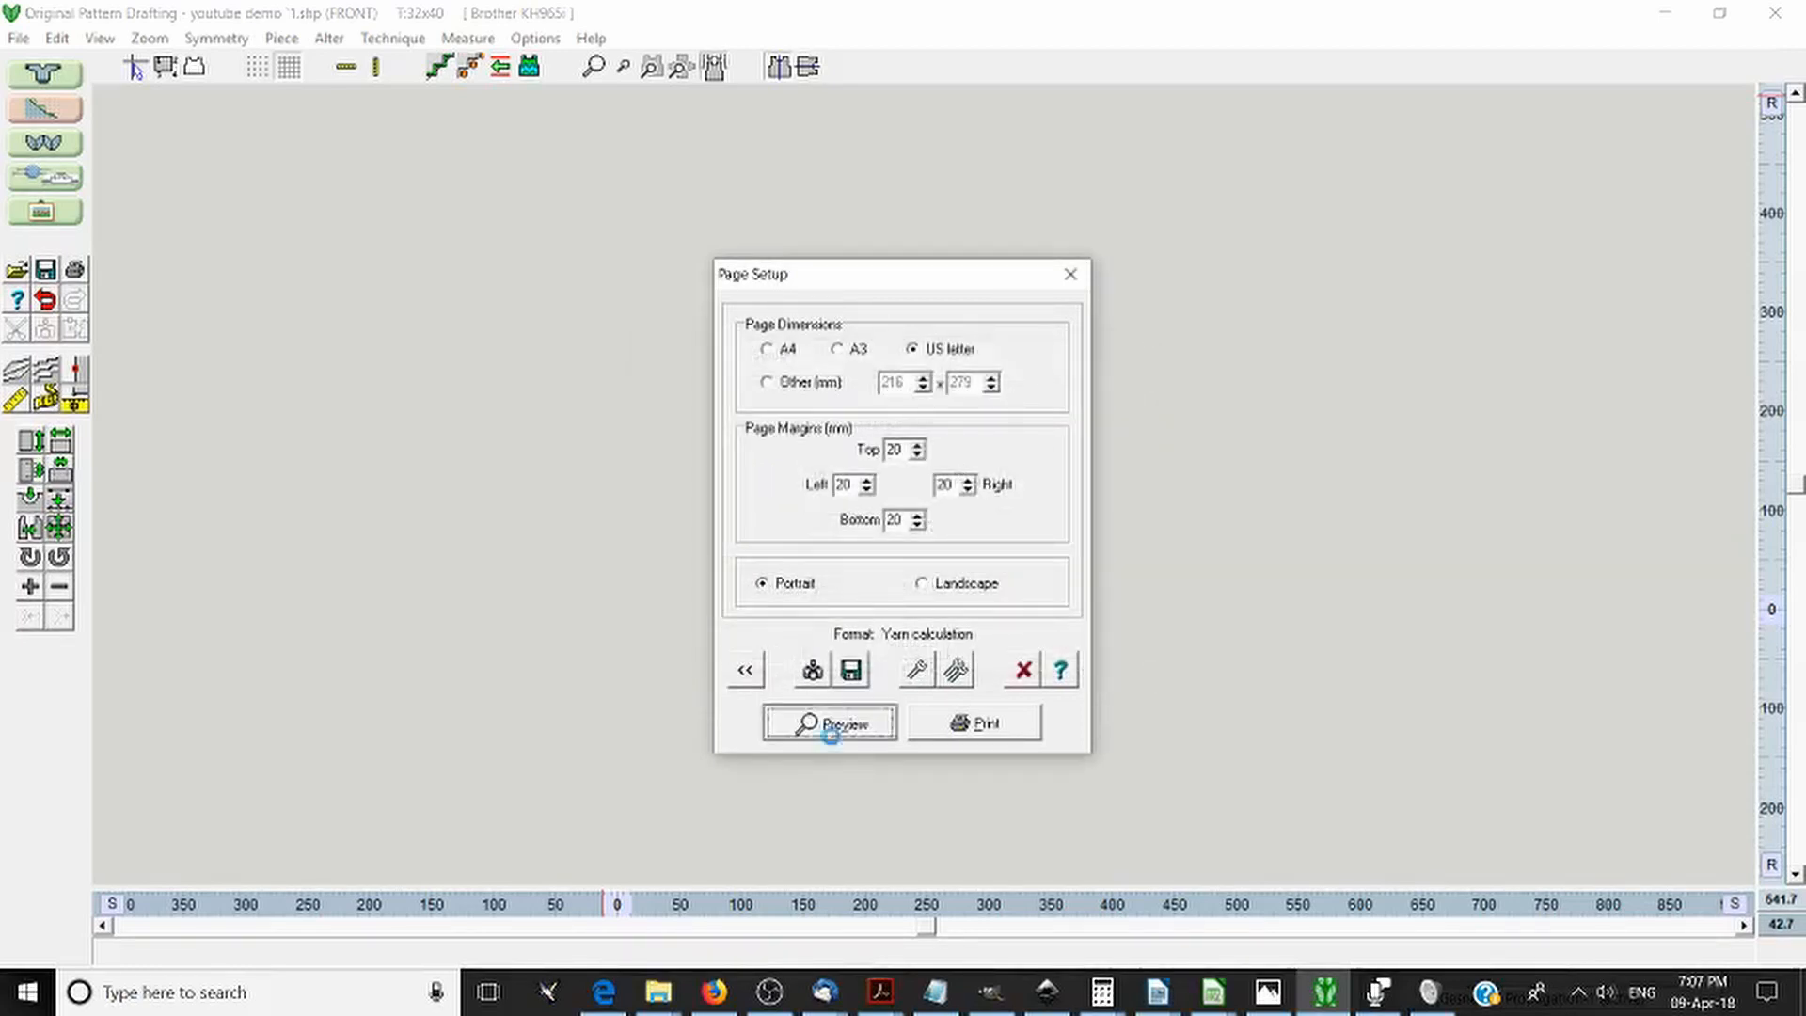
# - Preview the Yarn calculation for all pieces, read the stitches and grams per yarn, and return to the print format choices
pyautogui.click(835, 730)
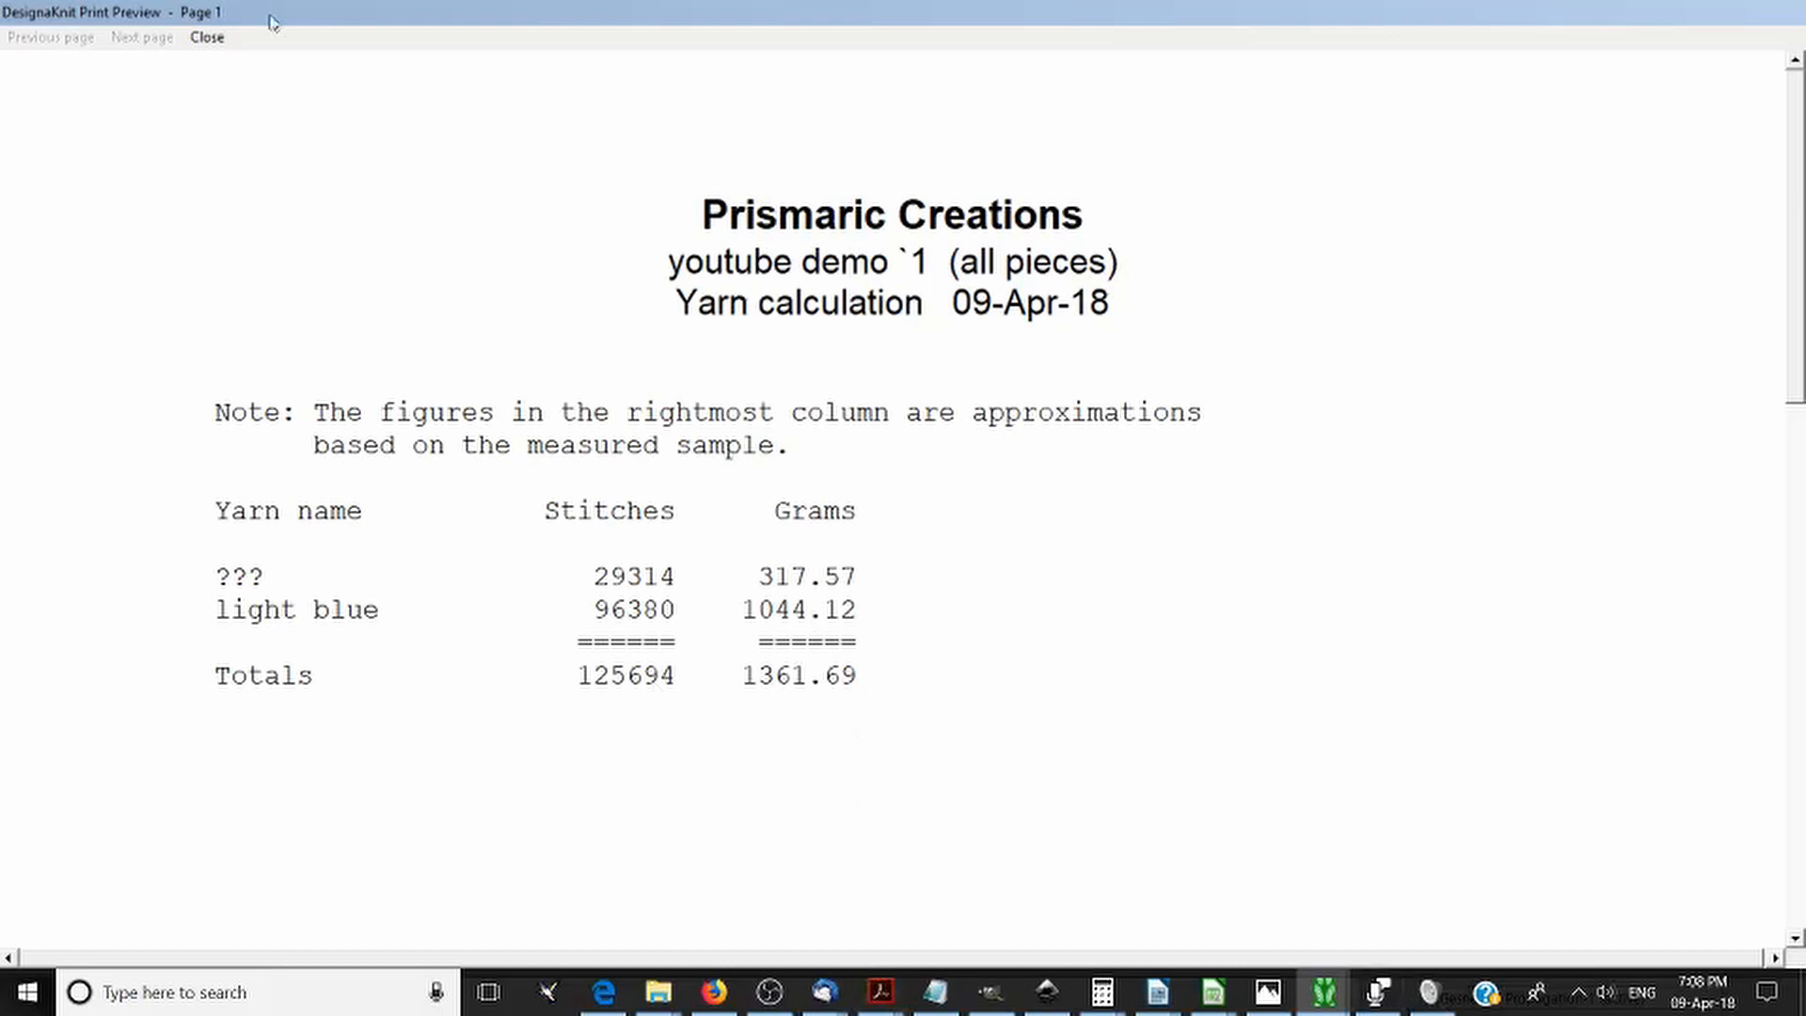
pyautogui.click(207, 38)
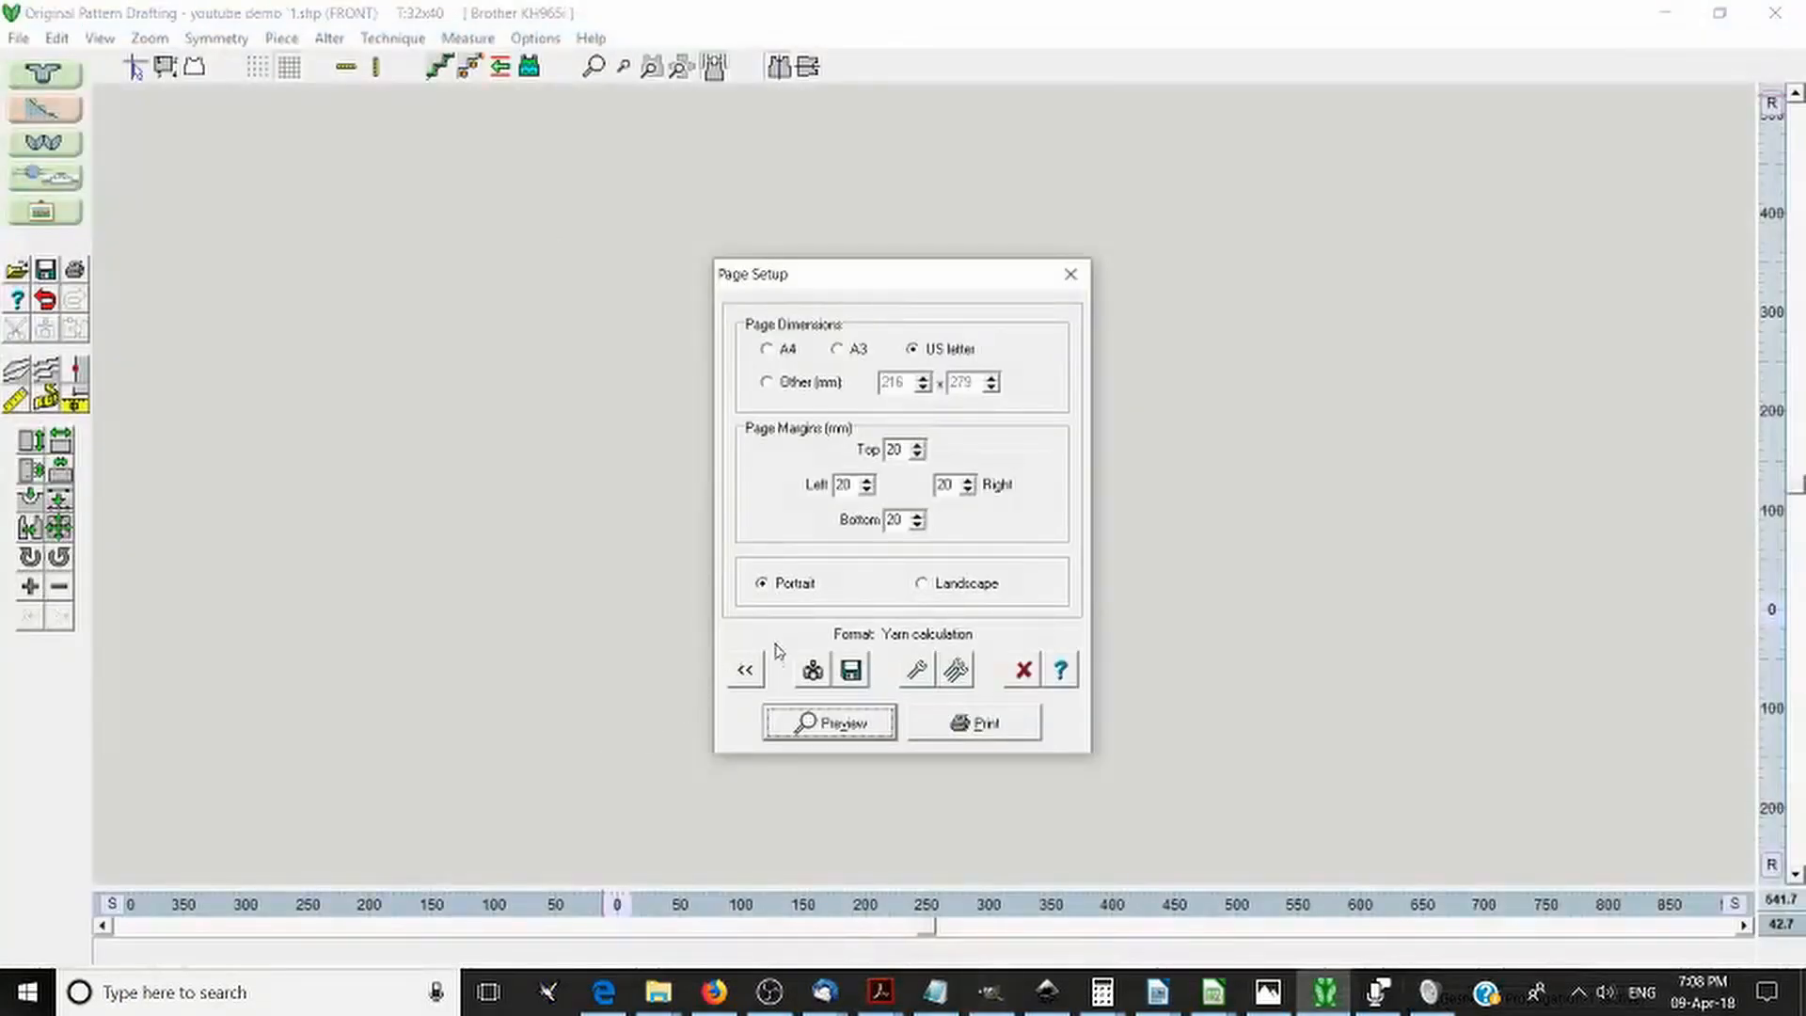
pyautogui.click(732, 673)
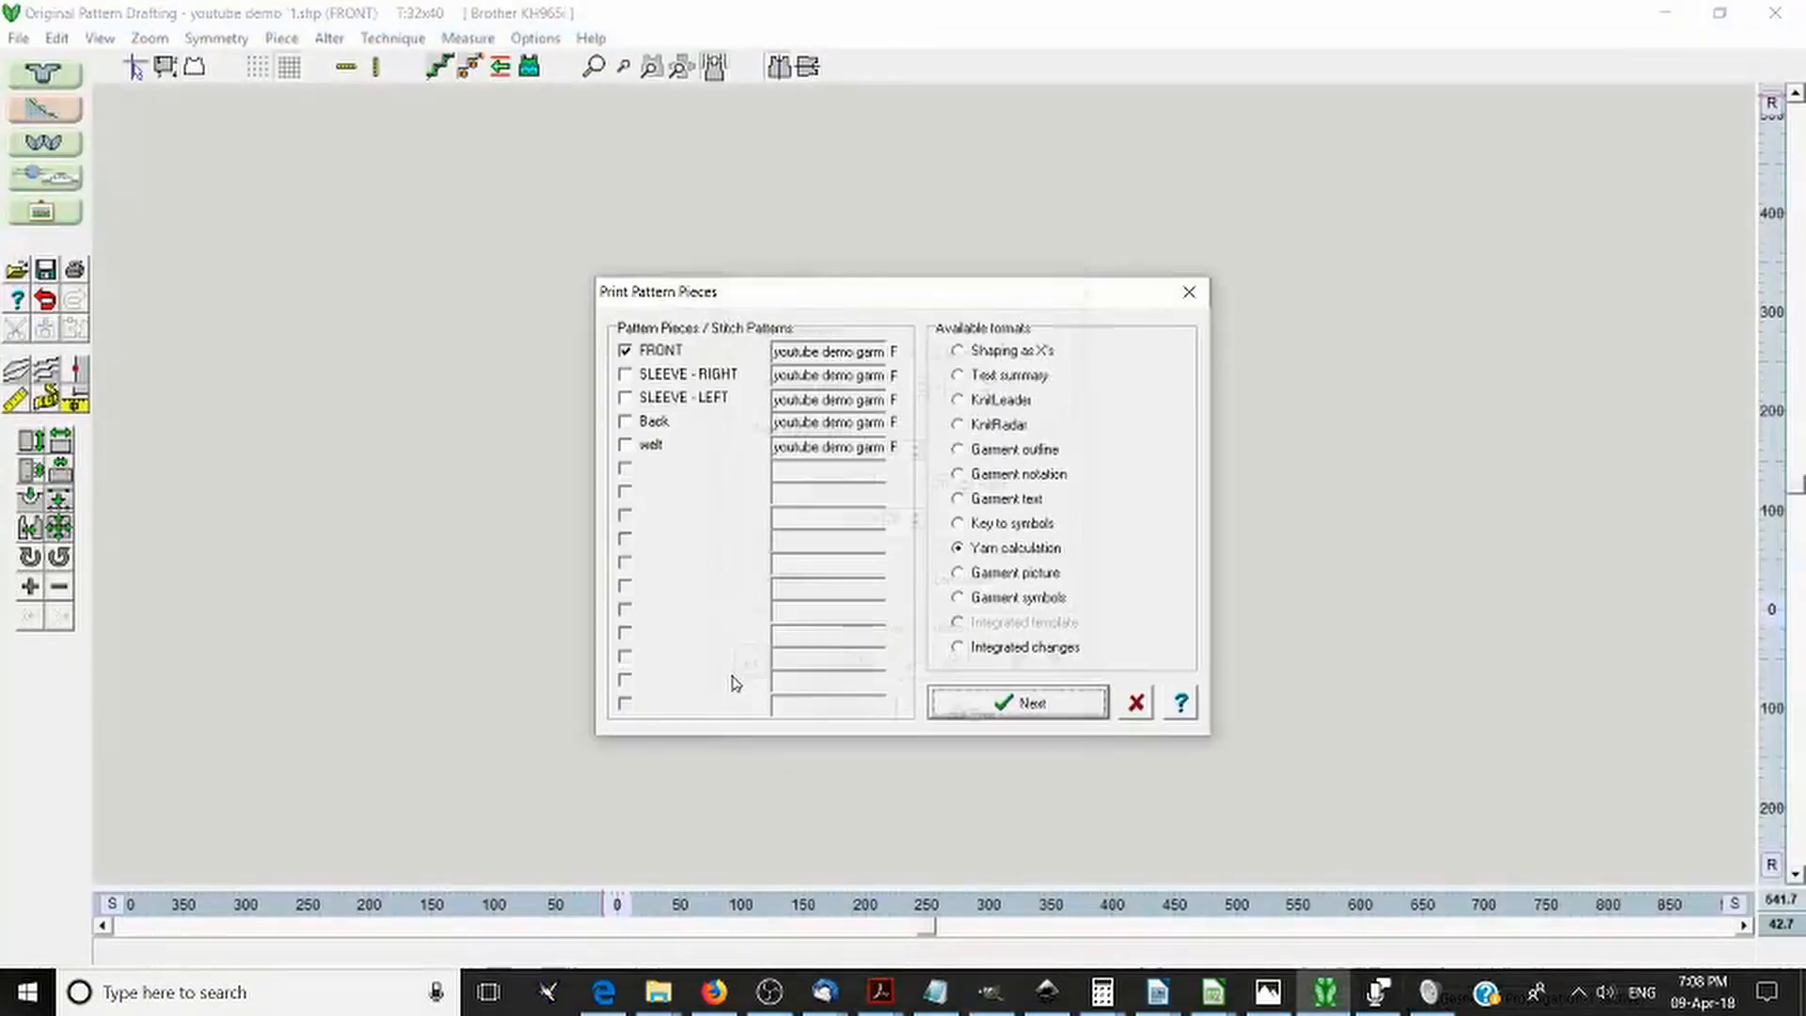
# - Switch the print format to Garment picture and accept its setup with fit-to-page scaling, plain coloured stitches and row numbering
pyautogui.click(1024, 576)
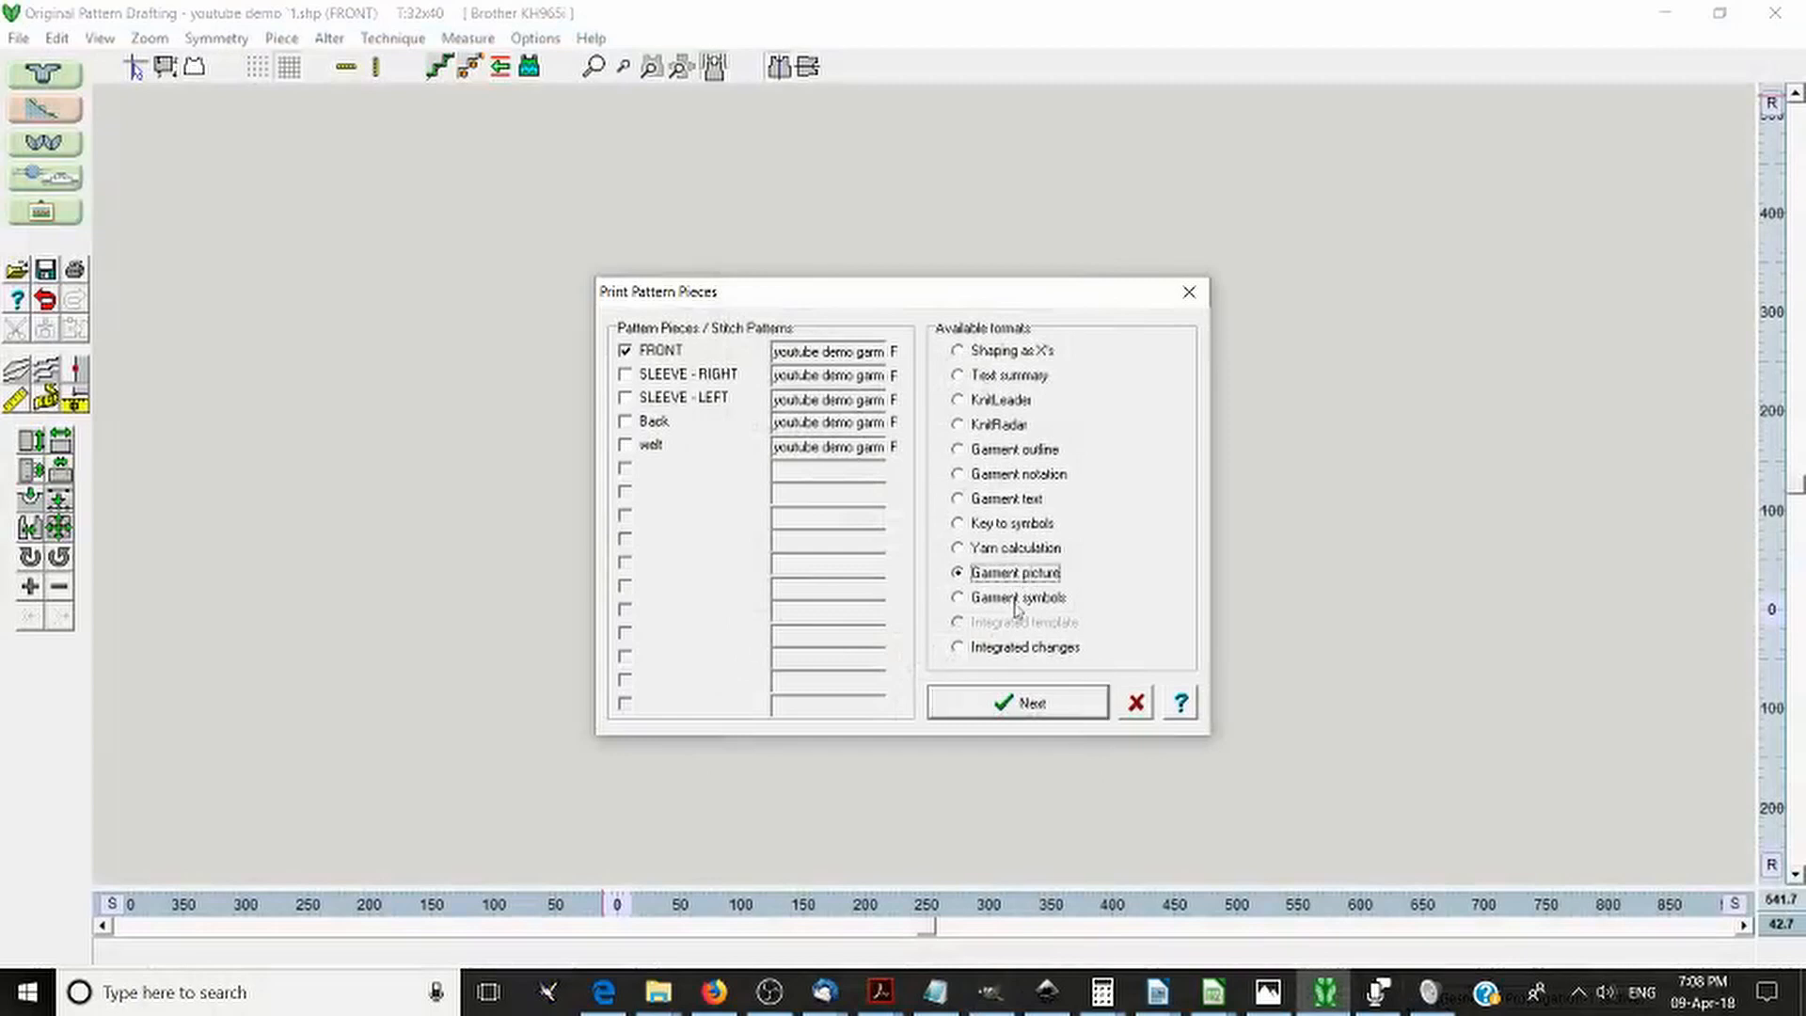
pyautogui.click(1041, 718)
pyautogui.click(931, 677)
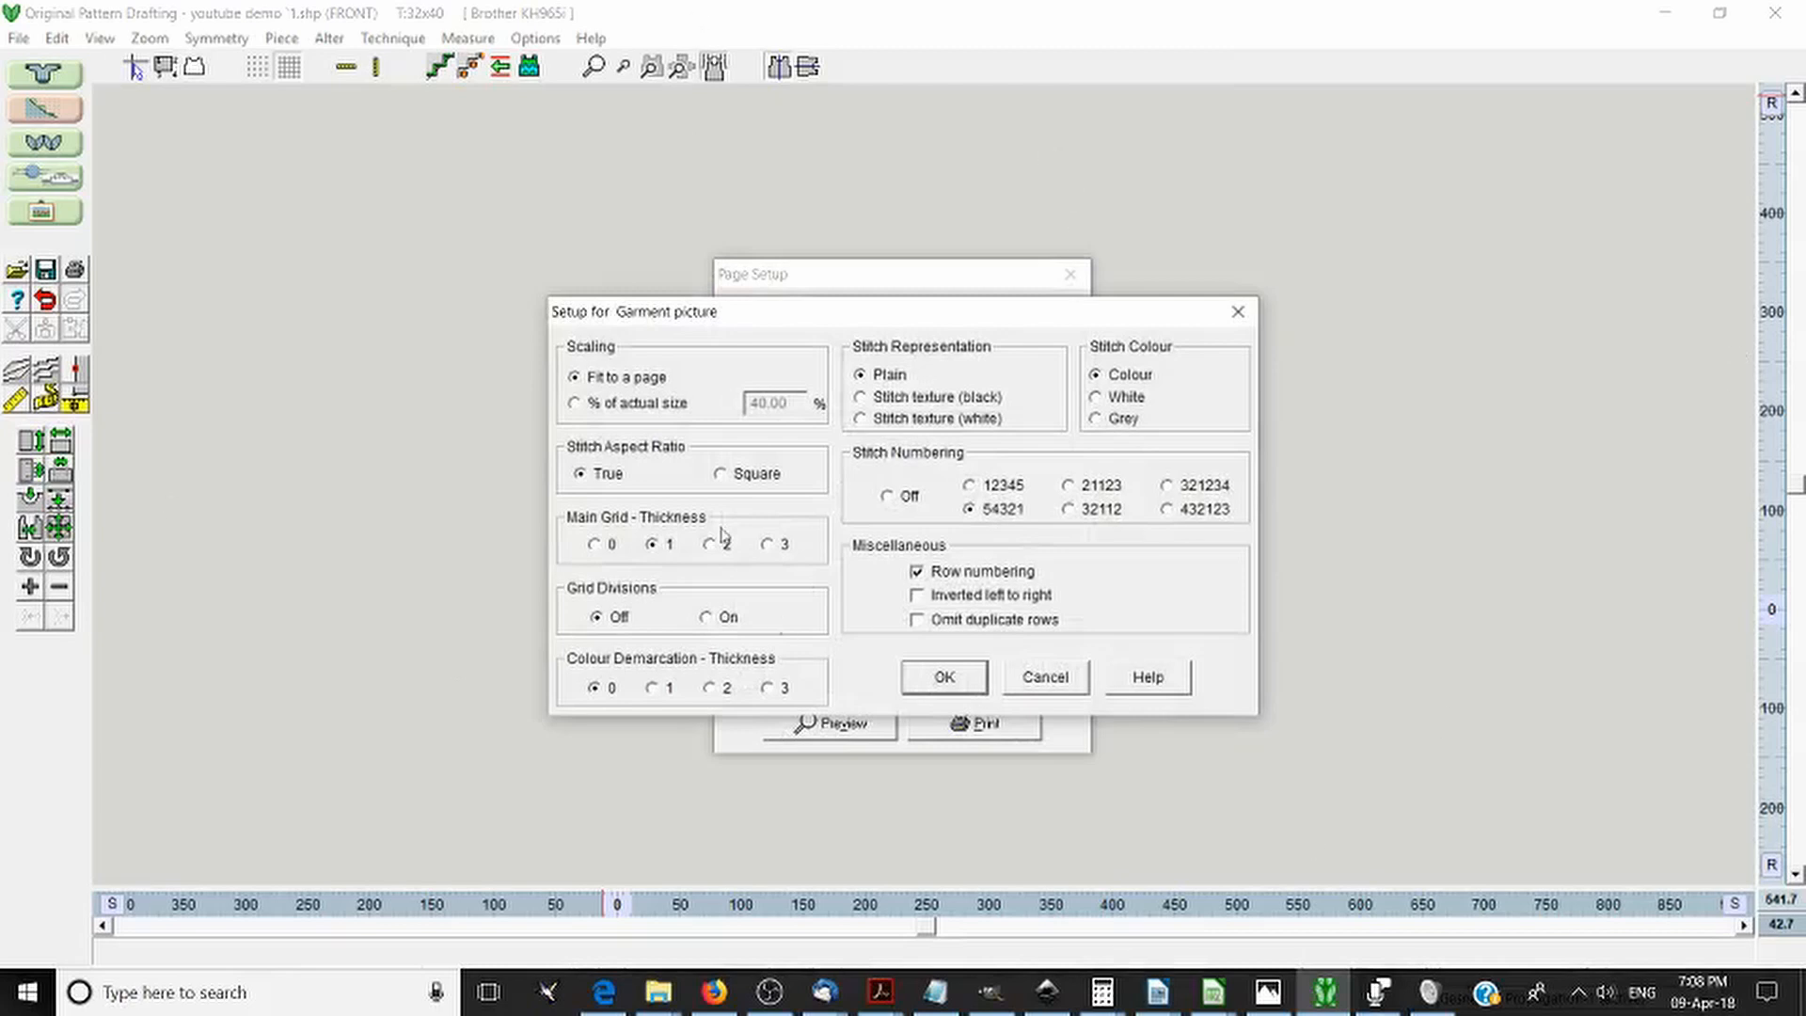
pyautogui.moveTo(887, 314); pyautogui.dragTo(996, 300)
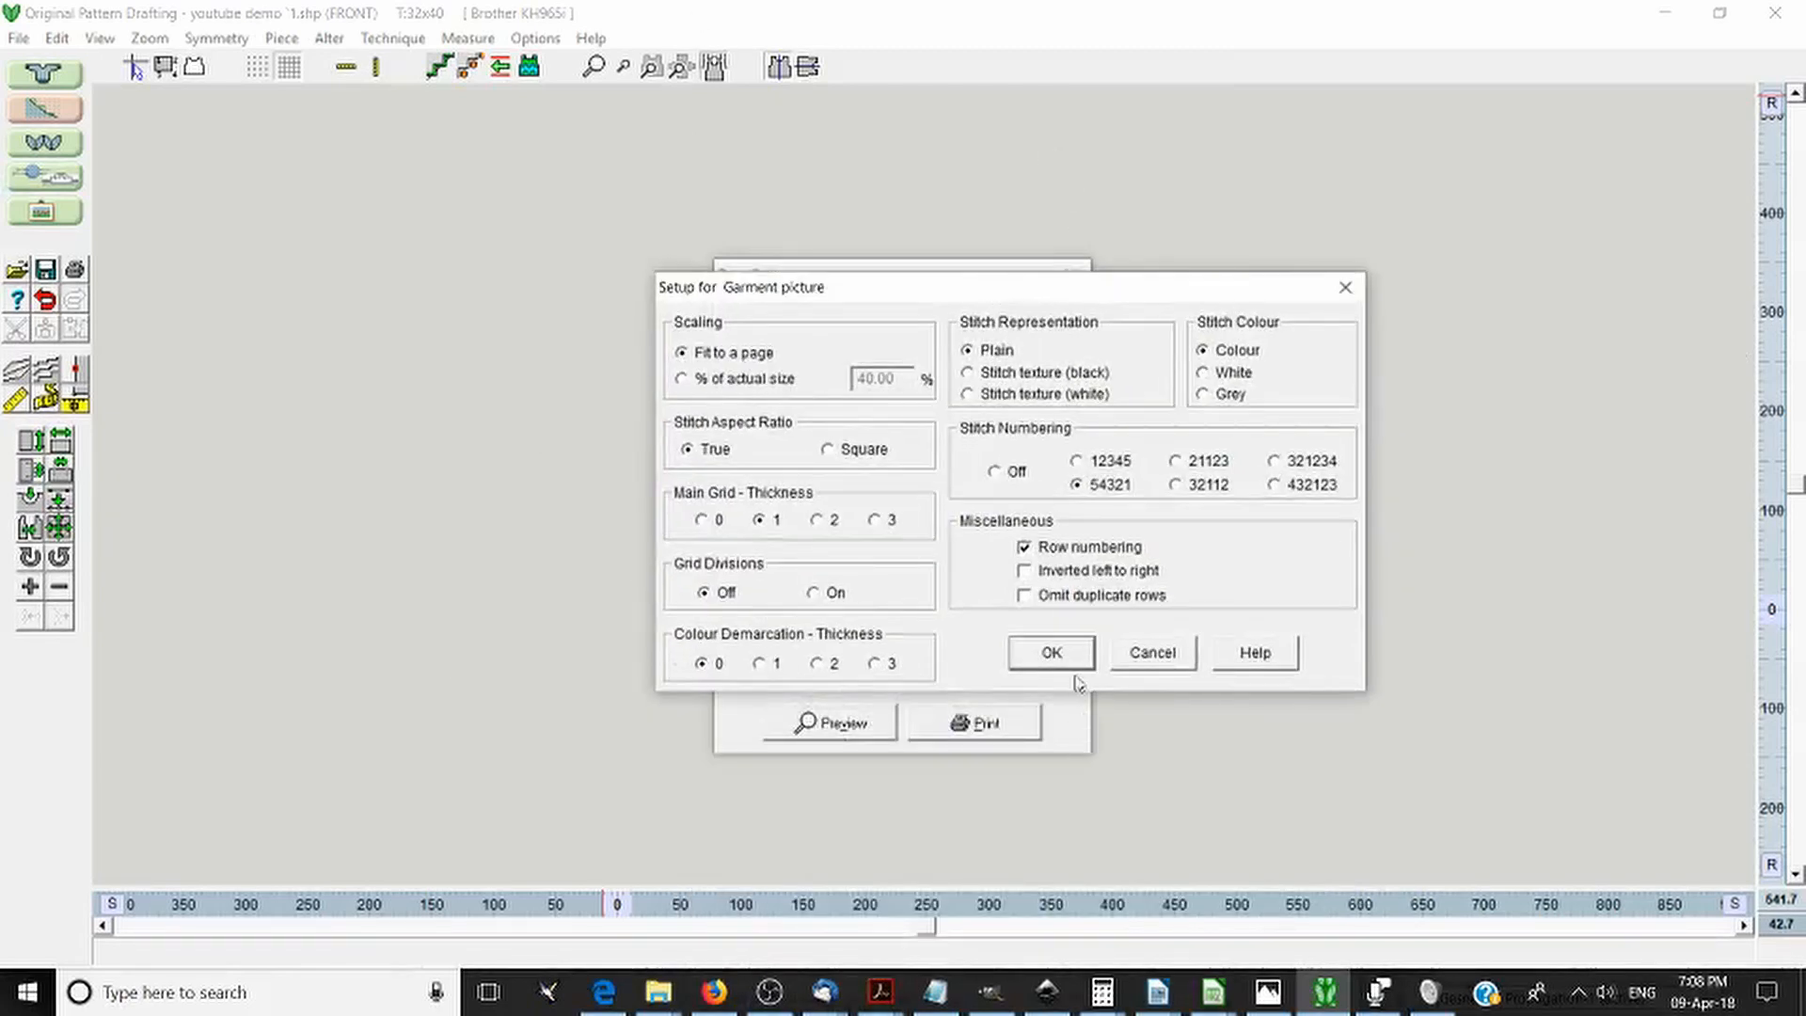
pyautogui.click(1053, 651)
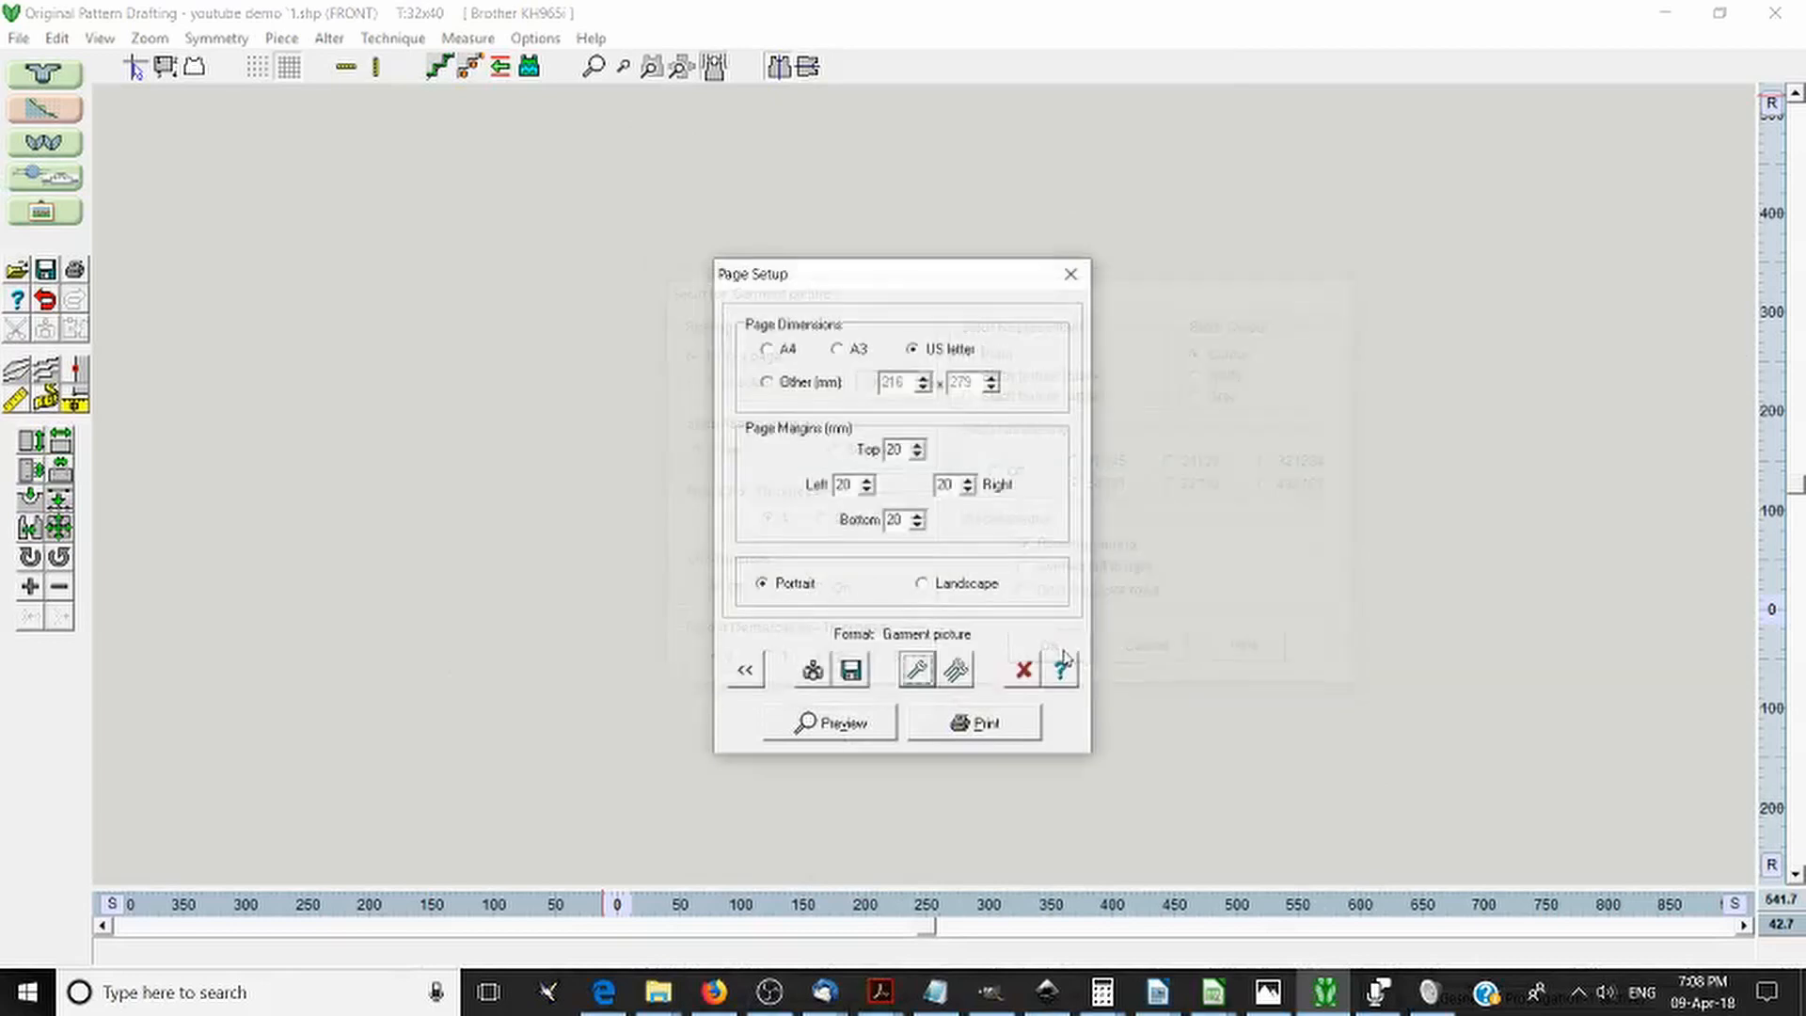
# - Preview the Garment picture of the FRONT piece, examine the stitch chart from neckline to hem, and return to the print format choices
pyautogui.click(785, 715)
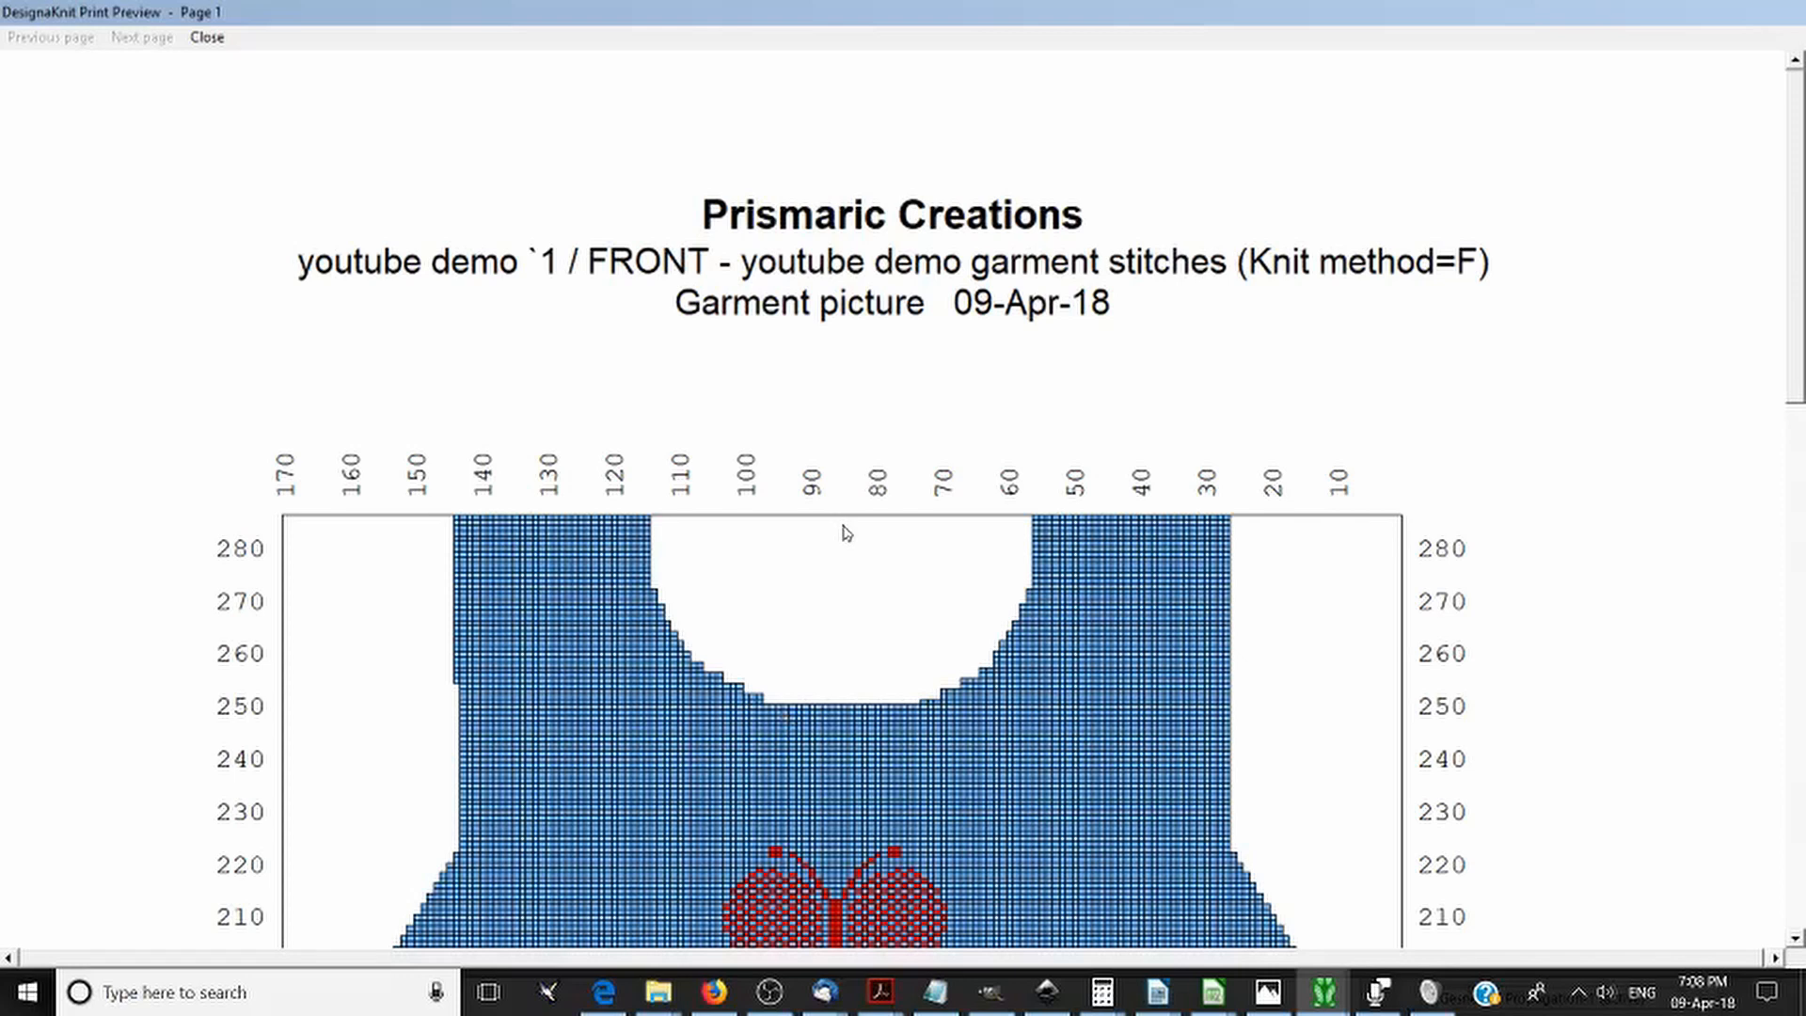
pyautogui.scroll(-3, 845, 533)
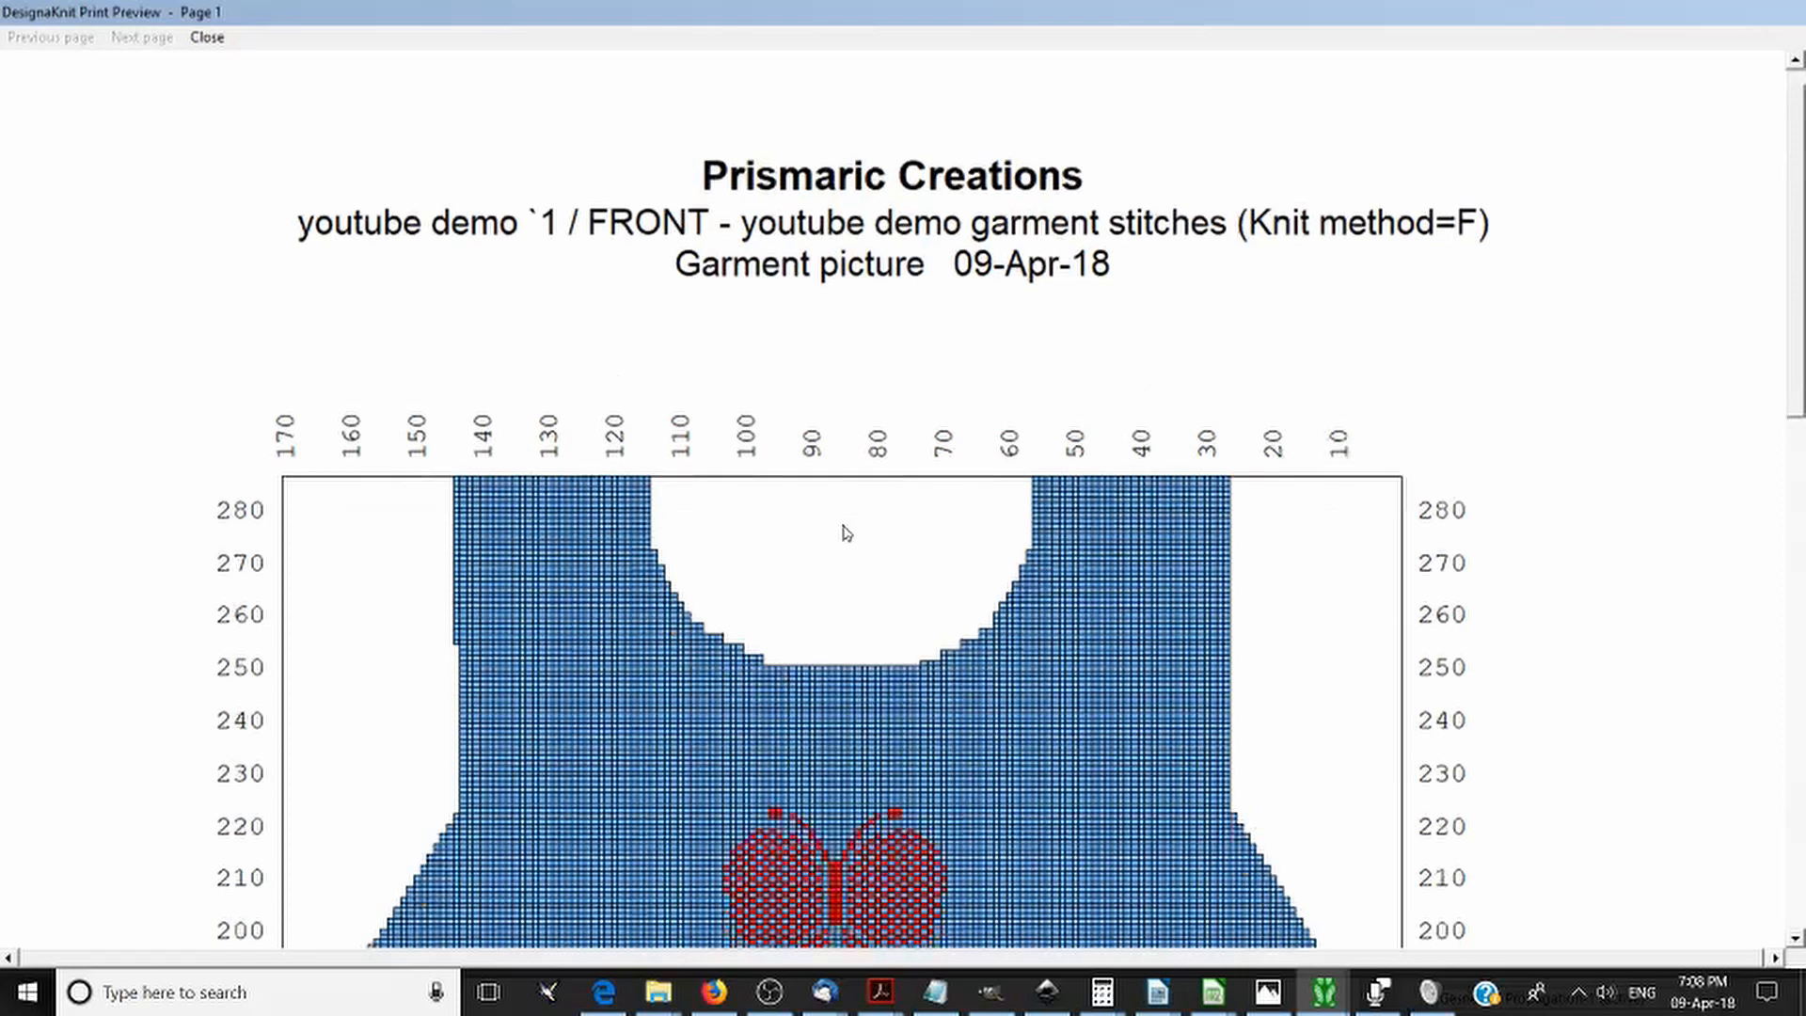
pyautogui.scroll(3, 846, 533)
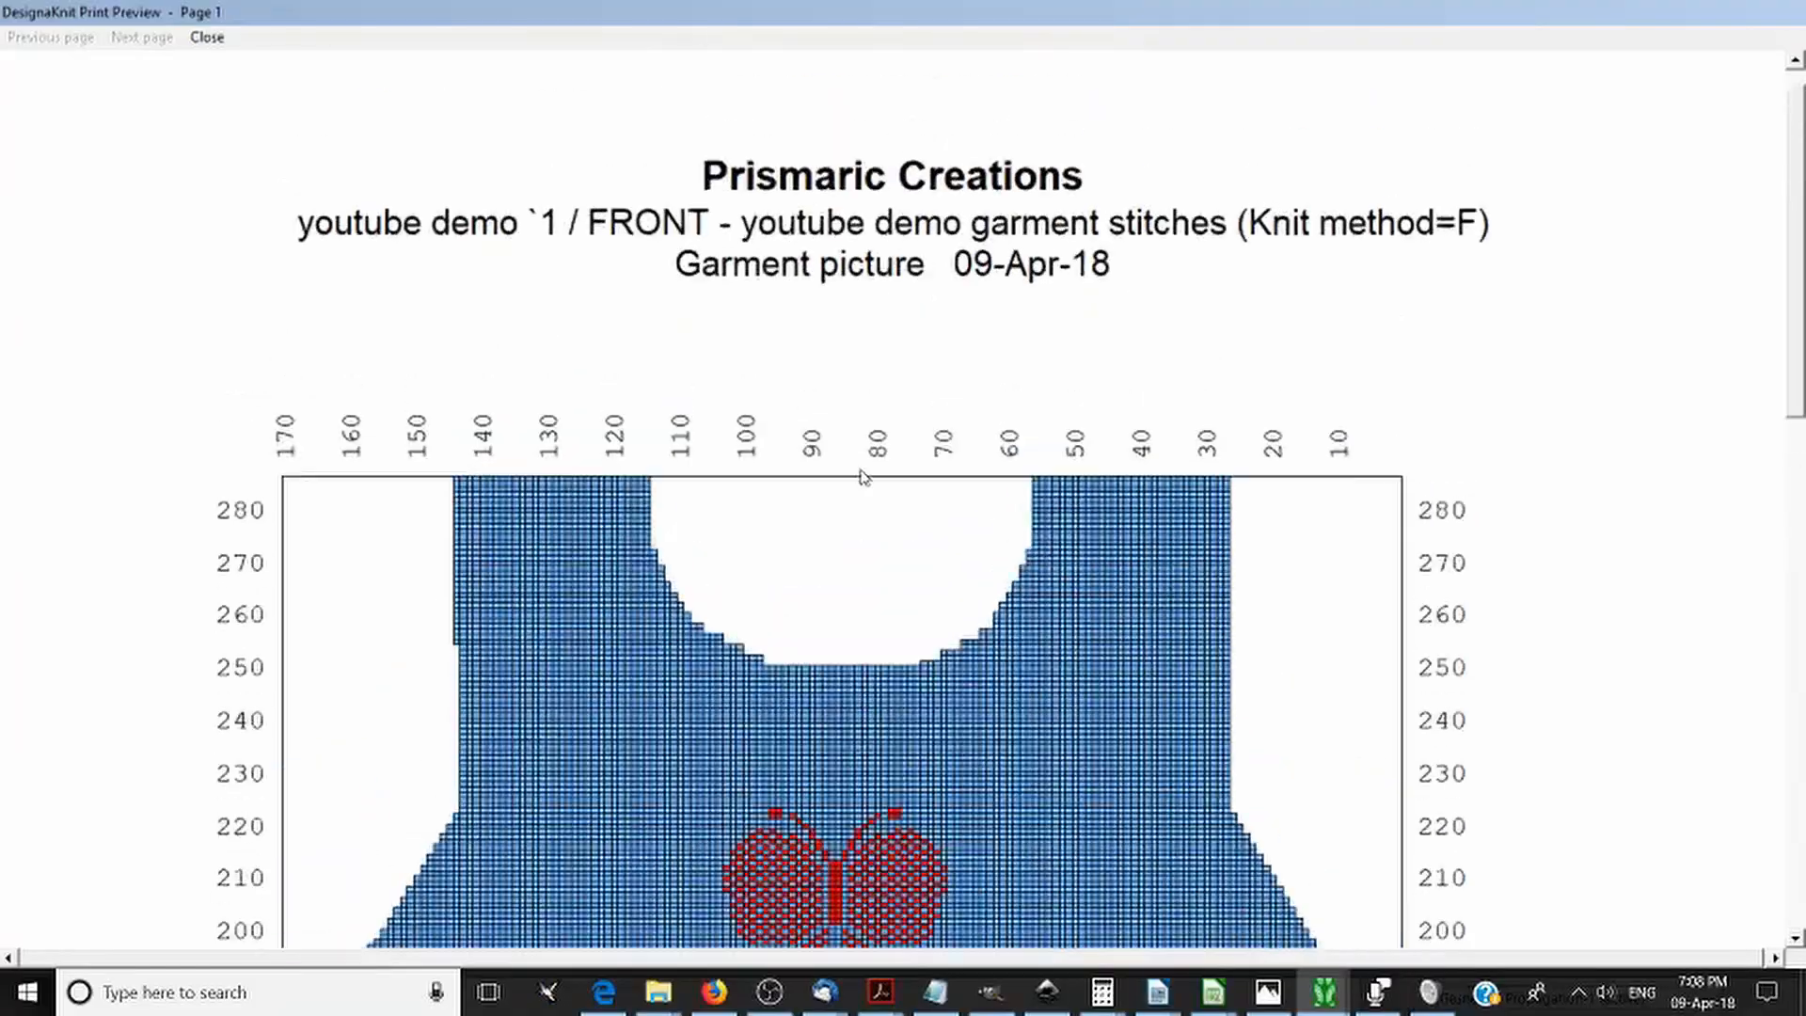
pyautogui.scroll(-9, 774, 273)
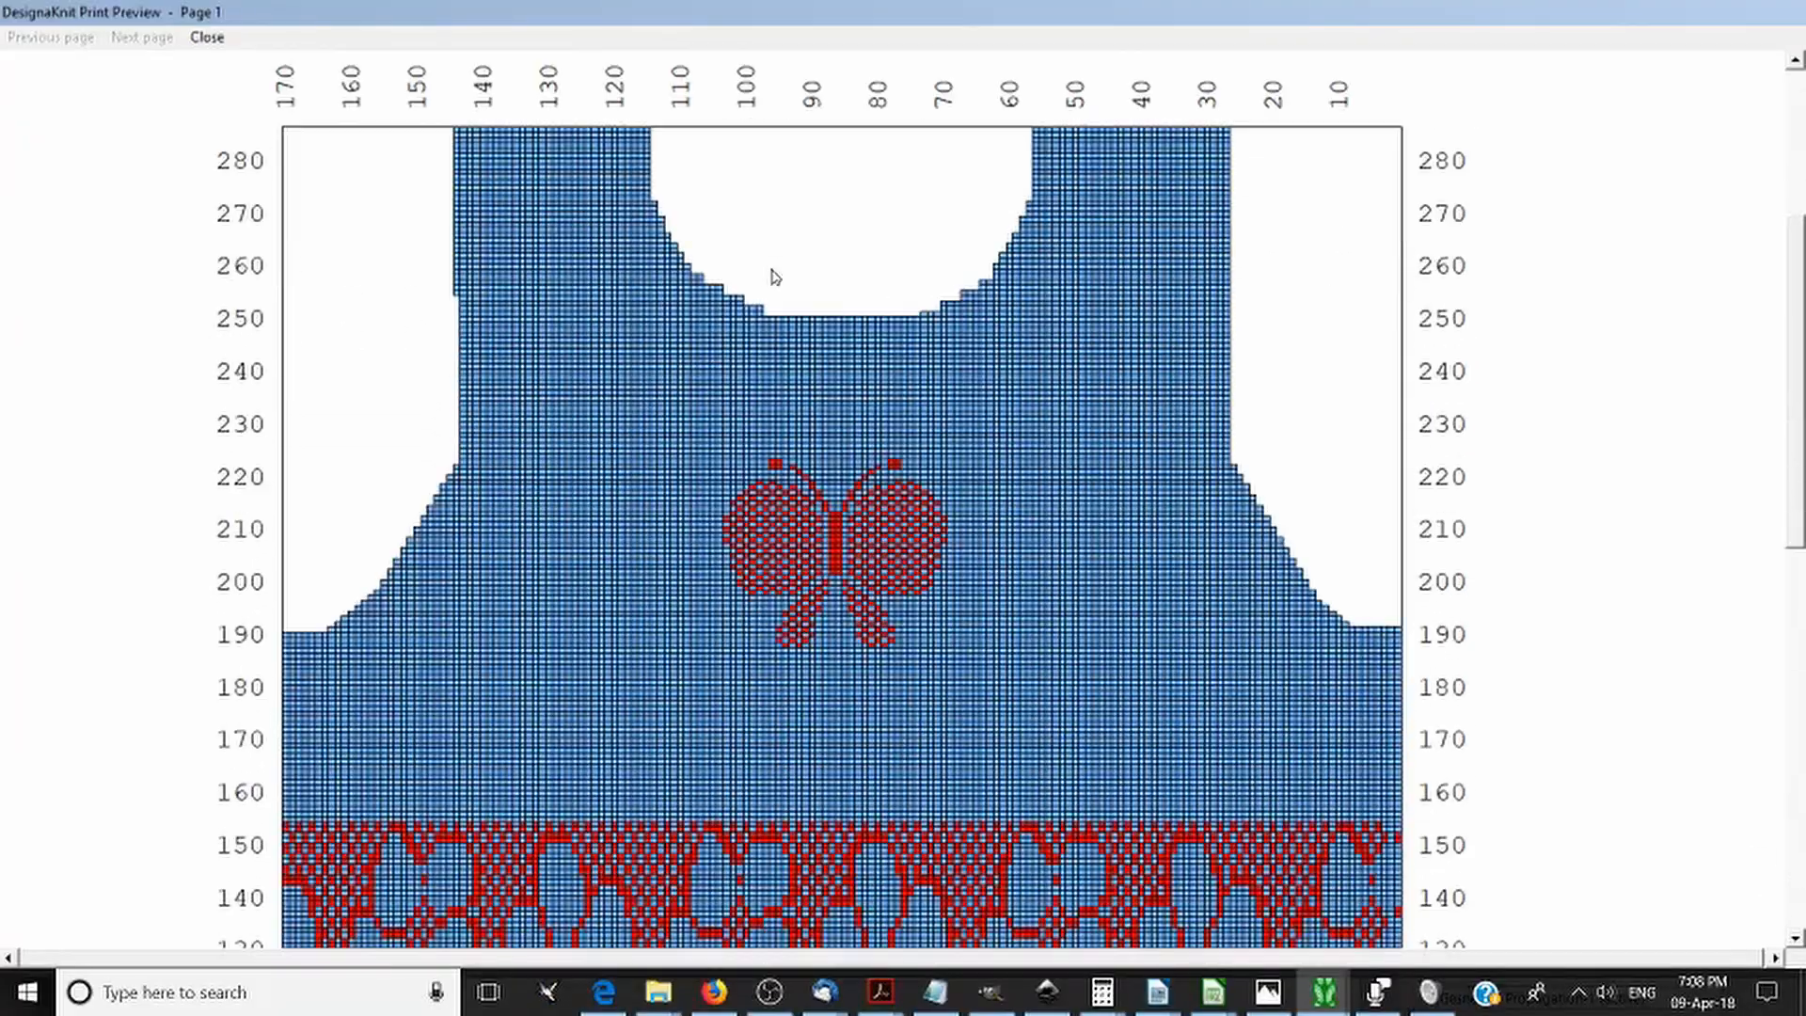
pyautogui.scroll(-4, 773, 273)
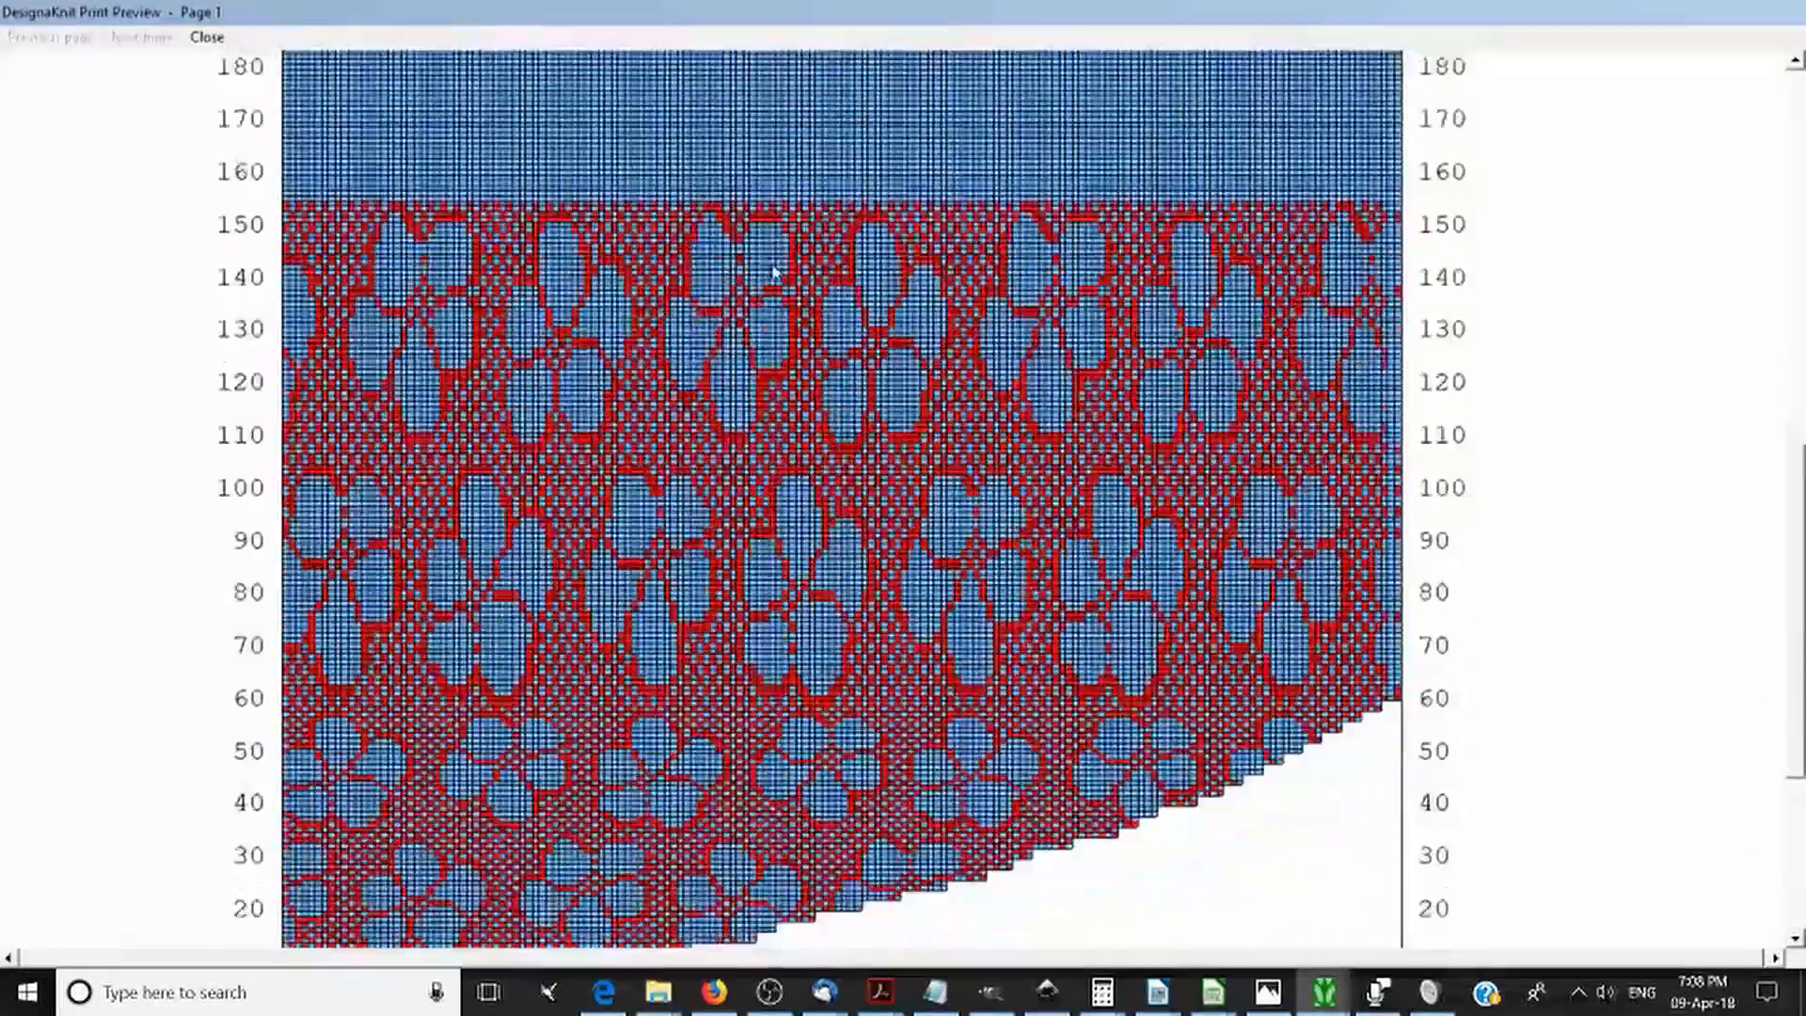
pyautogui.scroll(7, 776, 268)
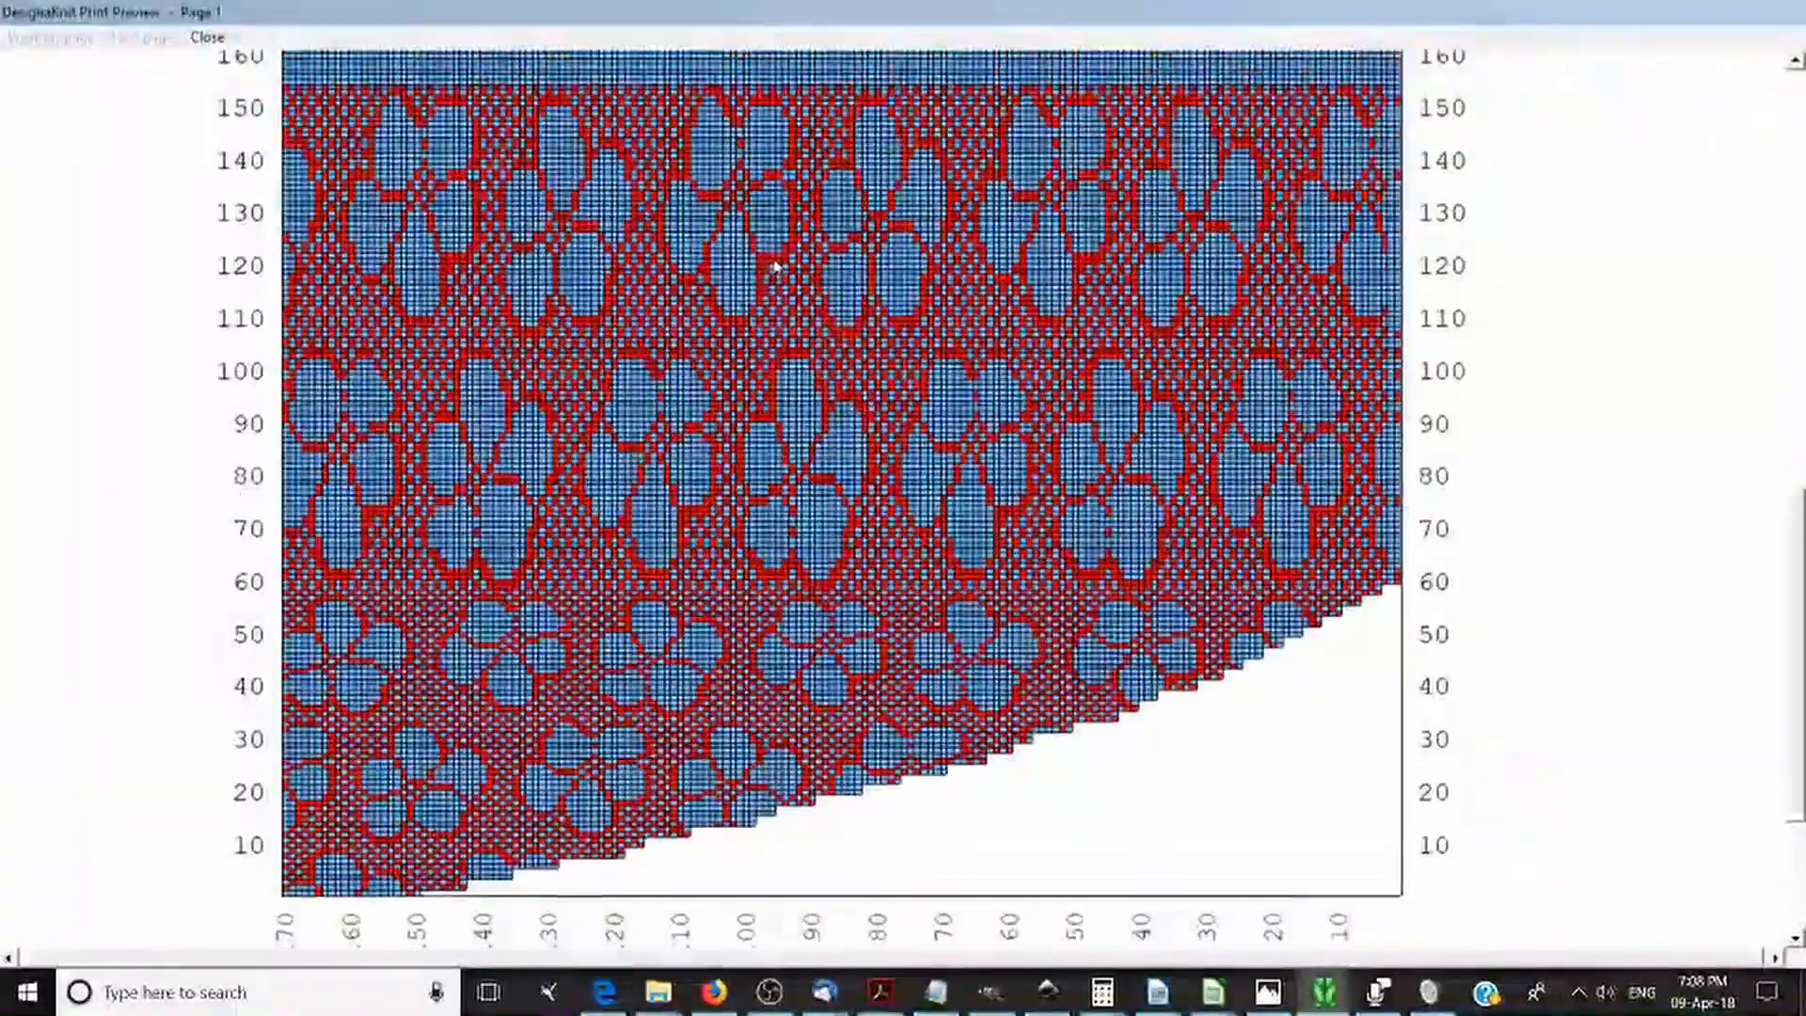
pyautogui.scroll(2, 775, 268)
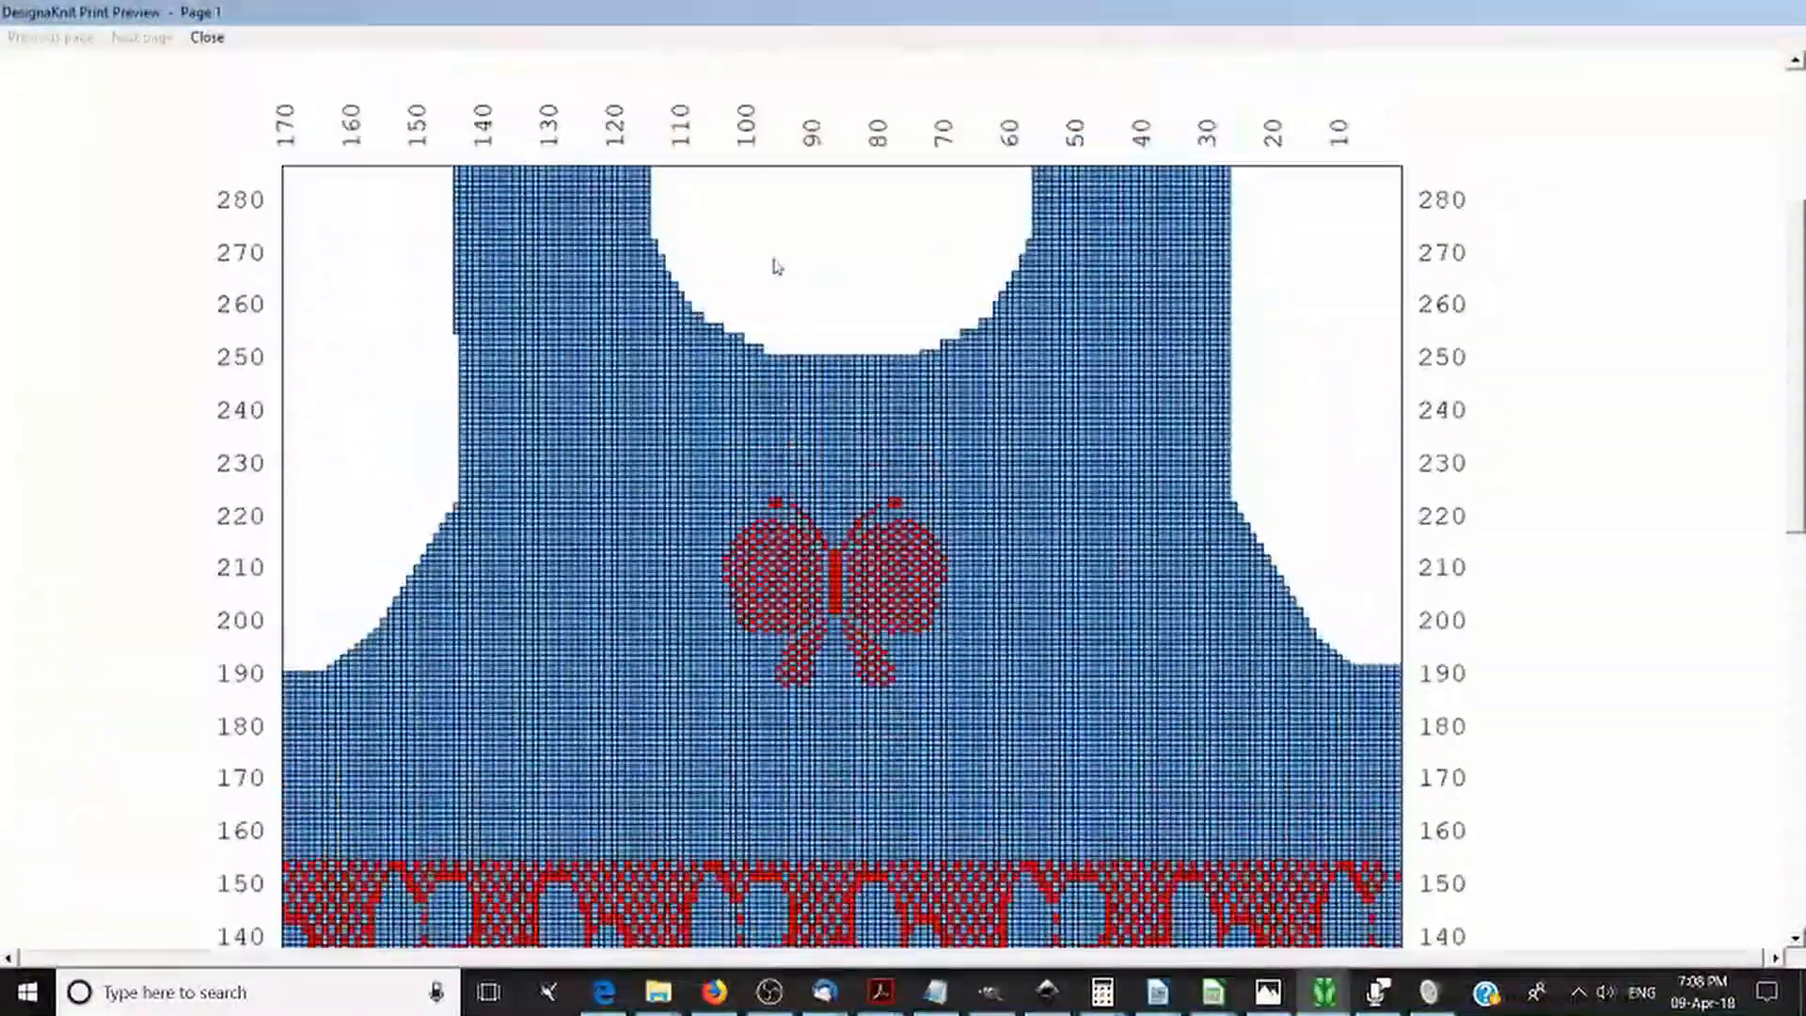
pyautogui.scroll(-6, 777, 263)
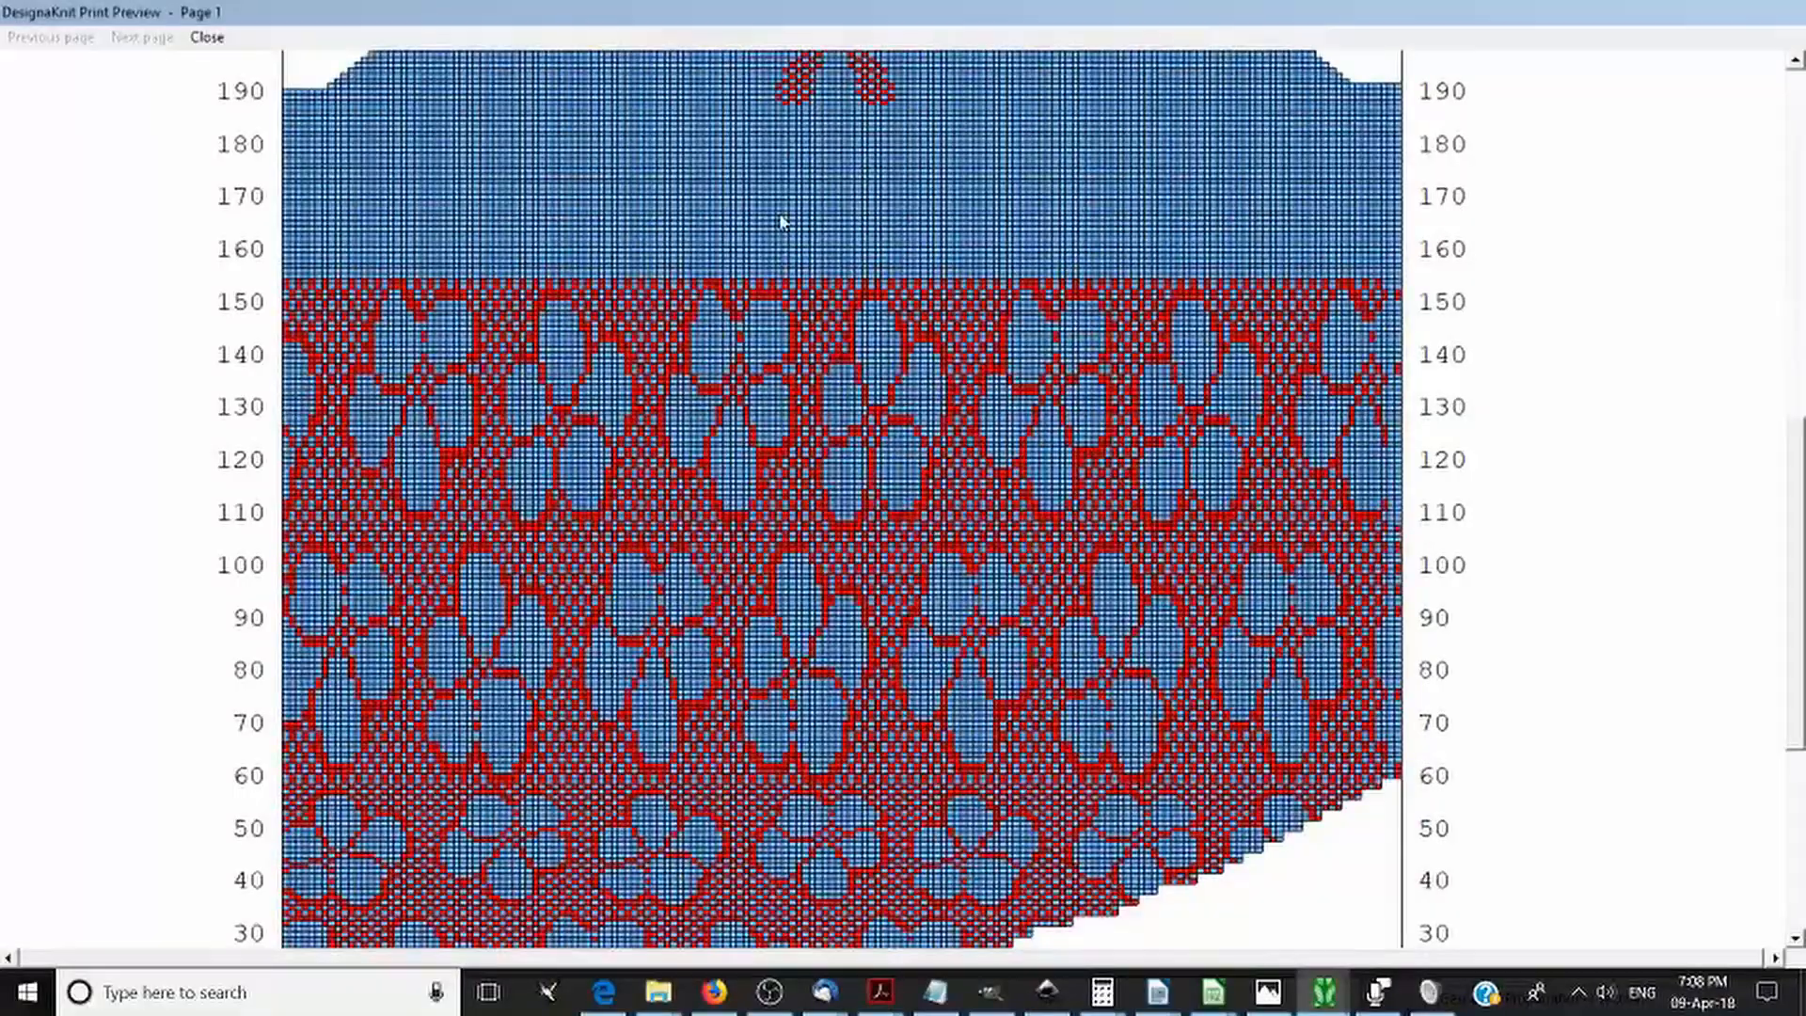
pyautogui.scroll(-4, 781, 221)
pyautogui.scroll(7, 781, 221)
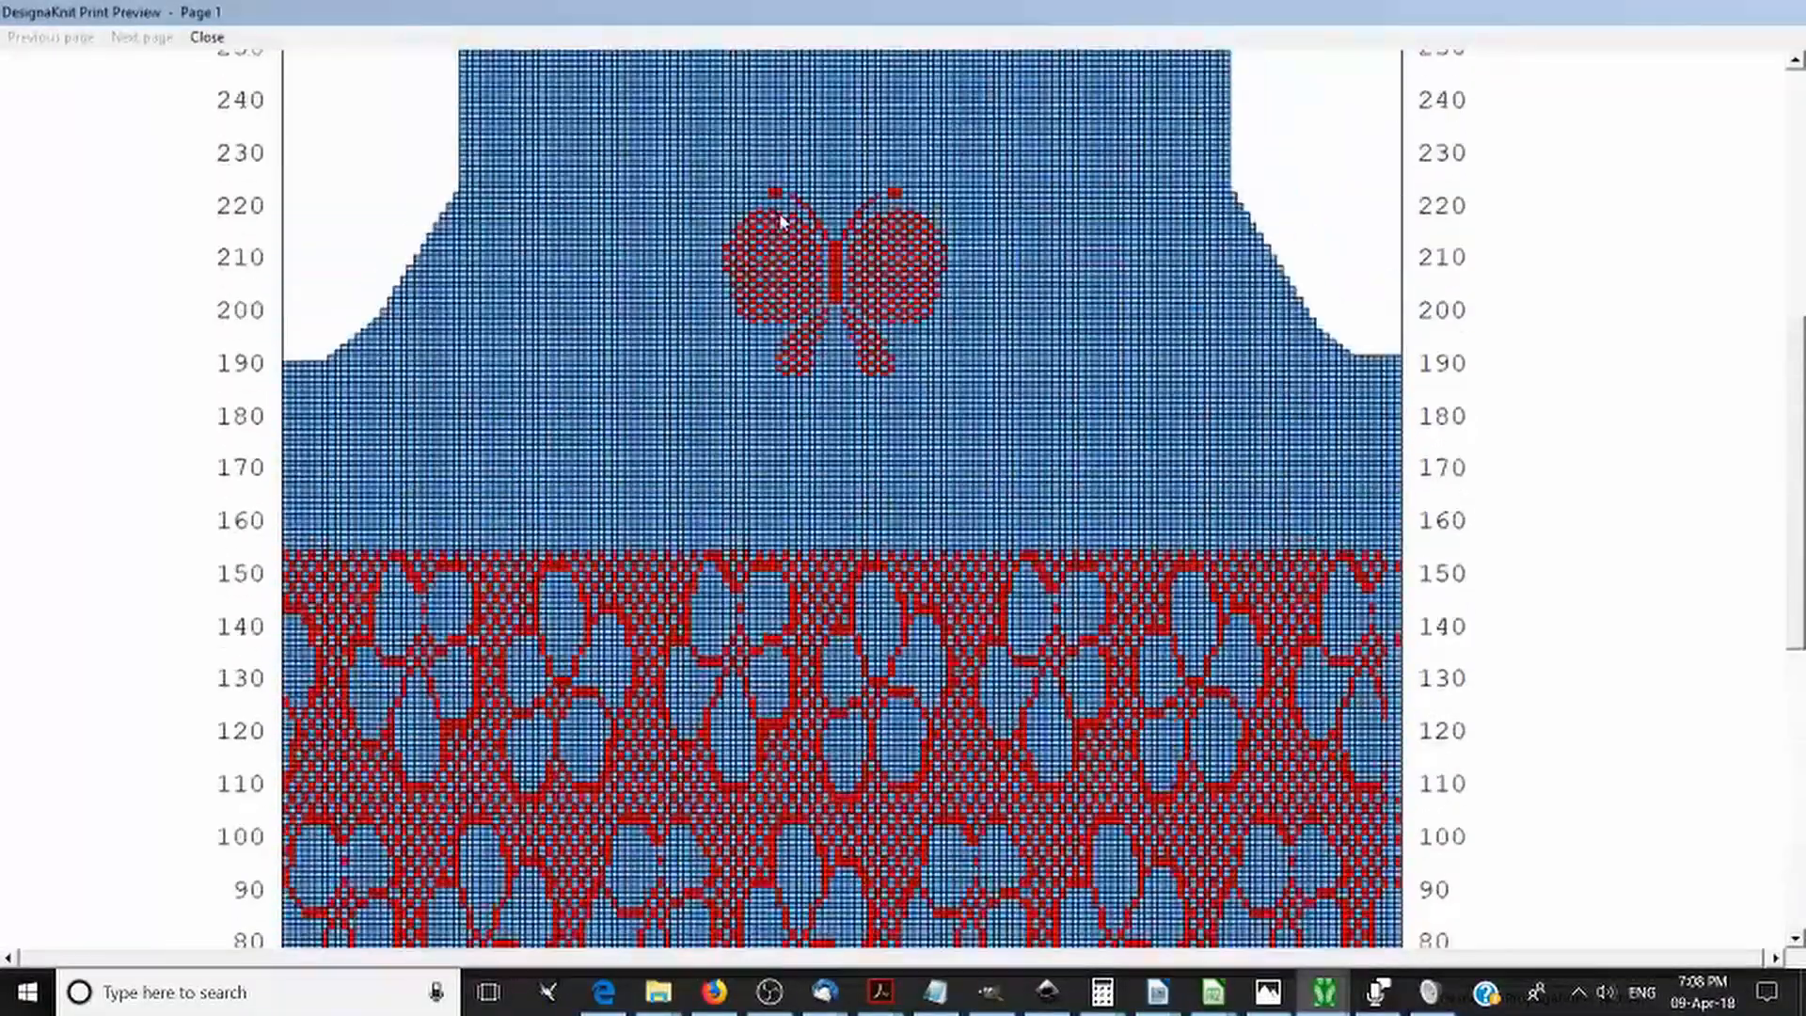
pyautogui.scroll(5, 781, 221)
pyautogui.scroll(1, 783, 222)
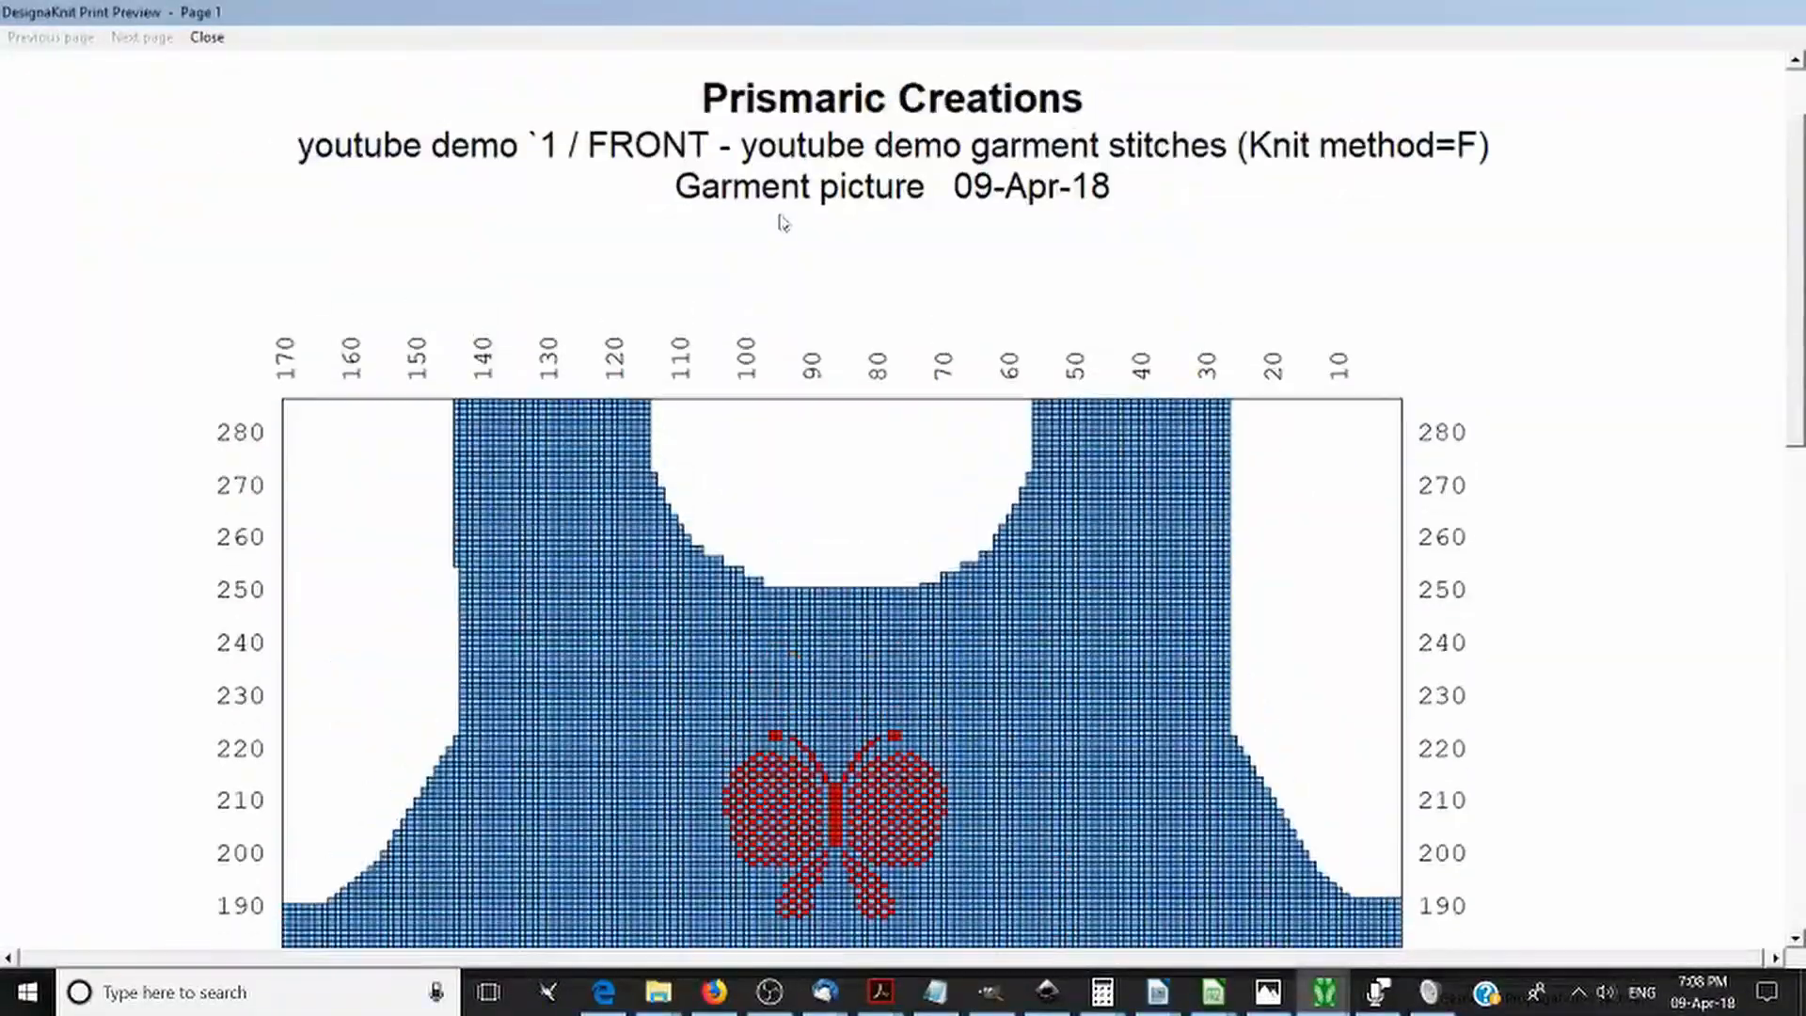
pyautogui.scroll(-3, 392, 738)
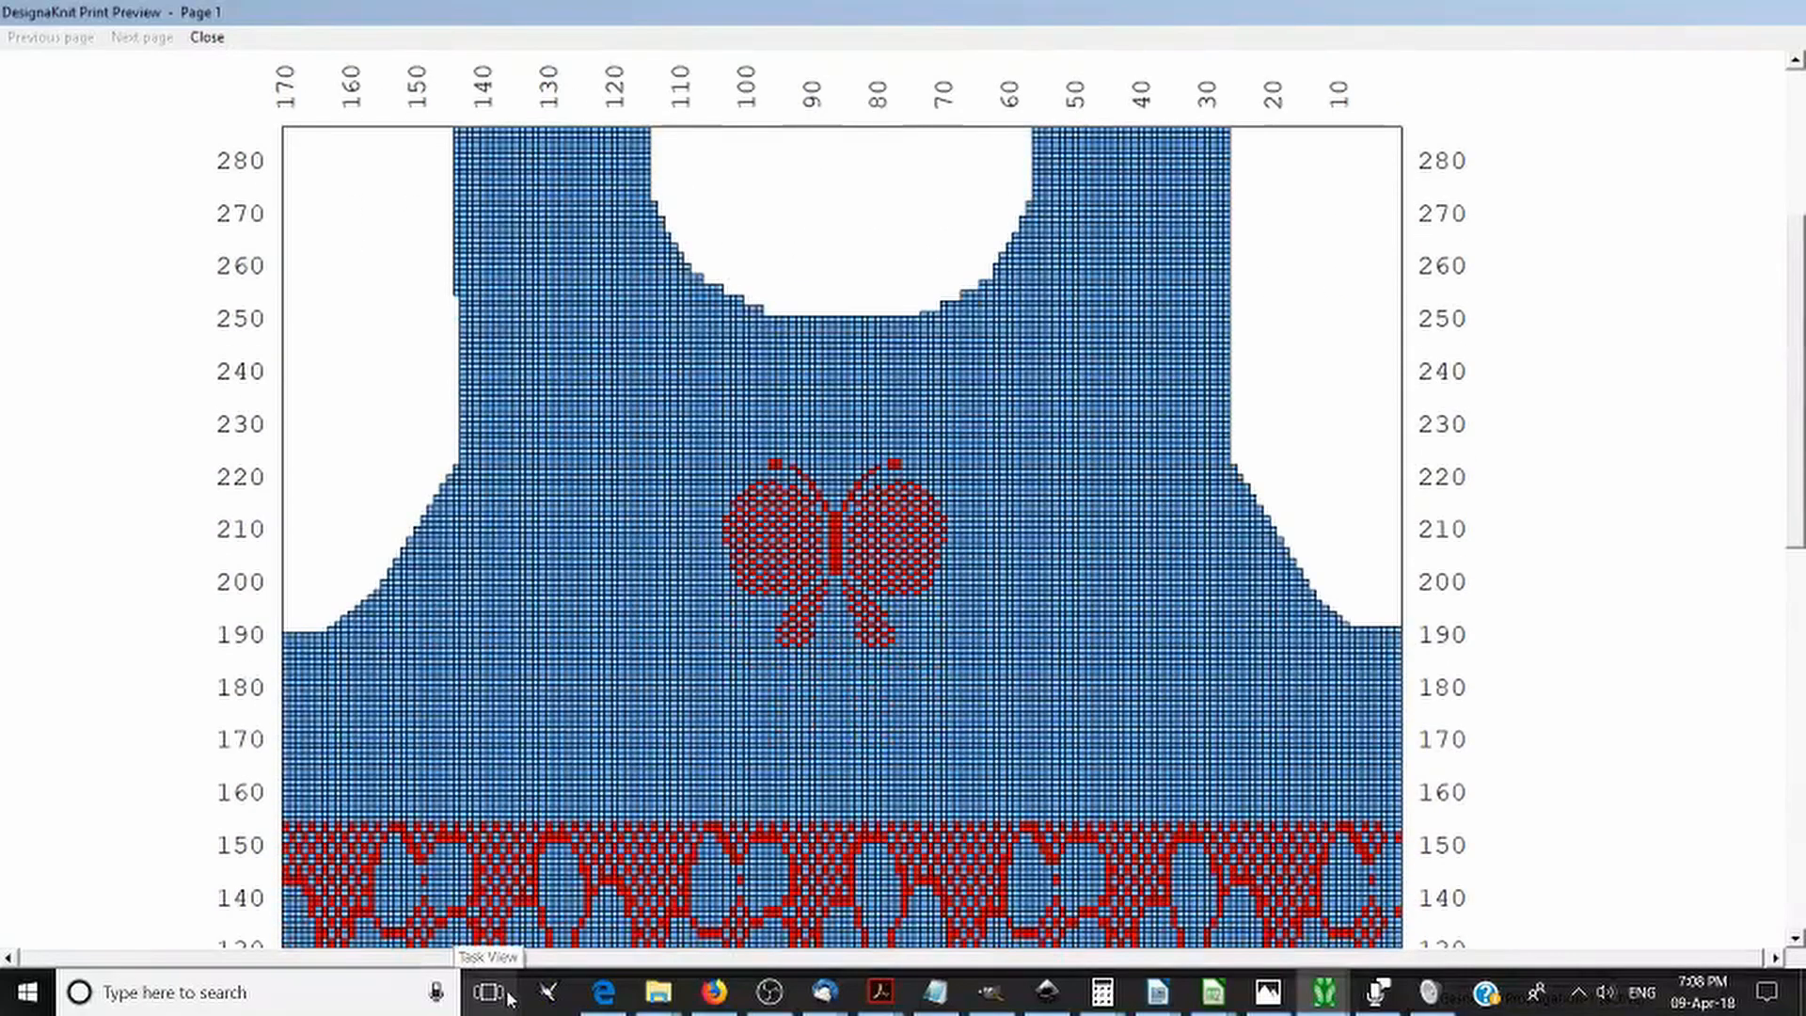
pyautogui.scroll(-9, 1375, 782)
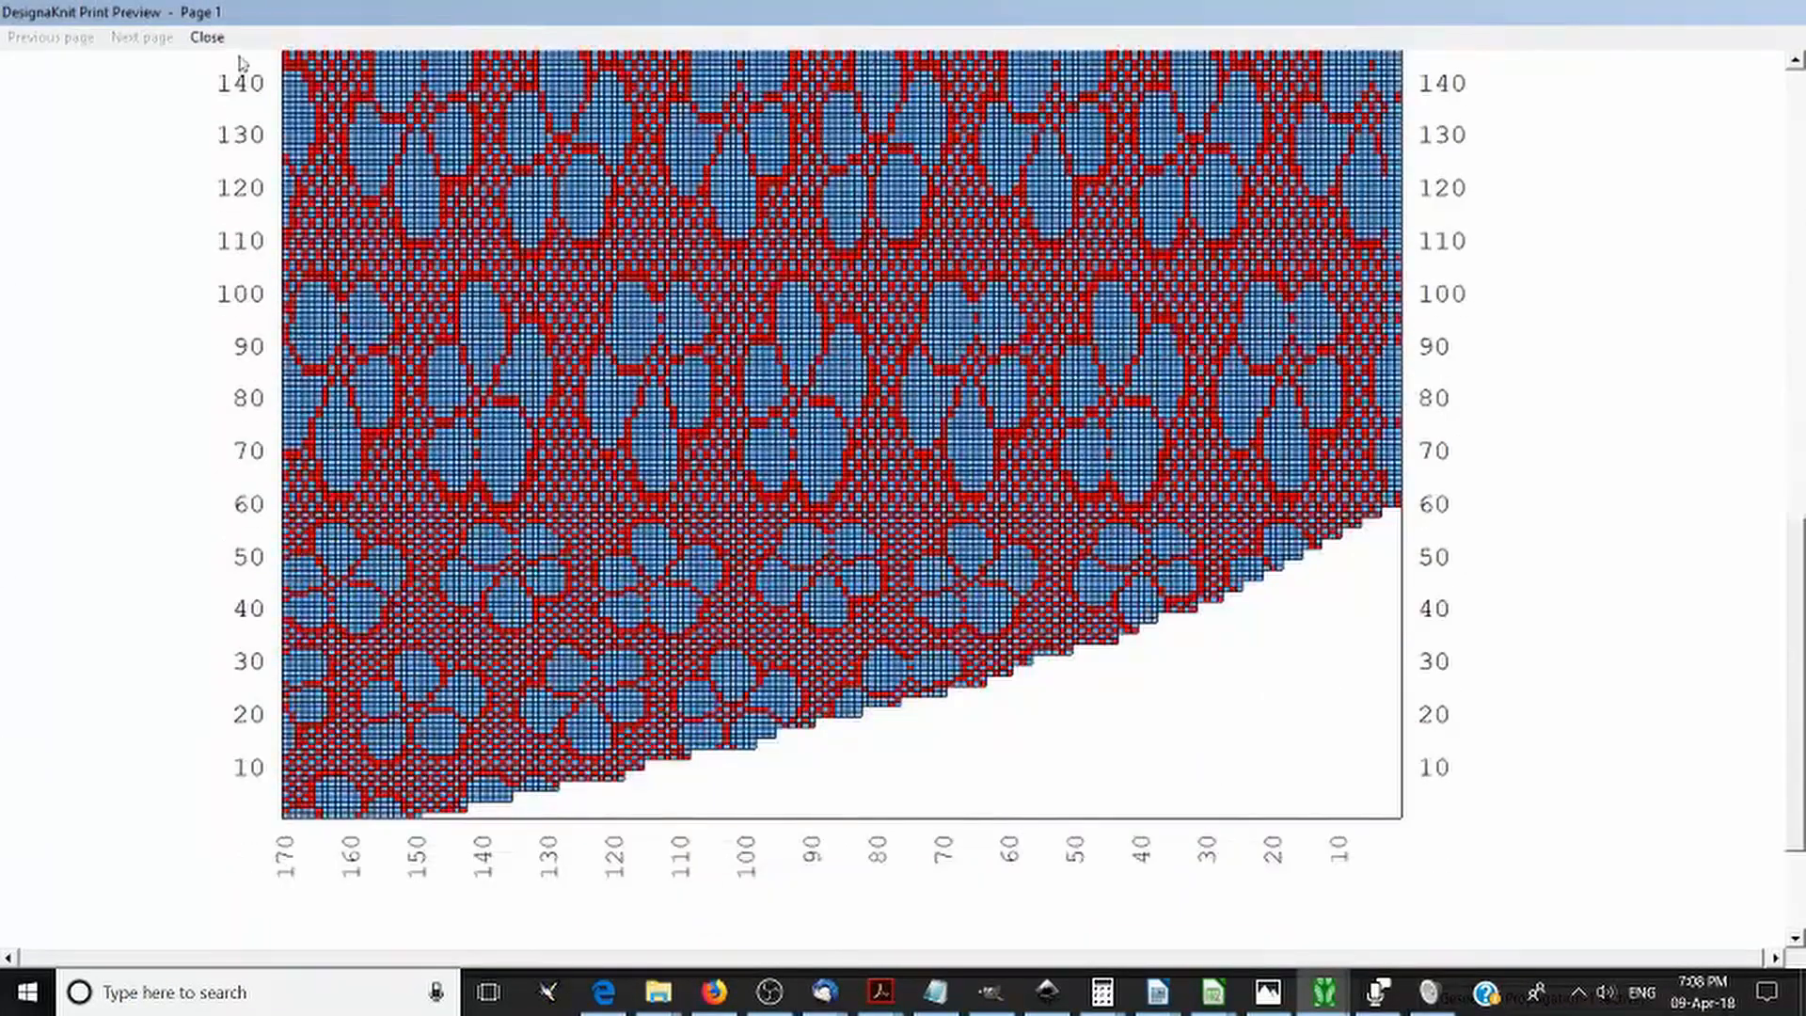
pyautogui.click(207, 37)
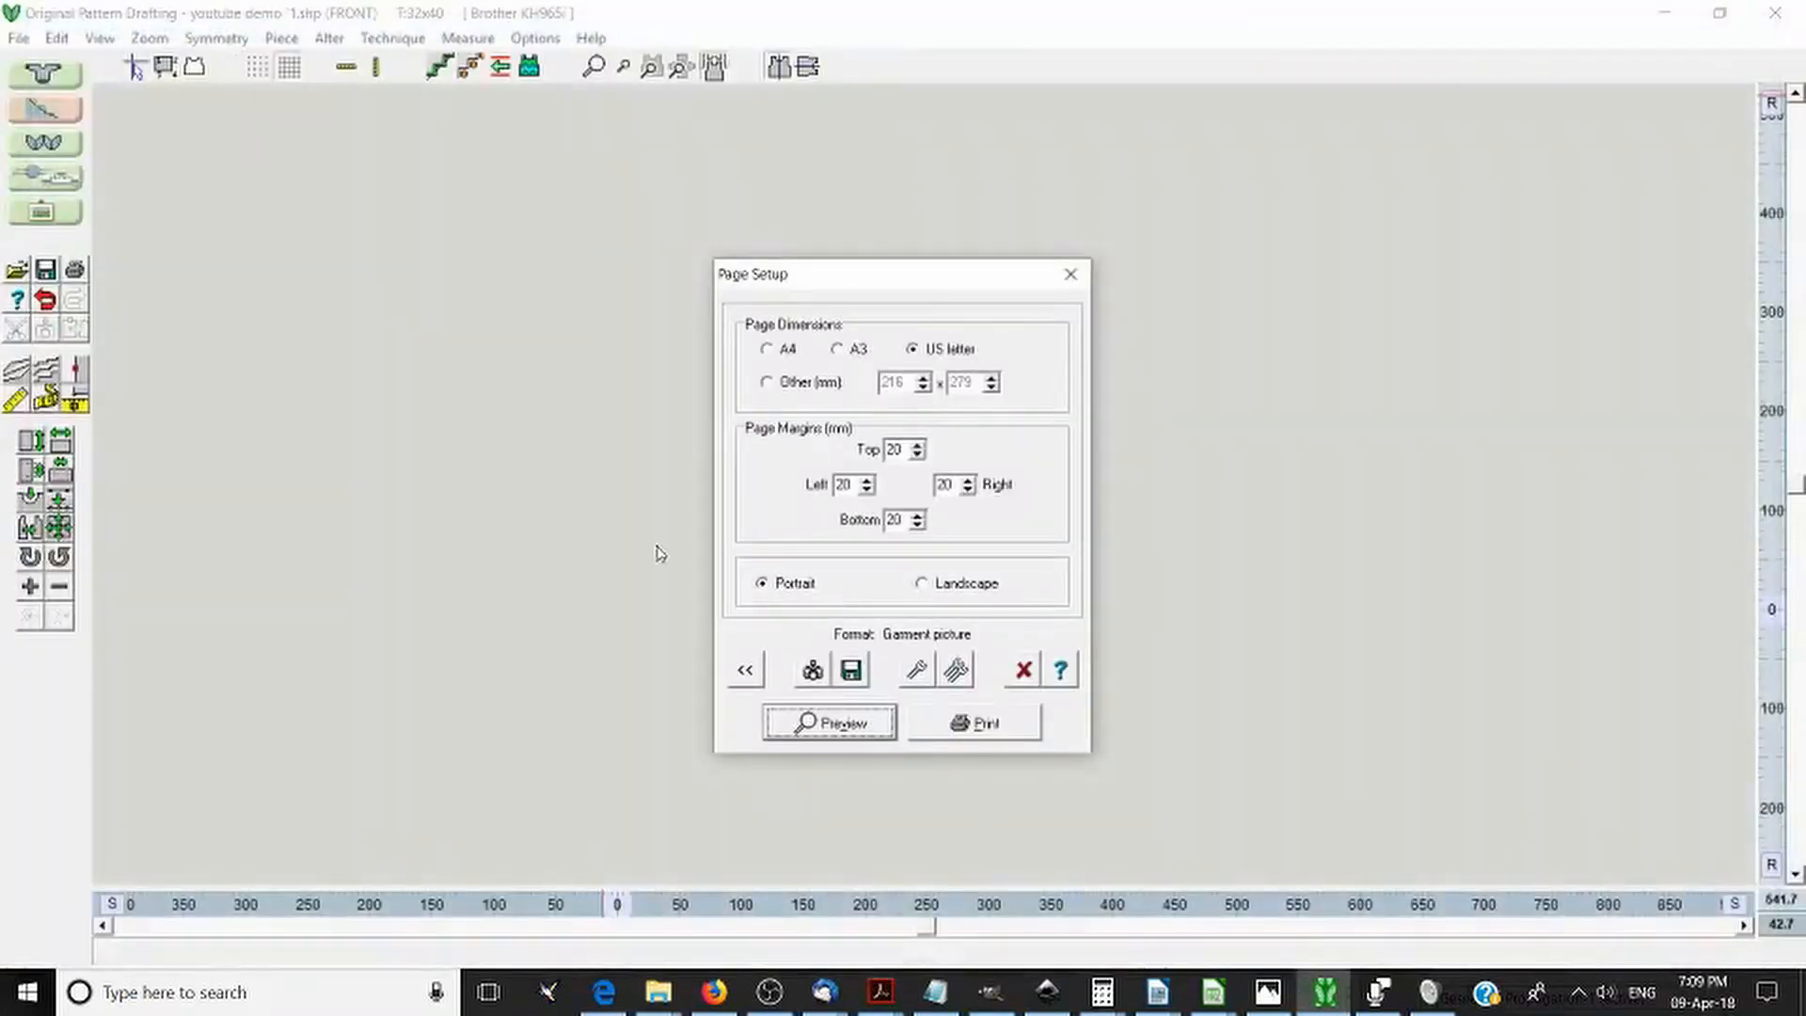
pyautogui.click(745, 670)
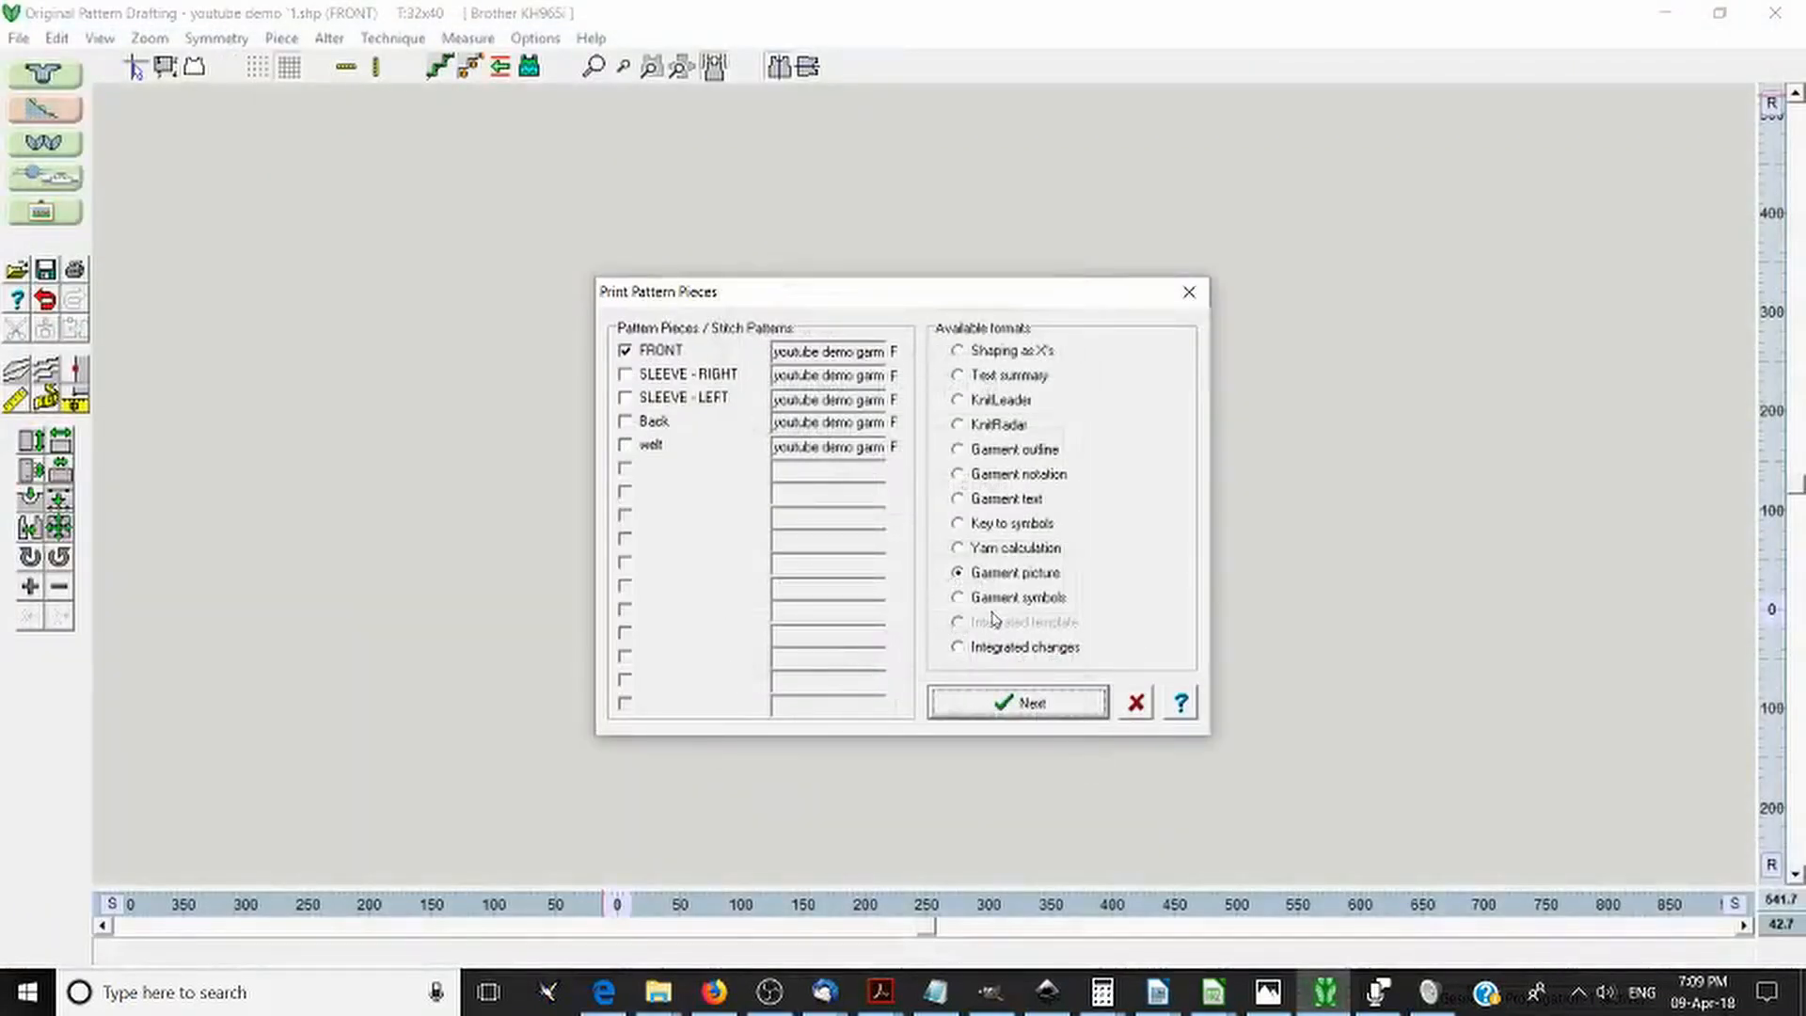
# - Switch the print format for the FRONT piece to Integrated changes and continue to its page setup
pyautogui.click(1024, 602)
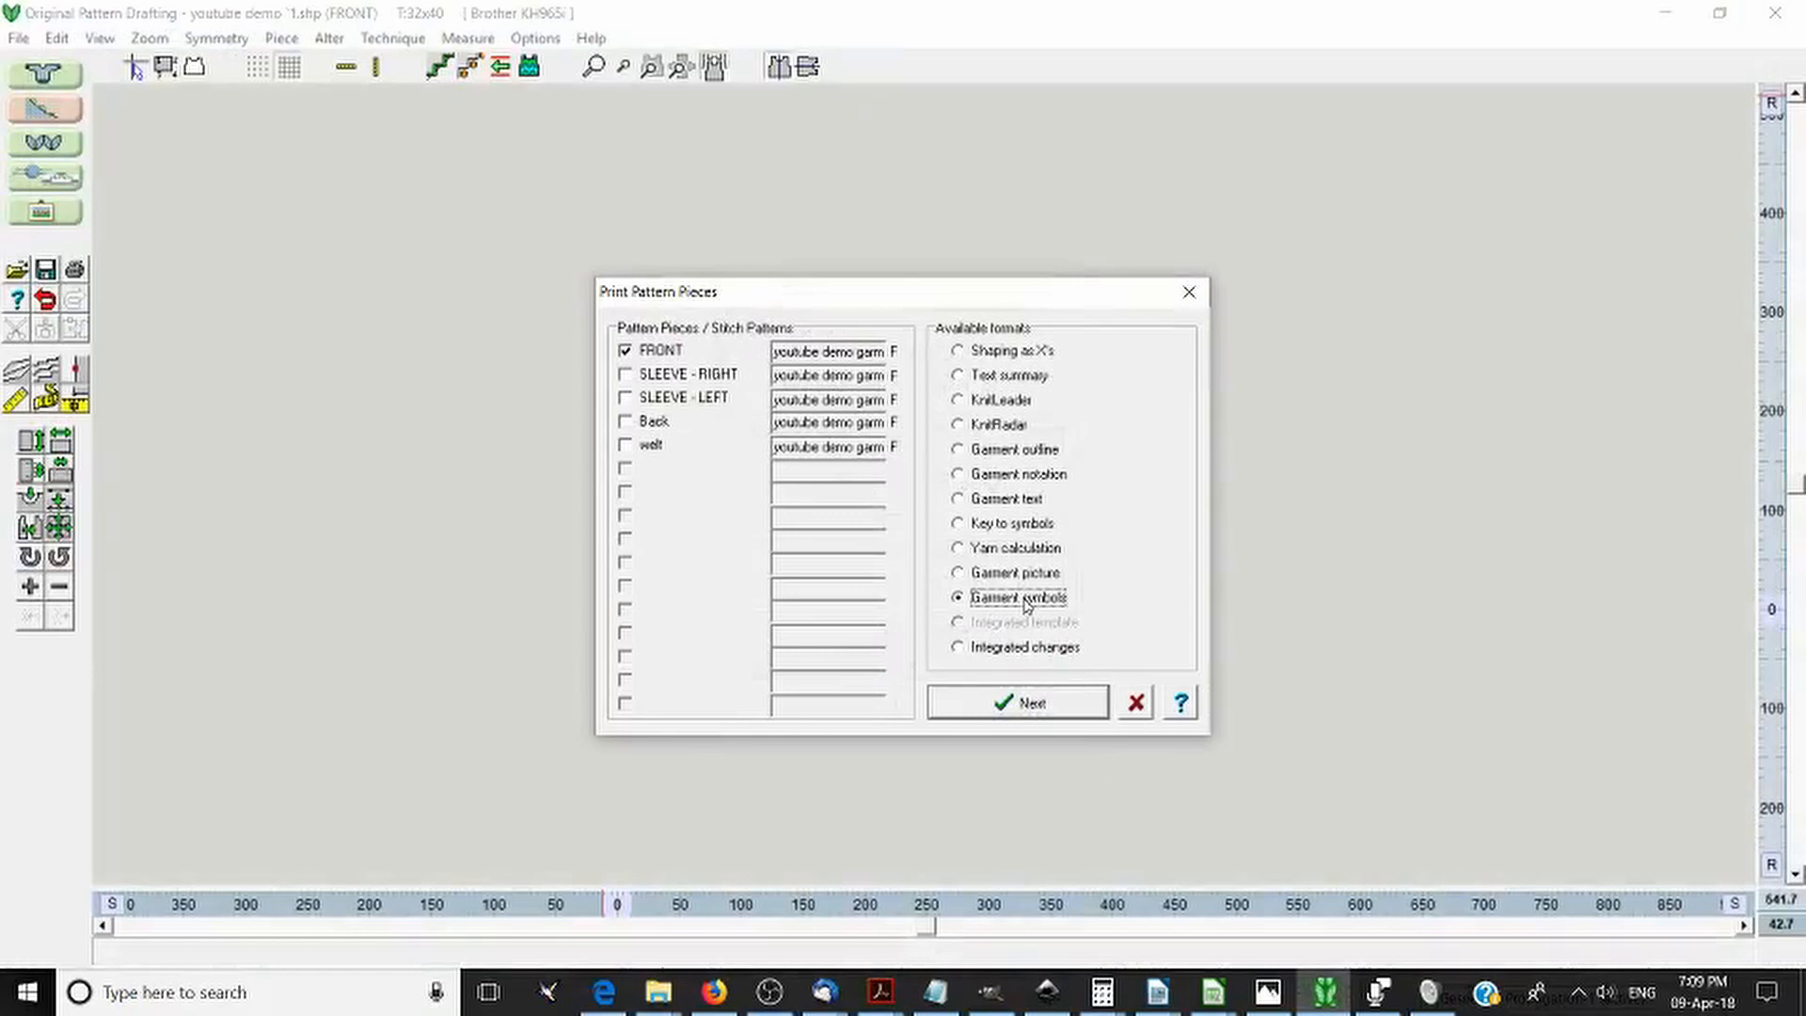
pyautogui.click(1042, 656)
pyautogui.click(1019, 726)
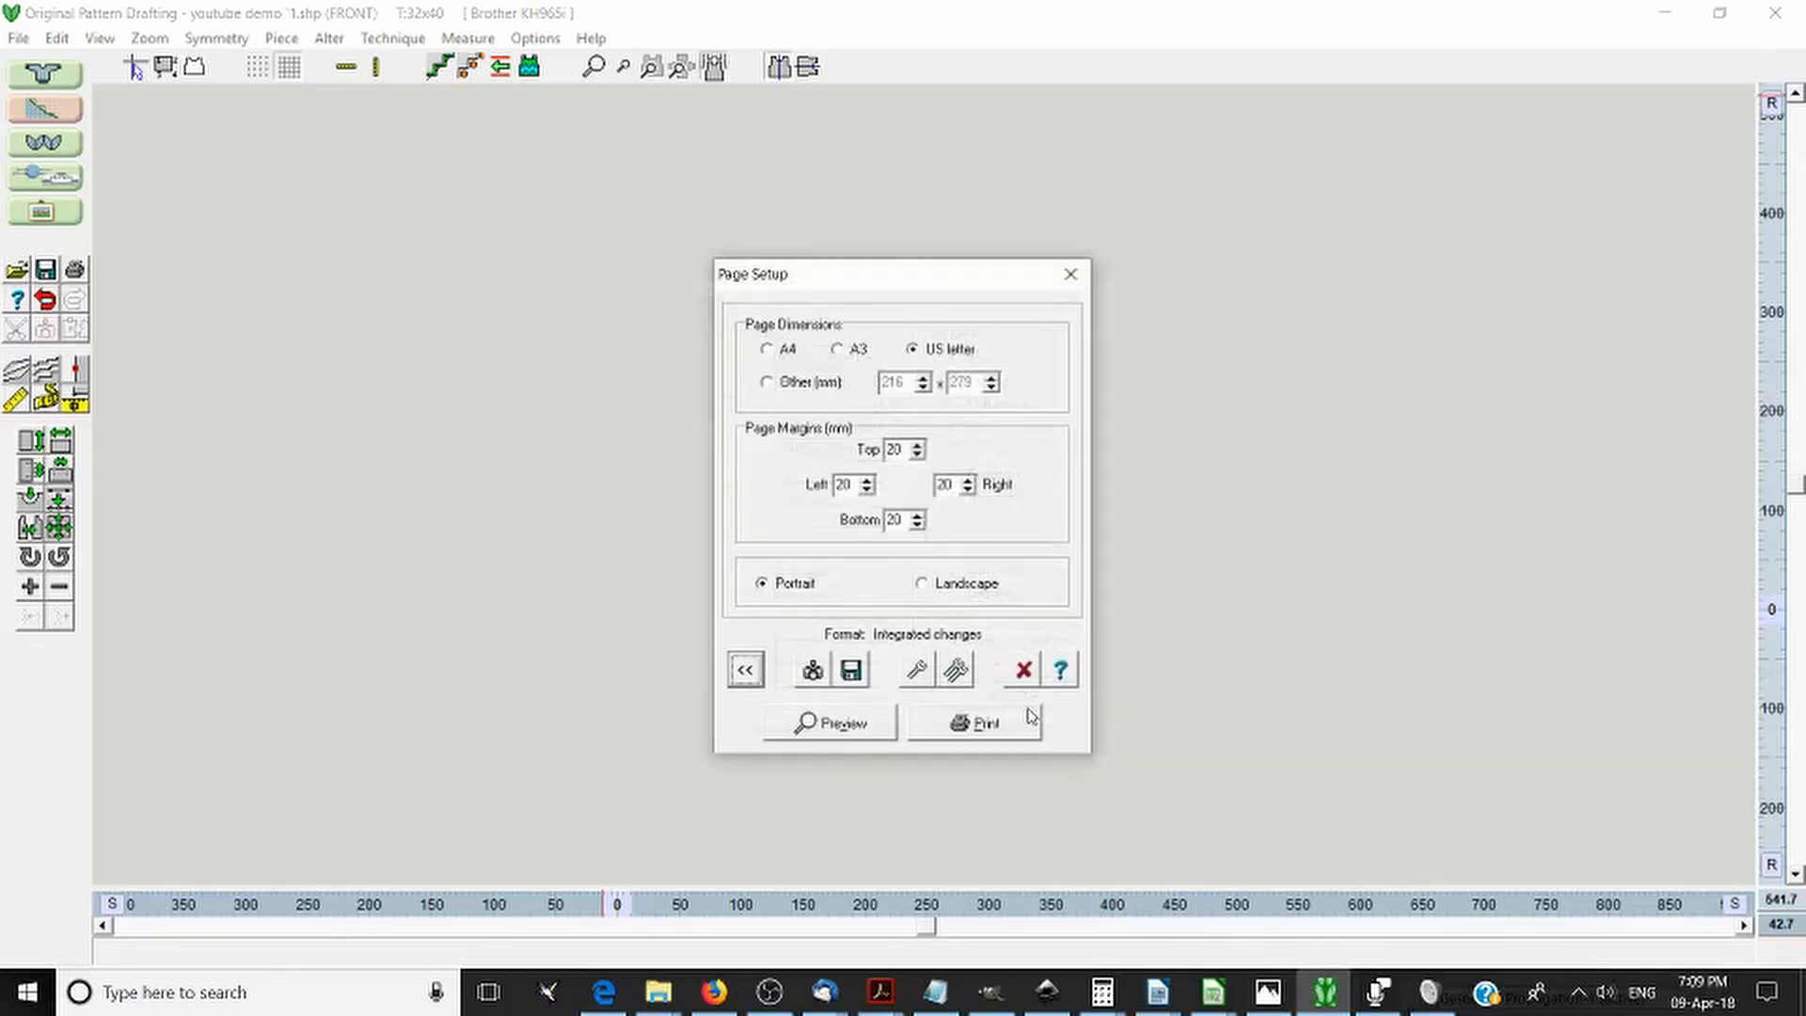
# - Preview the Integrated changes printout, read the yarn colours listed by row, and leave the print setup for the pattern drafting view
pyautogui.click(834, 723)
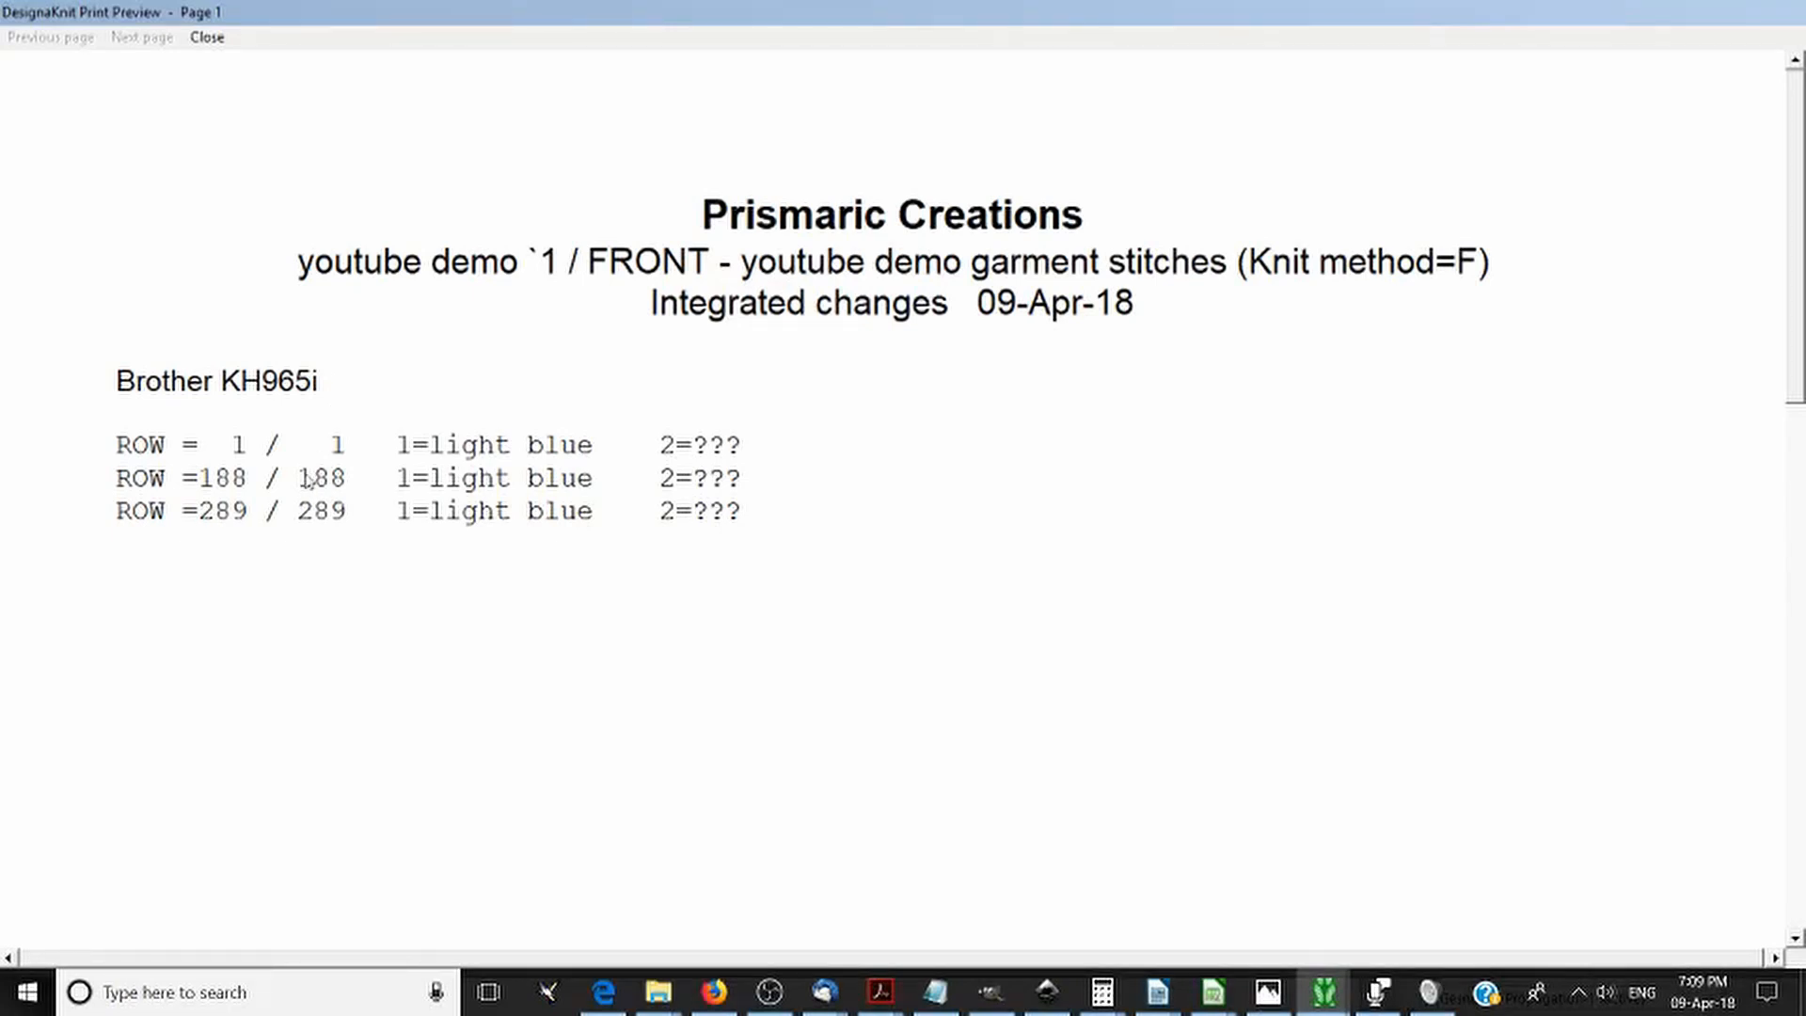
pyautogui.click(207, 37)
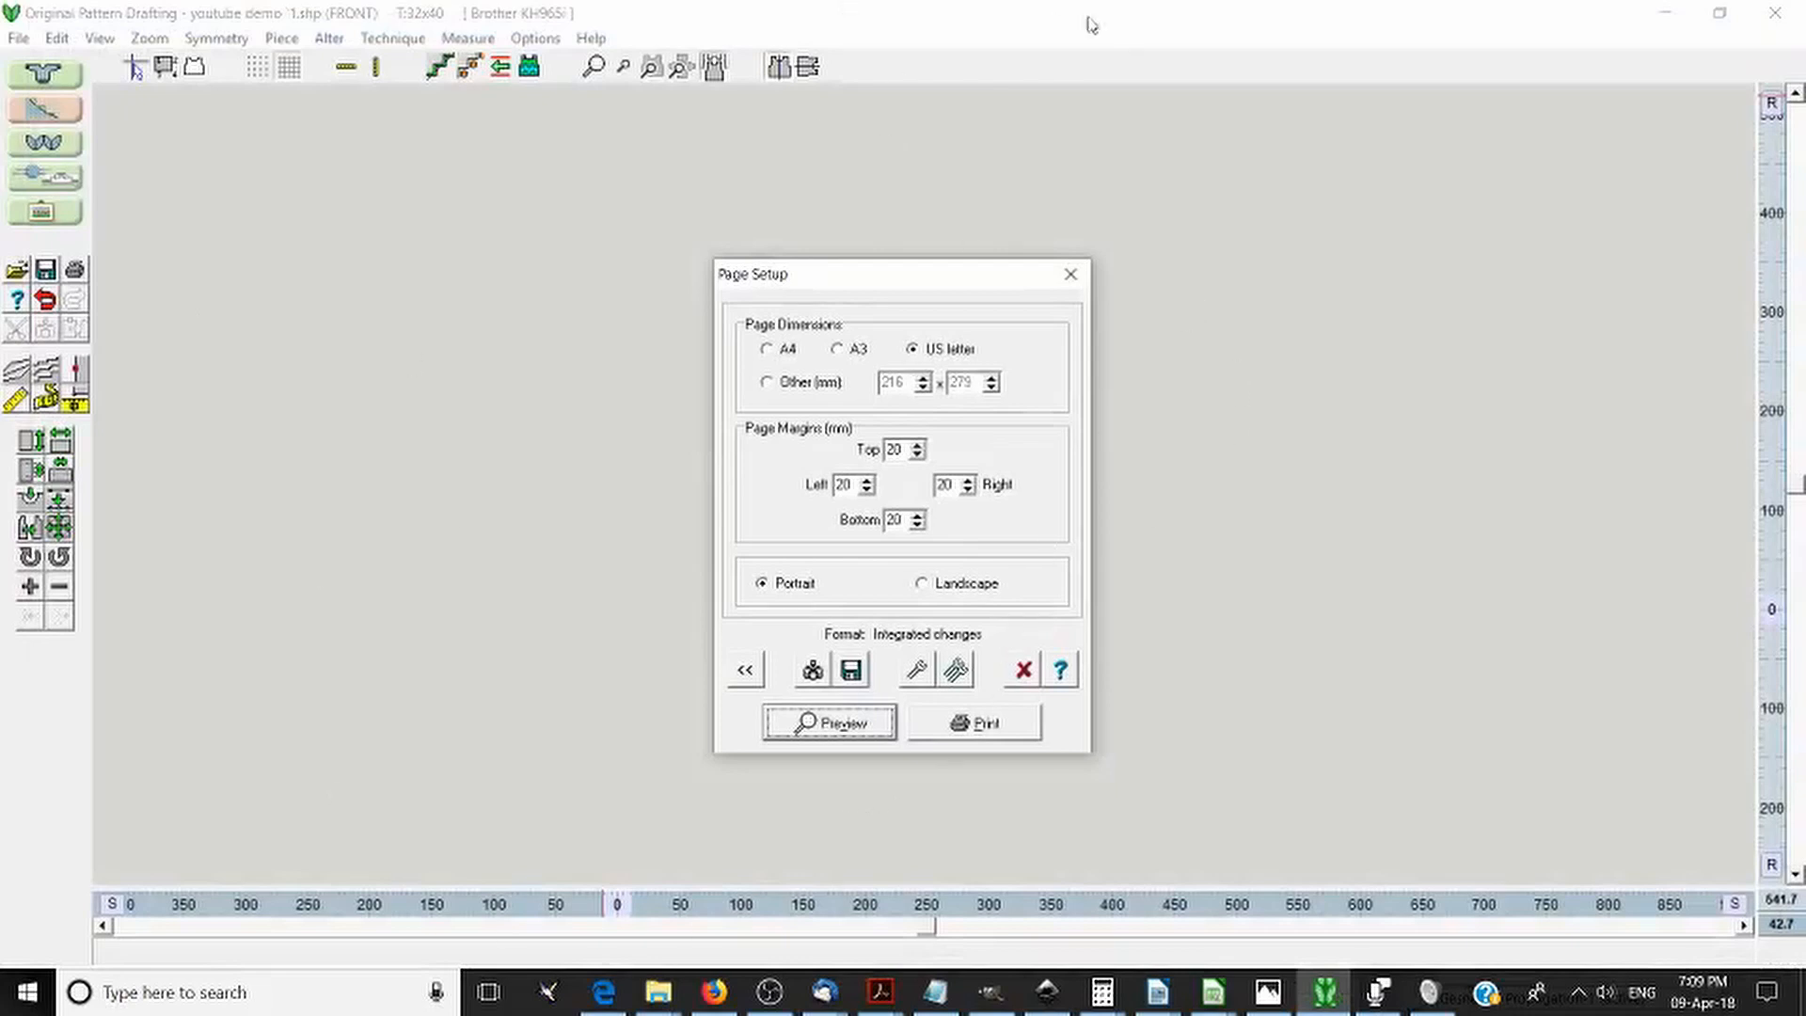
pyautogui.click(1070, 273)
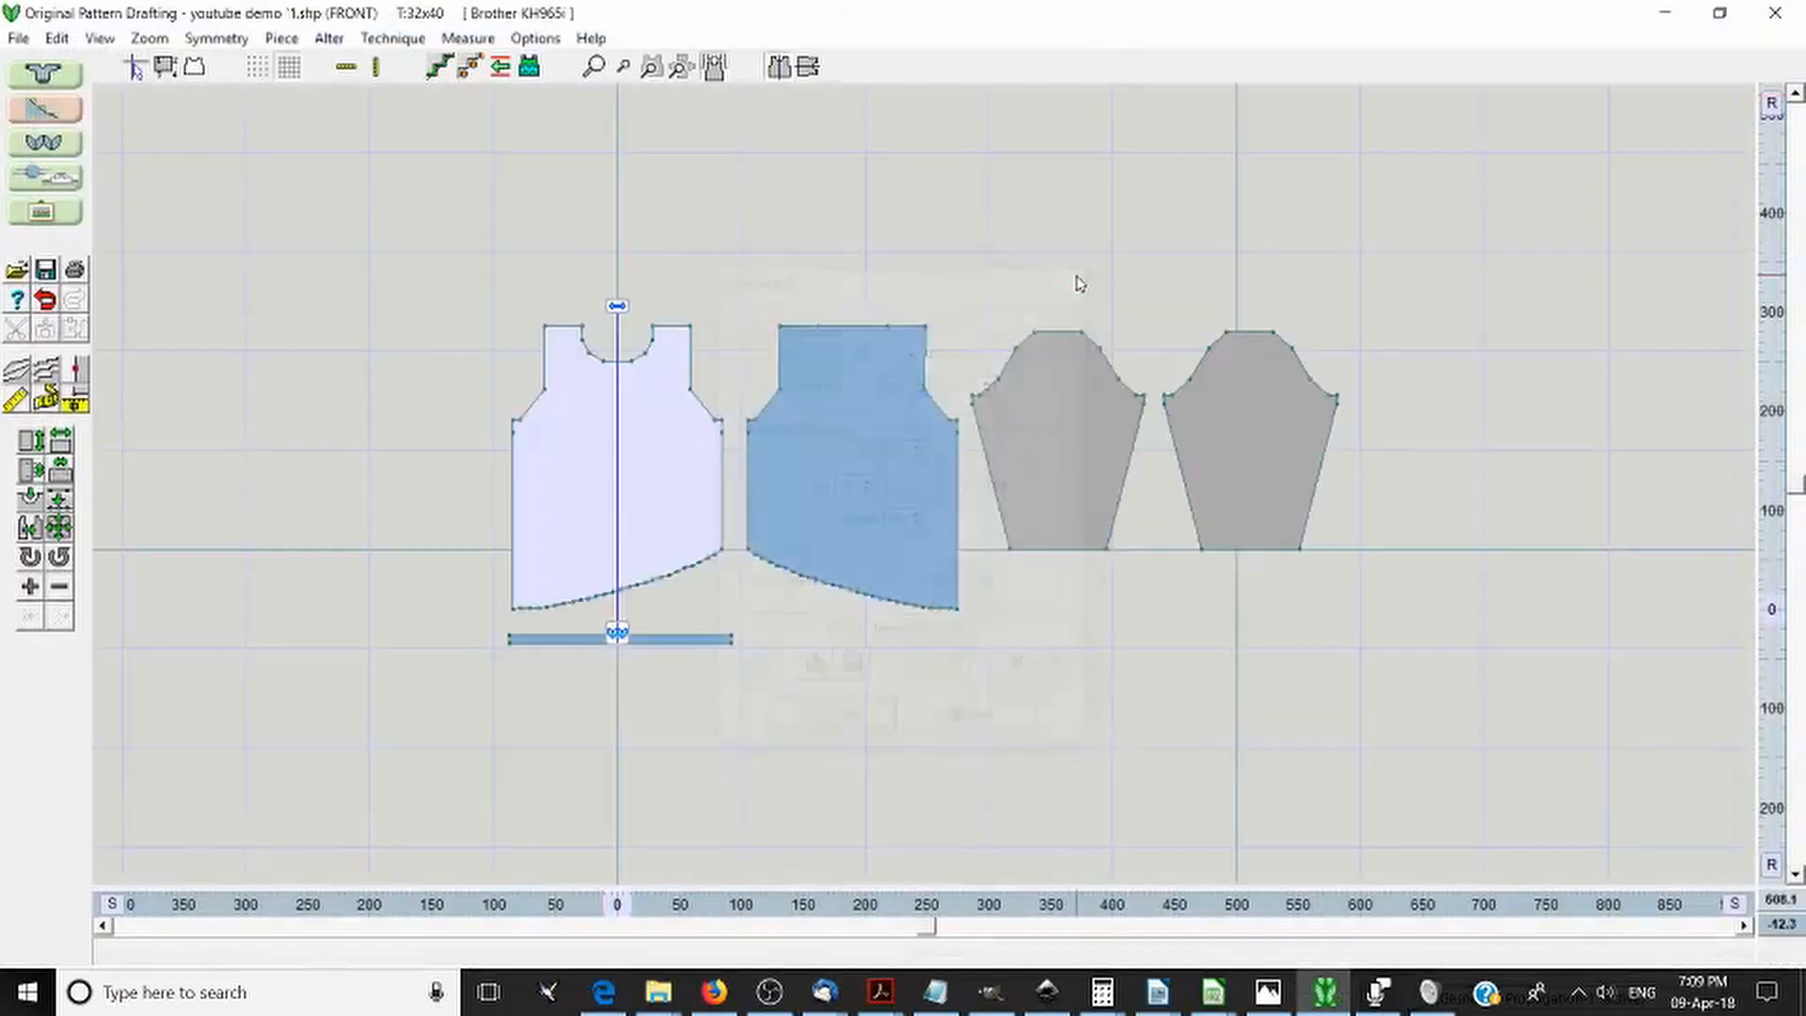